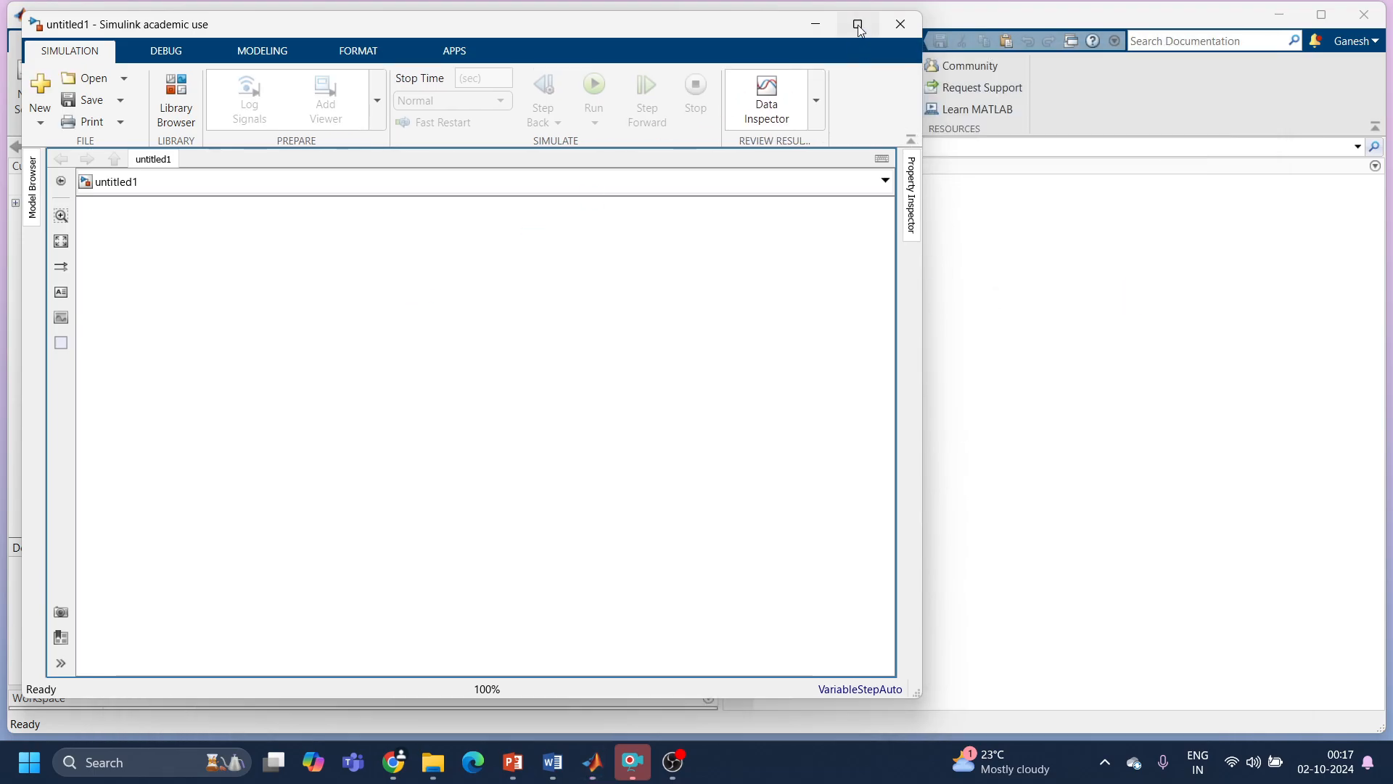
Step: Maximize the blank model window and insert the SLD image from the Desktop folder onto the canvas
{"action": "left_click", "coordinate": [858, 24]}
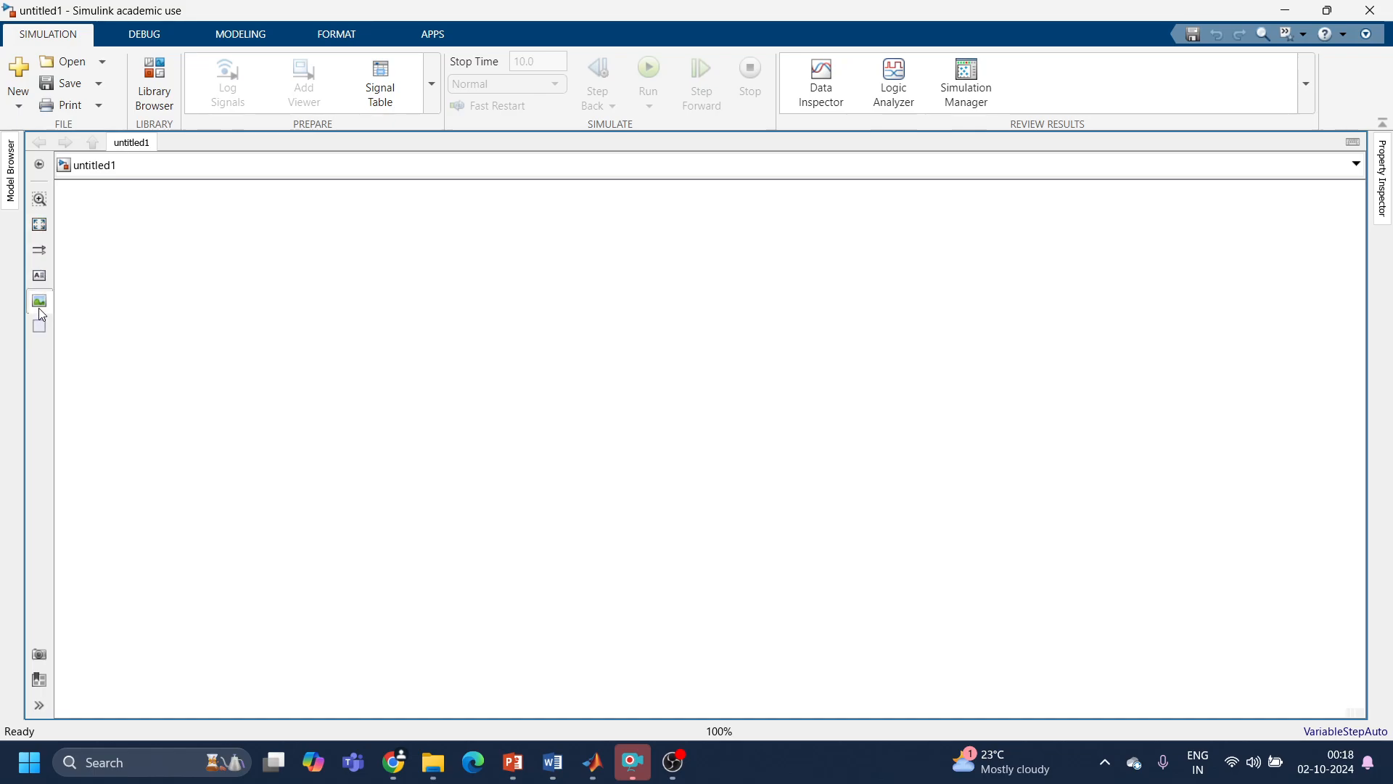
{"action": "mouse_move", "coordinate": [39, 309]}
{"action": "left_mouse_down"}
{"action": "mouse_move", "coordinate": [193, 330]}
{"action": "mouse_move", "coordinate": [181, 238]}
{"action": "left_mouse_up"}
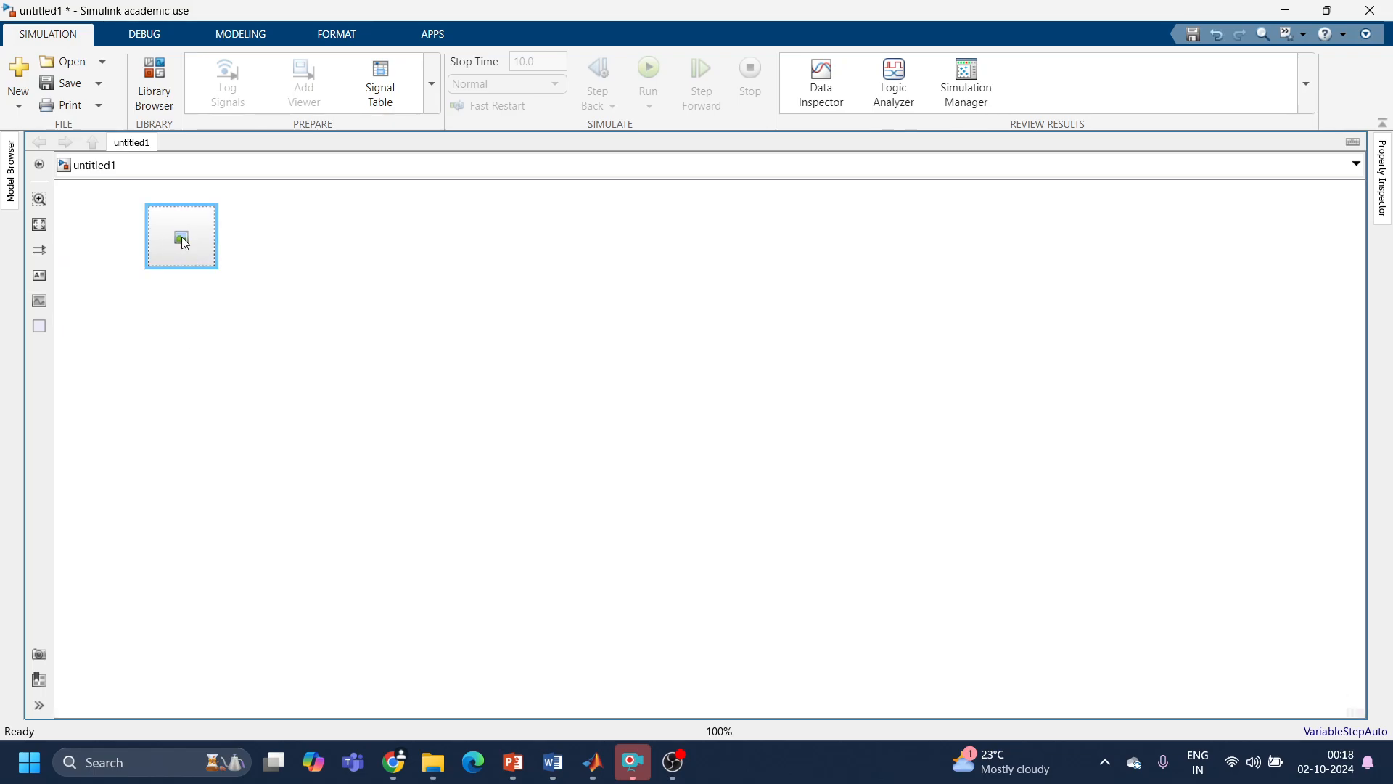
{"action": "double_click", "coordinate": [184, 242]}
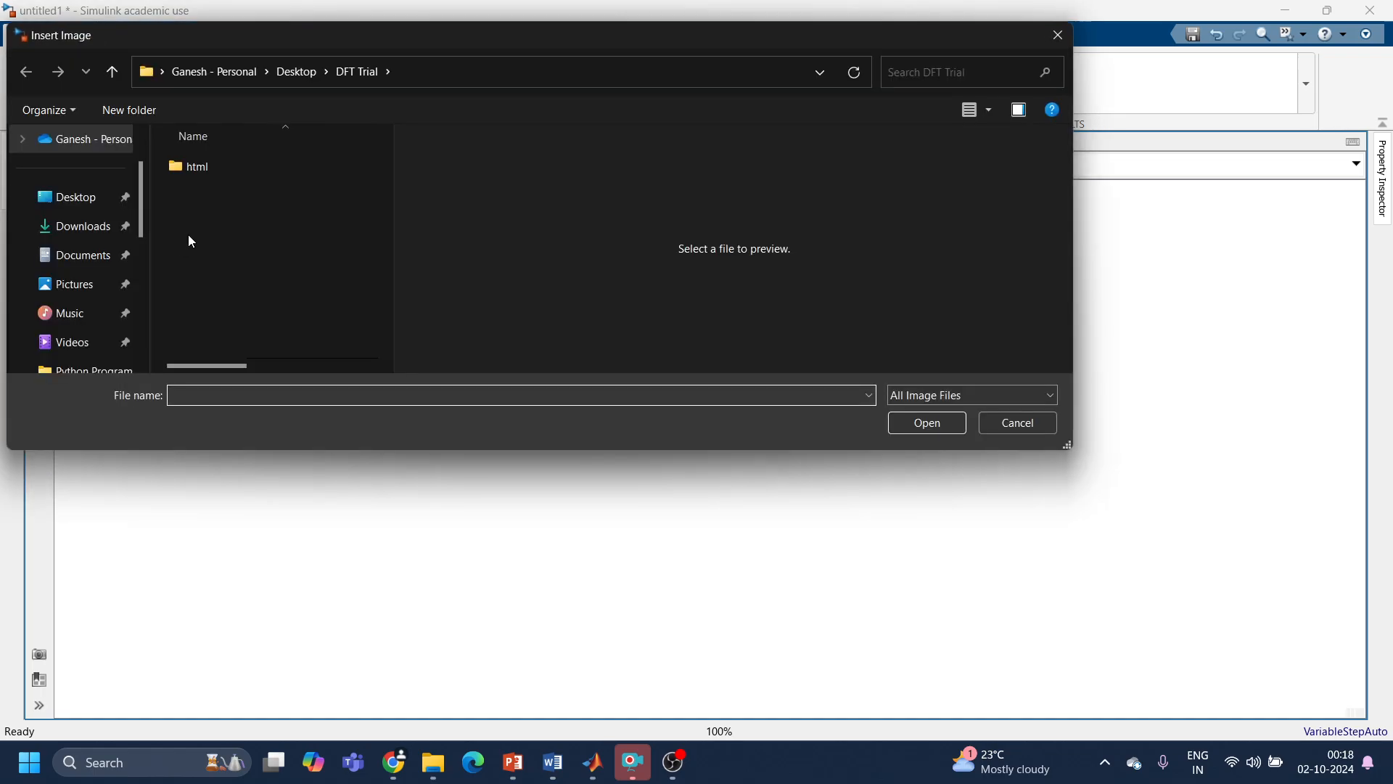
{"action": "left_click", "coordinate": [43, 200]}
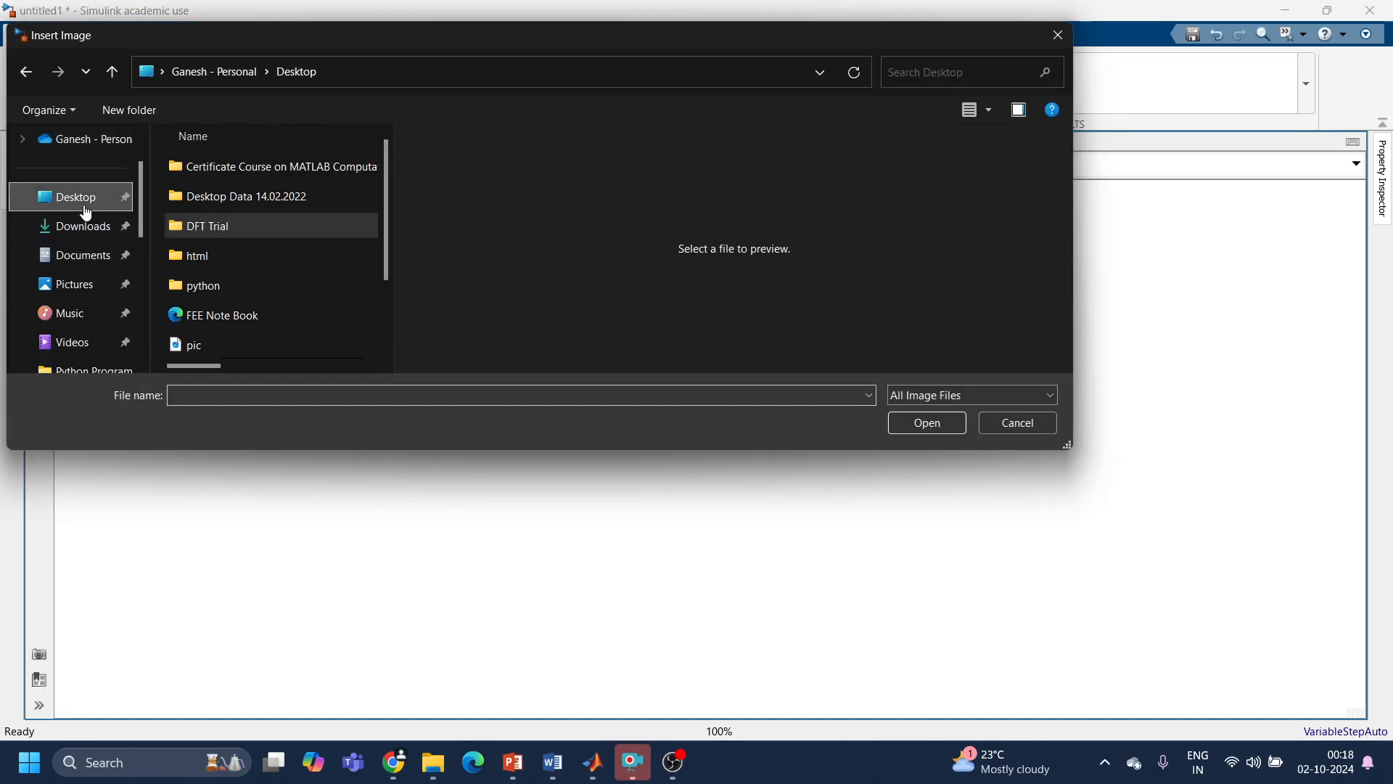
{"action": "left_click_drag", "start_coordinate": [386, 250], "coordinate": [397, 343]}
{"action": "left_click", "coordinate": [274, 286]}
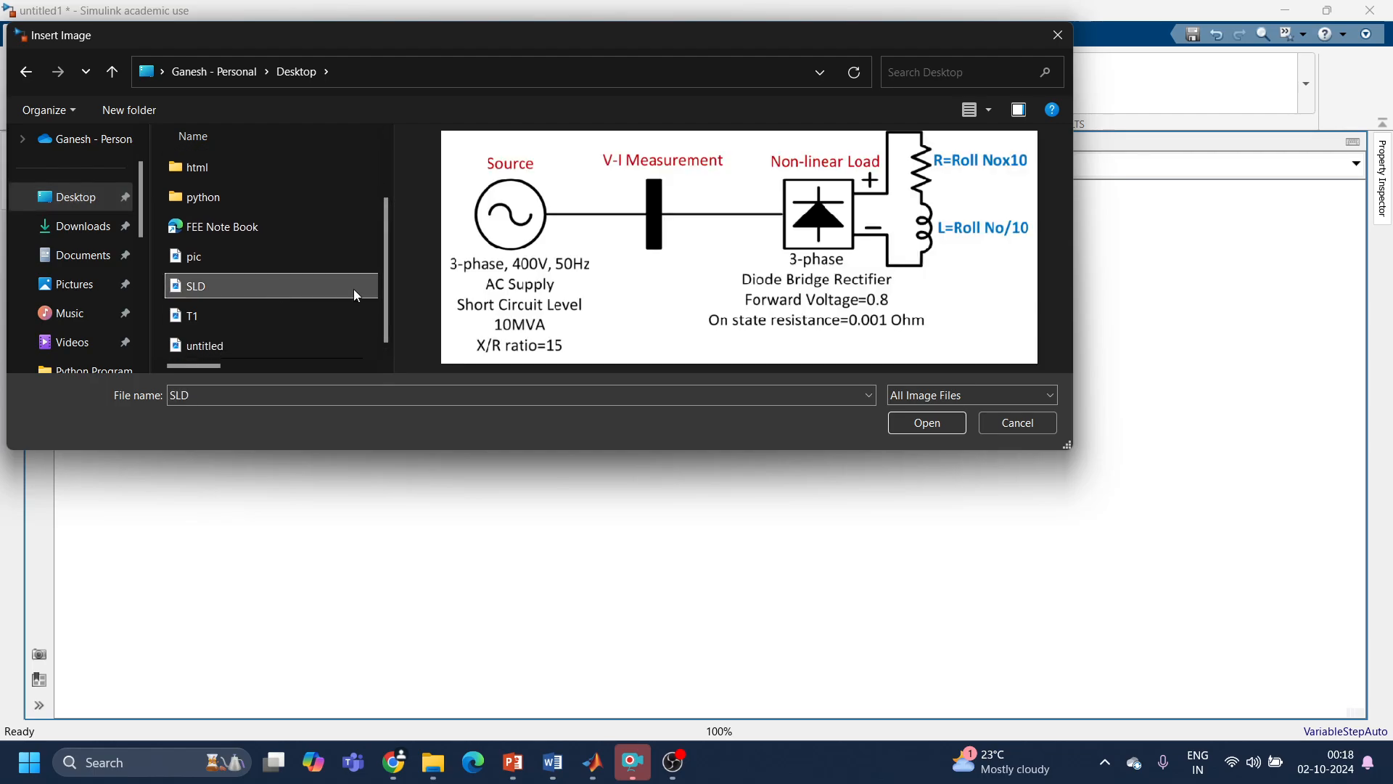
{"action": "left_click", "coordinate": [936, 423]}
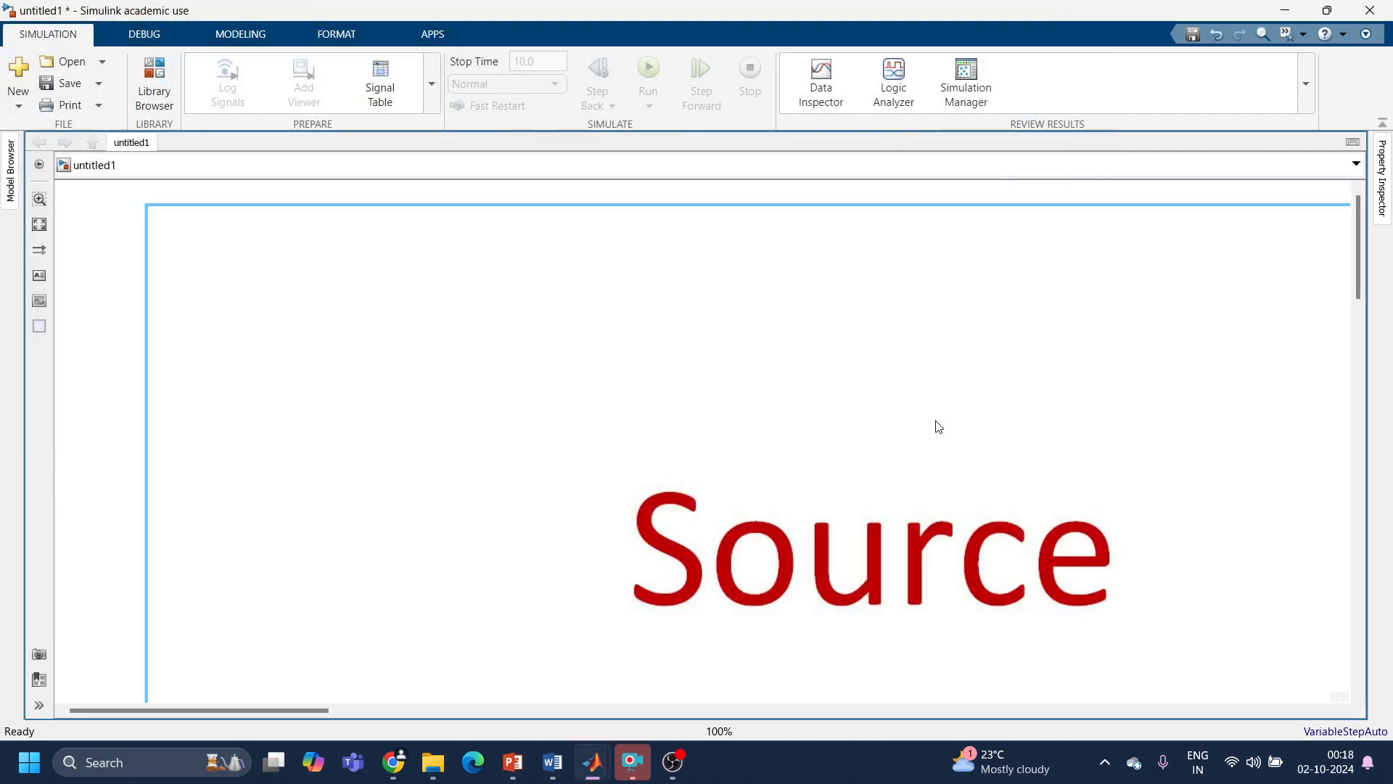
Step: Shrink the inserted circuit diagram image and position it in the canvas's upper-left area, keeping space free below for blocks
{"action": "left_click_drag", "start_coordinate": [148, 211], "coordinate": [852, 476]}
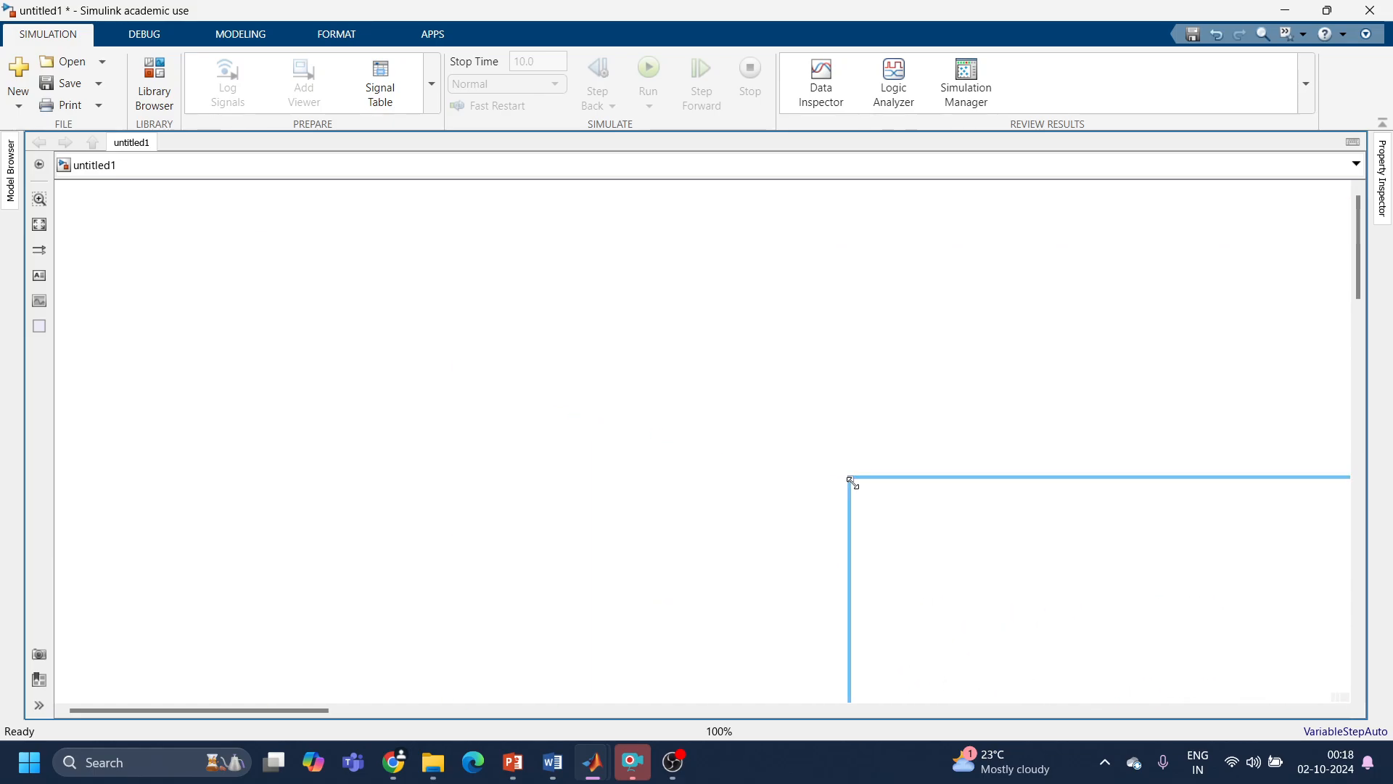
{"action": "left_click_drag", "start_coordinate": [450, 406], "coordinate": [101, 275]}
{"action": "left_click_drag", "start_coordinate": [298, 276], "coordinate": [560, 290]}
{"action": "left_click_drag", "start_coordinate": [274, 215], "coordinate": [222, 285]}
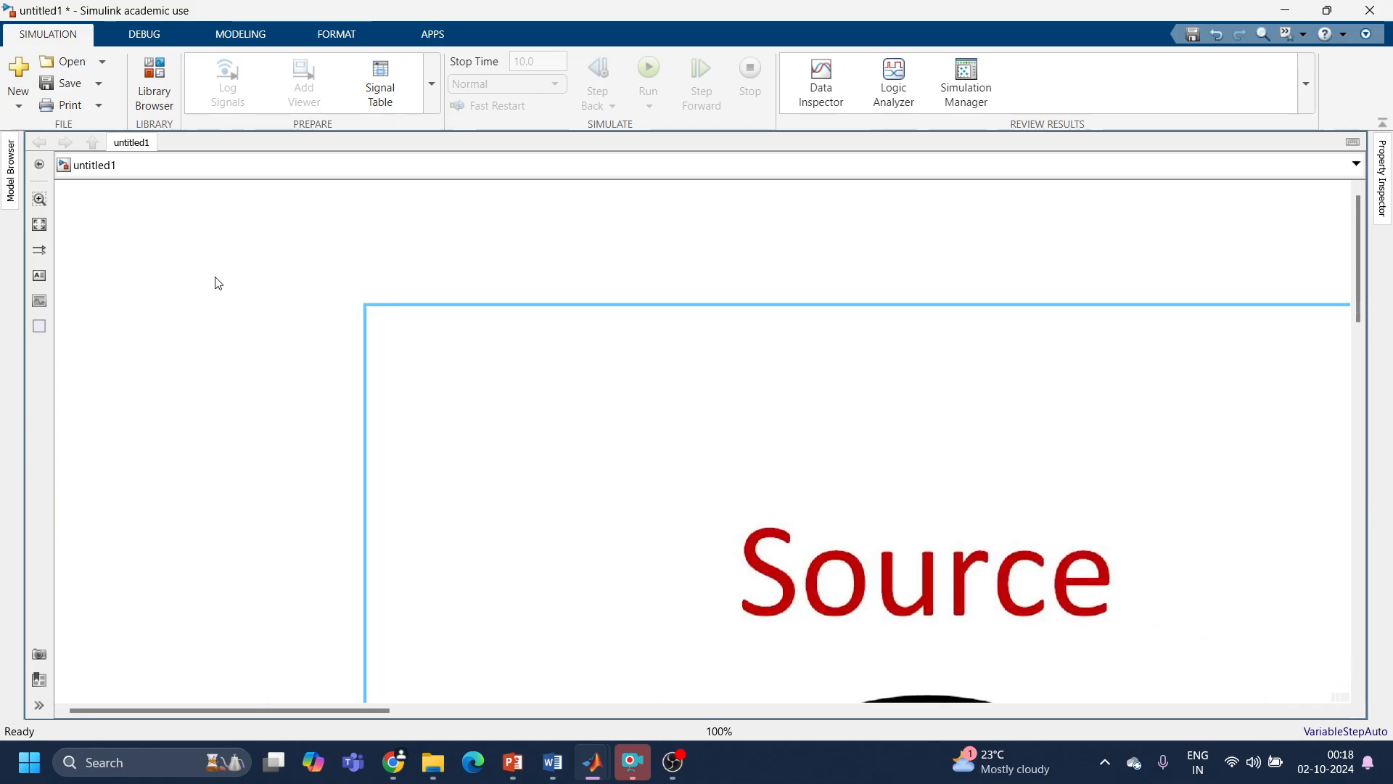
{"action": "left_click_drag", "start_coordinate": [356, 315], "coordinate": [336, 280]}
{"action": "left_click_drag", "start_coordinate": [295, 204], "coordinate": [1022, 510]}
{"action": "left_click_drag", "start_coordinate": [1179, 610], "coordinate": [450, 406]}
{"action": "left_click_drag", "start_coordinate": [221, 258], "coordinate": [378, 332]}
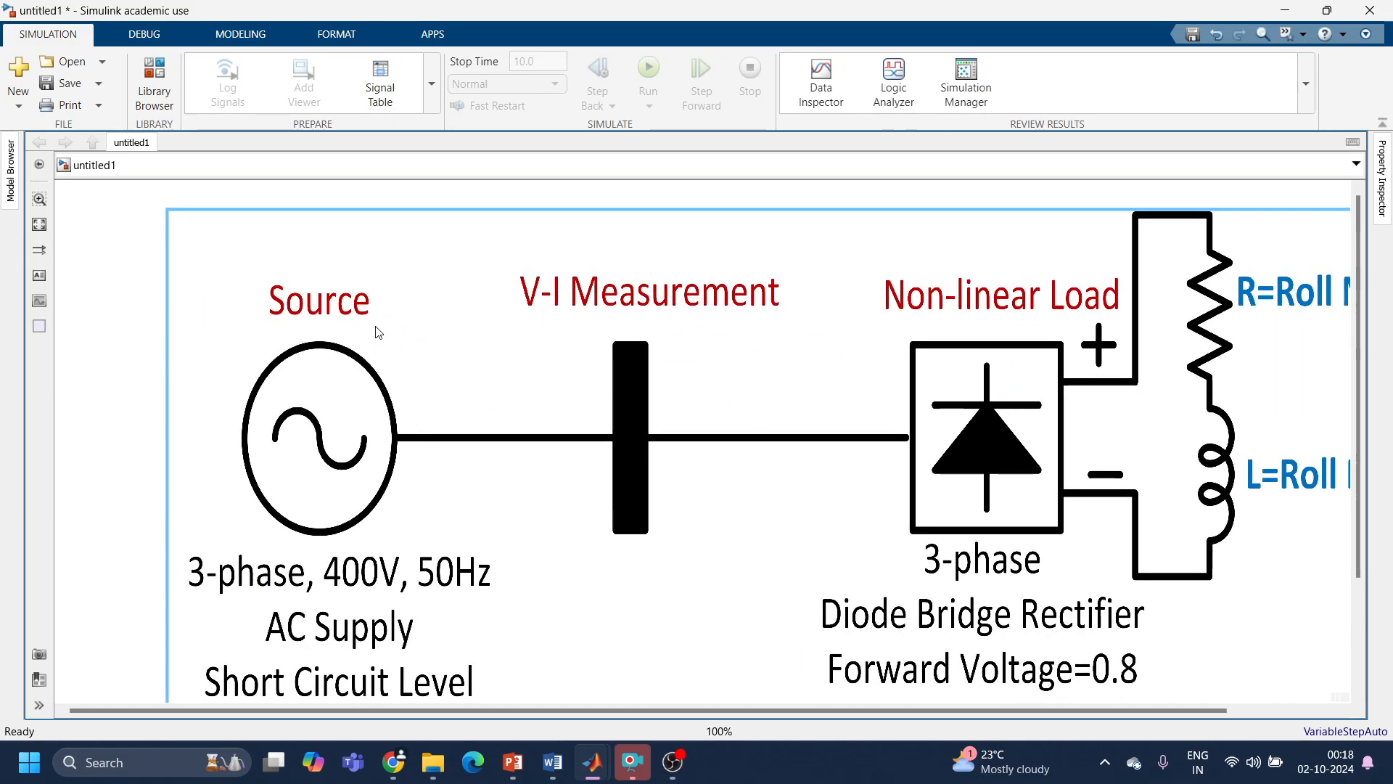
{"action": "left_click_drag", "start_coordinate": [168, 212], "coordinate": [211, 228]}
{"action": "left_click_drag", "start_coordinate": [402, 401], "coordinate": [387, 392]}
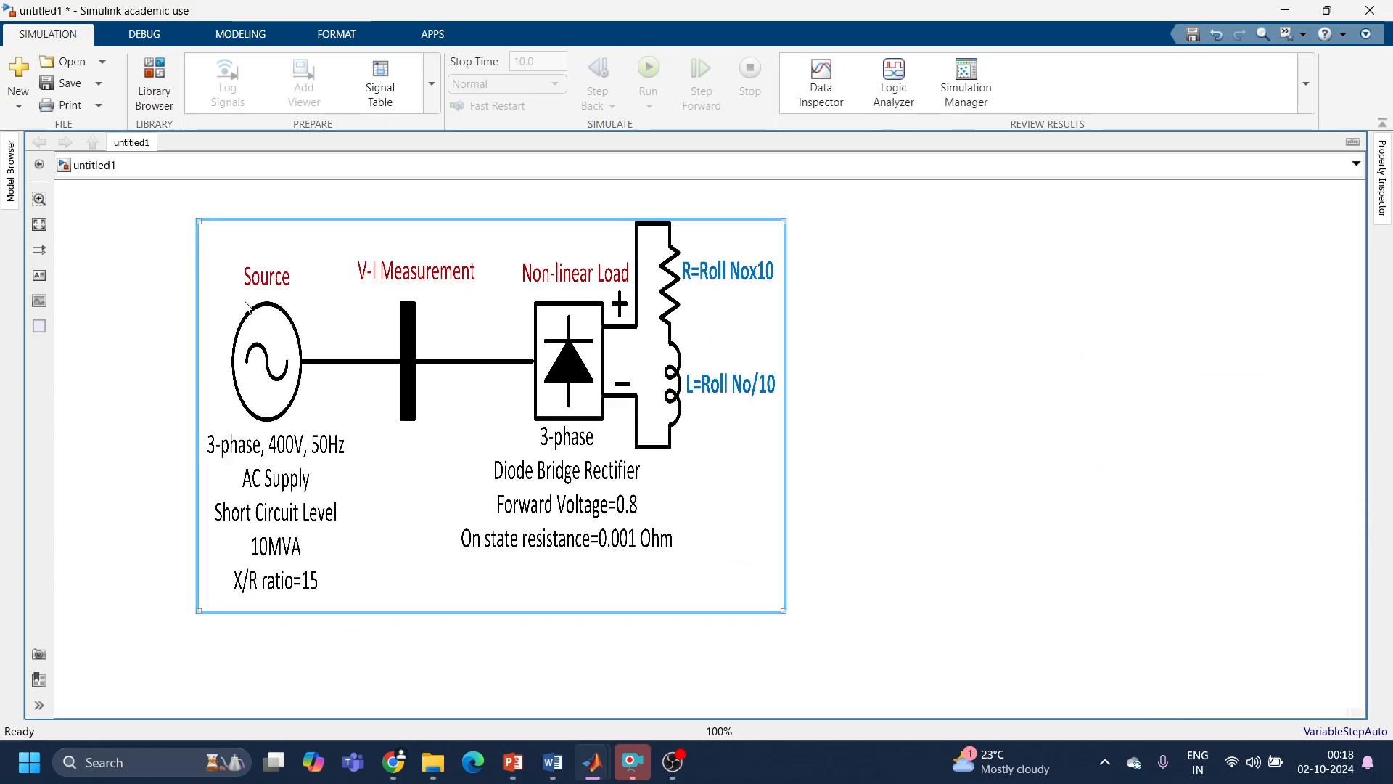
{"action": "left_click_drag", "start_coordinate": [198, 220], "coordinate": [355, 298]}
{"action": "left_click_drag", "start_coordinate": [510, 418], "coordinate": [279, 299]}
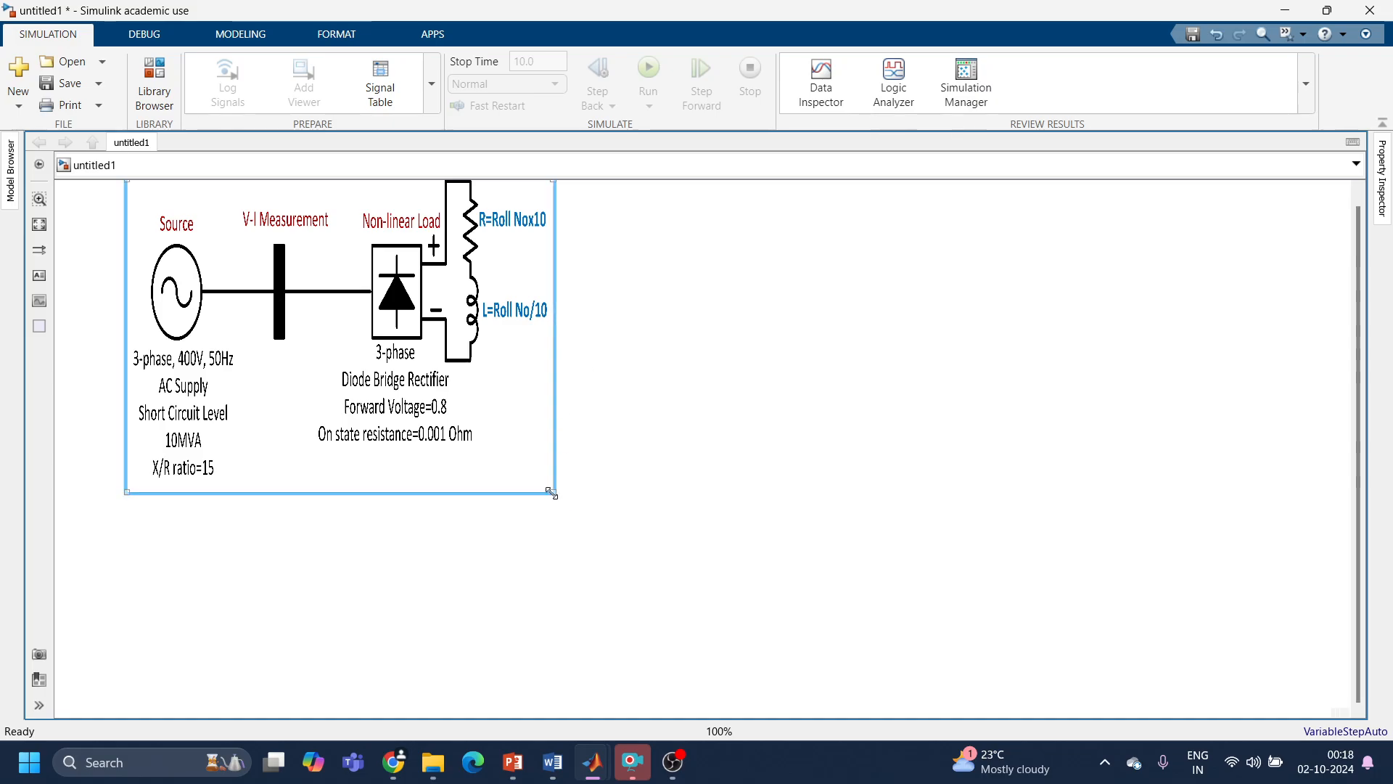
{"action": "left_click_drag", "start_coordinate": [553, 493], "coordinate": [752, 451]}
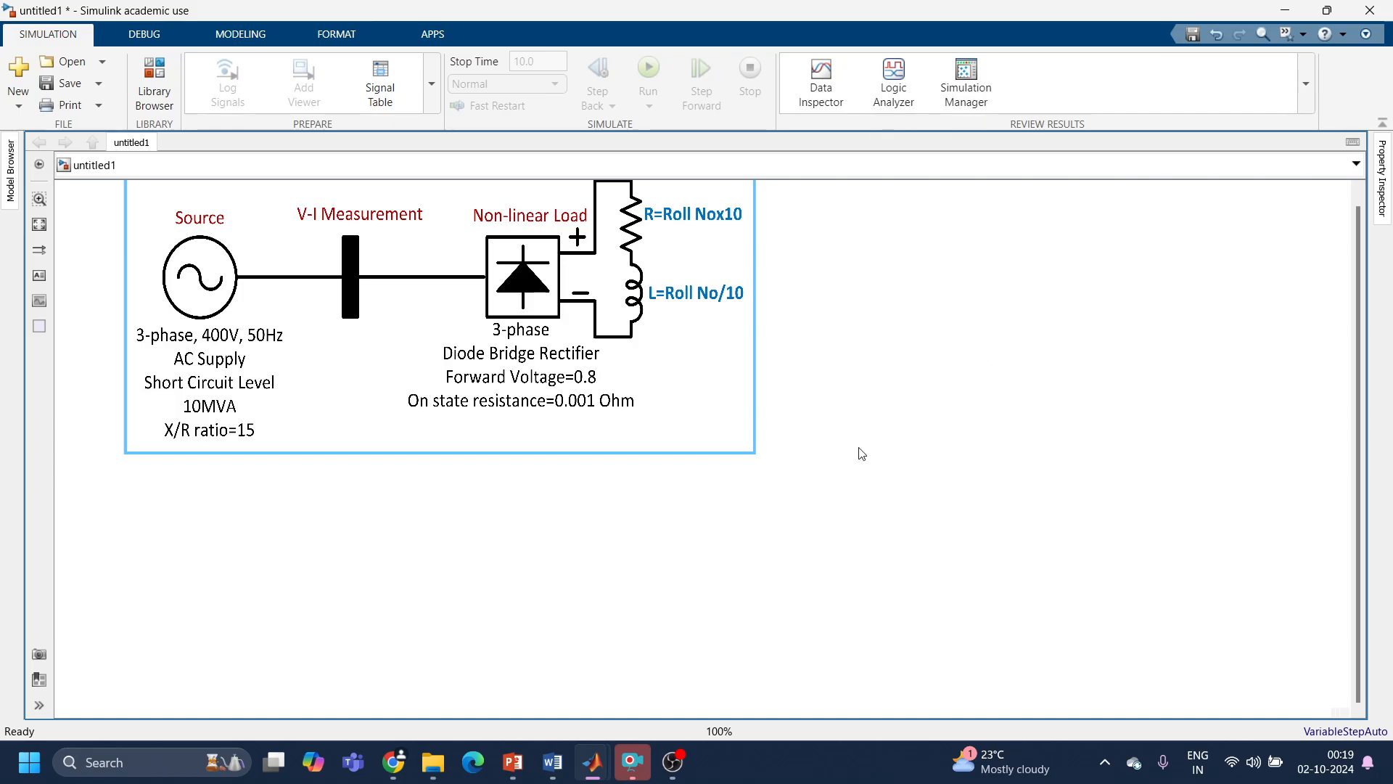
Step: Add a Voltage Source (Three-Phase) block below the circuit diagram image
{"action": "double_click", "coordinate": [356, 619]}
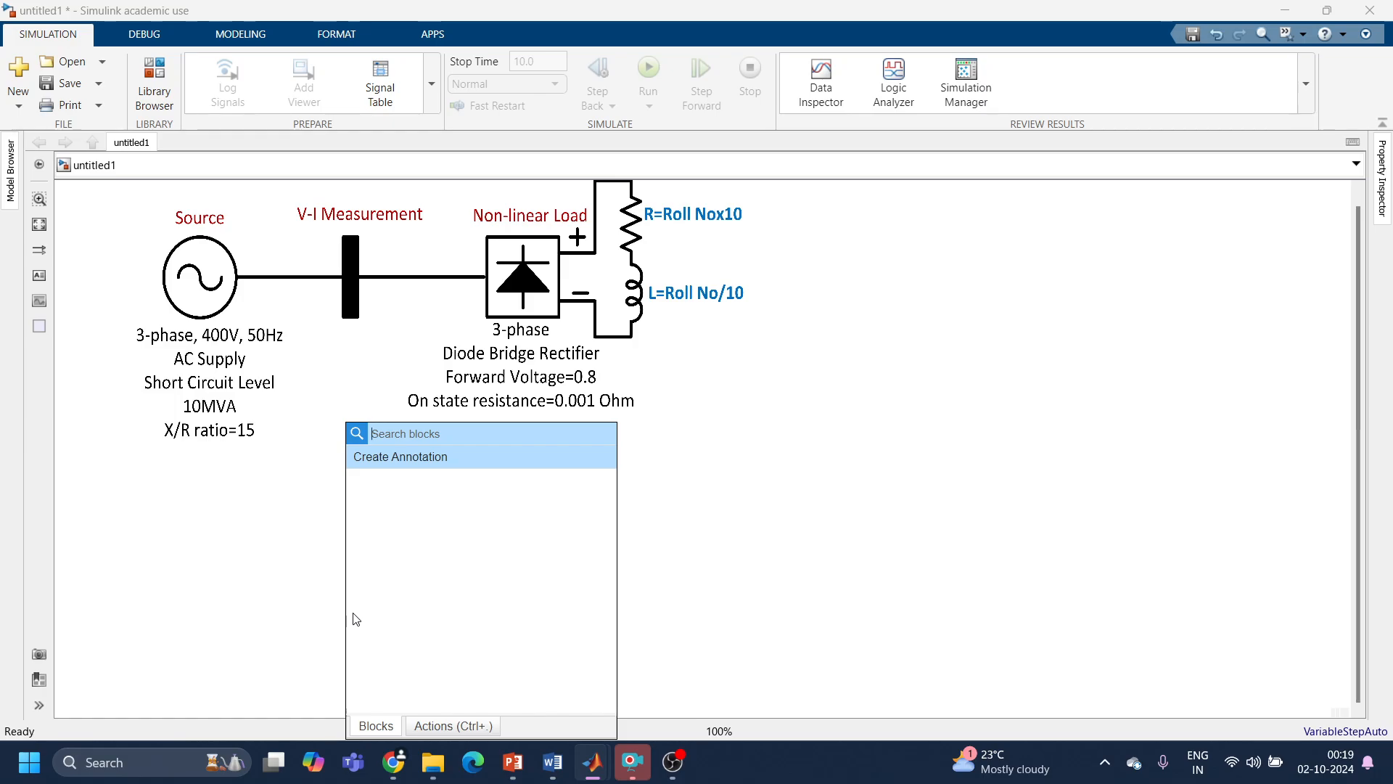
{"action": "type", "text": "three"}
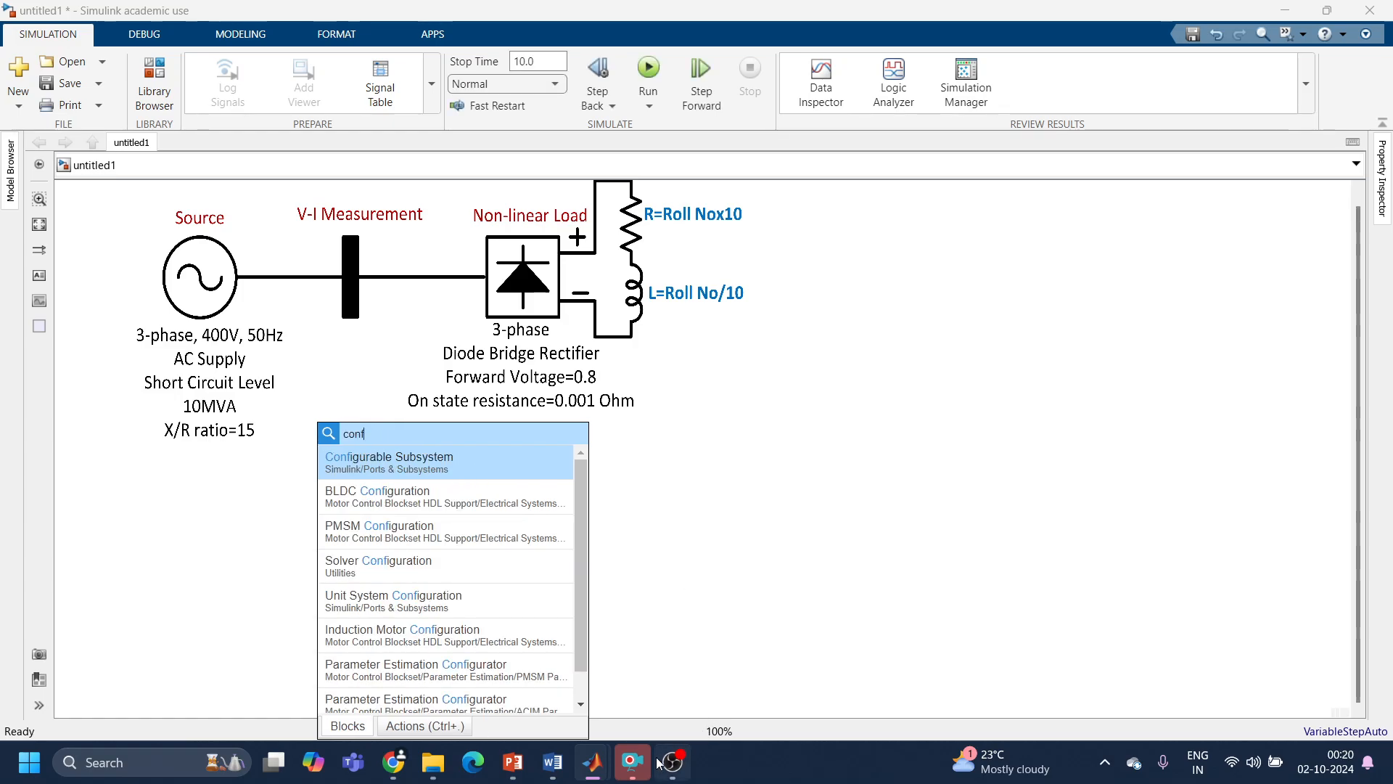
Step: Check the name of the f(x) = 0 block in the HarmonicLoad model and return to the untitled1 model
{"action": "mouse_move", "coordinate": [589, 763]}
{"action": "left_click", "coordinate": [774, 669]}
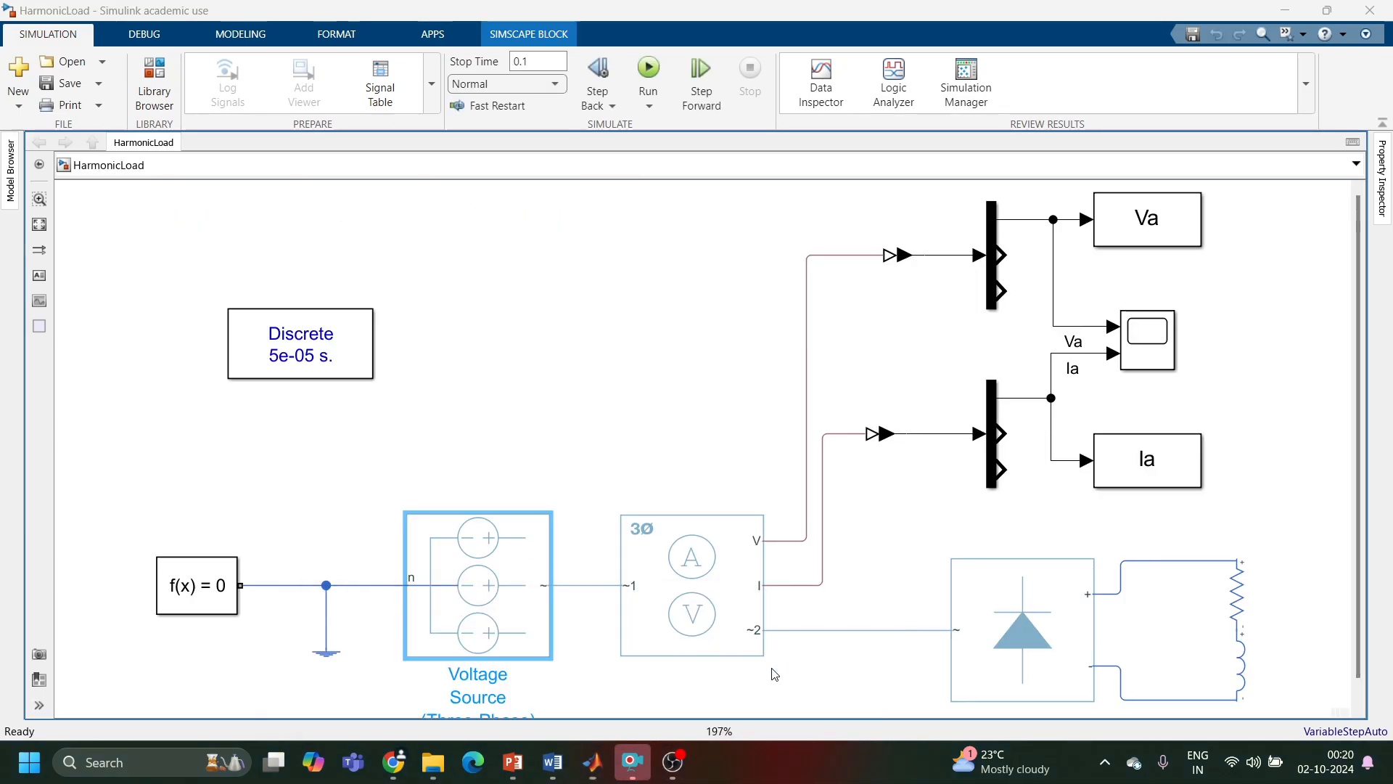
{"action": "left_click", "coordinate": [194, 630]}
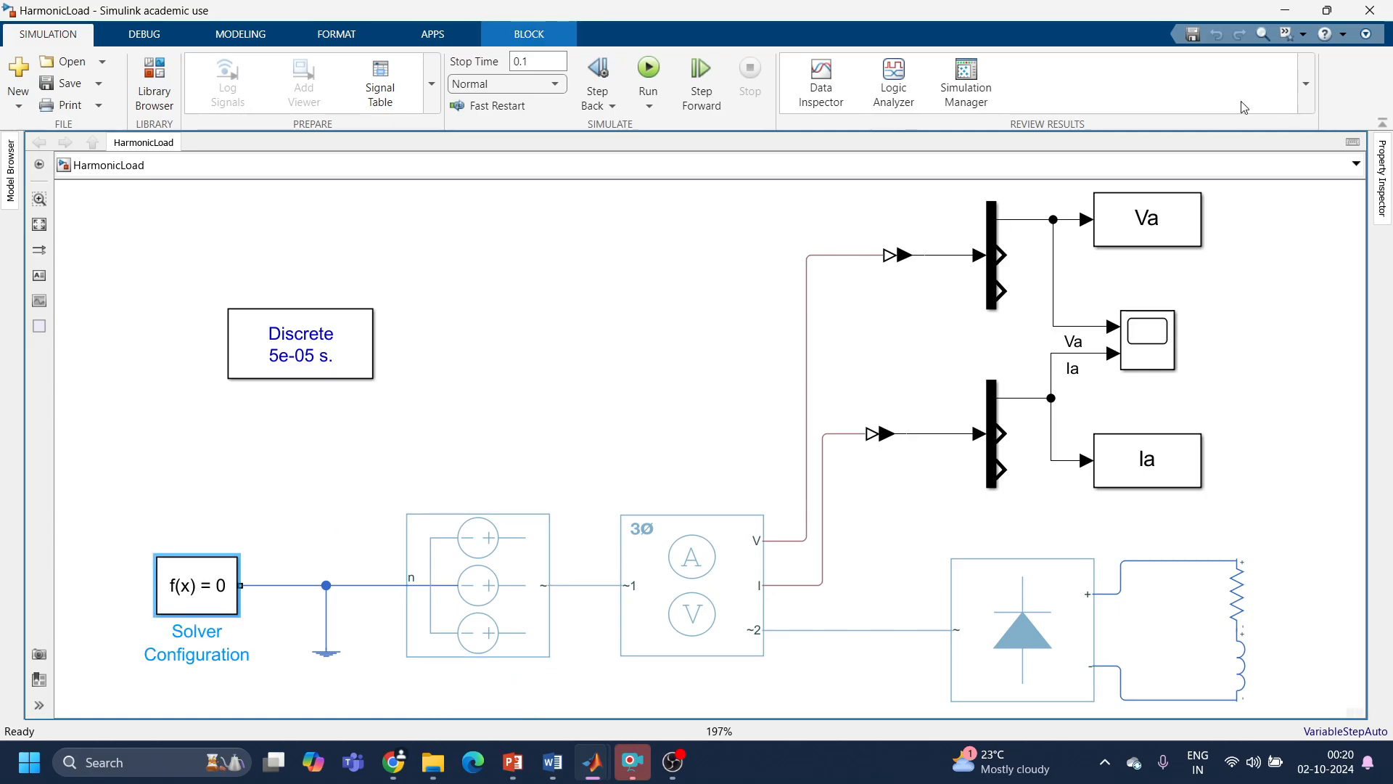
{"action": "left_click", "coordinate": [1285, 10]}
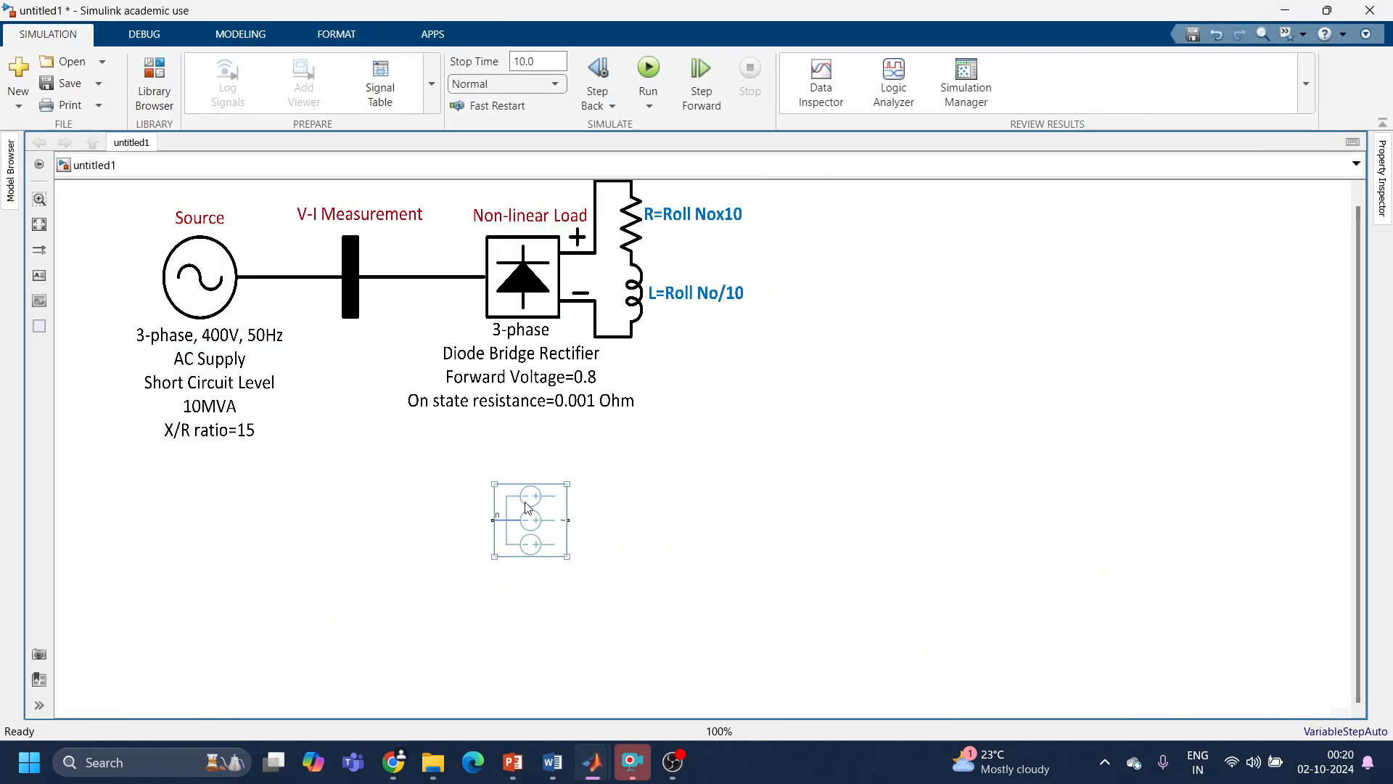
Step: Add a Solver Configuration block beside the three-phase voltage source and connect it to the source's n port
{"action": "type", "text": "solver"}
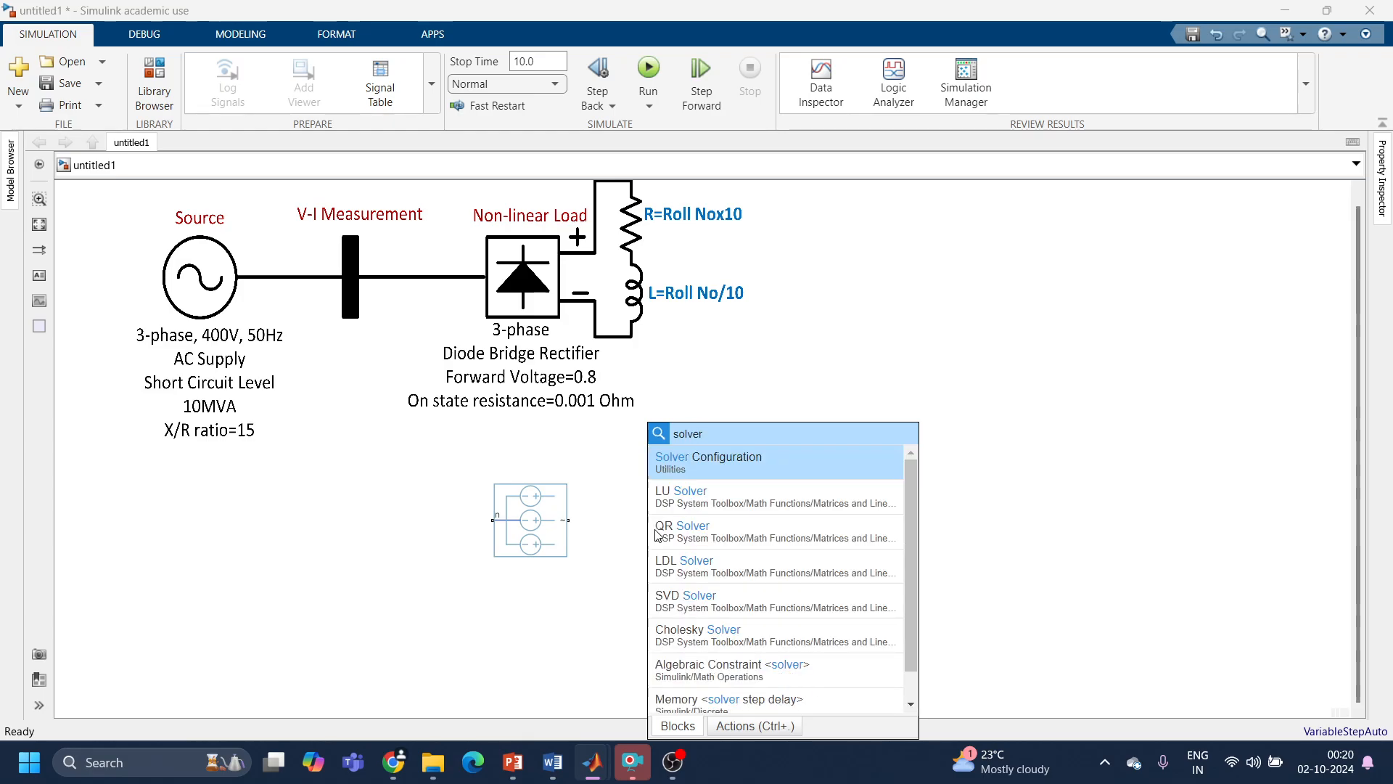
{"action": "key", "text": "Return"}
{"action": "left_click_drag", "start_coordinate": [672, 537], "coordinate": [307, 528]}
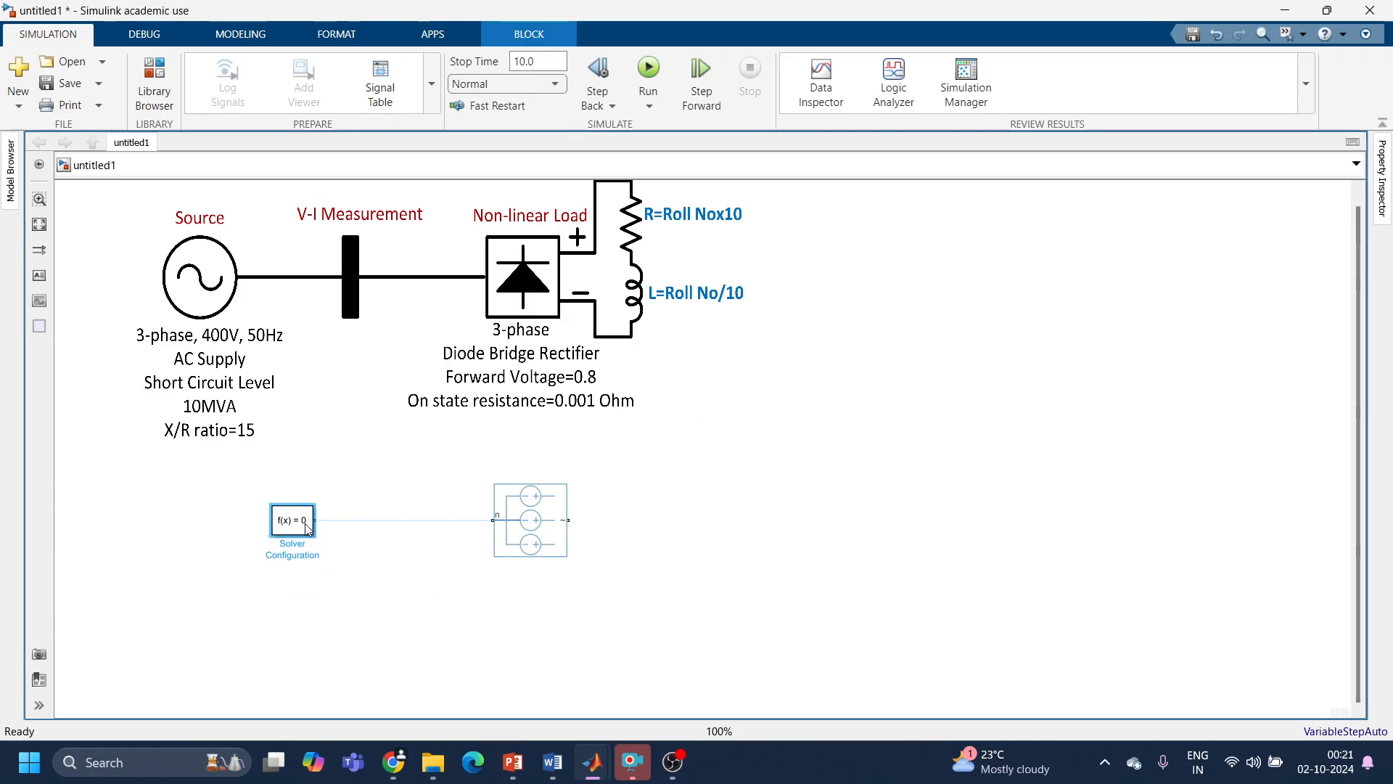
{"action": "left_click", "coordinate": [322, 521]}
{"action": "left_click_drag", "start_coordinate": [301, 527], "coordinate": [338, 527]}
Step: Add a Foundation Library Electrical Reference on the line between solver and source, and move the voltage source closer to it
{"action": "double_click", "coordinate": [396, 559]}
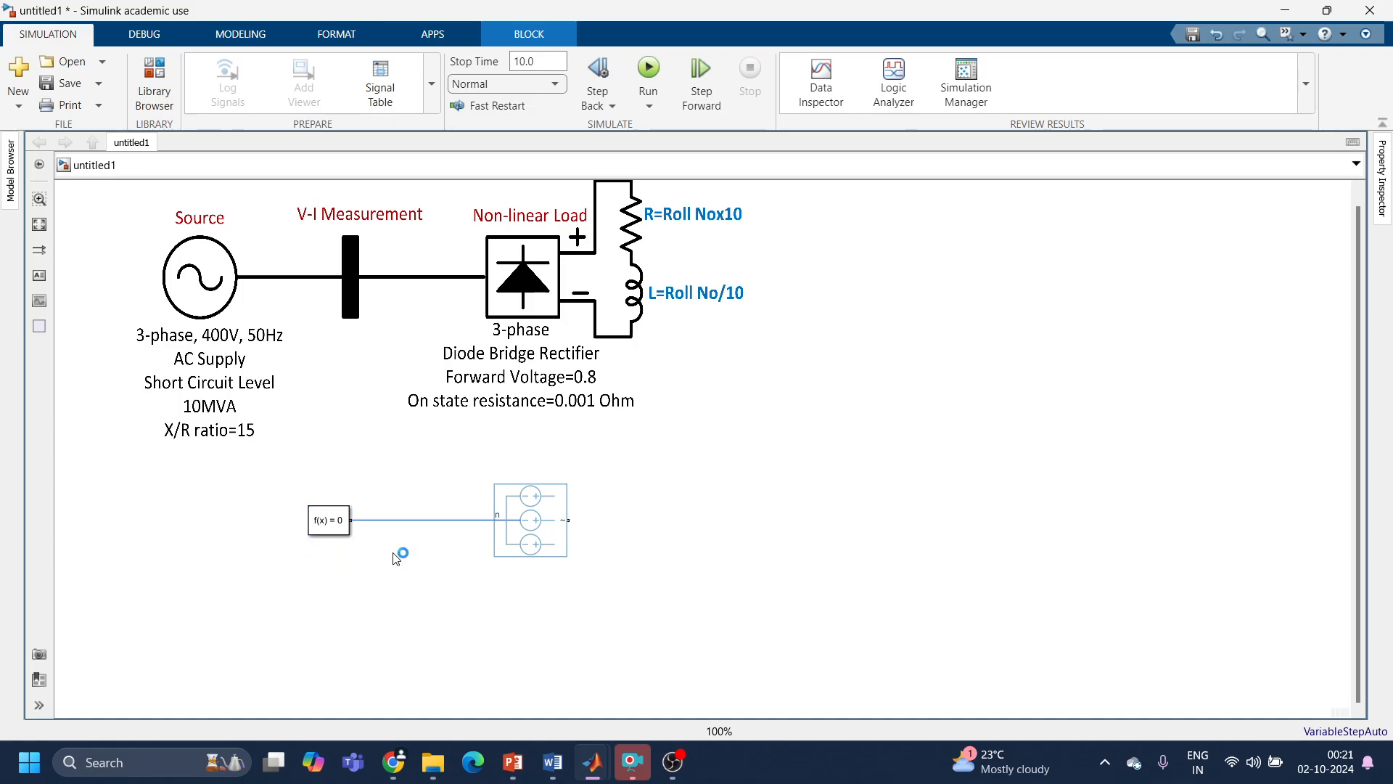
{"action": "type", "text": "ele"}
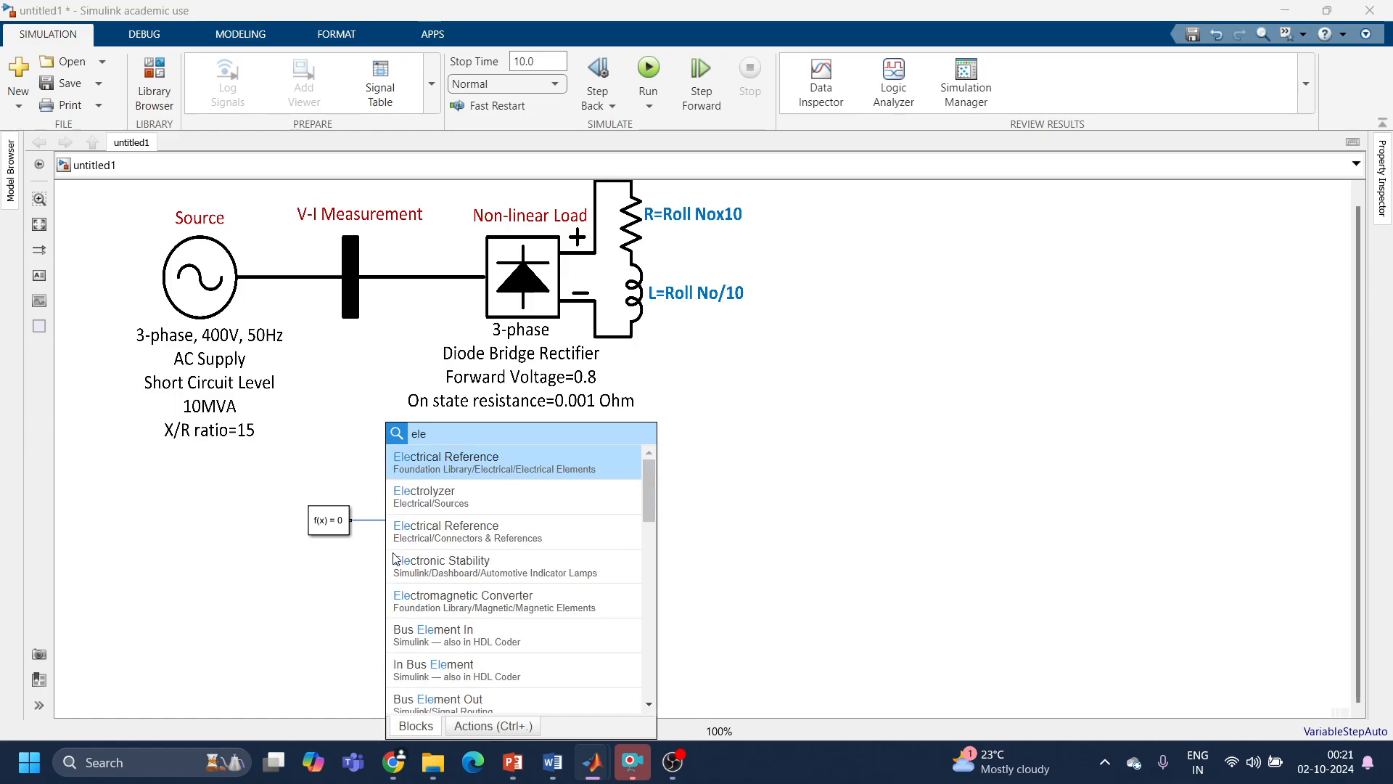
{"action": "type", "text": "ctrical"}
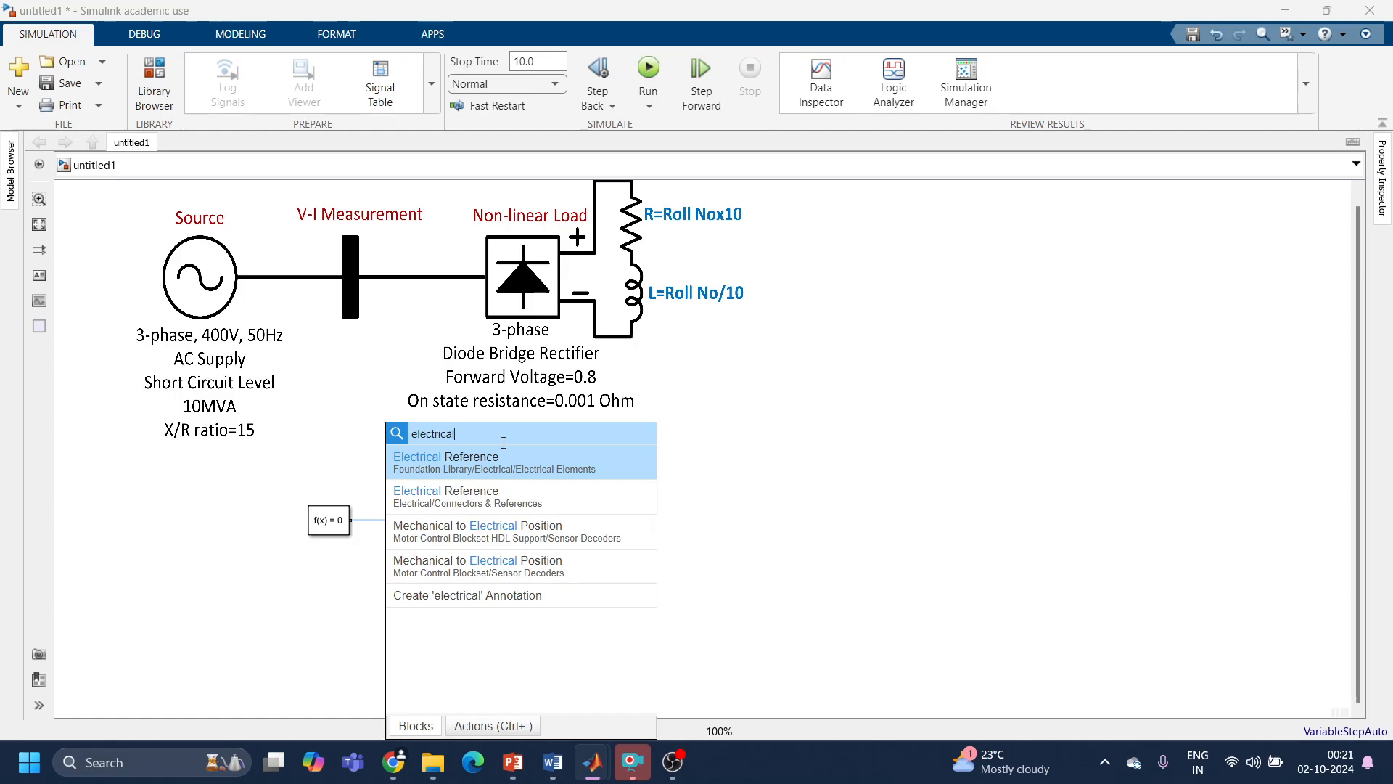
{"action": "left_click", "coordinate": [503, 465]}
{"action": "mouse_move", "coordinate": [396, 570]}
{"action": "left_mouse_down"}
{"action": "mouse_move", "coordinate": [429, 580]}
{"action": "mouse_move", "coordinate": [429, 520]}
{"action": "left_mouse_up"}
{"action": "left_click_drag", "start_coordinate": [533, 532], "coordinate": [510, 530]}
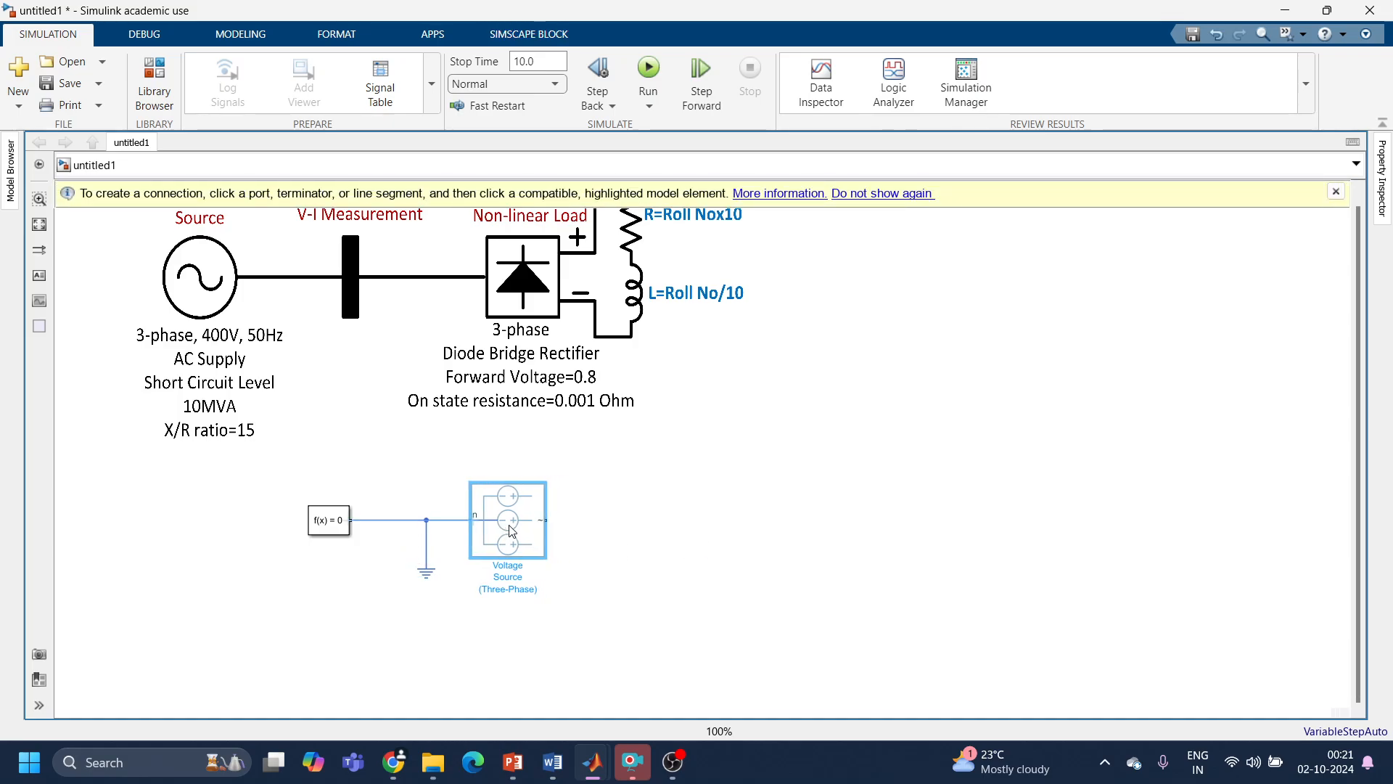
Step: Add a Current and Voltage Sensor (Three-Phase) block and align its ~1 port with the voltage source's output
{"action": "double_click", "coordinate": [714, 552]}
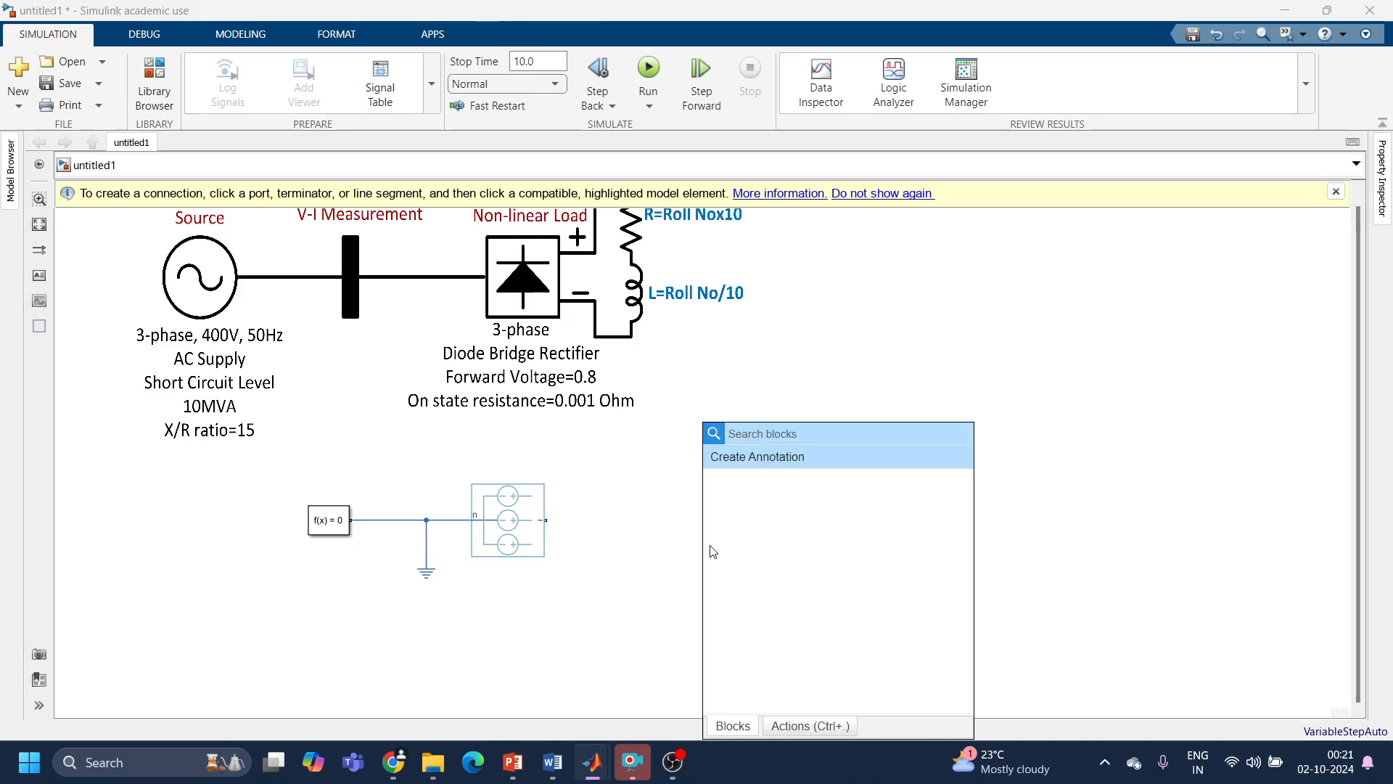
{"action": "type", "text": "Vi"}
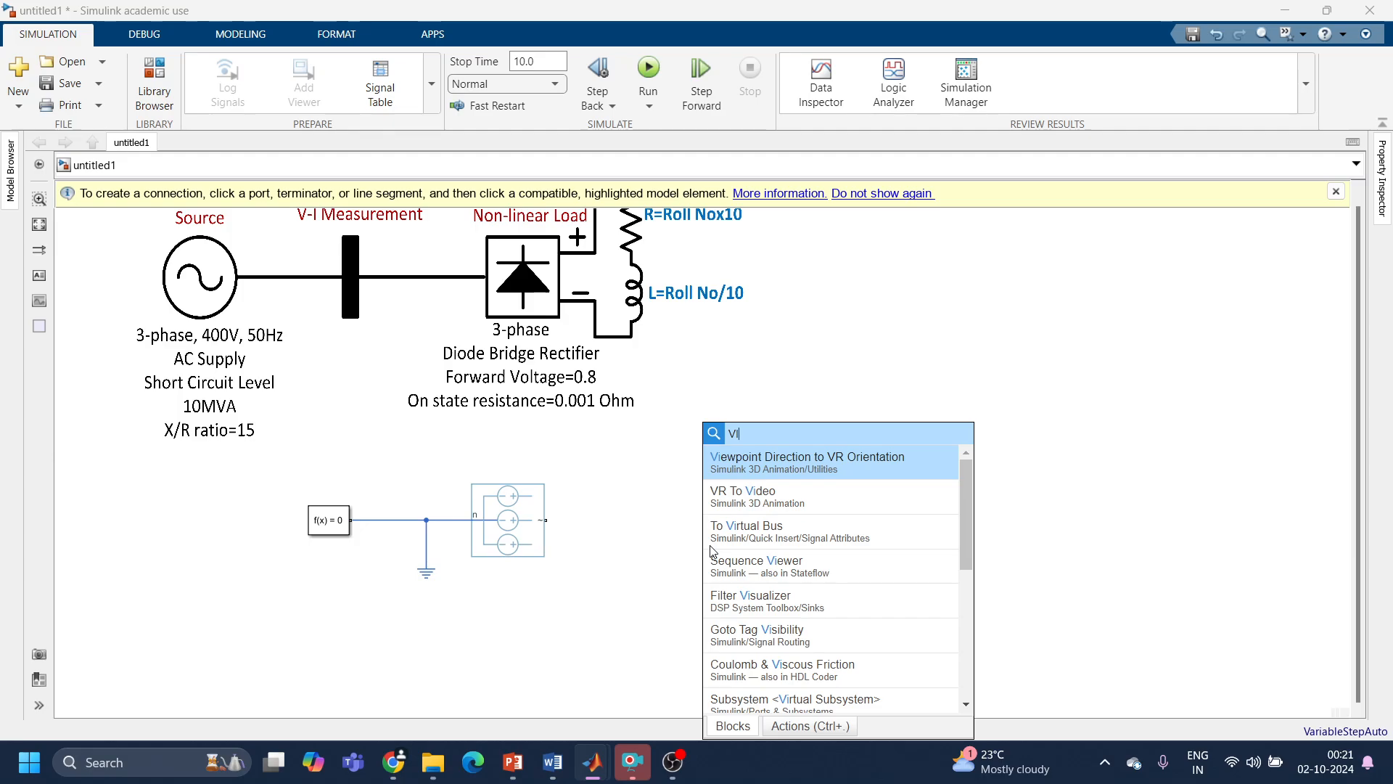
{"action": "key", "text": "BackSpace"}
{"action": "key", "text": "BackSpace"}
{"action": "type", "text": "V"}
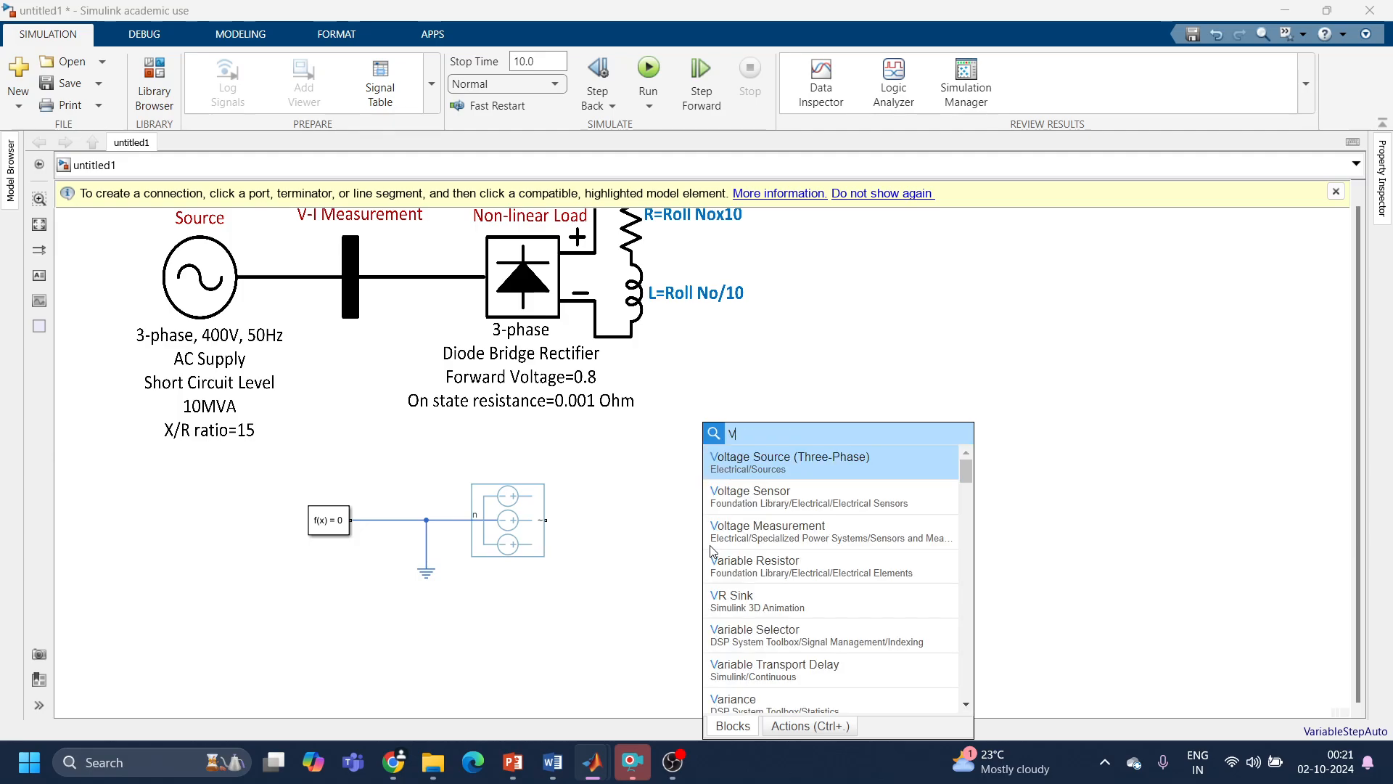
{"action": "type", "text": "oltage"}
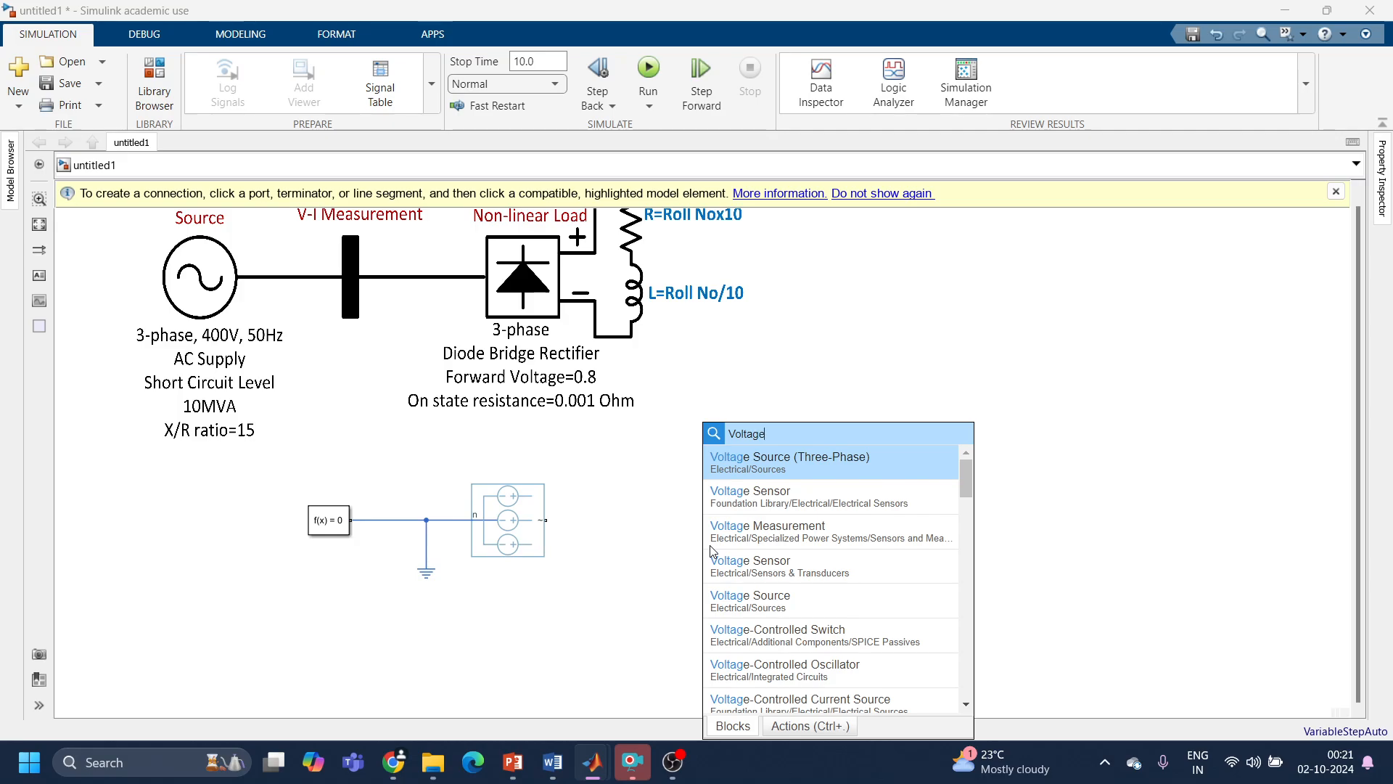
{"action": "type", "text": " a"}
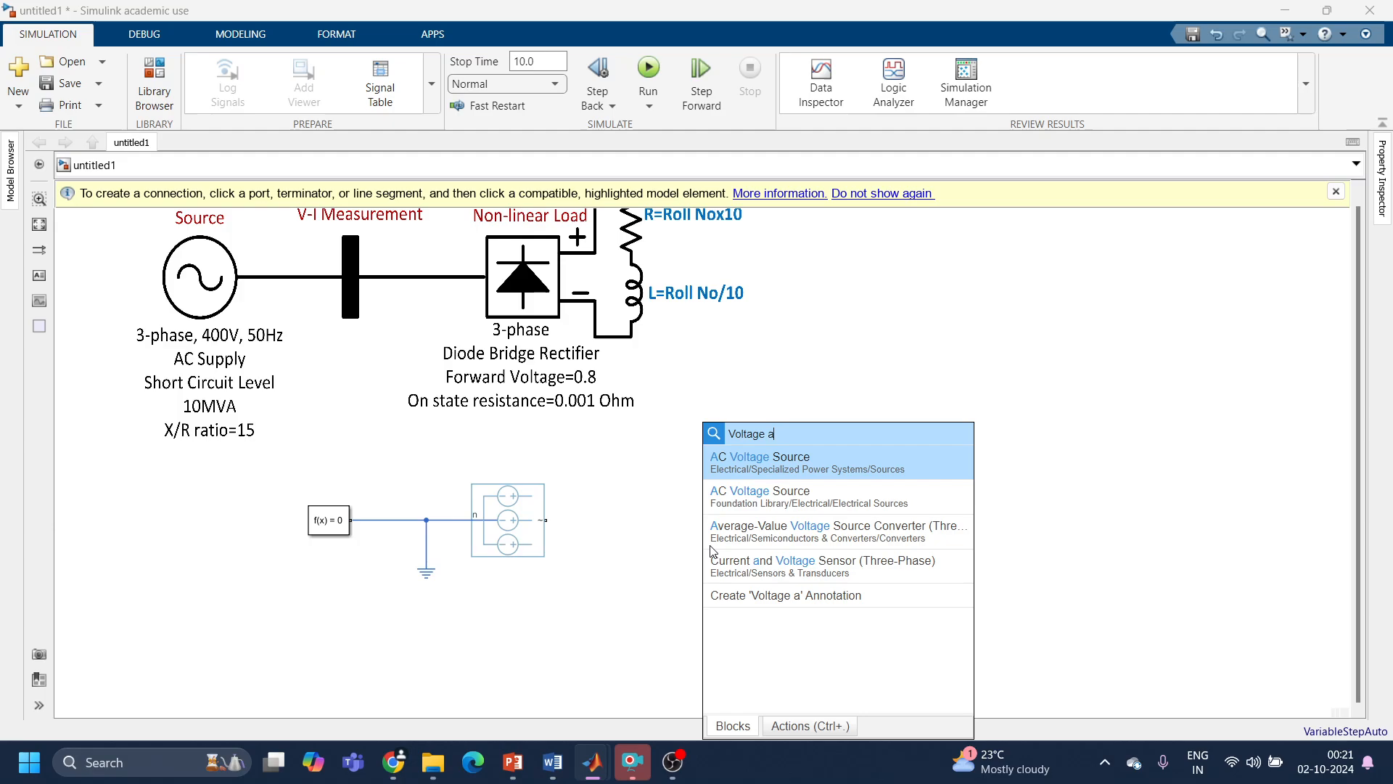
{"action": "left_click", "coordinate": [752, 570]}
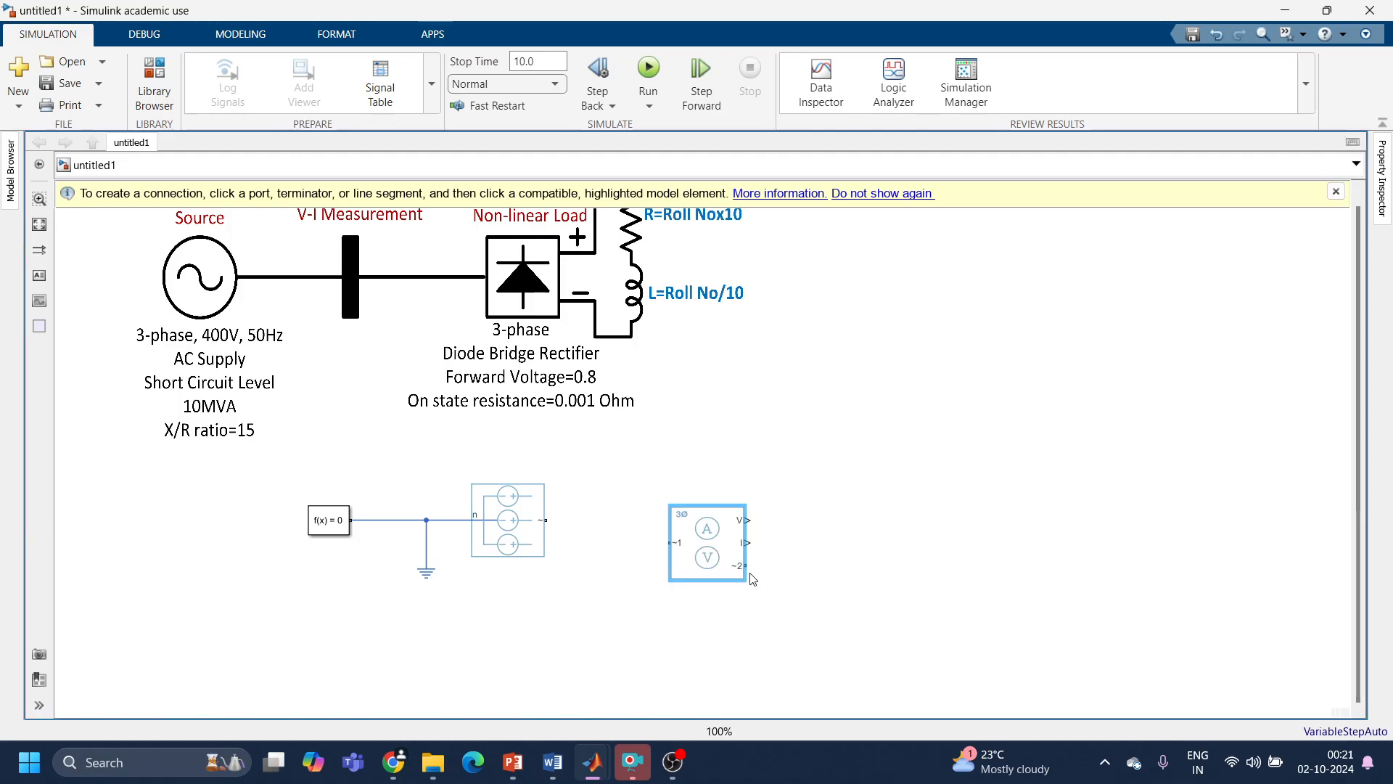
{"action": "left_click_drag", "start_coordinate": [702, 555], "coordinate": [688, 532]}
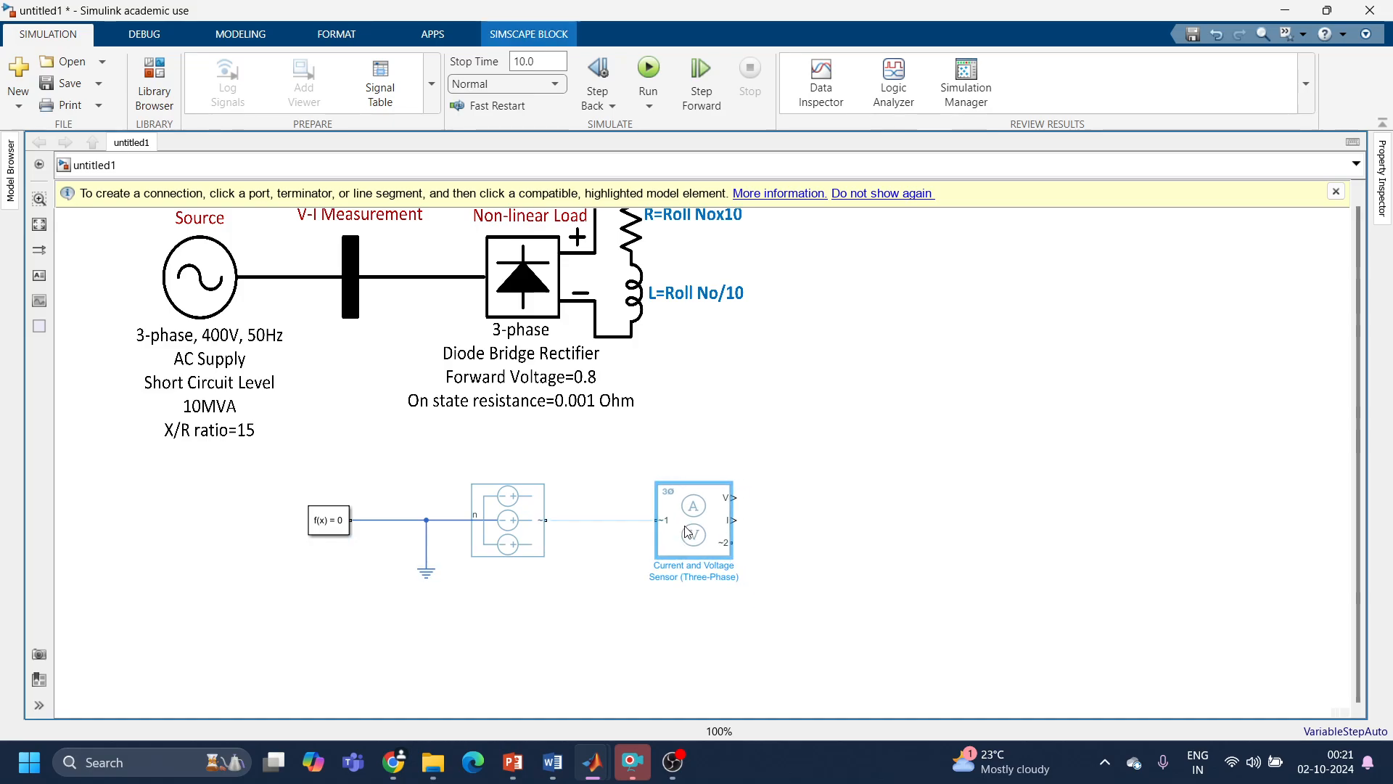
Step: Set the three-phase voltage source's modeling option to Expanded three-phase ports and move its parameters dialog clear of the blocks
{"action": "left_click", "coordinate": [537, 530]}
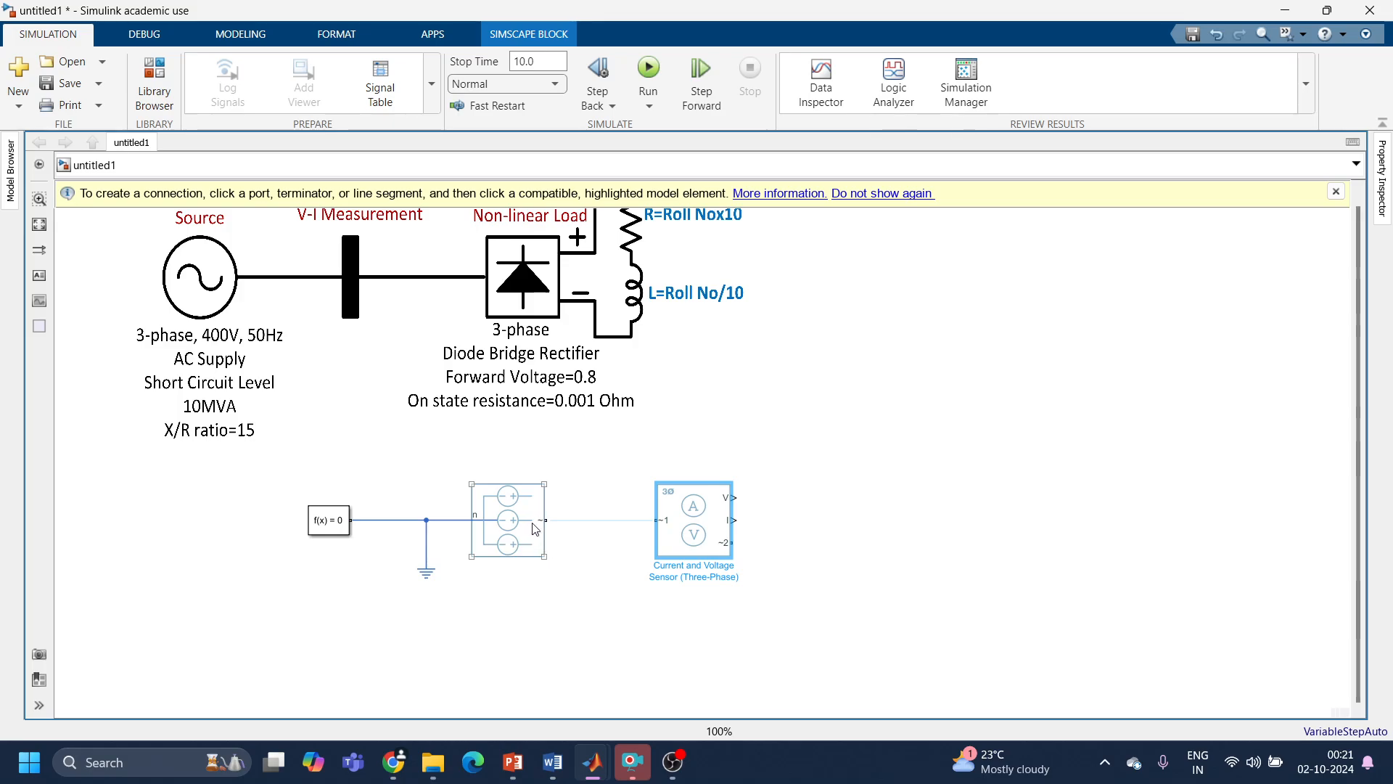
{"action": "double_click", "coordinate": [535, 529]}
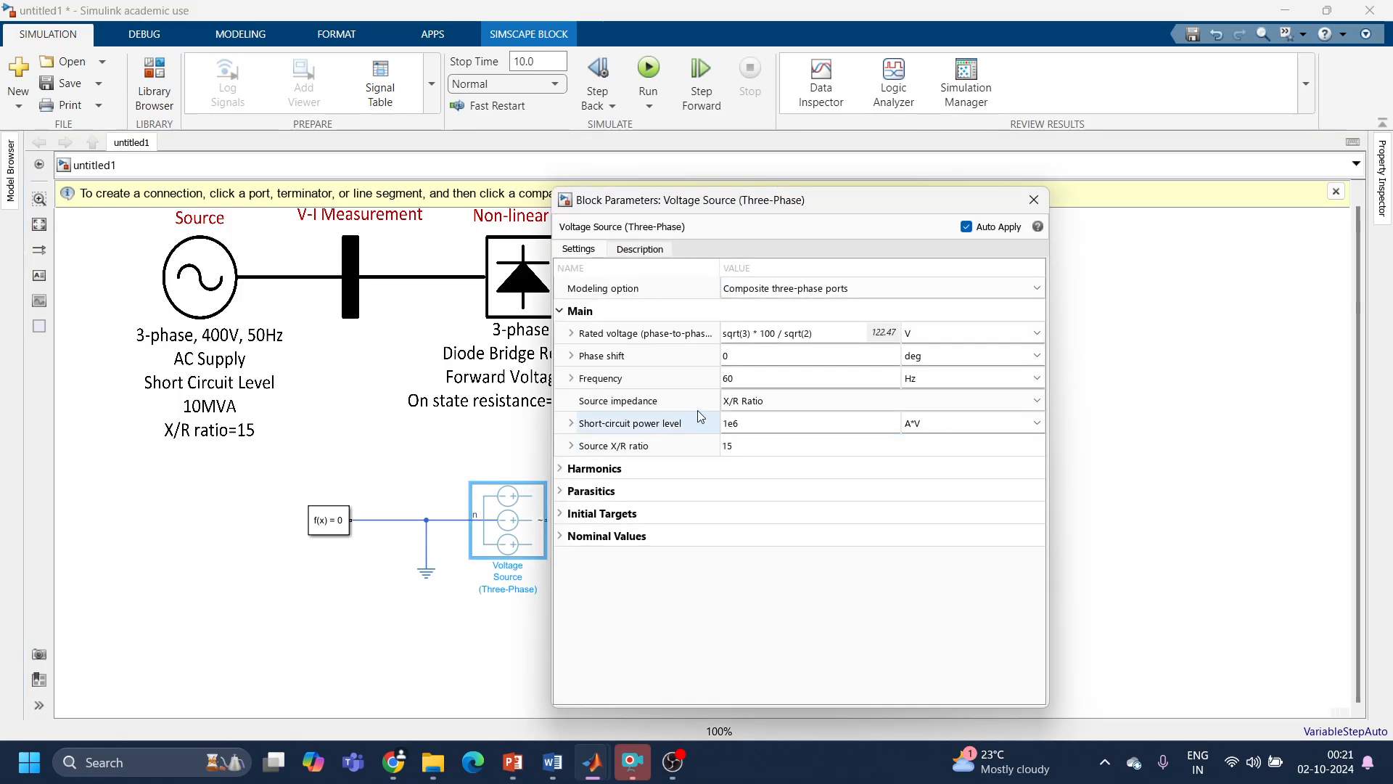
{"action": "left_click", "coordinate": [815, 291]}
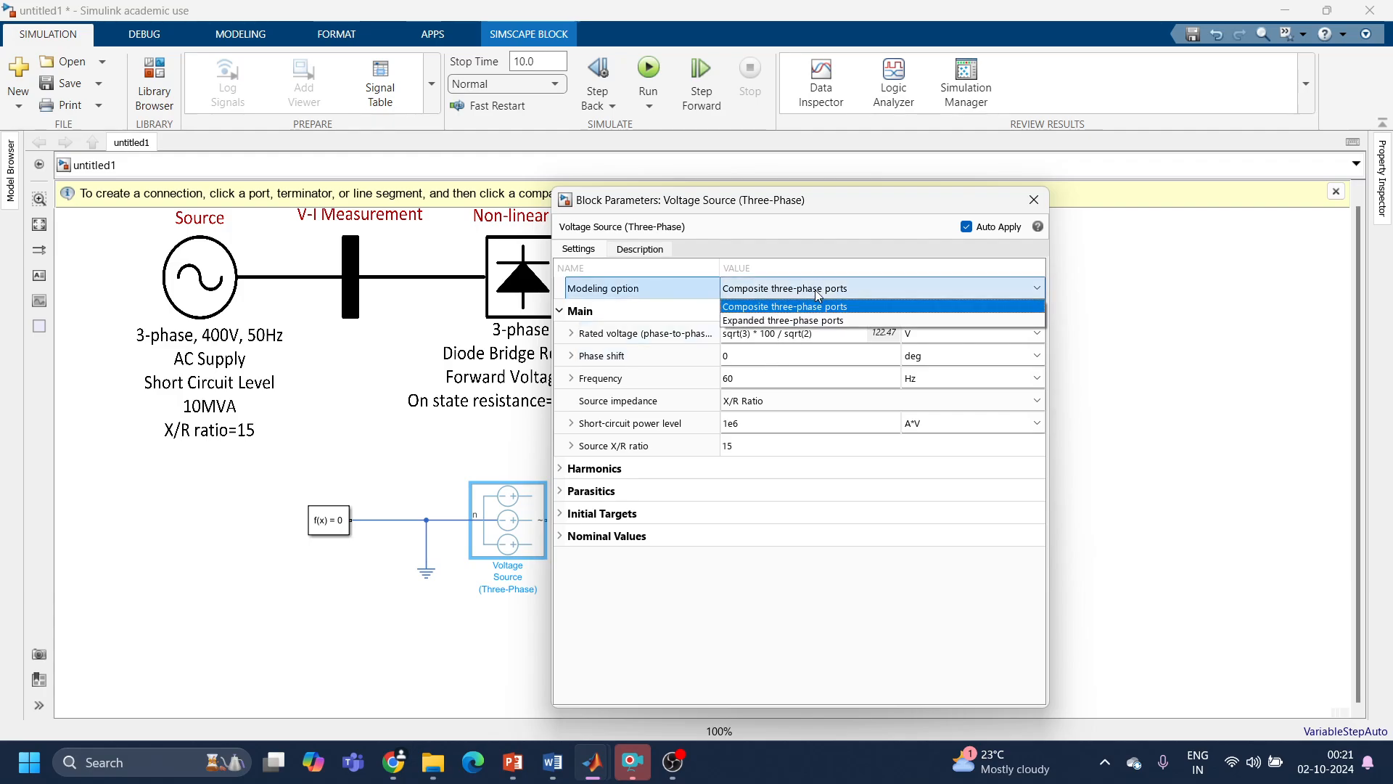
{"action": "left_click", "coordinate": [812, 324]}
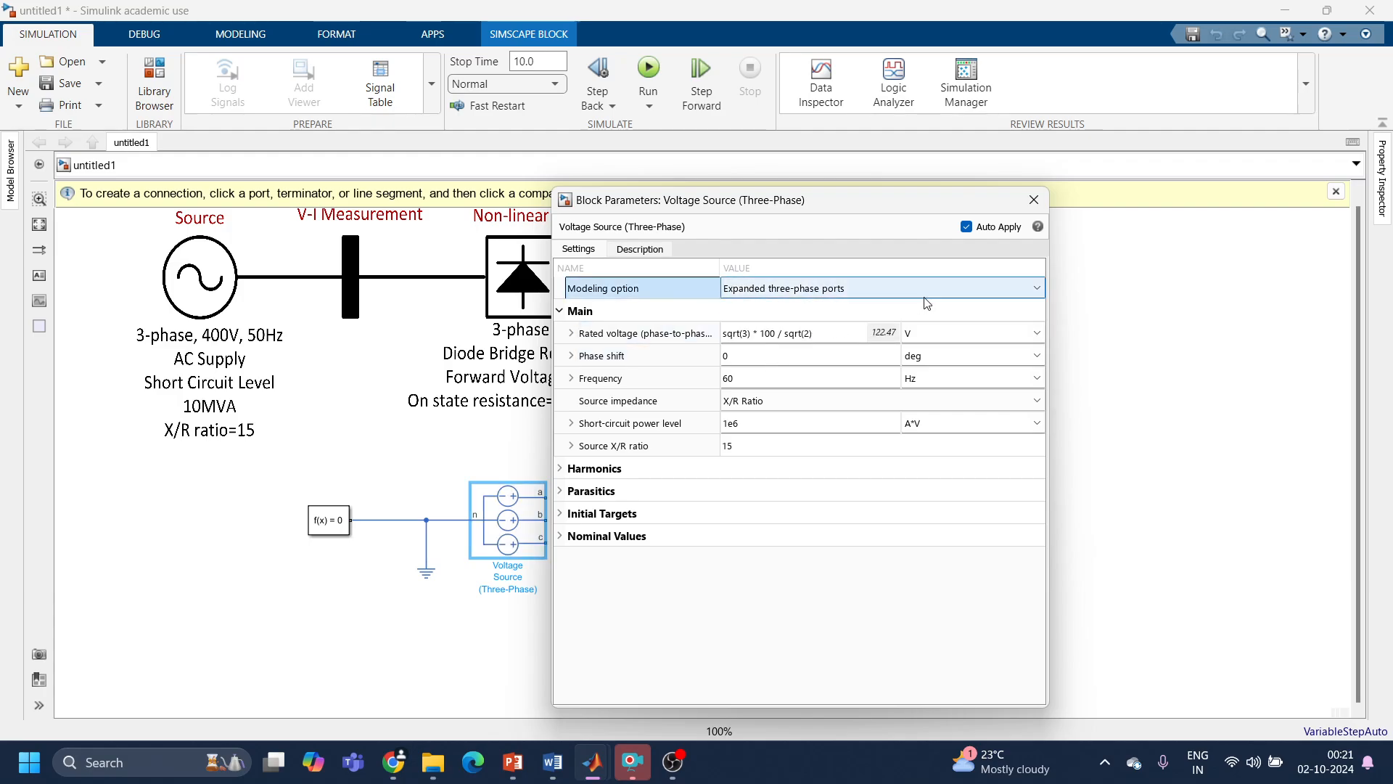
{"action": "left_click_drag", "start_coordinate": [777, 205], "coordinate": [1006, 199]}
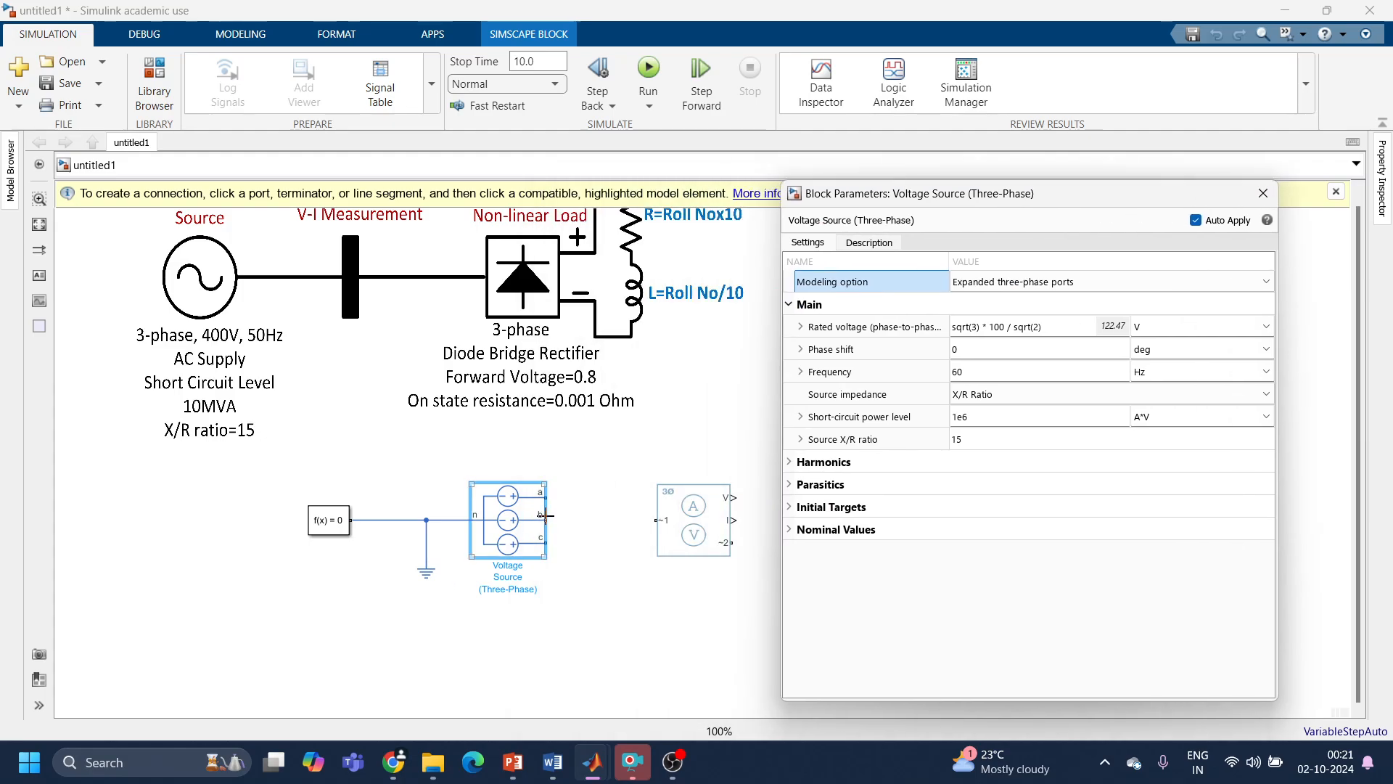
Step: Try the Expanded three-phase ports modeling option on the Current and Voltage Sensor block, and return it to Composite three-phase ports
{"action": "left_click", "coordinate": [691, 546]}
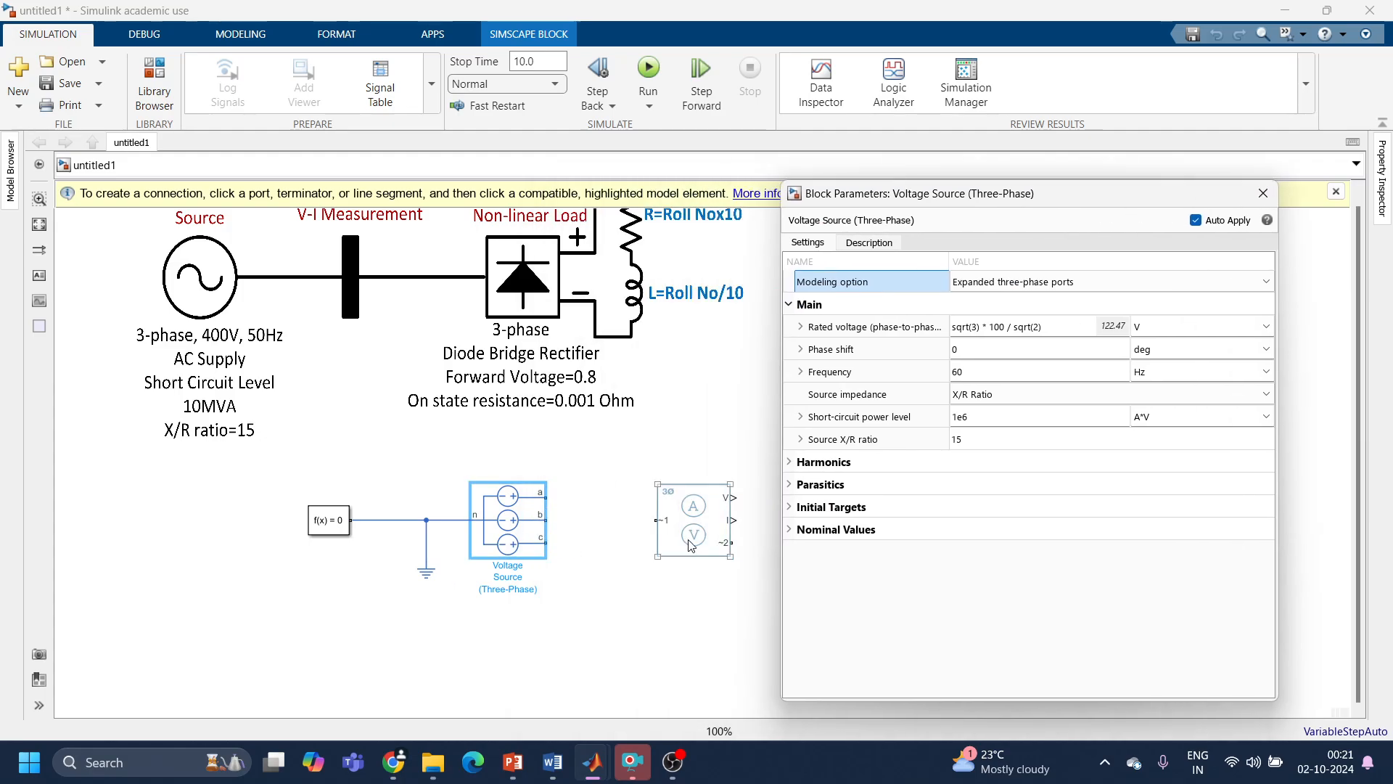
{"action": "double_click", "coordinate": [691, 546]}
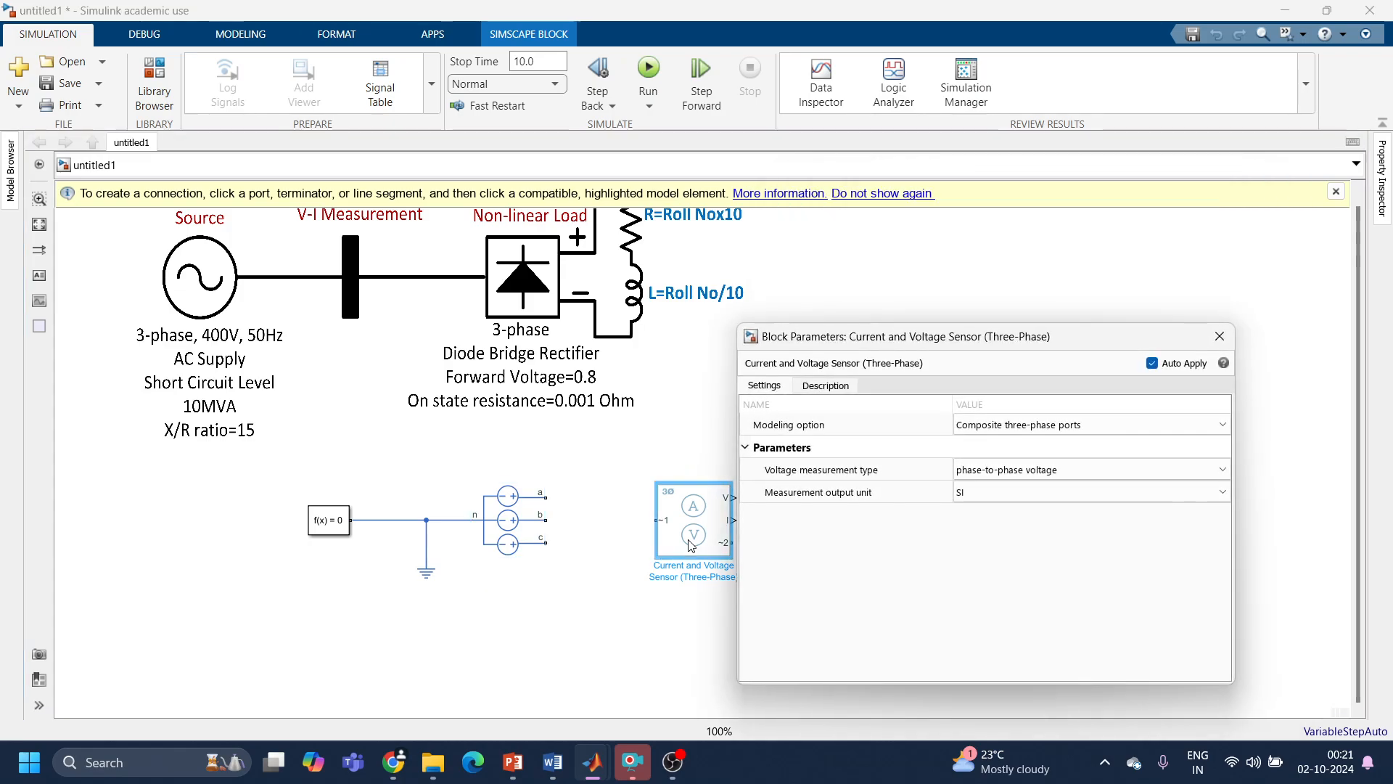
{"action": "left_click", "coordinate": [1017, 426]}
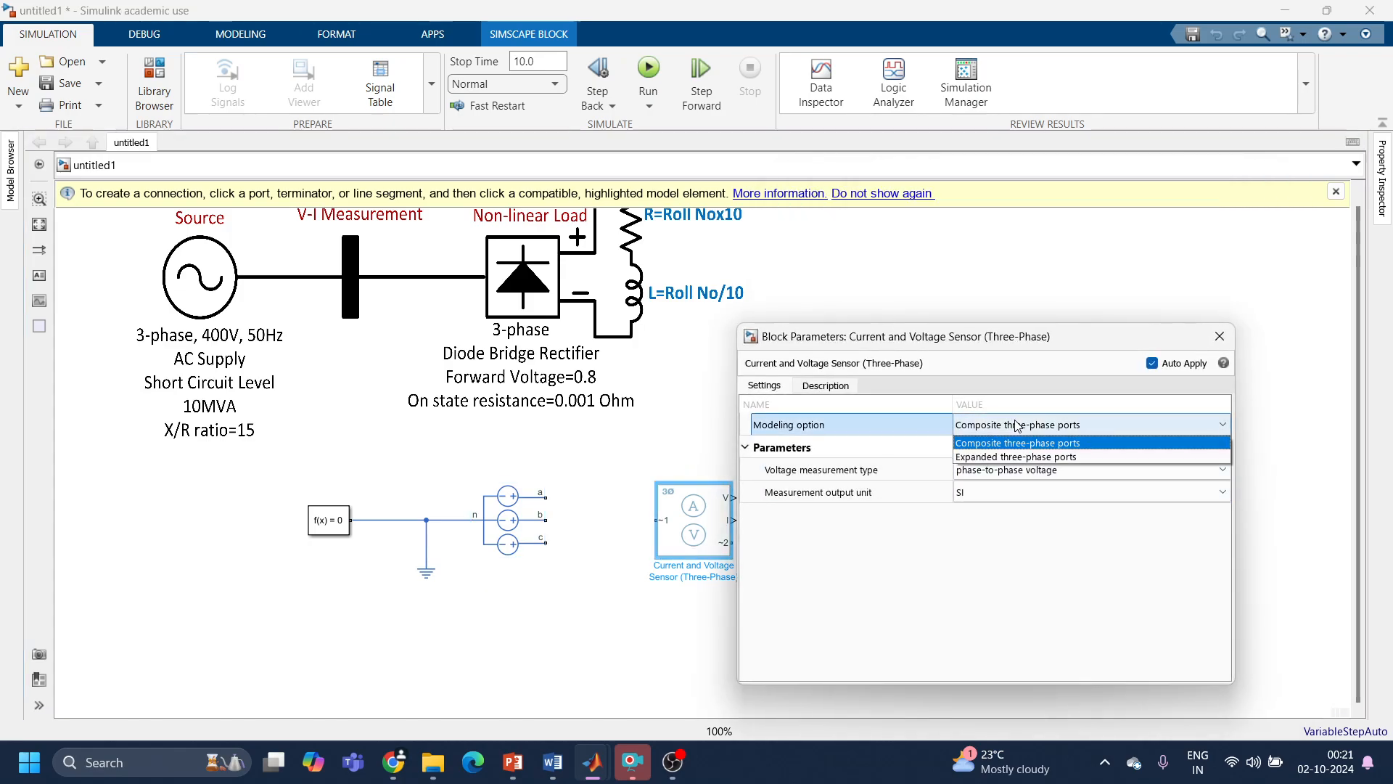
{"action": "left_click", "coordinate": [1014, 458]}
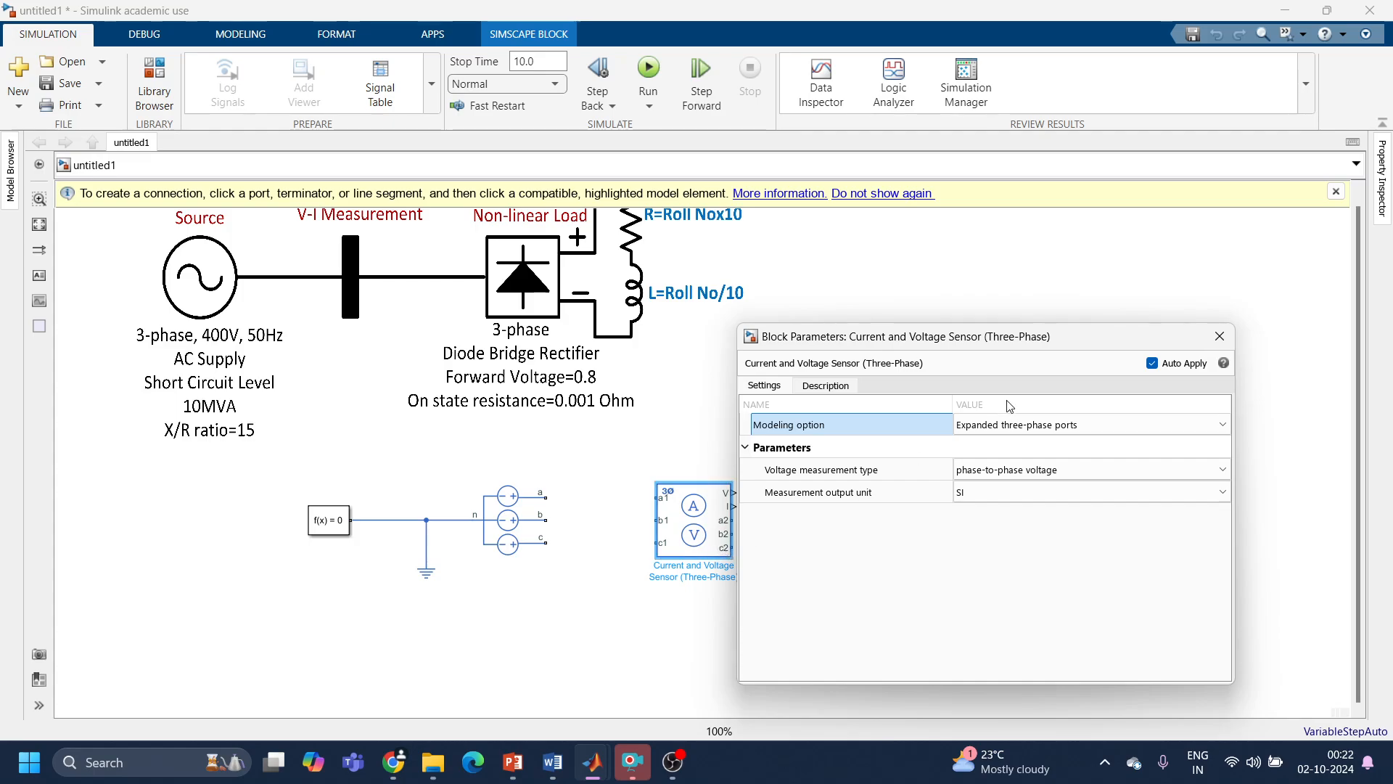
{"action": "left_click", "coordinate": [1091, 426]}
{"action": "left_click", "coordinate": [1073, 444]}
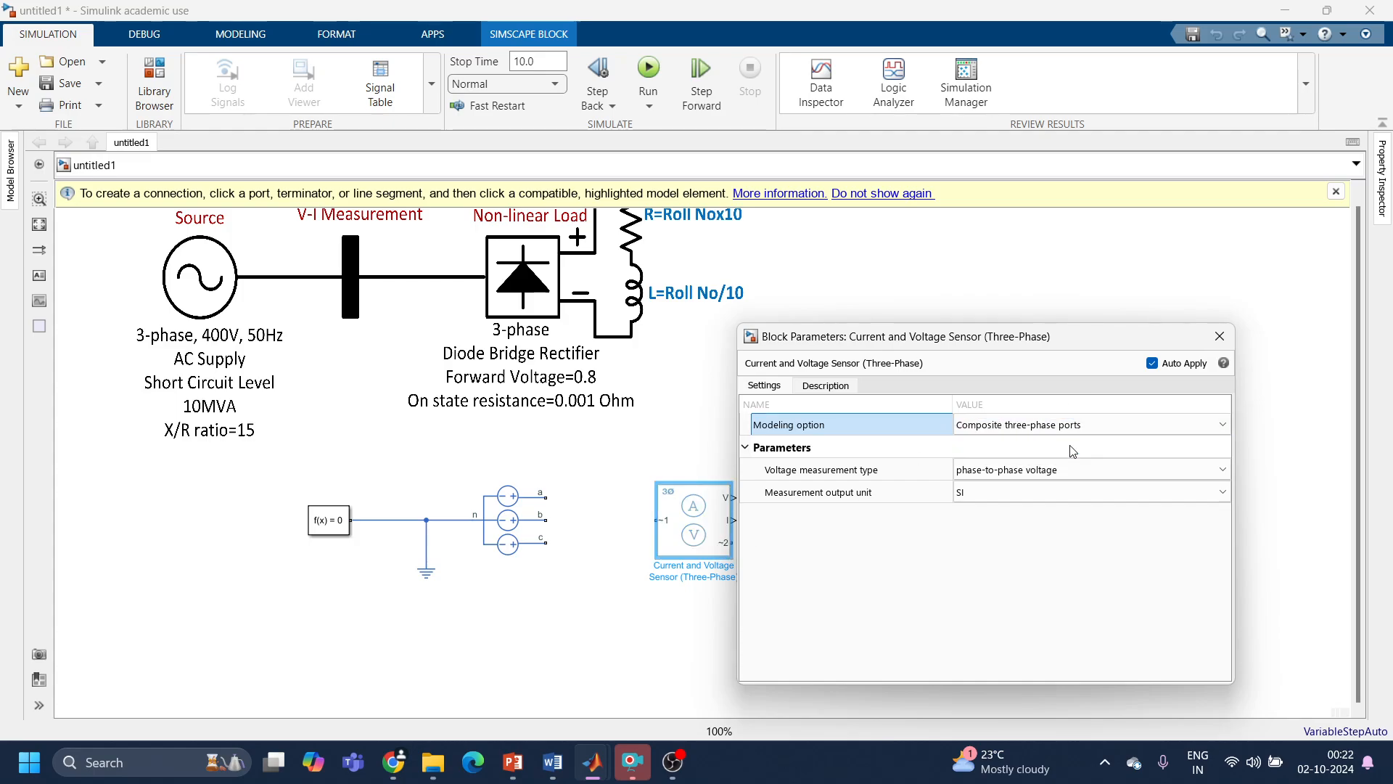
{"action": "left_click", "coordinate": [1220, 336]}
Step: Set the three-phase voltage source's modeling option to Composite three-phase ports and close its parameters
{"action": "double_click", "coordinate": [508, 533]}
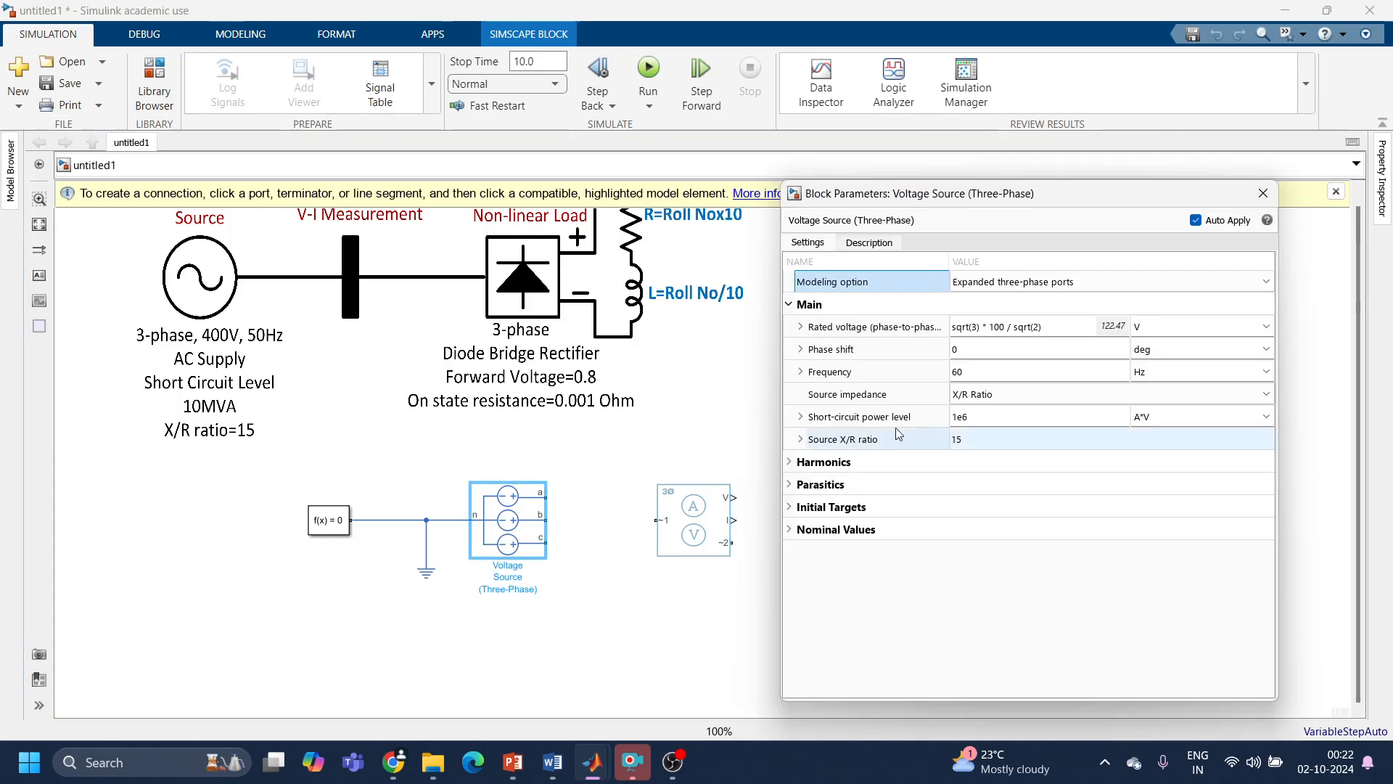
{"action": "left_click", "coordinate": [1040, 285]}
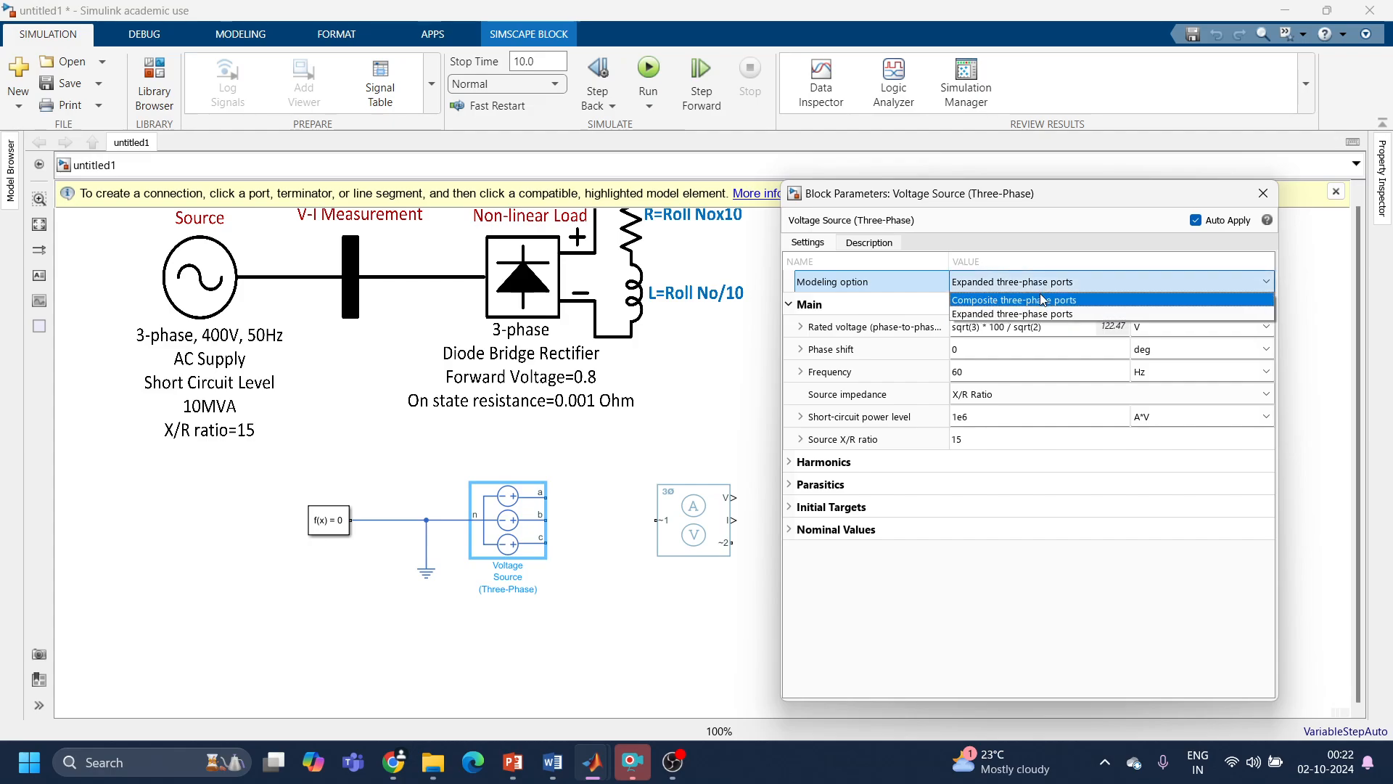
{"action": "left_click", "coordinate": [1043, 300]}
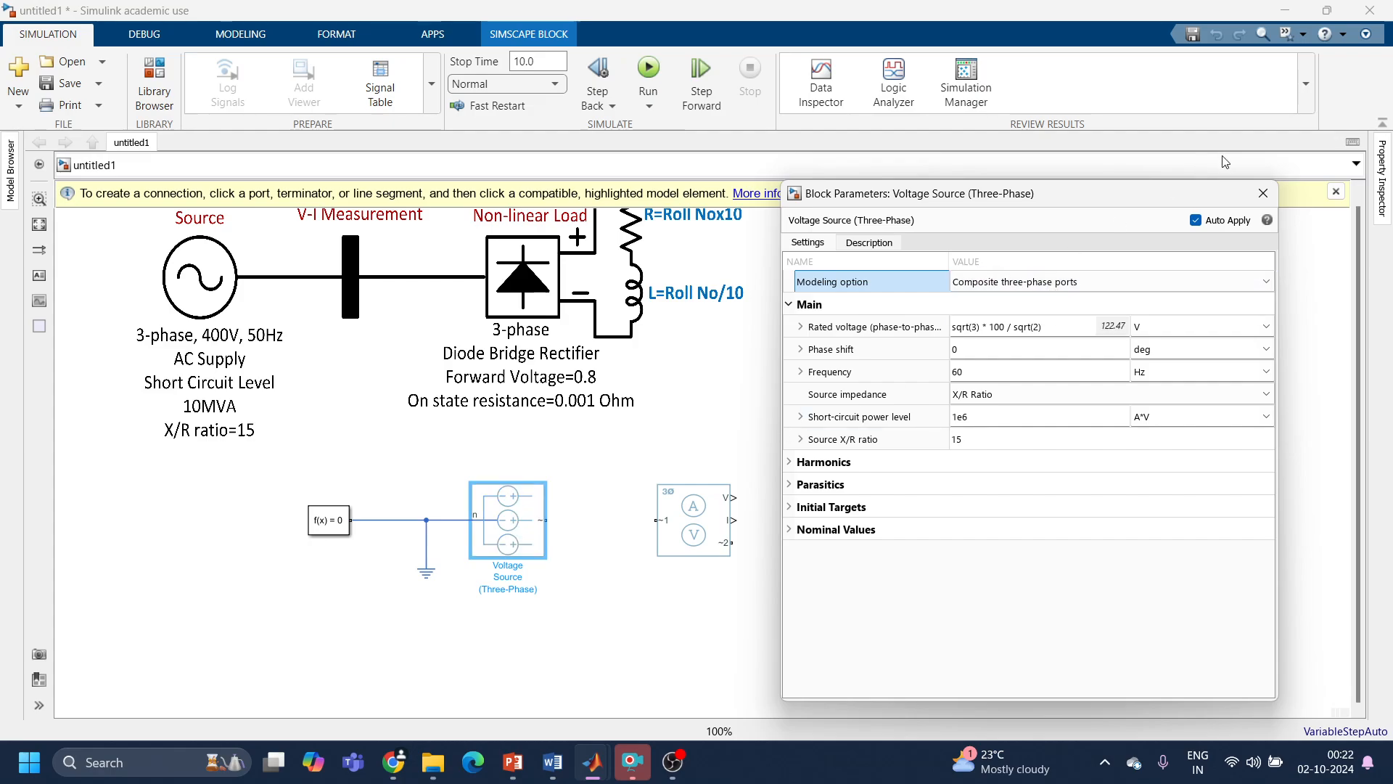
{"action": "left_click", "coordinate": [1264, 192]}
Step: Set the three-phase voltage source's rated phase-to-phase voltage to 400 V and its frequency to 50 Hz
{"action": "left_click", "coordinate": [518, 526]}
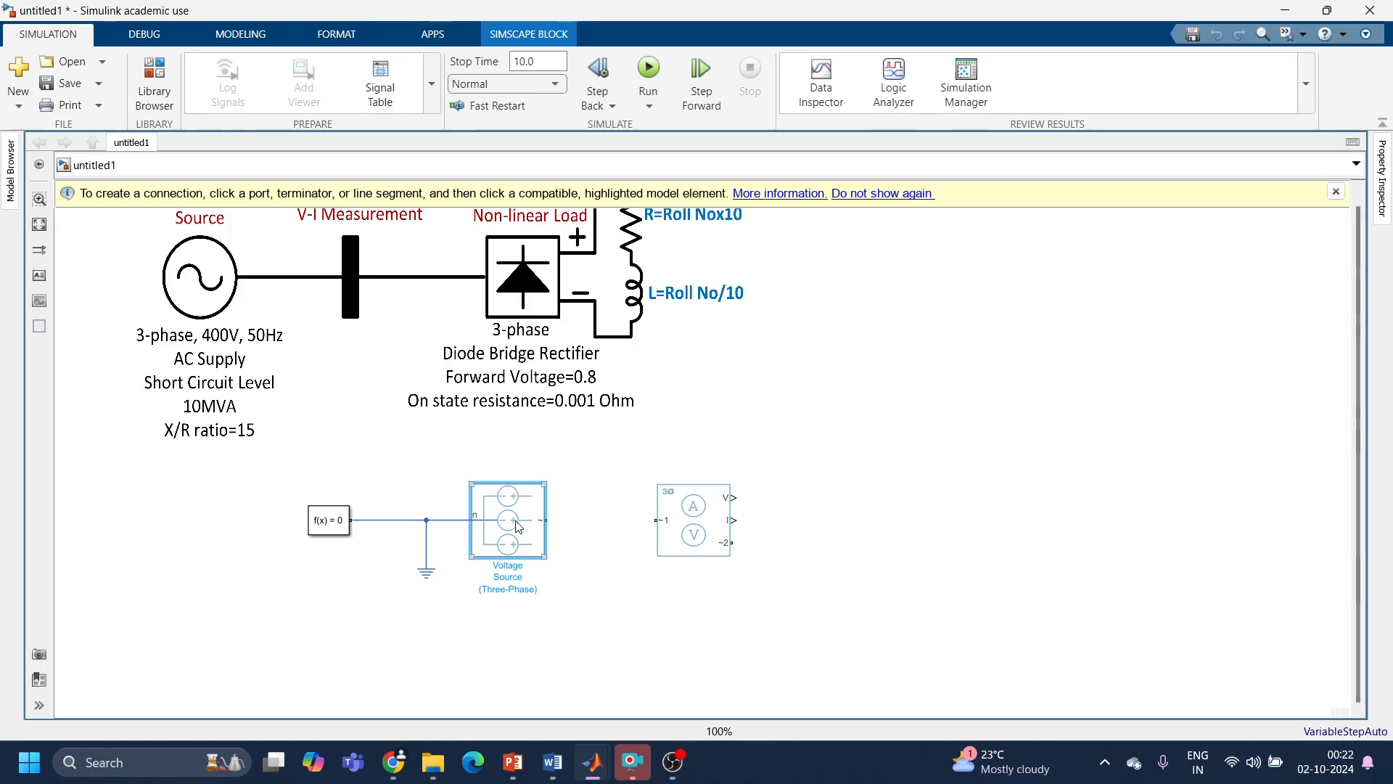
{"action": "double_click", "coordinate": [518, 526]}
{"action": "left_click", "coordinate": [848, 331]}
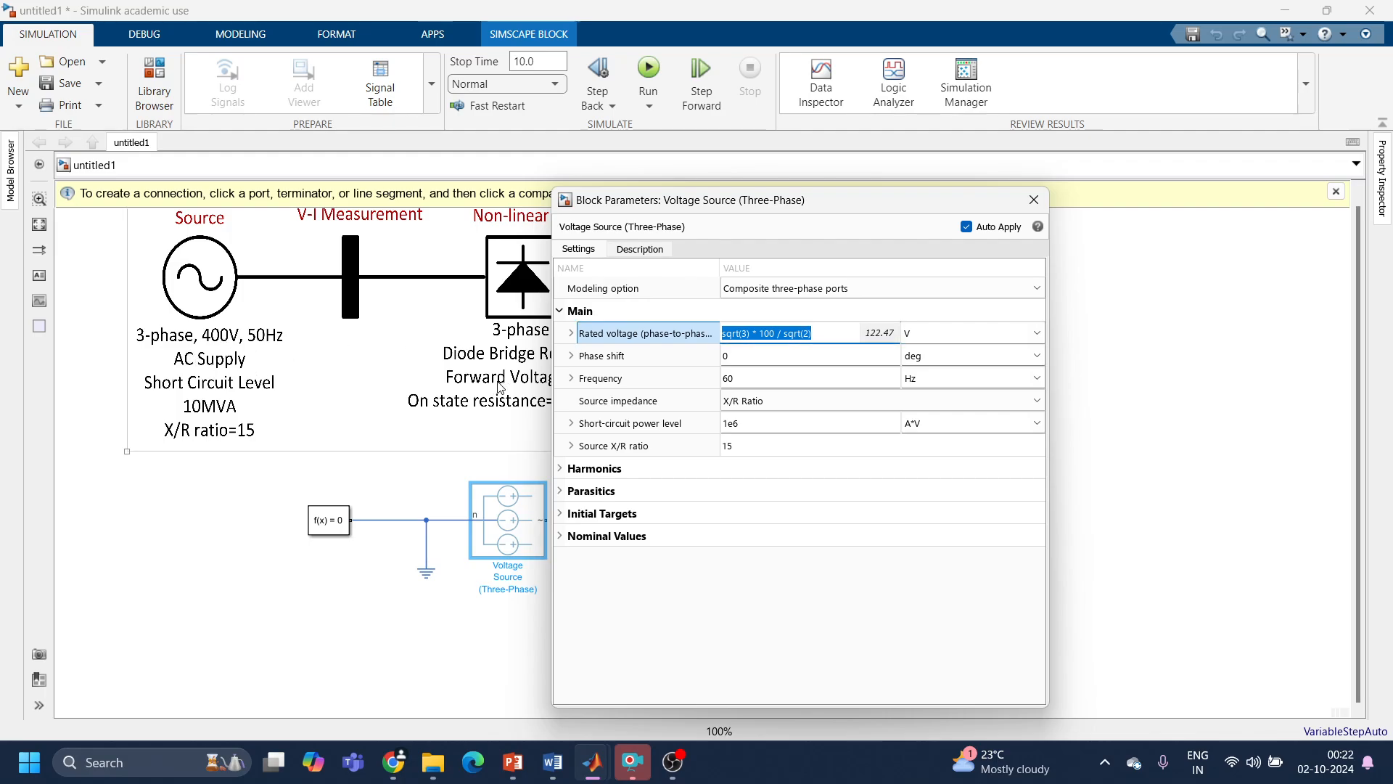
{"action": "type", "text": "400"}
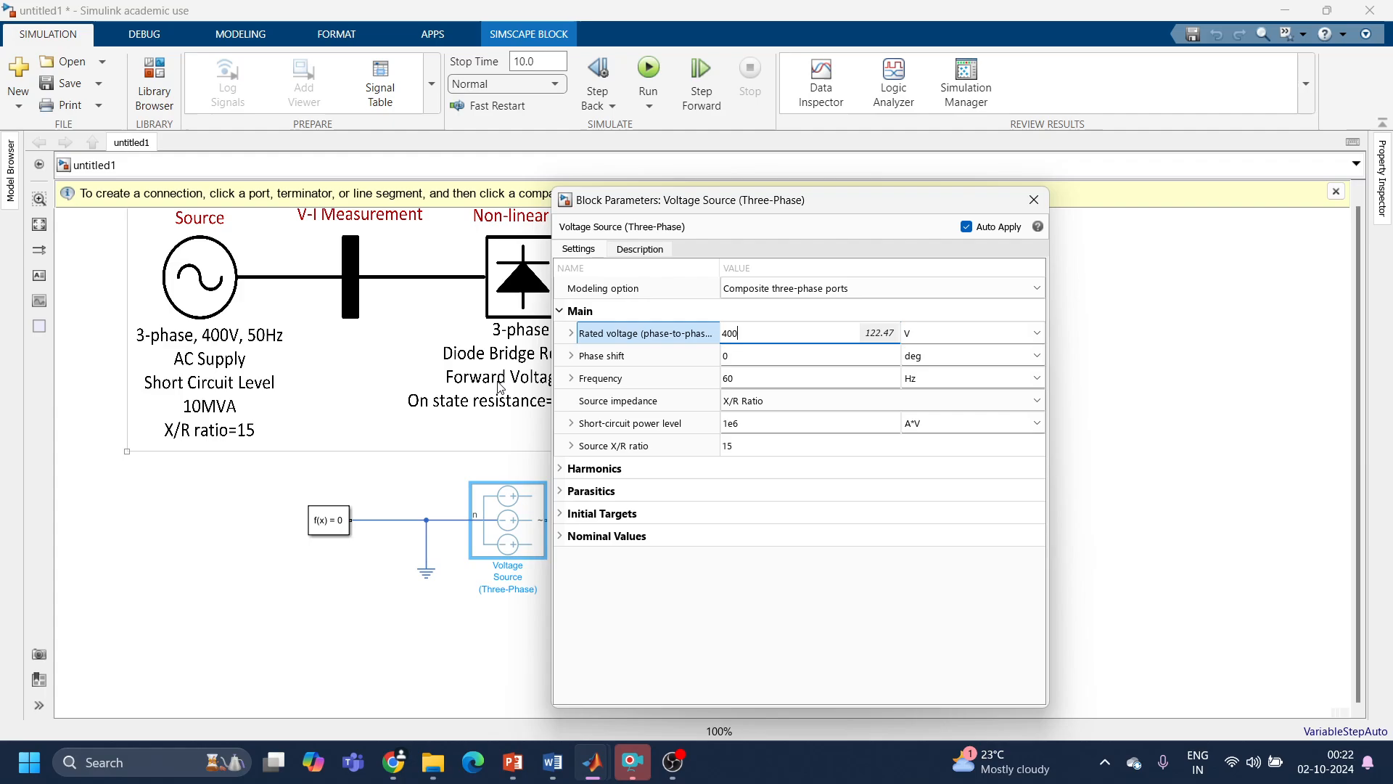
{"action": "left_click", "coordinate": [765, 356]}
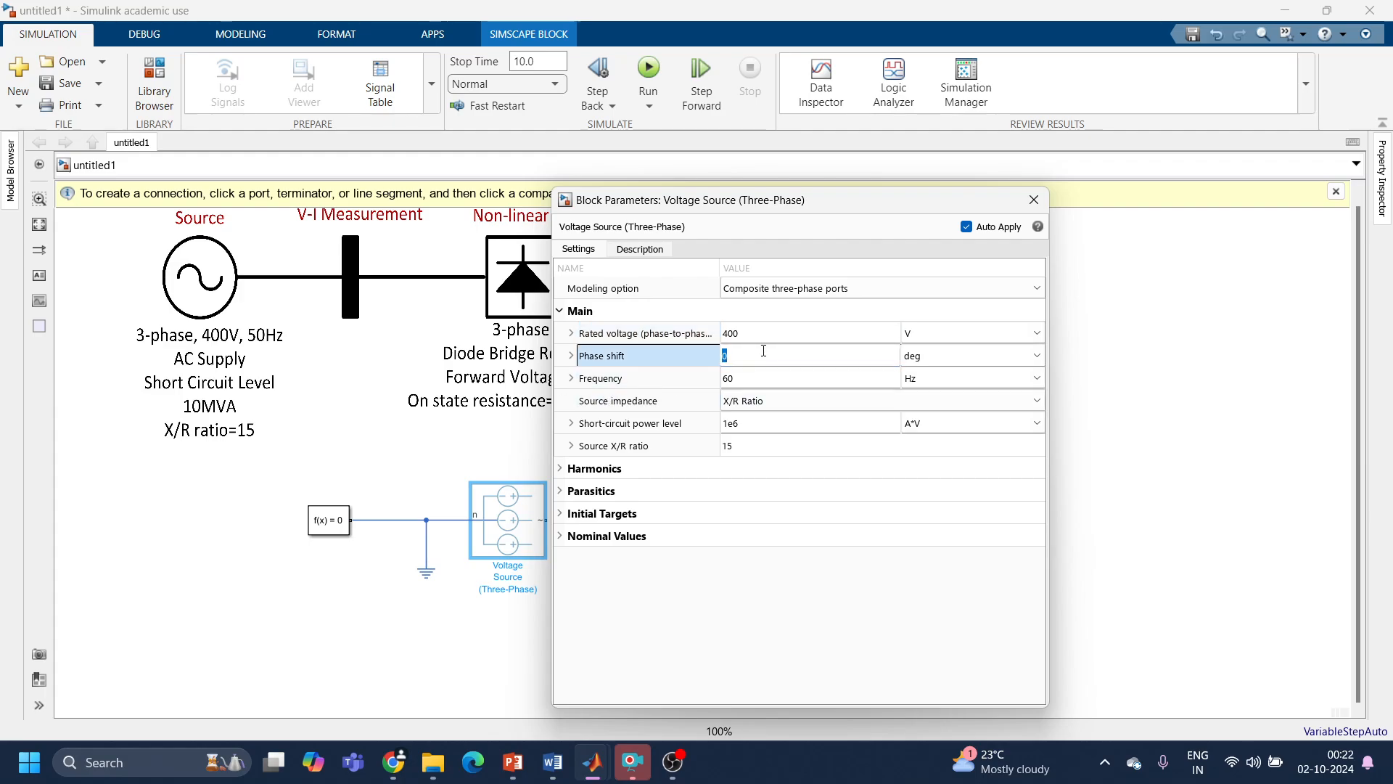
{"action": "left_click", "coordinate": [763, 375]}
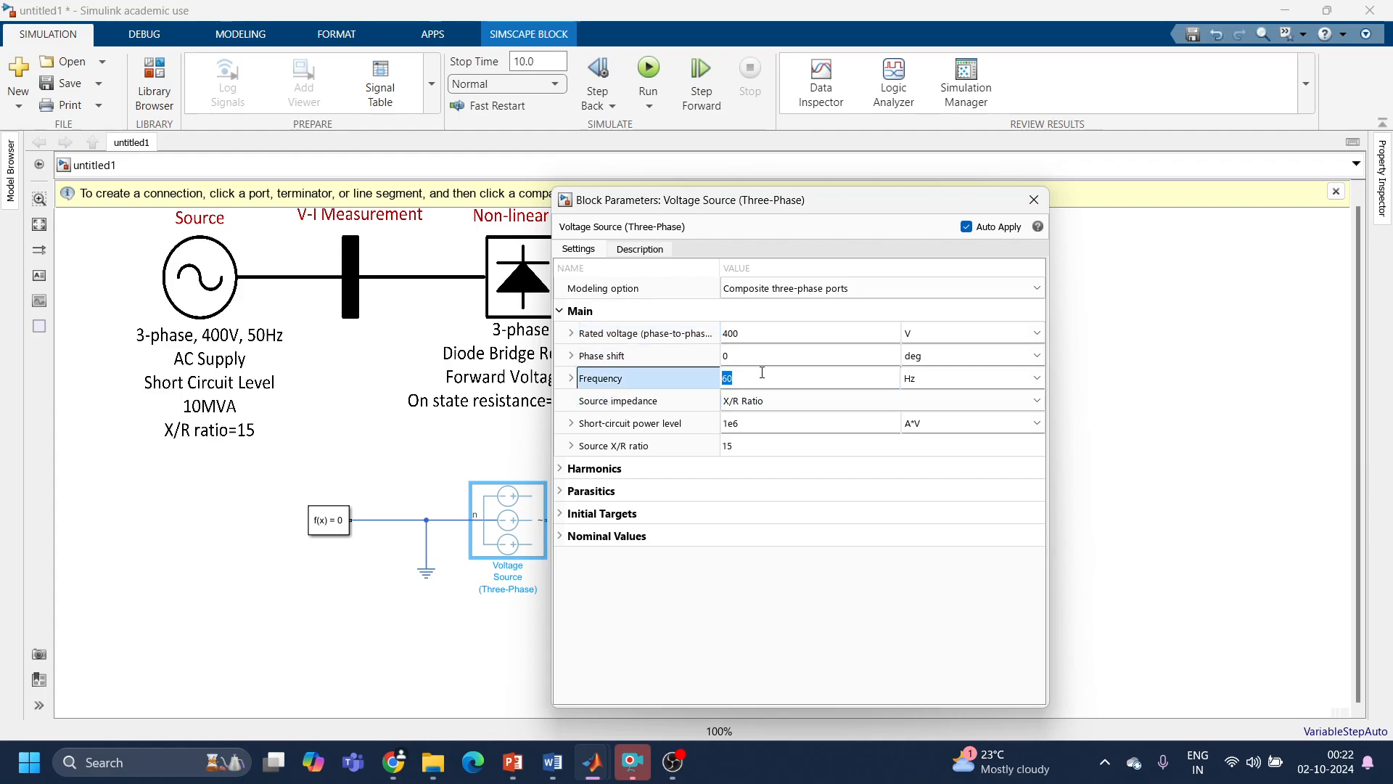
{"action": "type", "text": "50"}
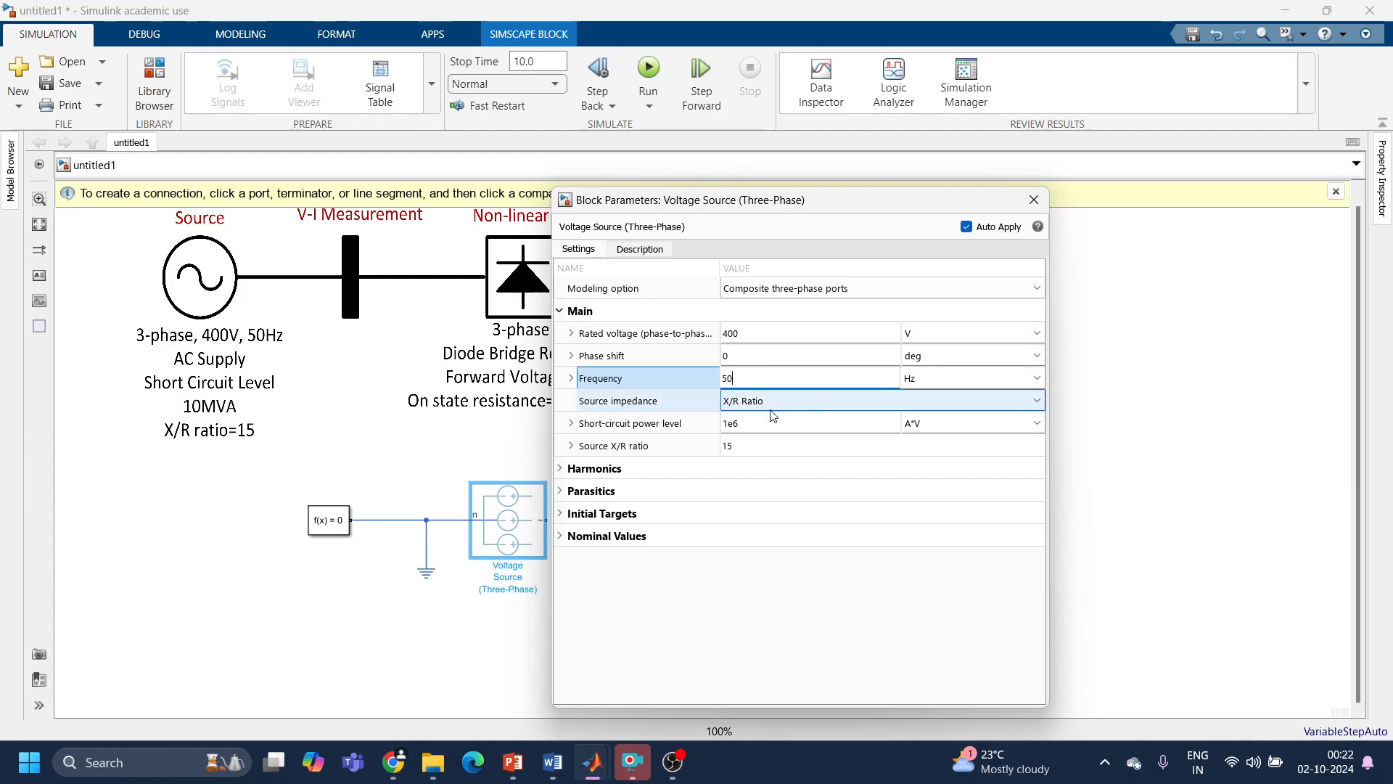
Step: Set the voltage source's short-circuit power level to 10e6 A*V, check its X/R ratio, and close its parameters
{"action": "left_click", "coordinate": [769, 422]}
{"action": "type", "text": "10"}
{"action": "type", "text": "MV"}
{"action": "key", "text": "BackSpace"}
{"action": "key", "text": "BackSpace"}
{"action": "type", "text": "e"}
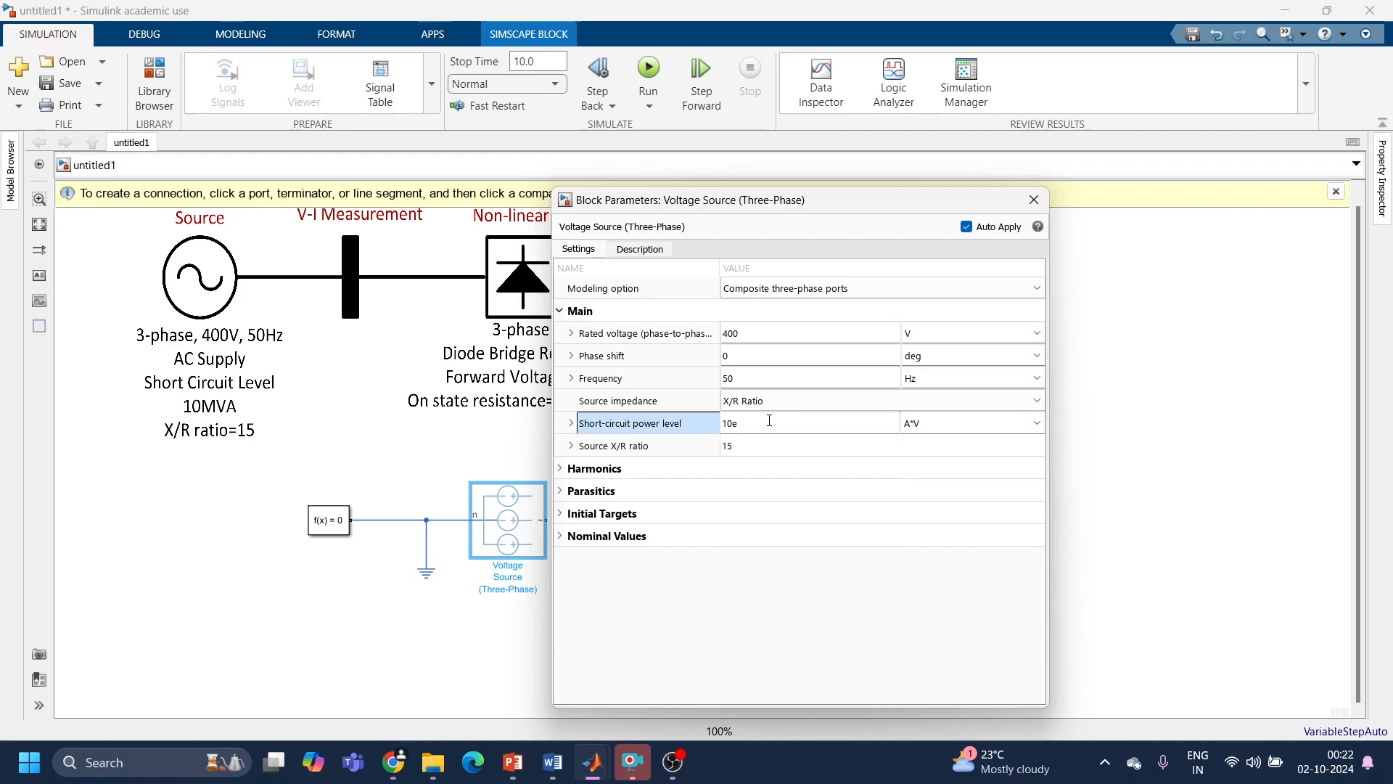
{"action": "type", "text": "6"}
{"action": "left_click", "coordinate": [1037, 424]}
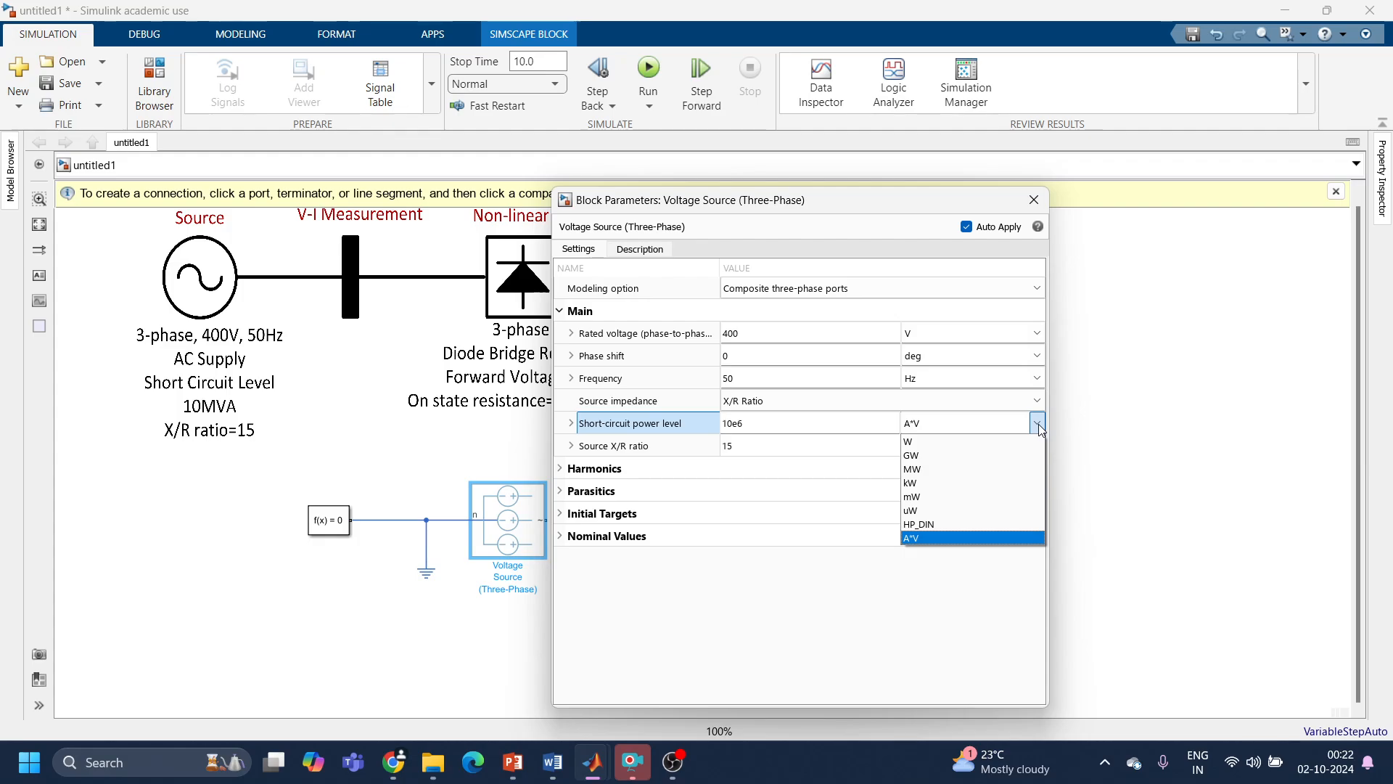
{"action": "left_click", "coordinate": [941, 539]}
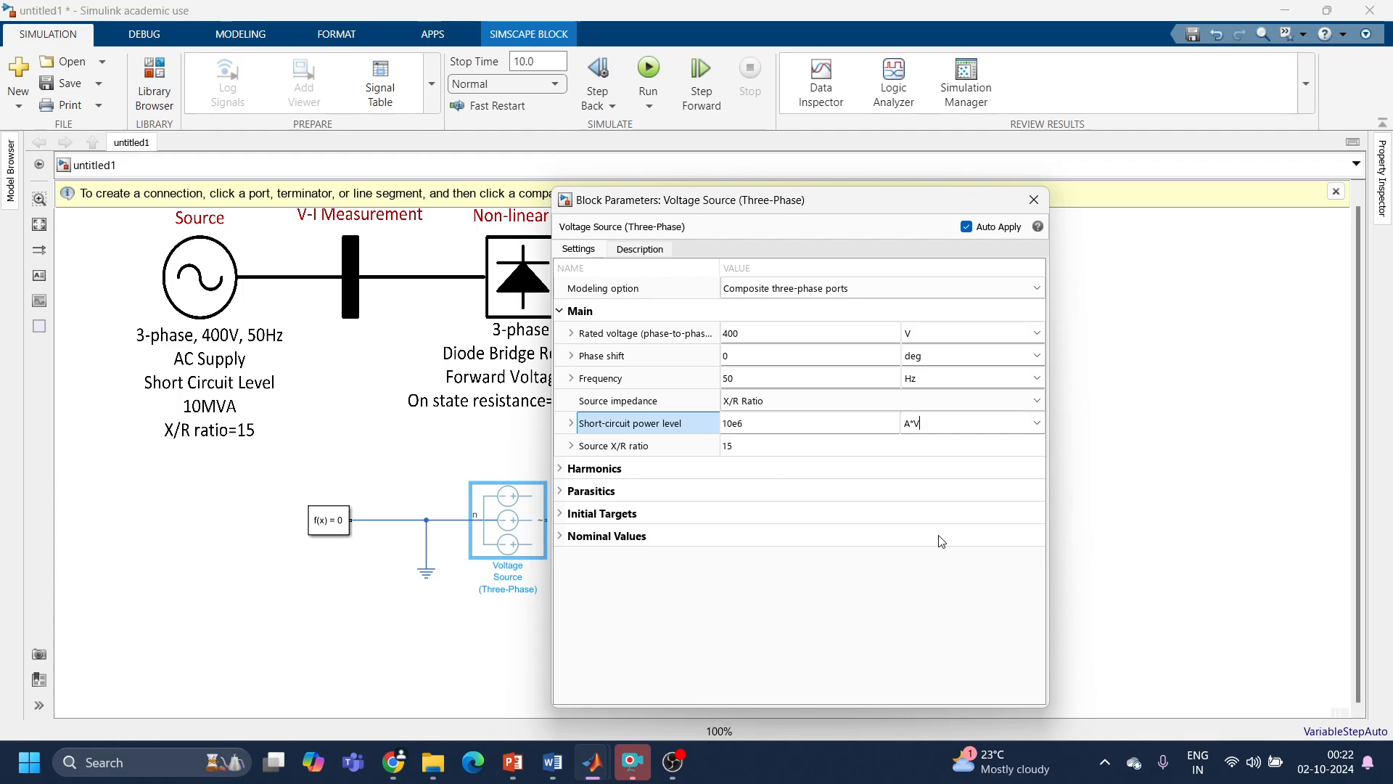
{"action": "left_click", "coordinate": [811, 445]}
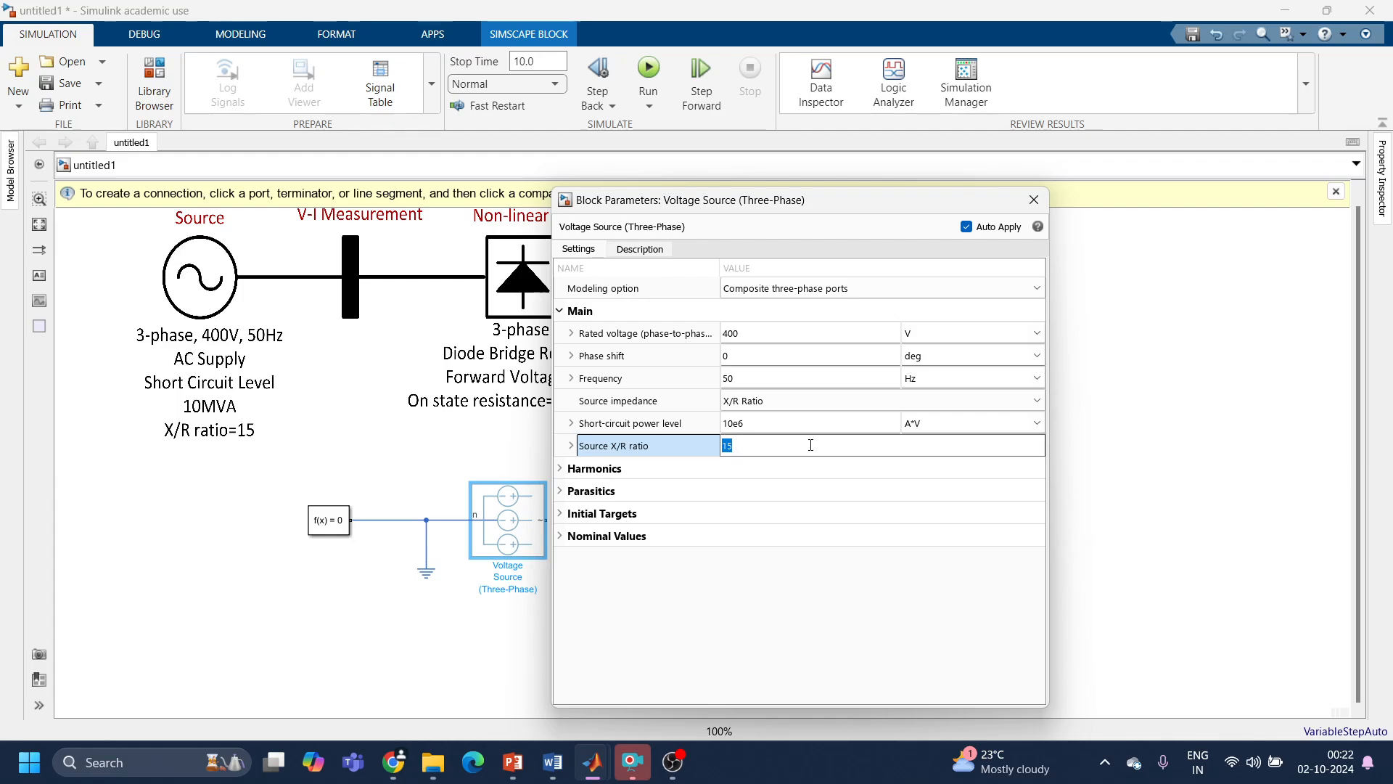
{"action": "left_click_drag", "start_coordinate": [820, 205], "coordinate": [949, 200]}
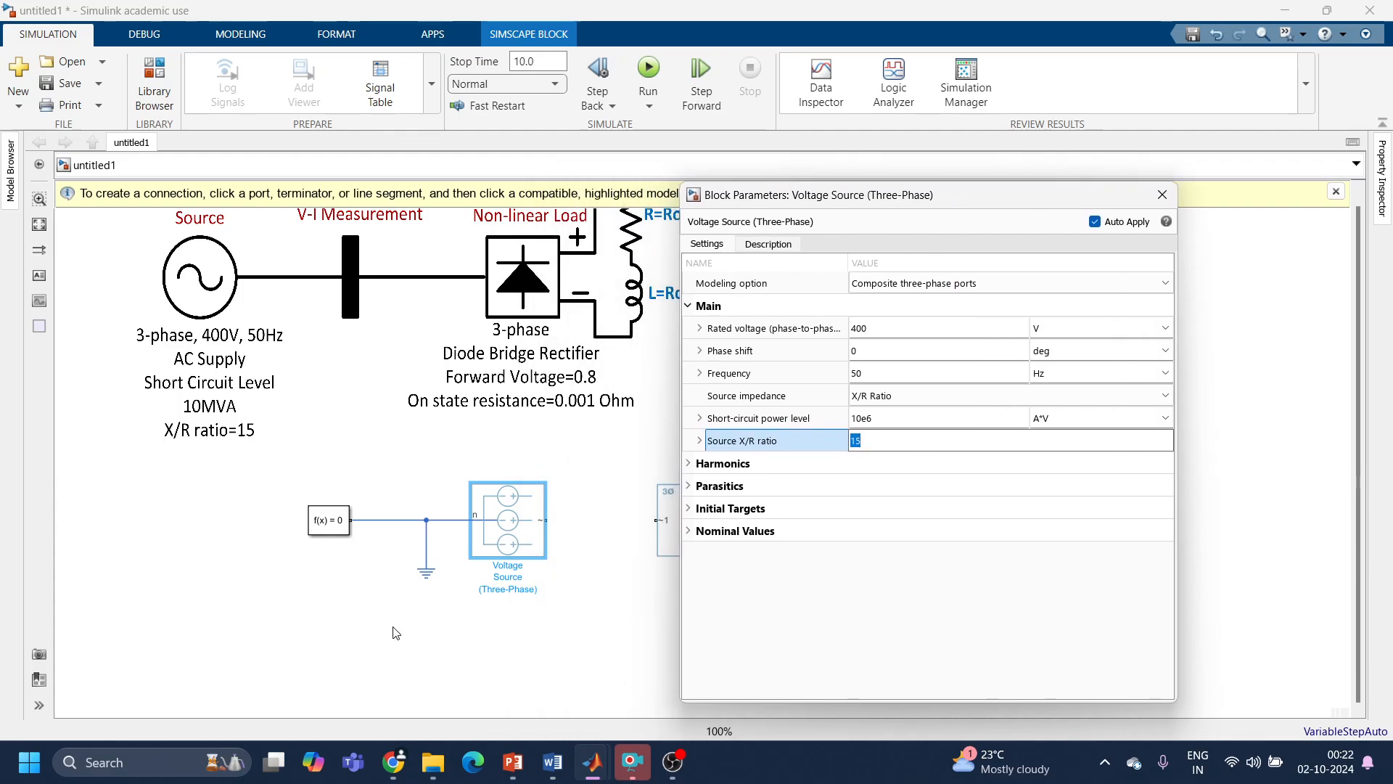
{"action": "left_click", "coordinate": [1162, 195]}
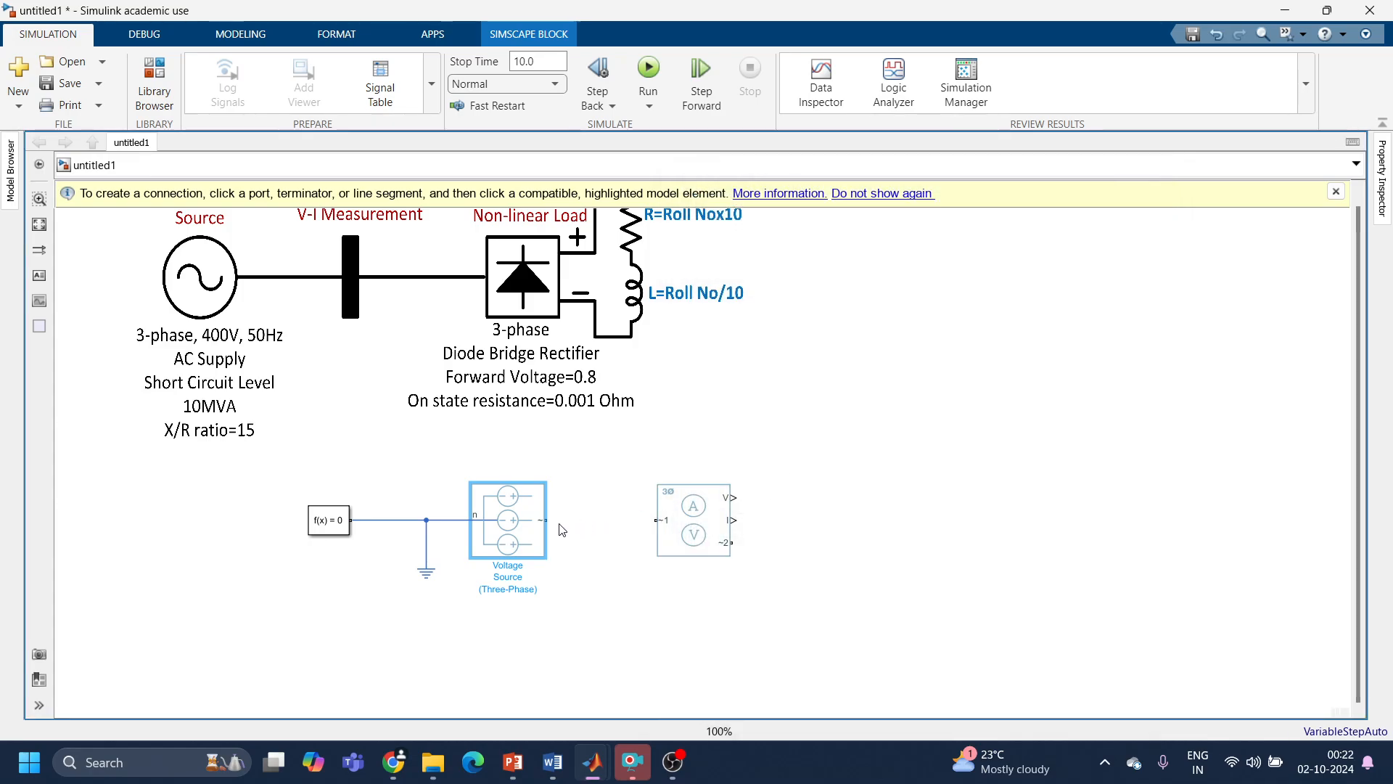
Step: Connect the voltage source's three-phase output to the sensor's ~1 port and place the sensor closer to the source
{"action": "left_click_drag", "start_coordinate": [544, 519], "coordinate": [634, 532]}
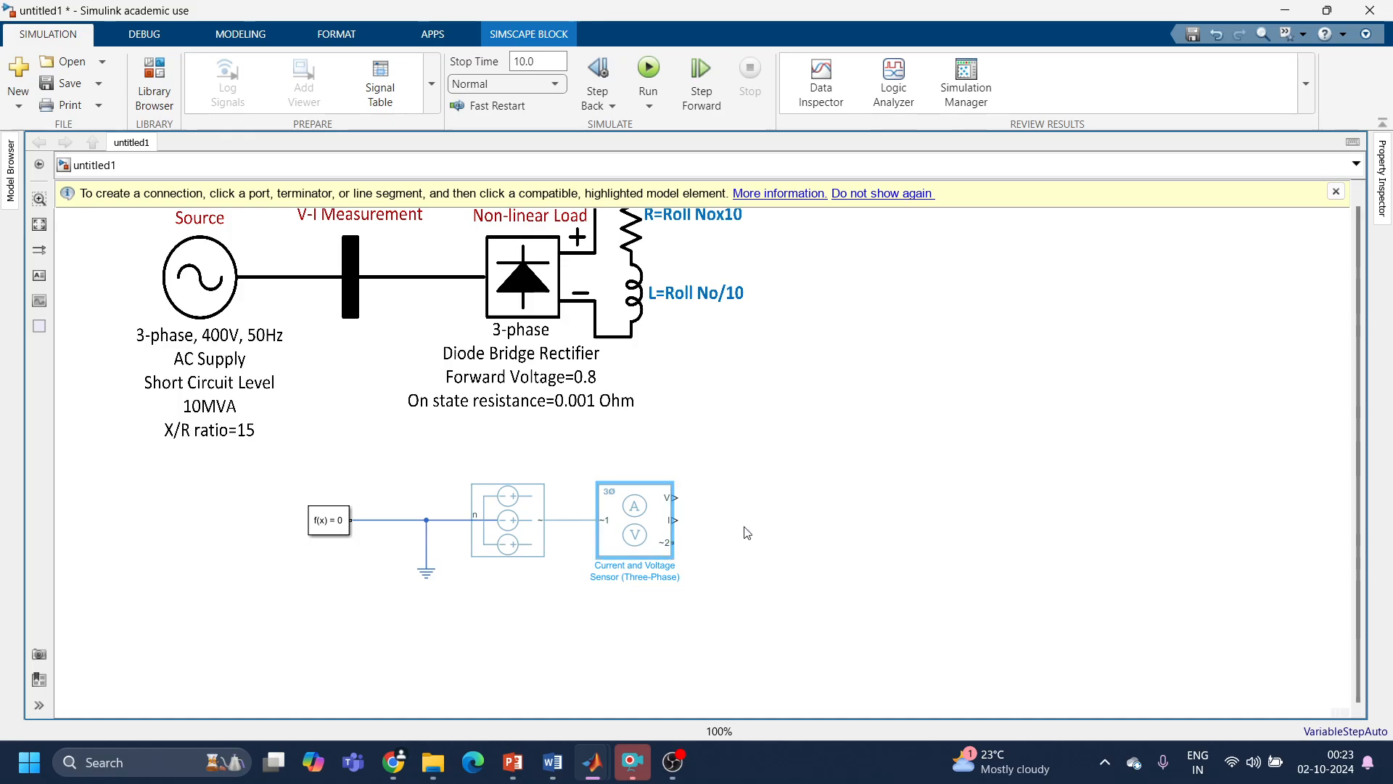
Step: Search the available blocks for a three-phase bridge, using the broader term "bridge" as well, and look through the matches
{"action": "double_click", "coordinate": [886, 502]}
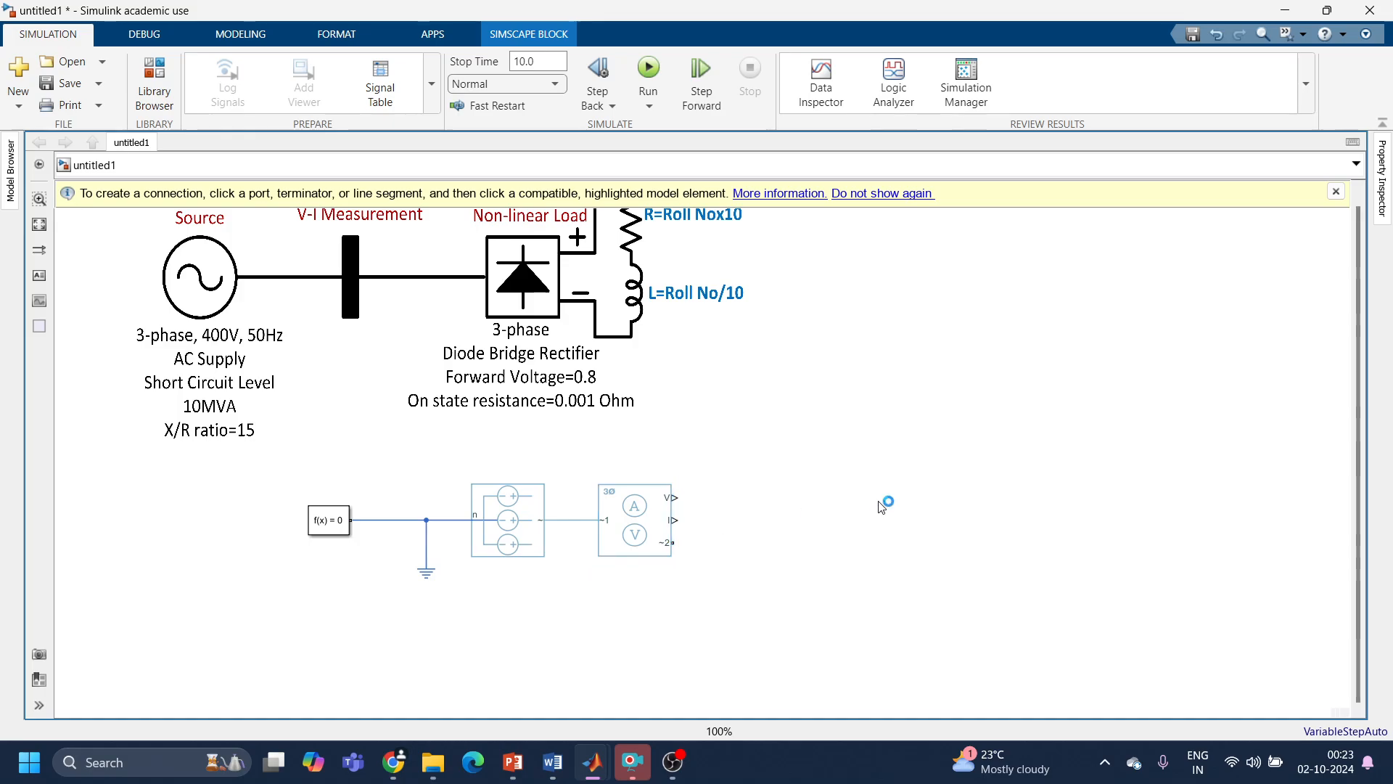
{"action": "type", "text": "th"}
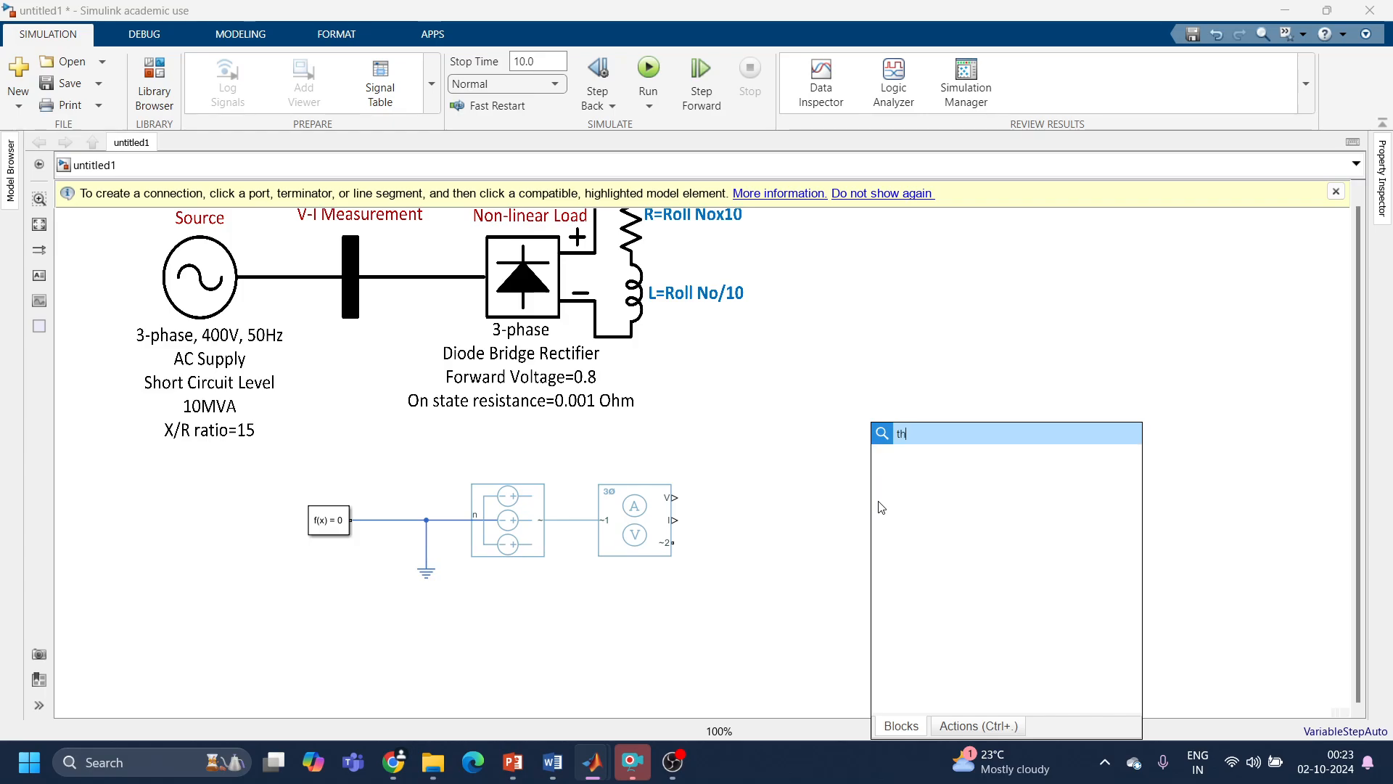
{"action": "type", "text": "ree phase "}
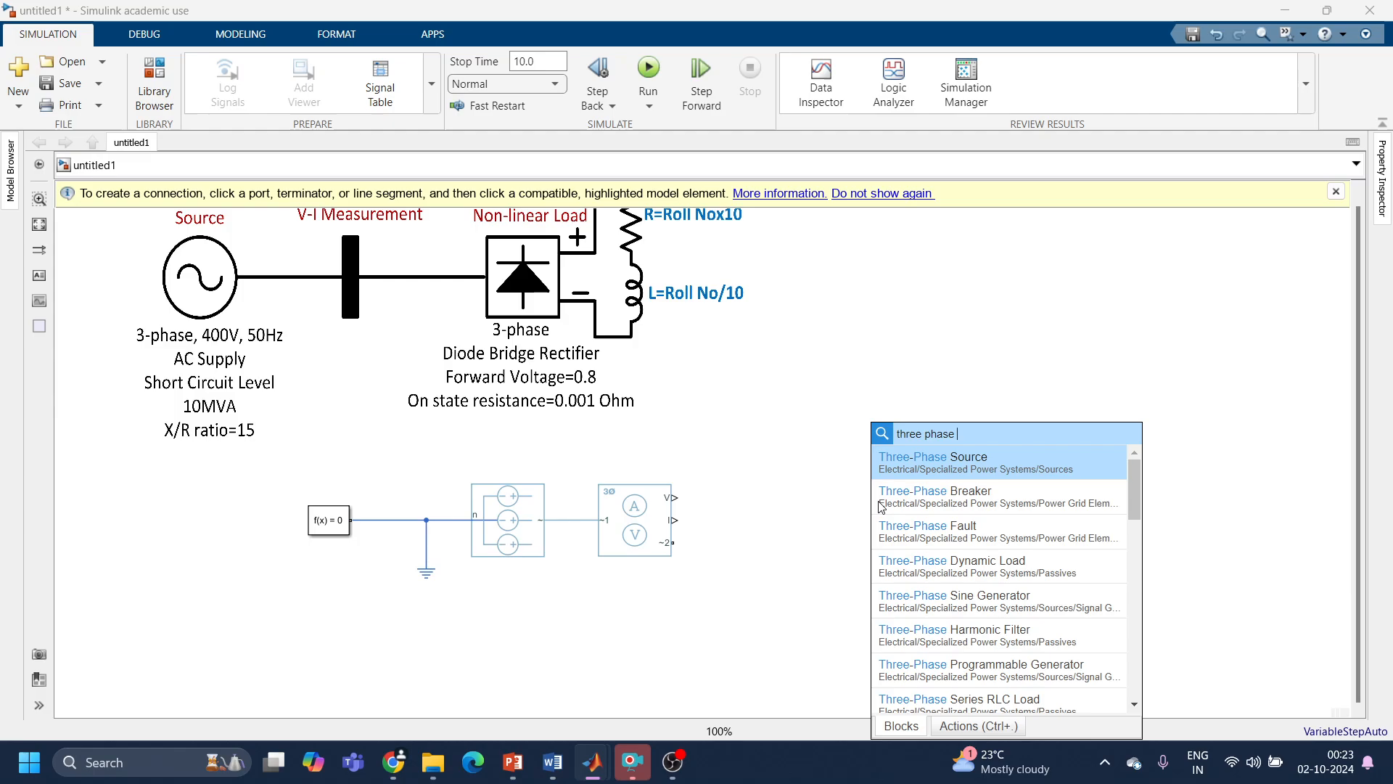
{"action": "type", "text": "bri"}
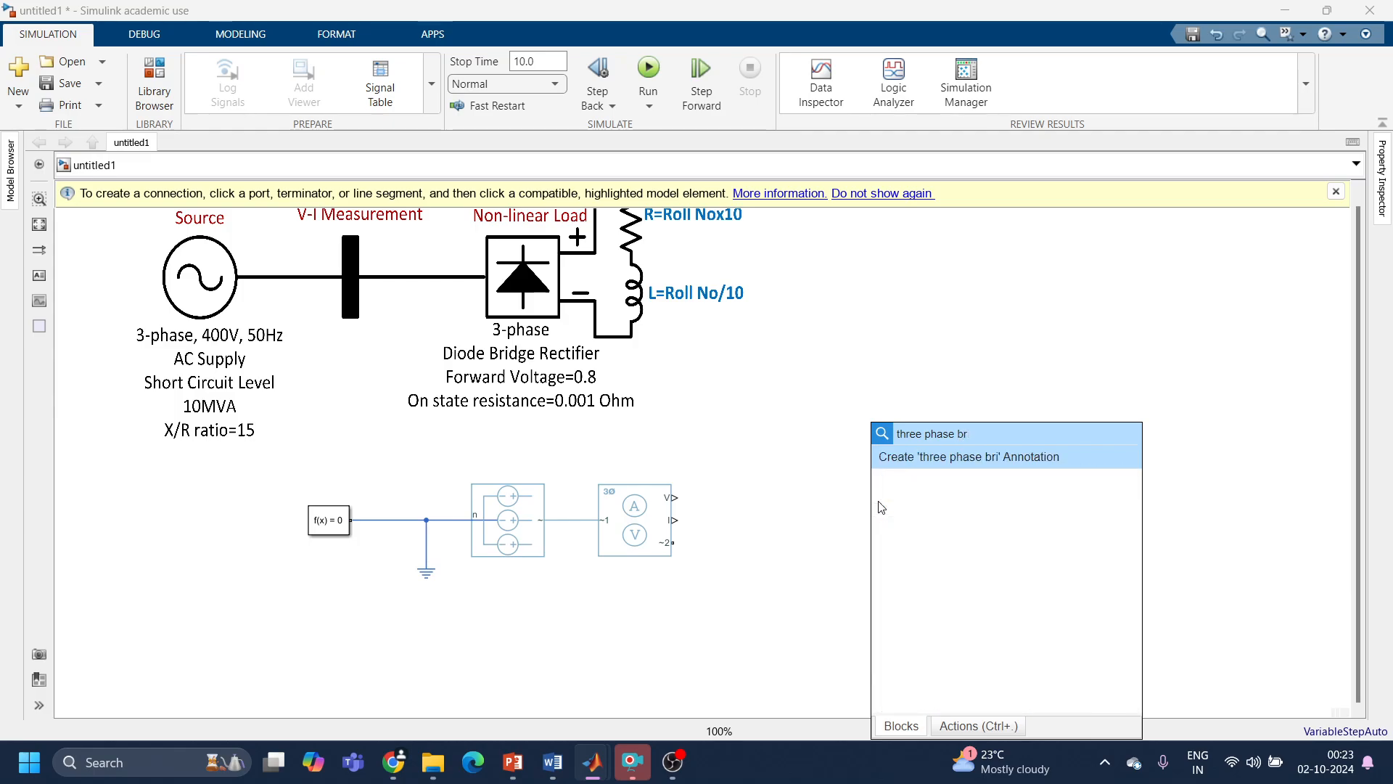
{"action": "key", "text": "BackSpace"}
{"action": "key", "text": "BackSpace"}
{"action": "key", "text": "BackSpace"}
{"action": "key", "text": "BackSpace"}
{"action": "key", "text": "BackSpace"}
{"action": "key", "text": "BackSpace"}
{"action": "key", "text": "BackSpace"}
{"action": "key", "text": "BackSpace"}
{"action": "key", "text": "BackSpace"}
{"action": "key", "text": "BackSpace"}
{"action": "key", "text": "BackSpace"}
{"action": "key", "text": "BackSpace"}
{"action": "key", "text": "BackSpace"}
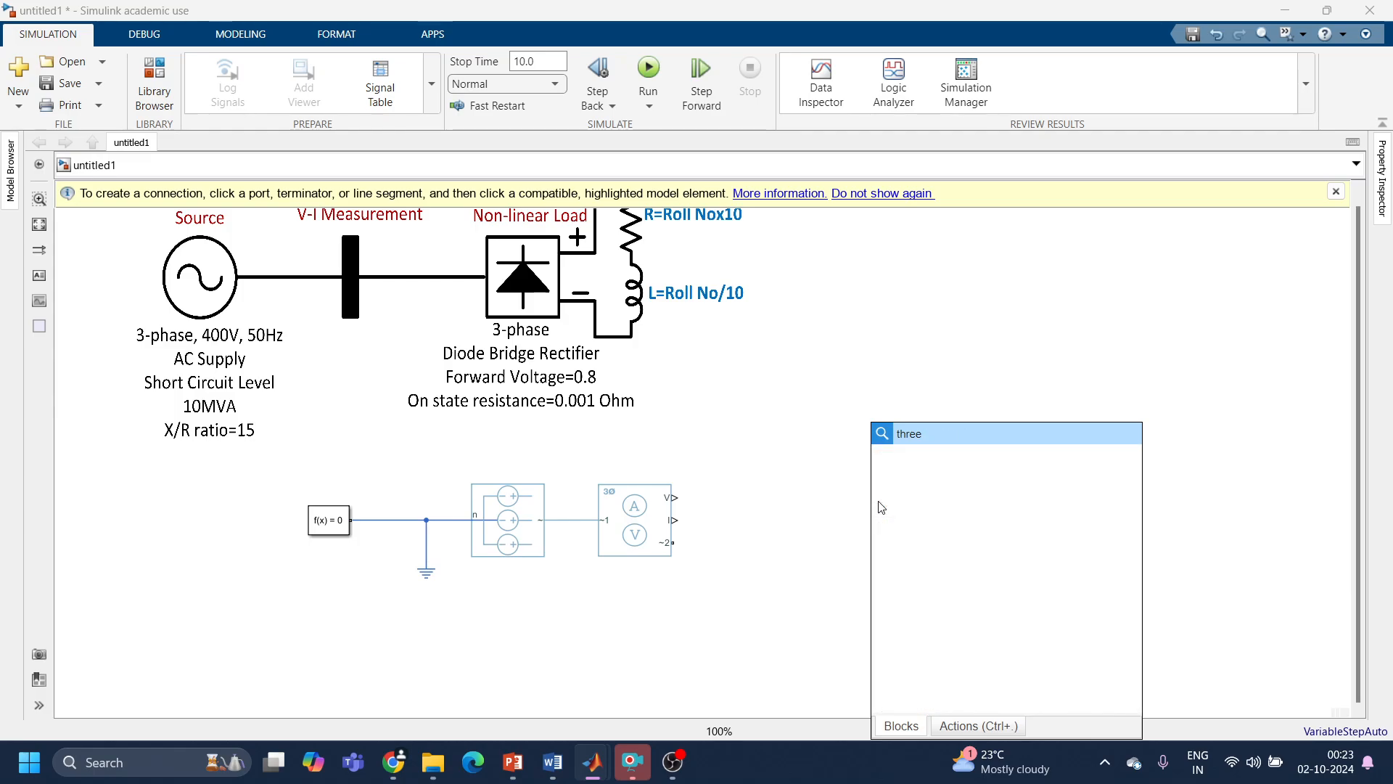
{"action": "type", "text": "bridge"}
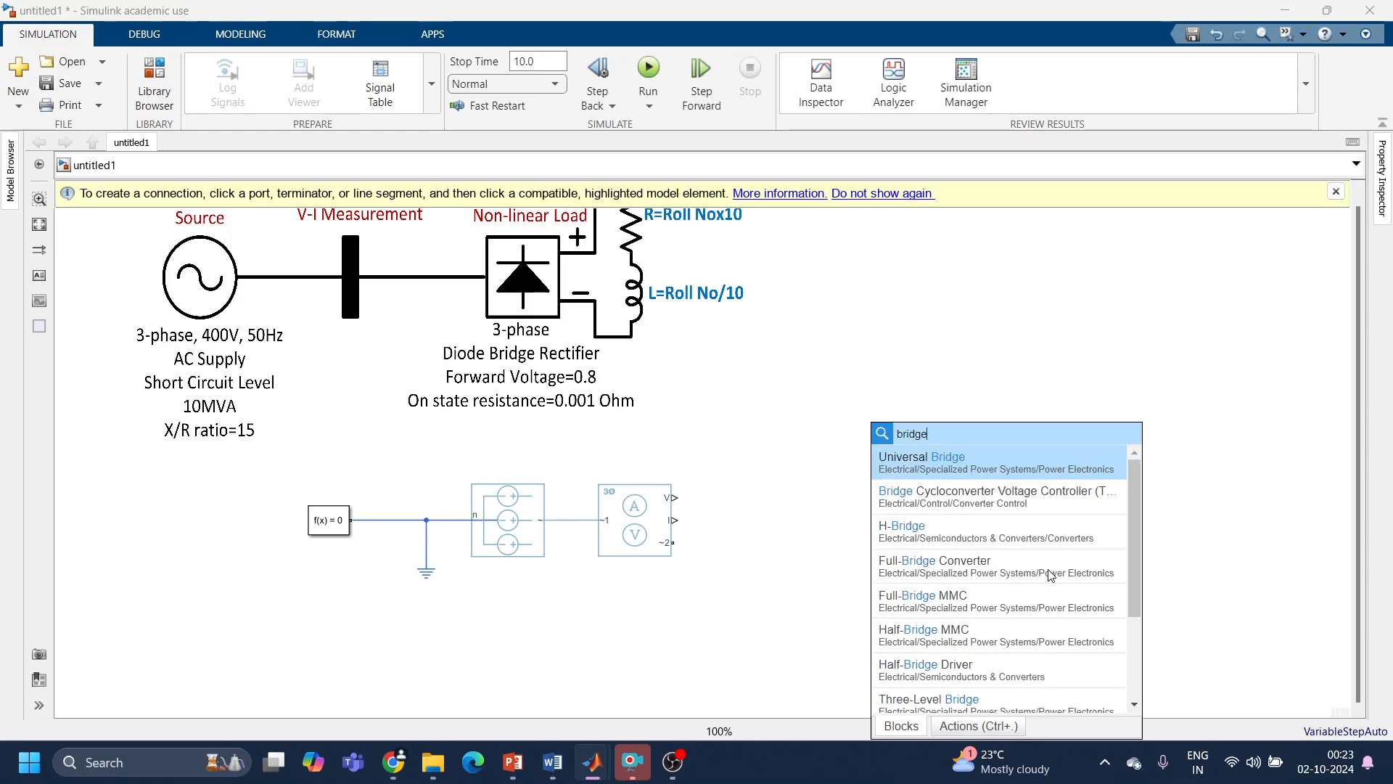
{"action": "left_click_drag", "start_coordinate": [1129, 580], "coordinate": [1149, 675]}
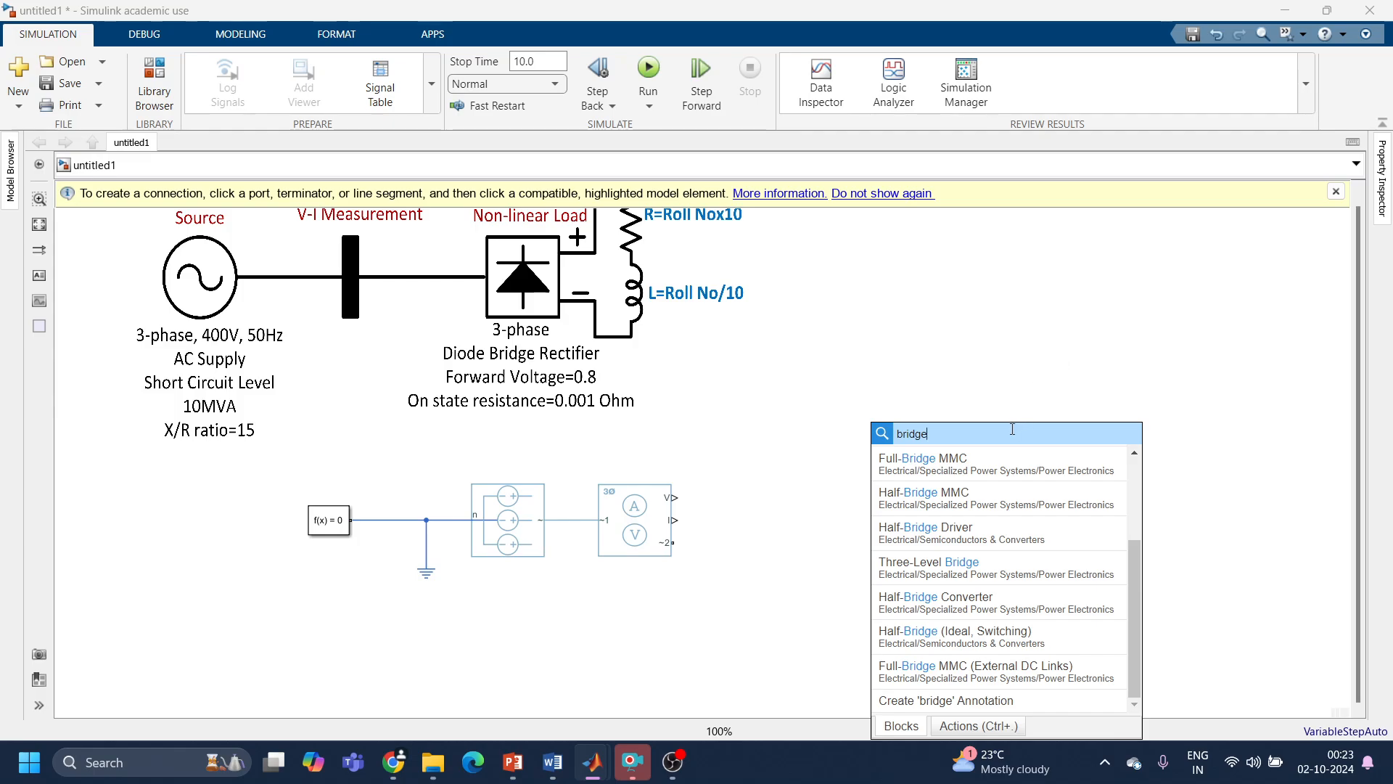
Step: Find and add a Rectifier (Three-Phase) block, and place it beside the Current and Voltage Sensor on the output side
{"action": "left_click_drag", "start_coordinate": [973, 436], "coordinate": [735, 400]}
{"action": "type", "text": "rect"}
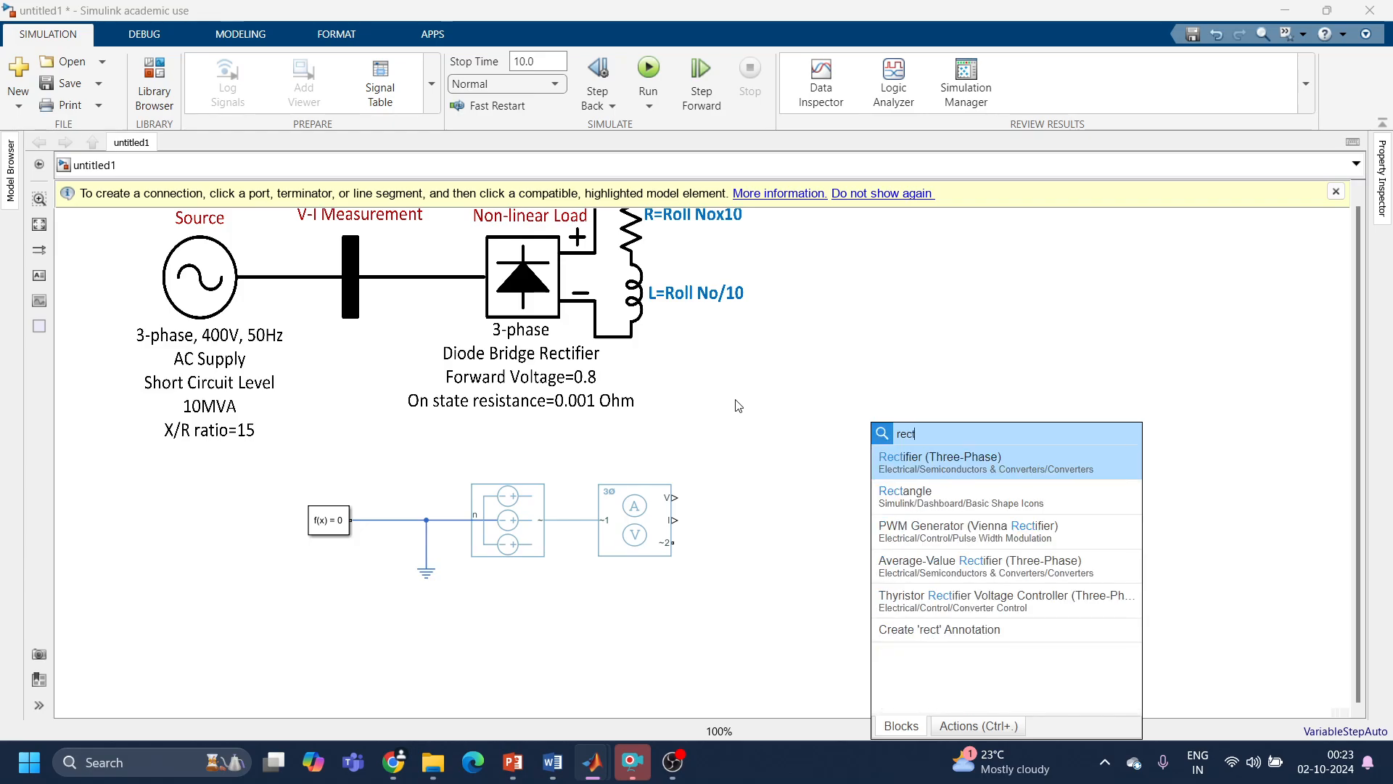
{"action": "left_click", "coordinate": [942, 469]}
{"action": "left_click_drag", "start_coordinate": [876, 506], "coordinate": [798, 524]}
Step: Try Expanded three-phase ports as the rectifier's electrical connection, and return it to Composite three-phase ports
{"action": "double_click", "coordinate": [798, 525]}
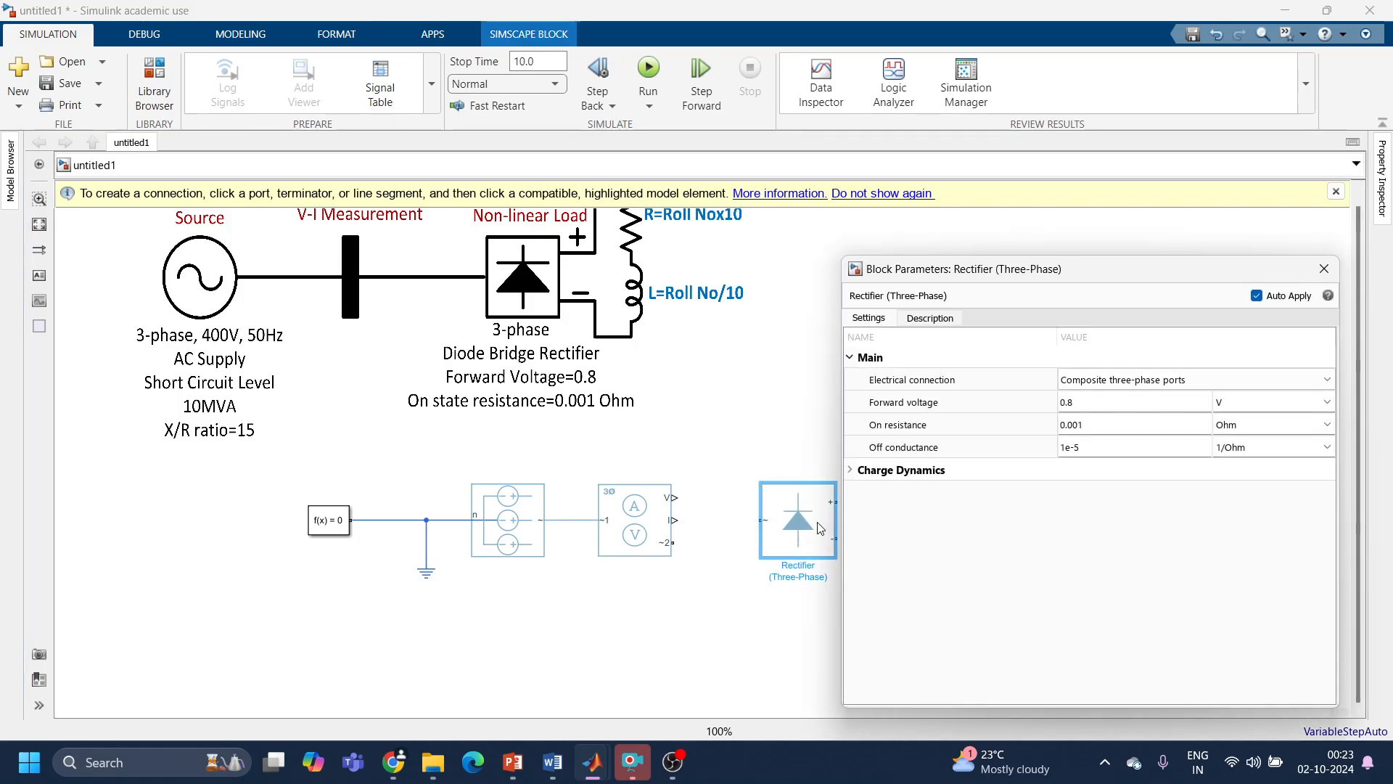
{"action": "left_click", "coordinate": [1096, 380]}
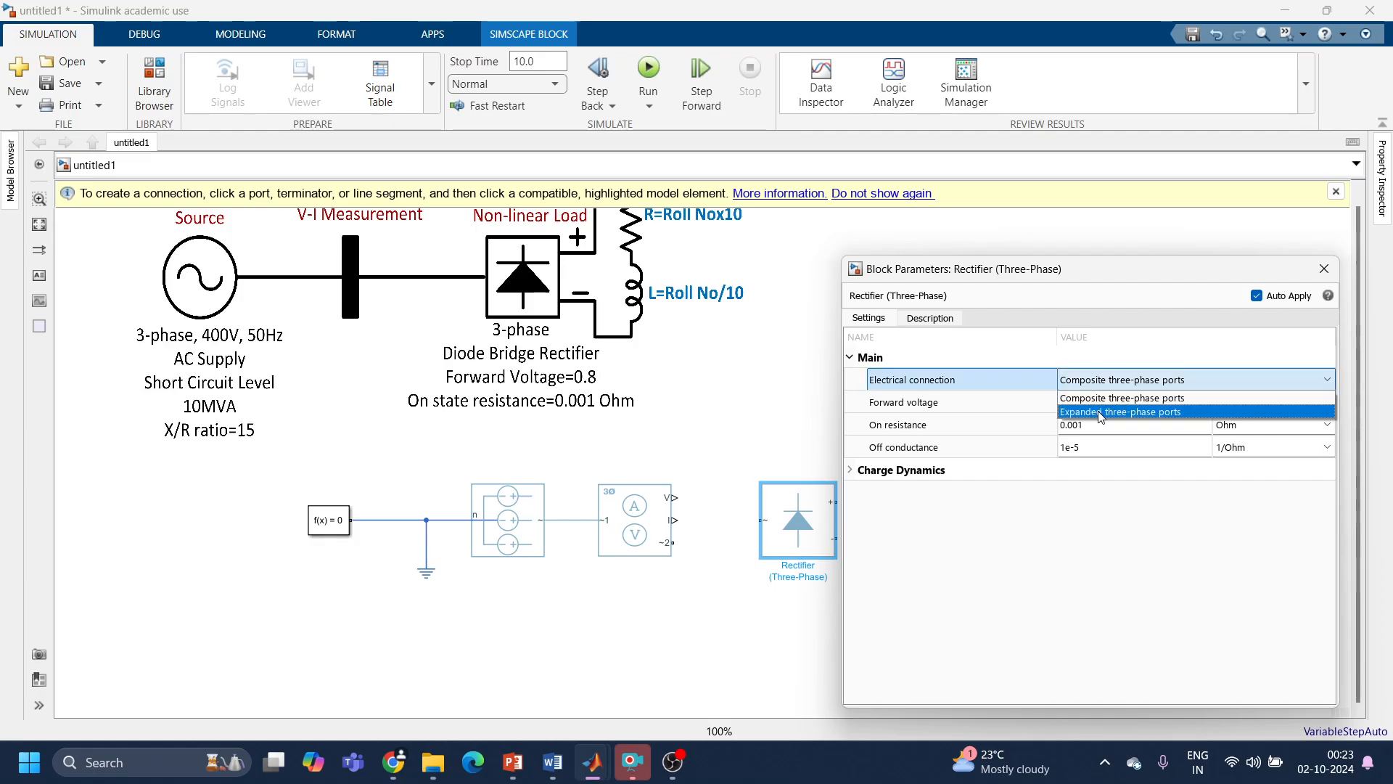
{"action": "left_click", "coordinate": [1100, 412]}
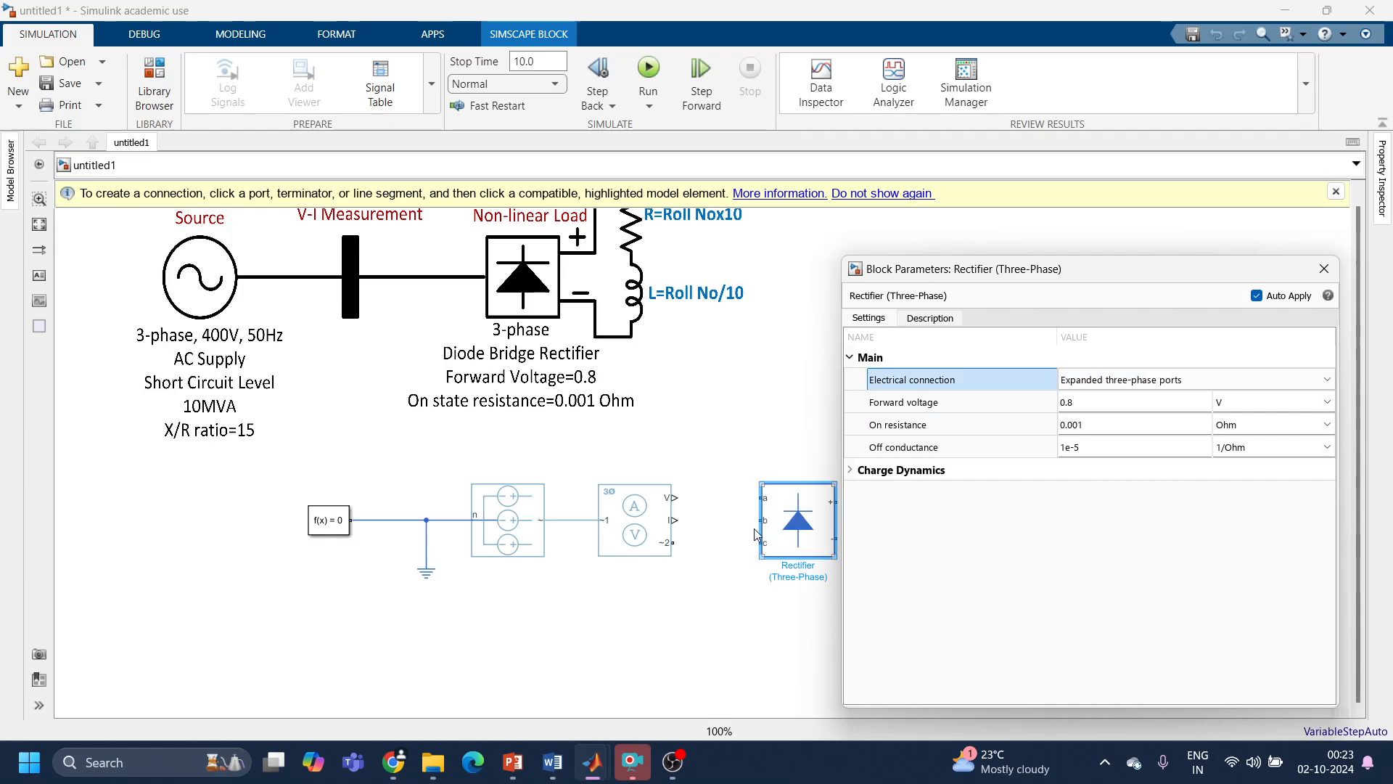
{"action": "left_click", "coordinate": [1241, 380]}
{"action": "left_click", "coordinate": [1228, 399]}
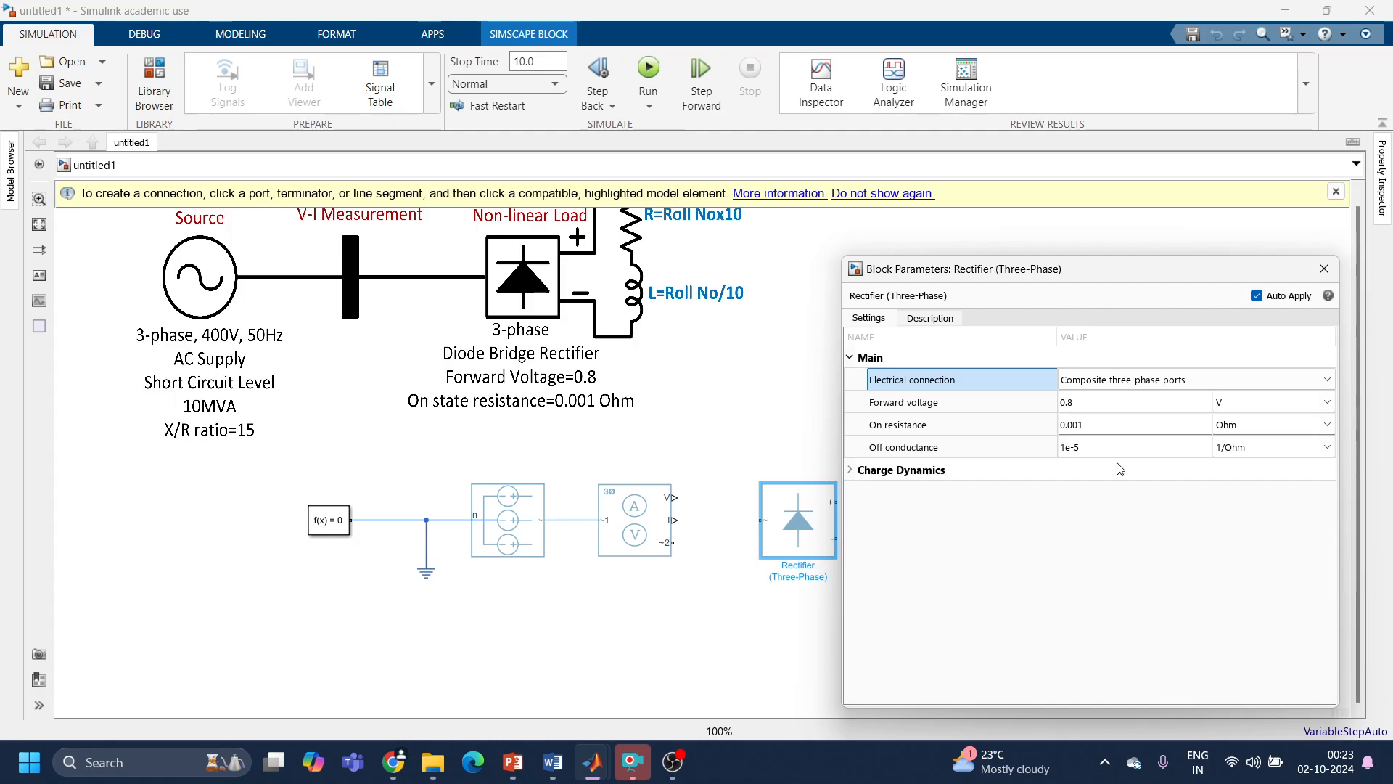
Step: Check the rectifier's forward voltage, on resistance and off conductance against the SLD, and close its parameters
{"action": "left_click", "coordinate": [1110, 401]}
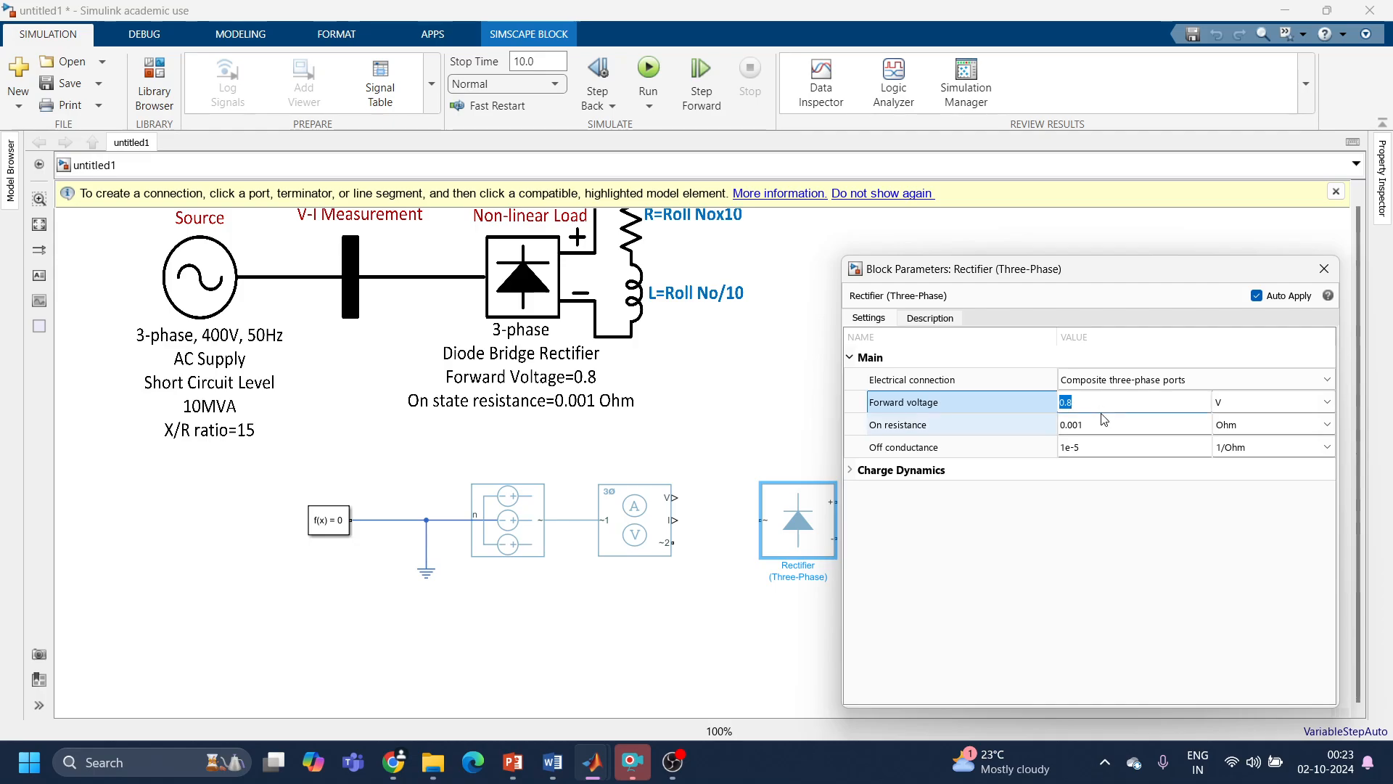
{"action": "left_click", "coordinate": [1103, 415]}
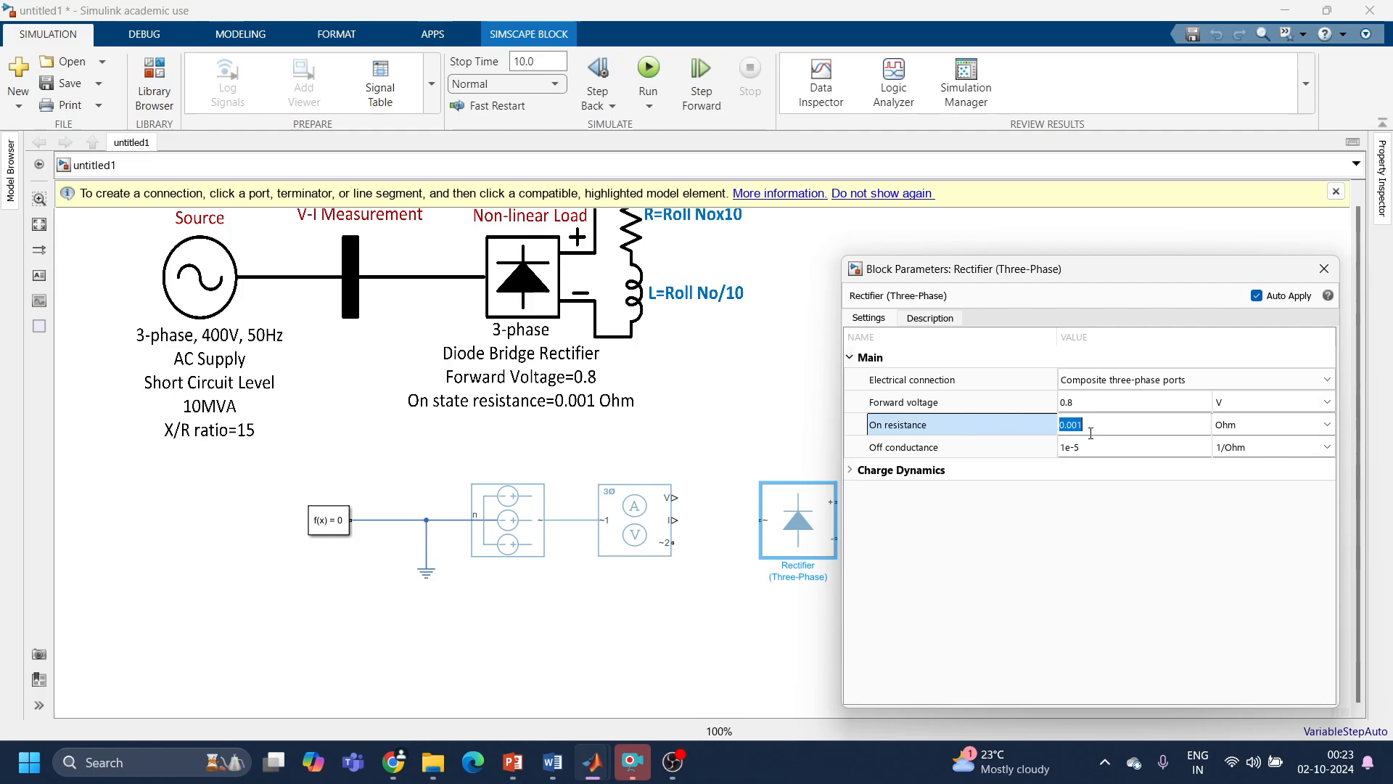
{"action": "left_click", "coordinate": [1090, 442]}
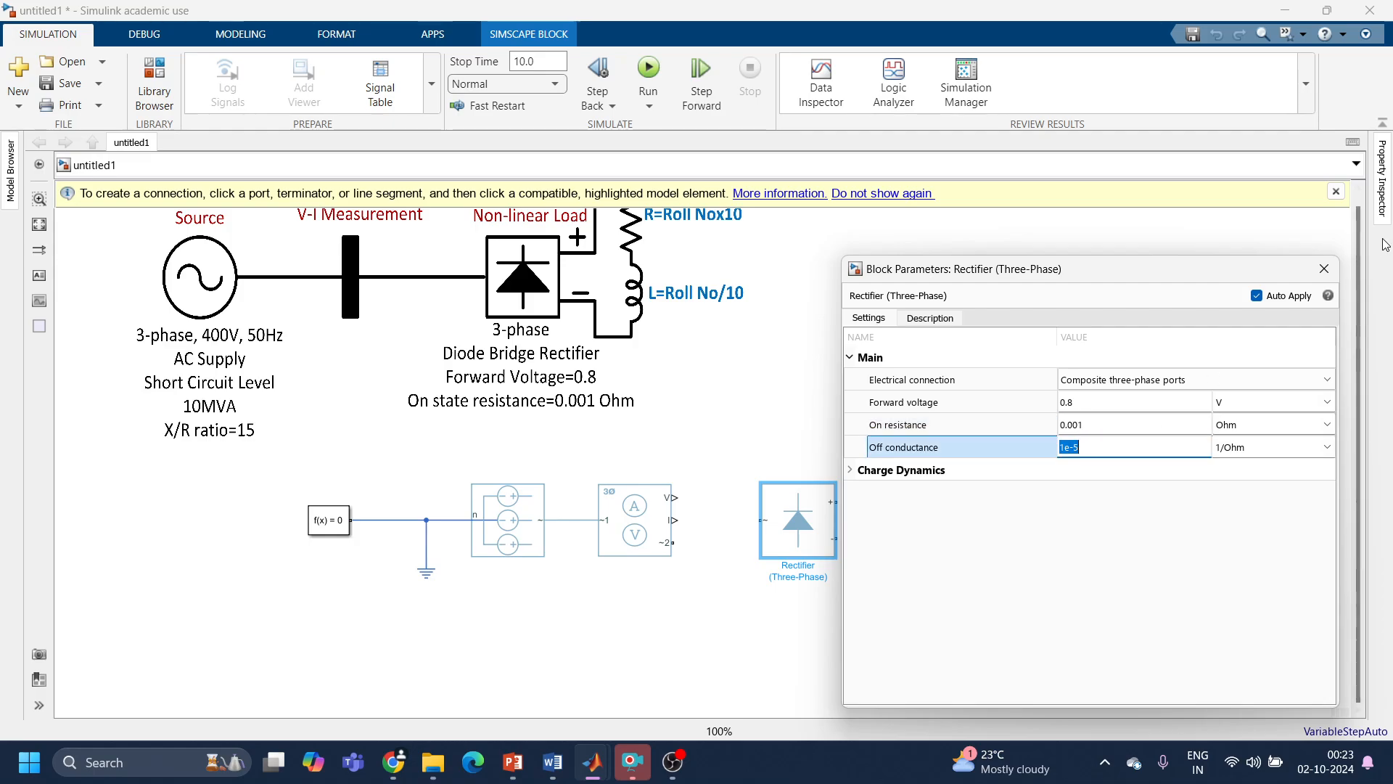
{"action": "left_click", "coordinate": [1326, 272]}
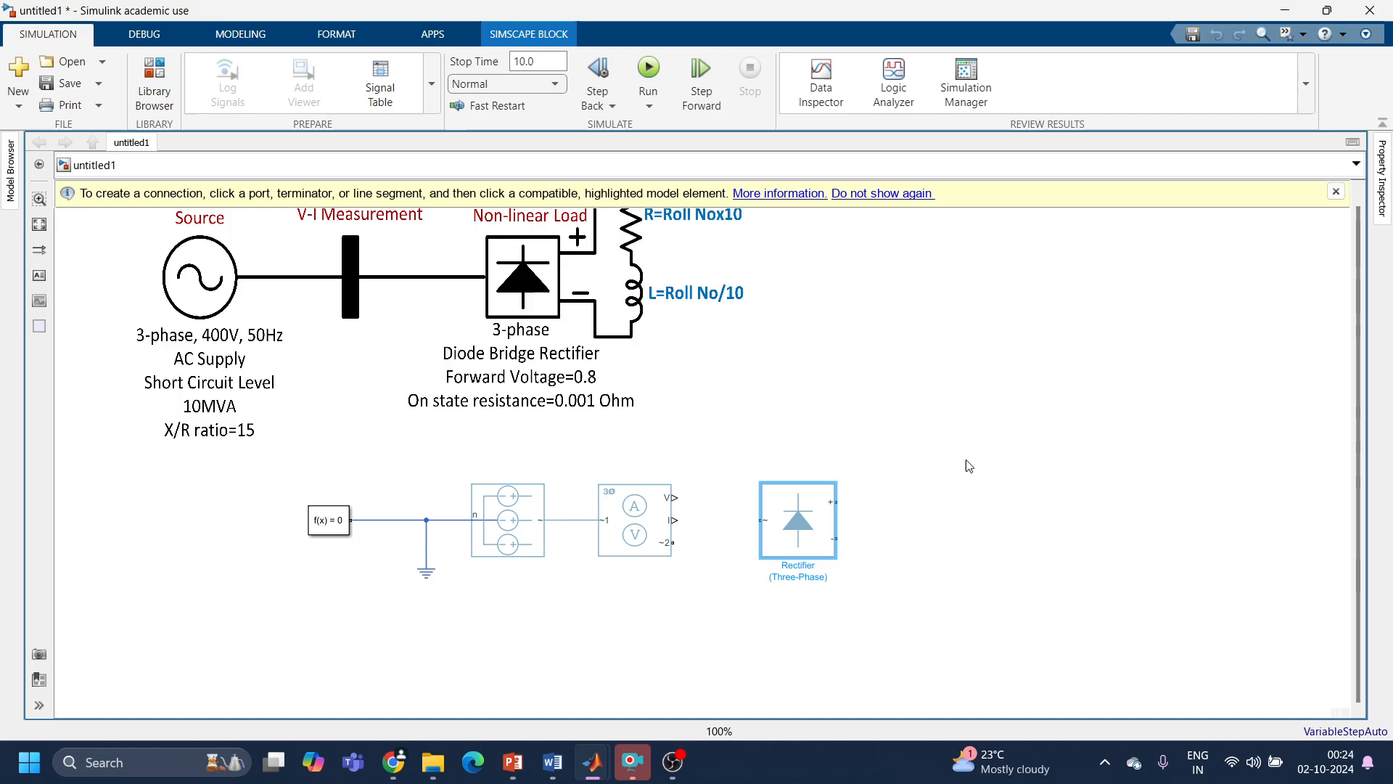
Step: Connect the sensor's ~2 port to the rectifier's AC input and align the rectifier for a straight line
{"action": "left_click", "coordinate": [674, 543]}
{"action": "mouse_move", "coordinate": [719, 533]}
{"action": "left_mouse_down"}
{"action": "mouse_move", "coordinate": [762, 522]}
{"action": "mouse_move", "coordinate": [787, 536]}
{"action": "mouse_move", "coordinate": [790, 564]}
{"action": "left_mouse_up"}
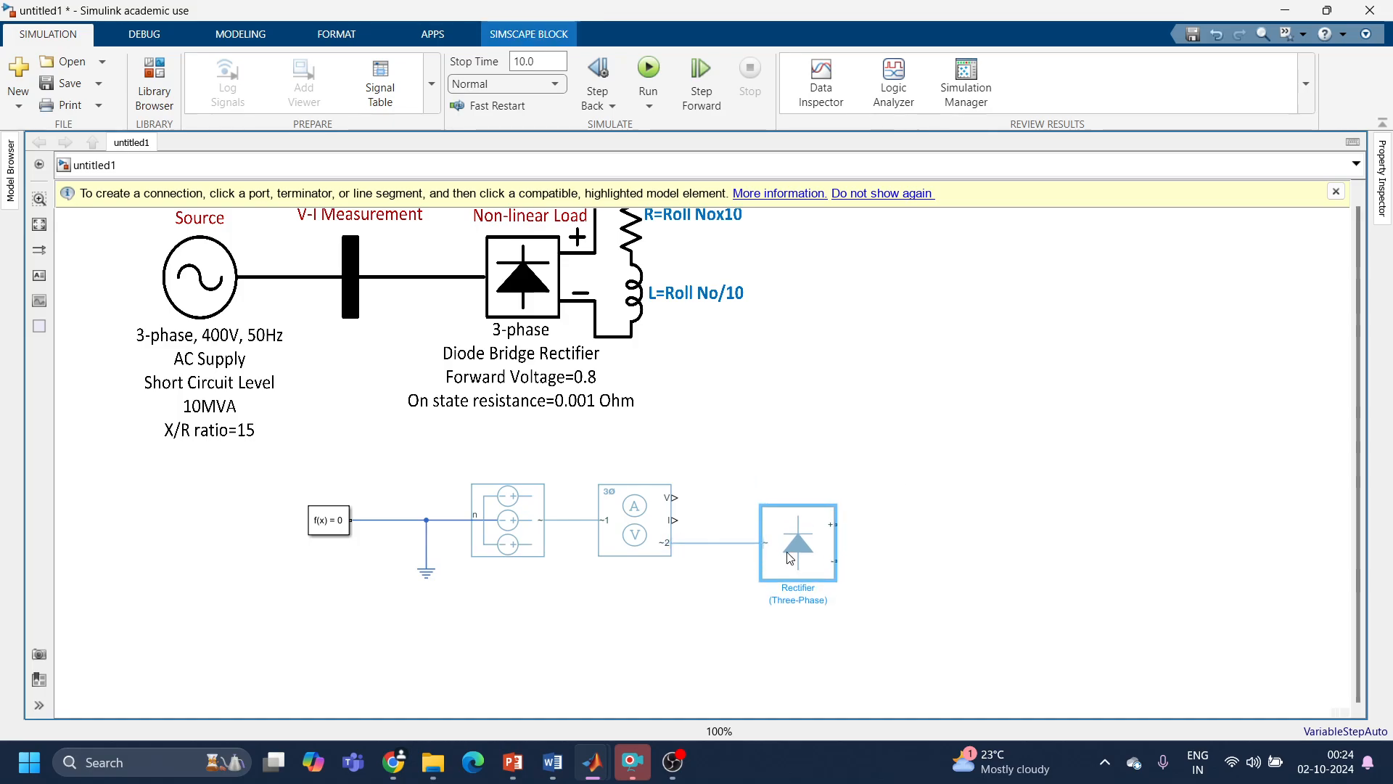
Step: Add a Resistor block, rotate it vertical, place it on the rectifier's output side and connect it to the + terminal
{"action": "double_click", "coordinate": [977, 498]}
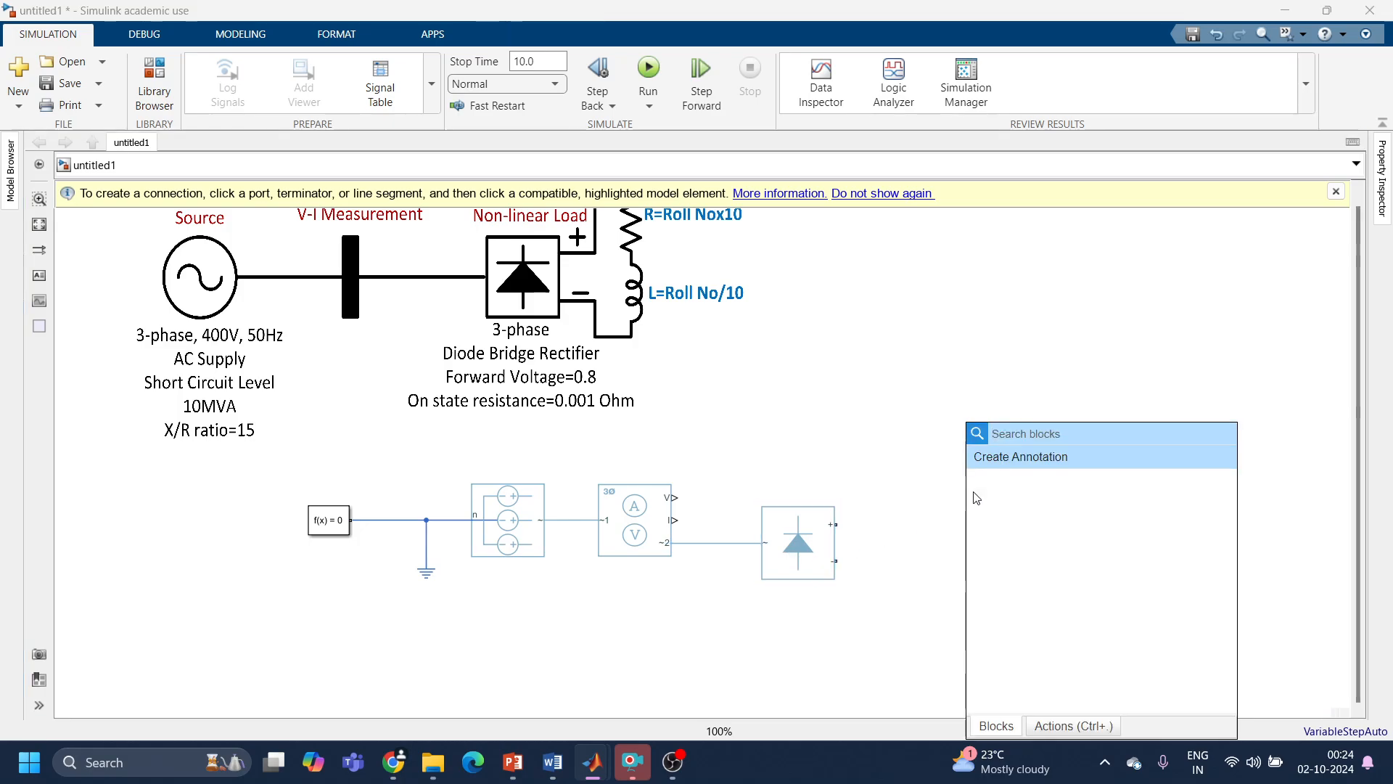
{"action": "type", "text": "resis"}
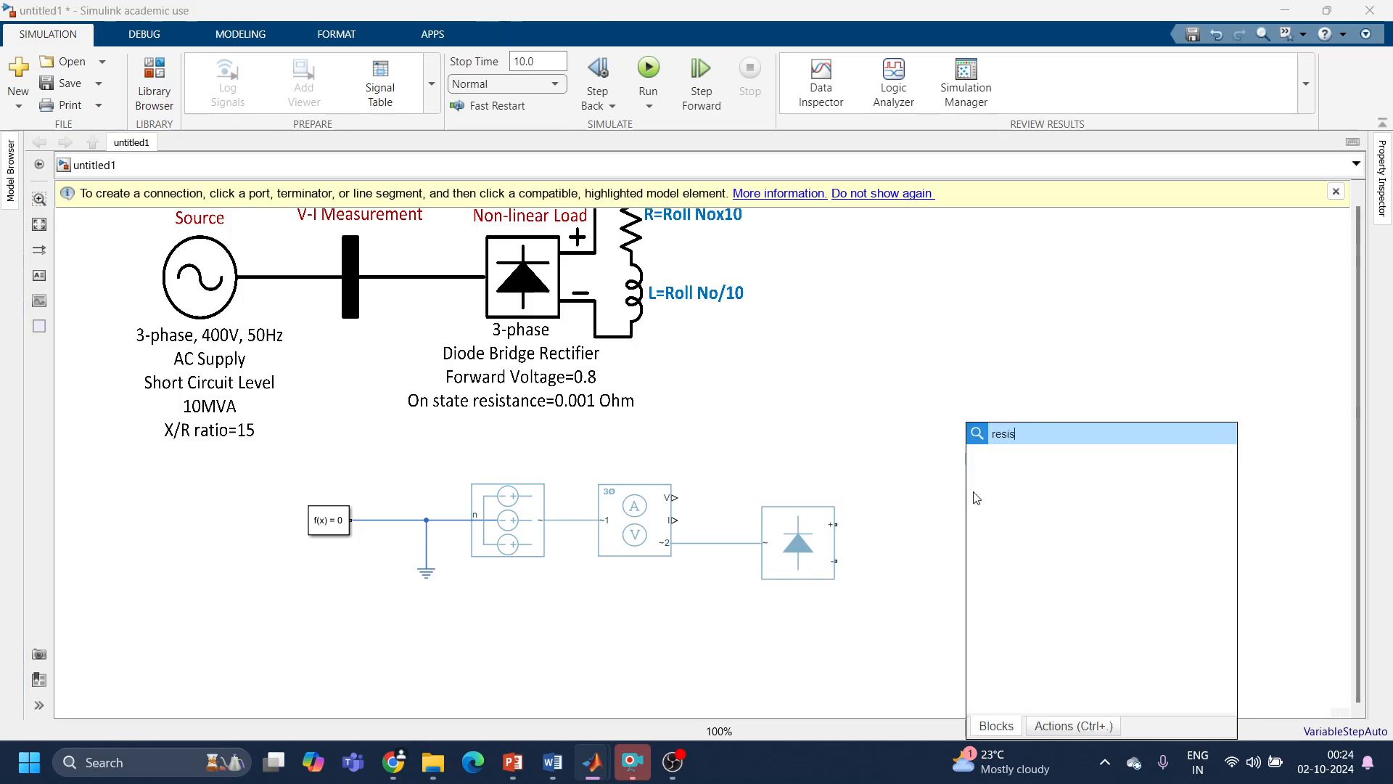
{"action": "left_click", "coordinate": [1006, 465]}
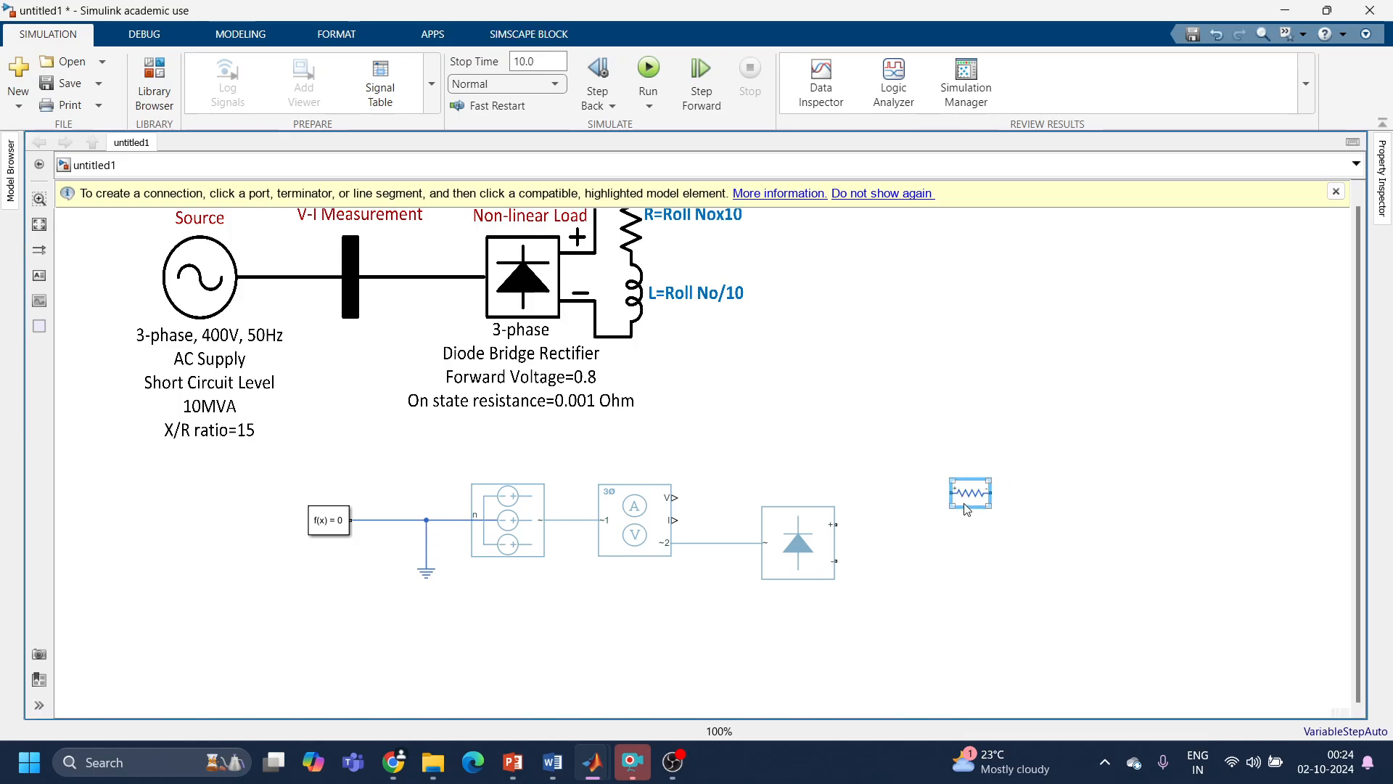
{"action": "key", "text": "ctrl+r"}
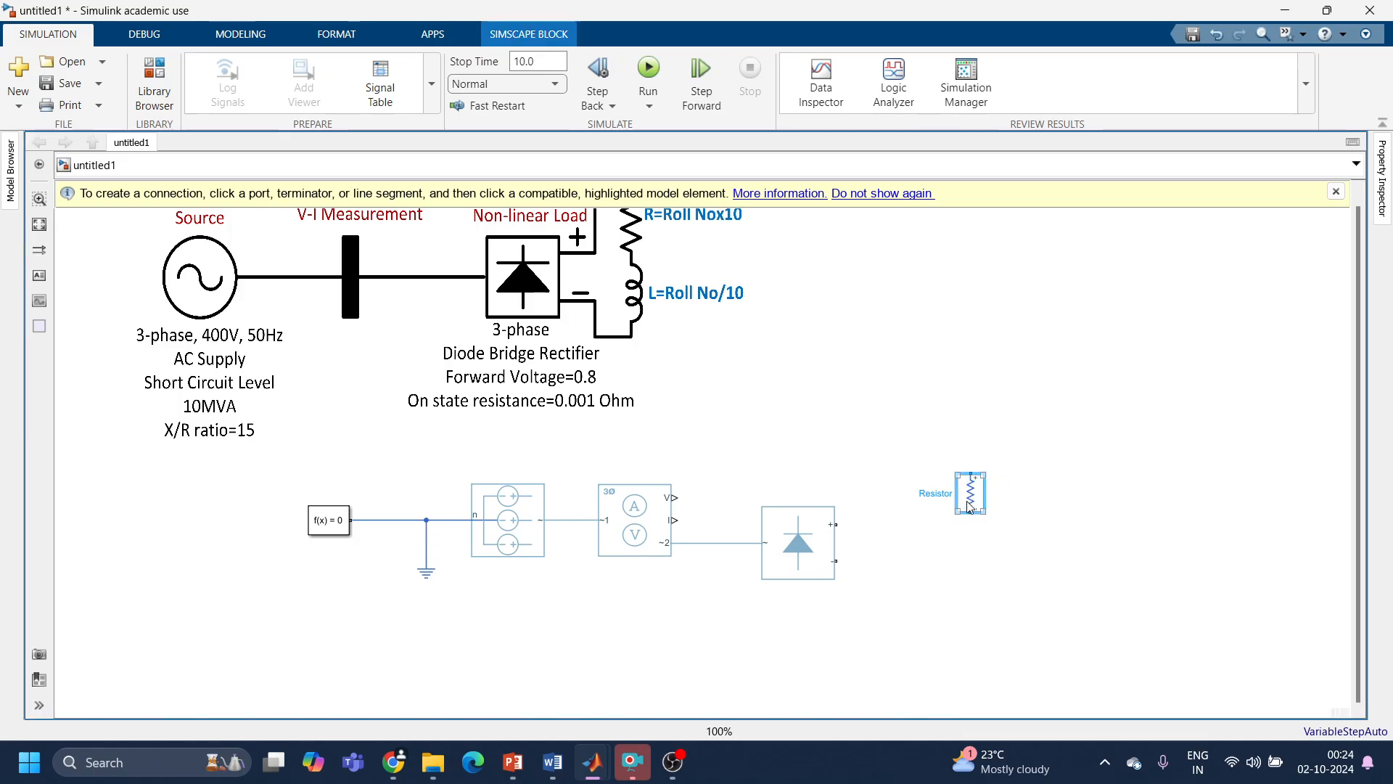
{"action": "left_click_drag", "start_coordinate": [970, 506], "coordinate": [835, 524]}
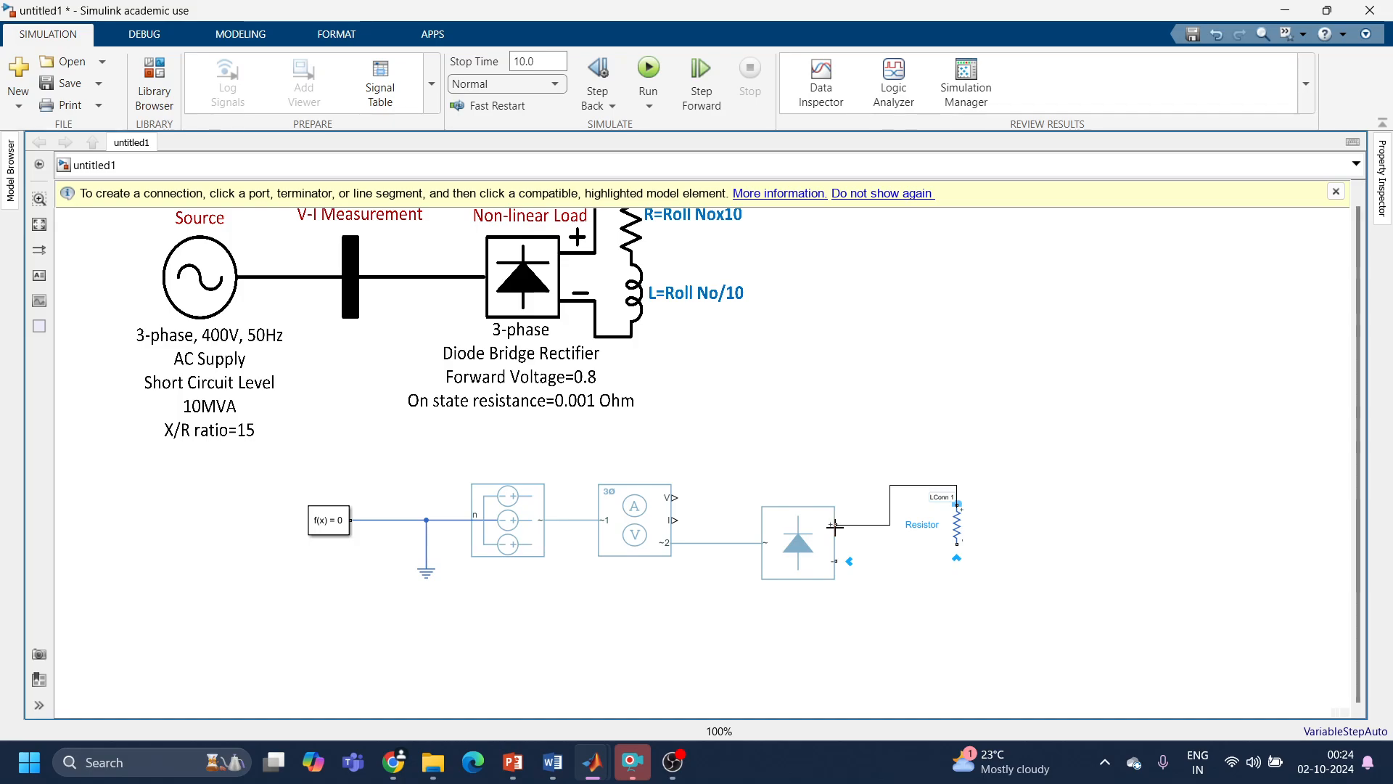
Step: Add an Electrical/Passive Inductor, rotate it vertical, and wire it in series between the resistor and the rectifier's − terminal
{"action": "double_click", "coordinate": [1103, 563]}
{"action": "type", "text": "indu"}
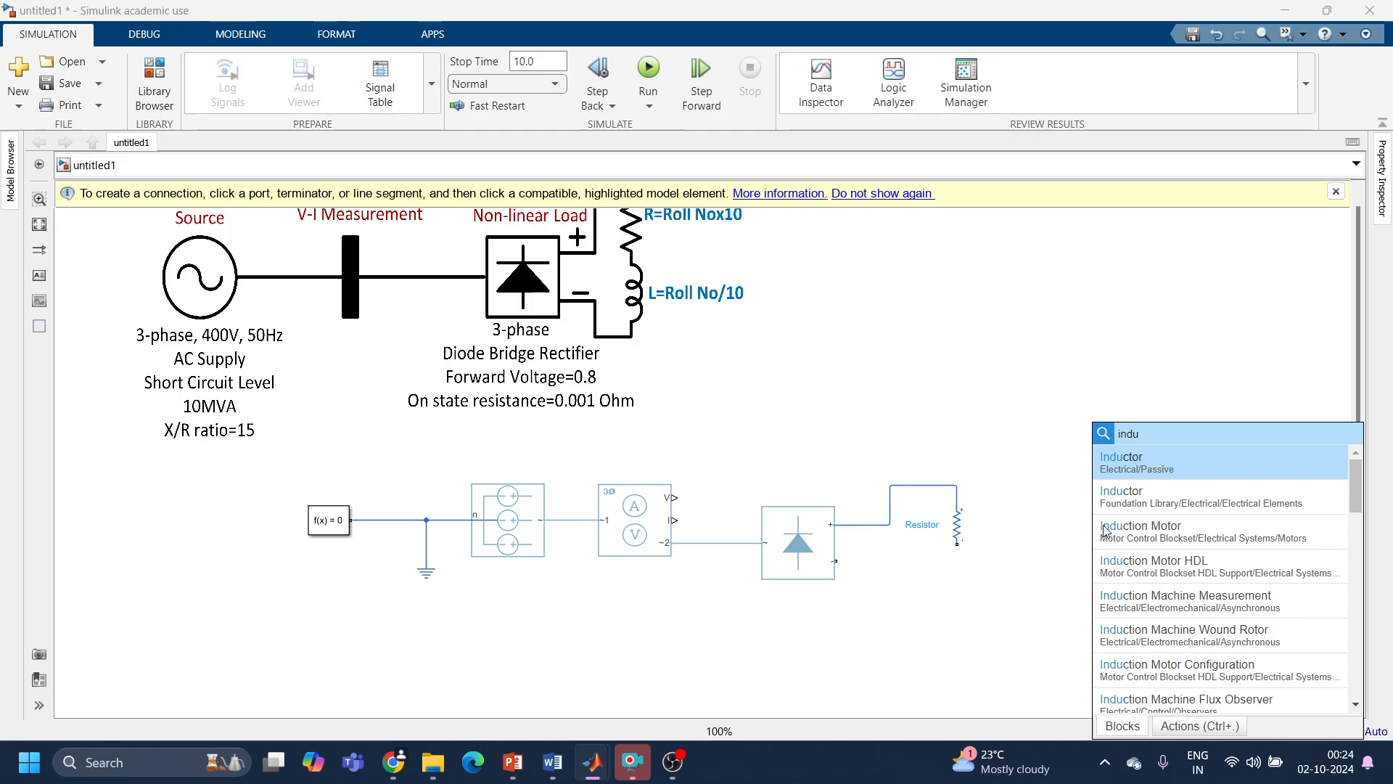
{"action": "left_click", "coordinate": [1126, 473]}
{"action": "key", "text": "ctrl+r"}
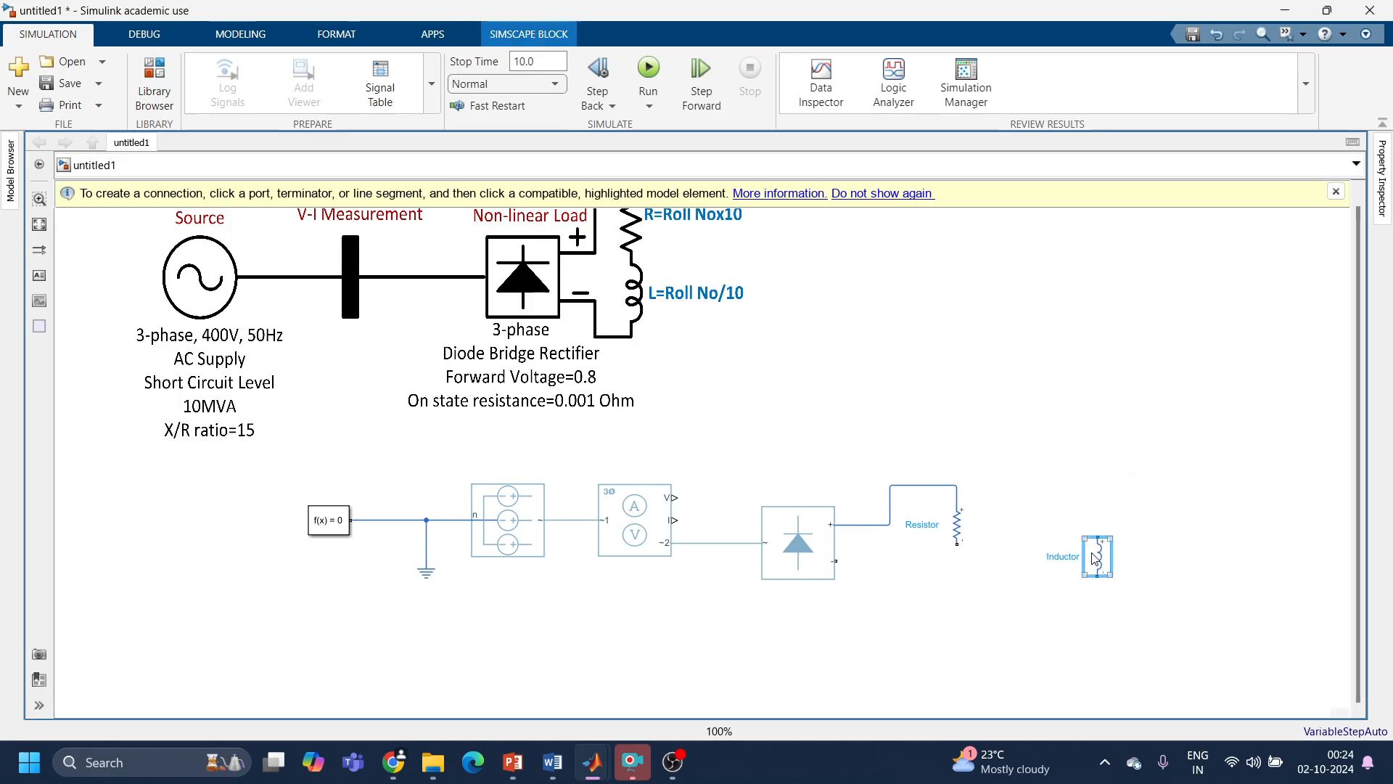
{"action": "left_click_drag", "start_coordinate": [1103, 571], "coordinate": [966, 605]}
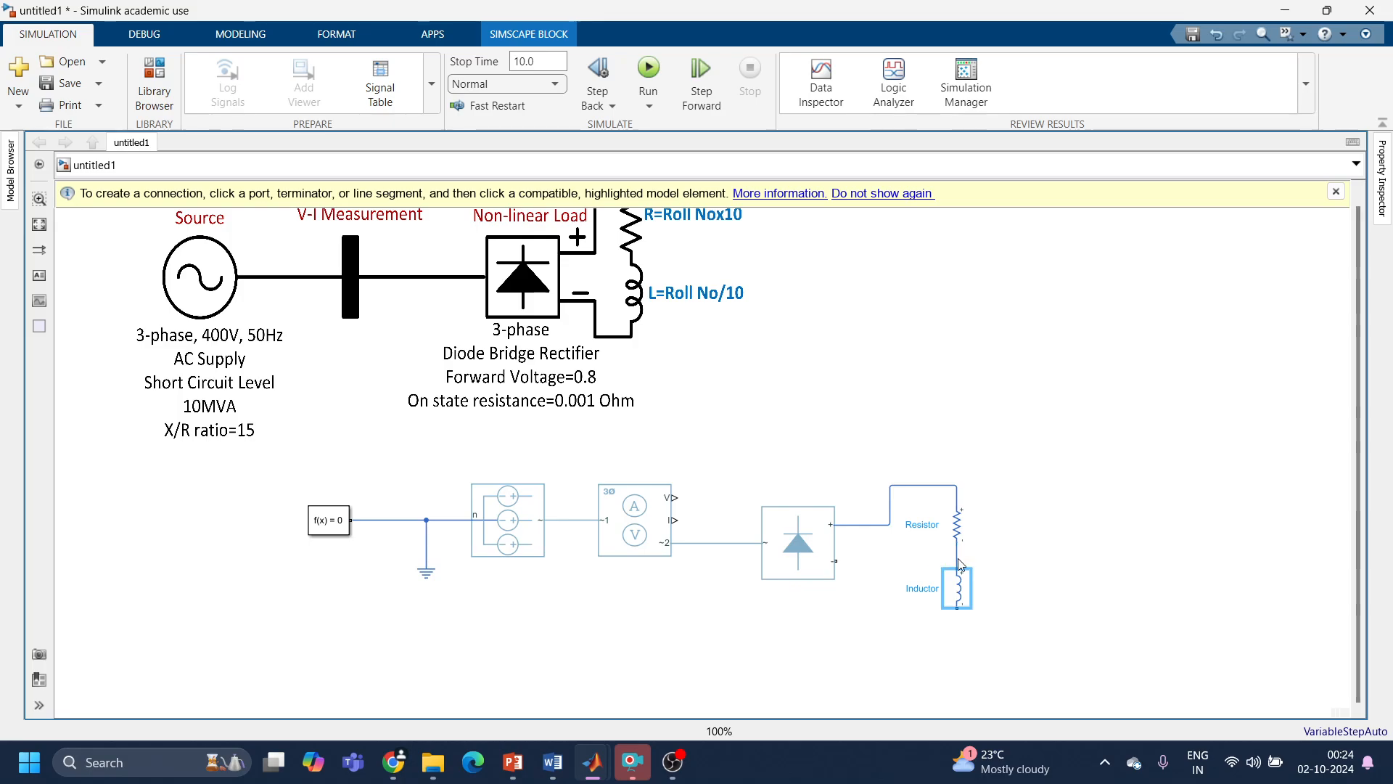
{"action": "left_click_drag", "start_coordinate": [958, 609], "coordinate": [841, 560]}
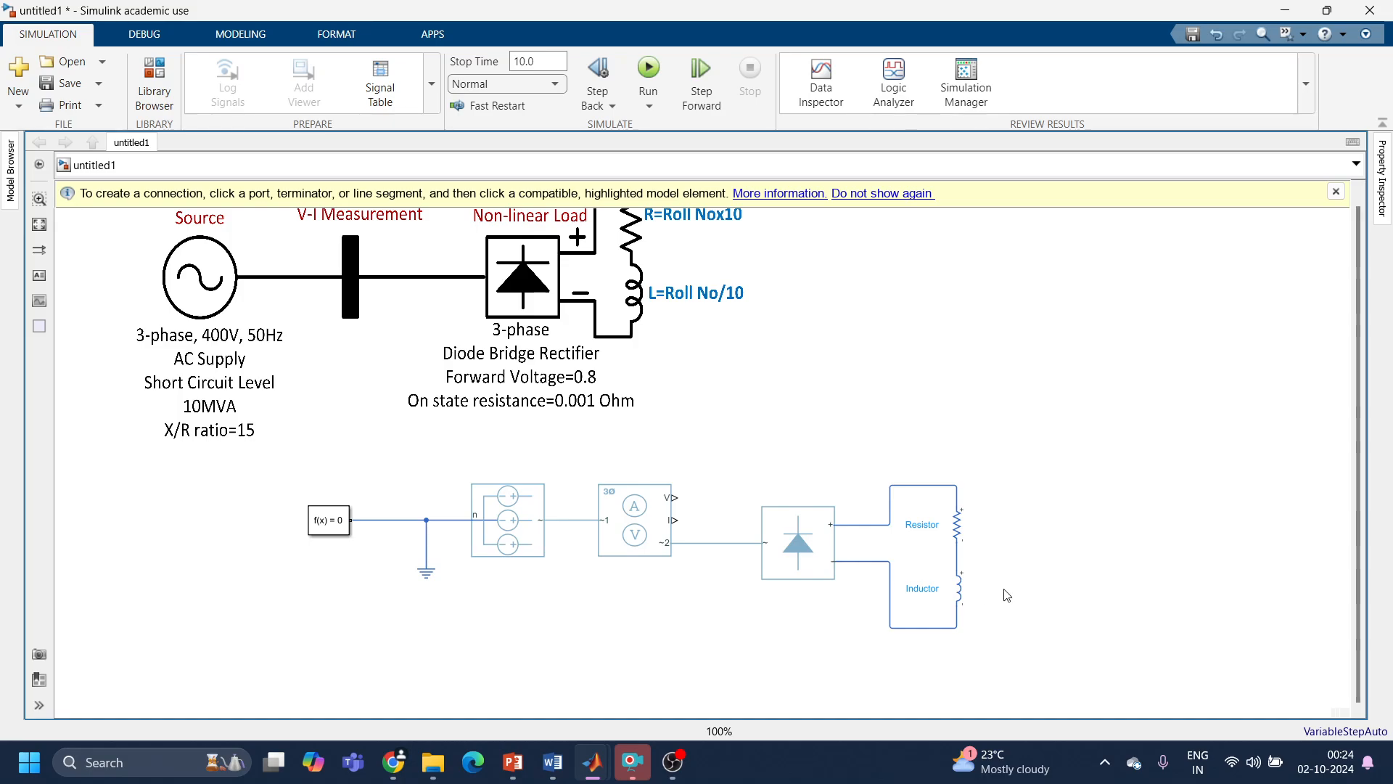
Step: Set the inductor's inductance to 0.1 H and close its parameters
{"action": "left_click", "coordinate": [968, 596]}
{"action": "double_click", "coordinate": [967, 595]}
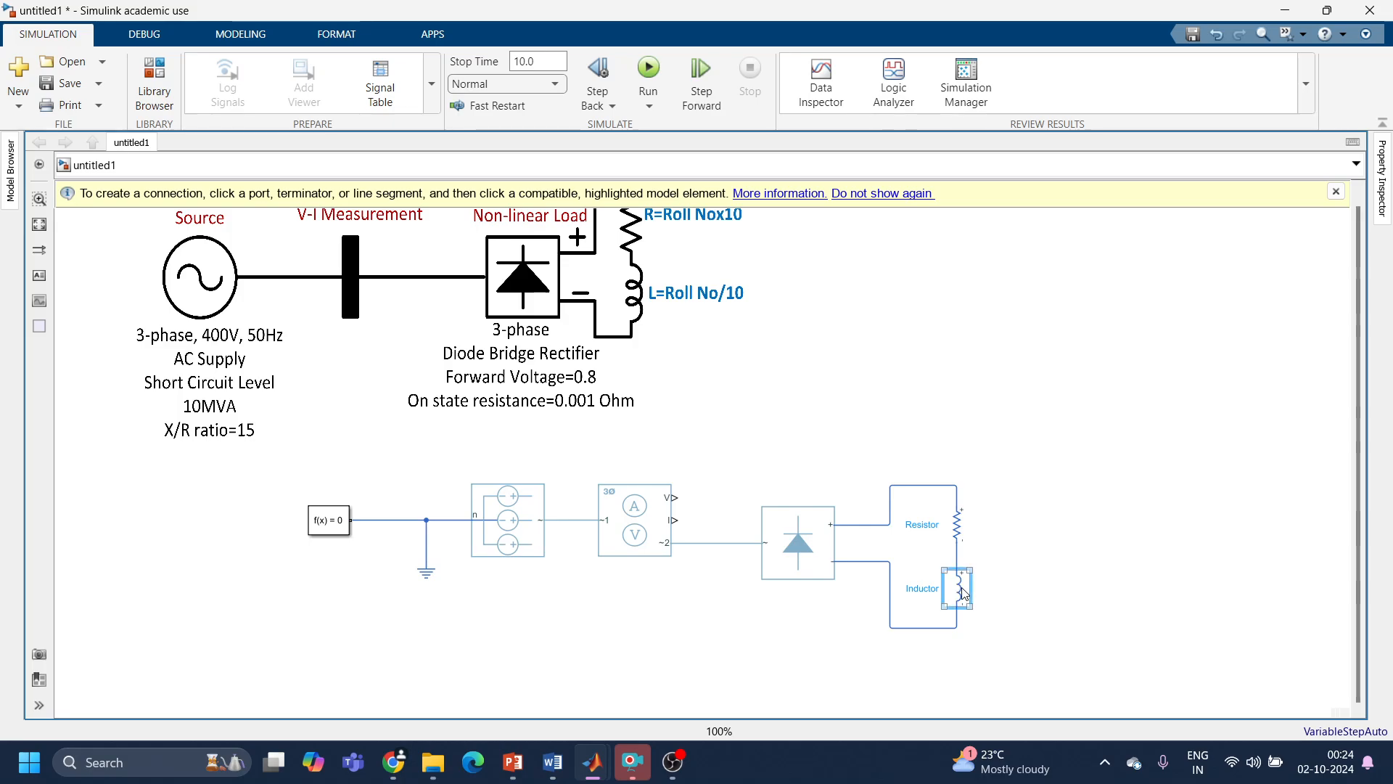
{"action": "left_click", "coordinate": [698, 311]}
{"action": "type", "text": "0."}
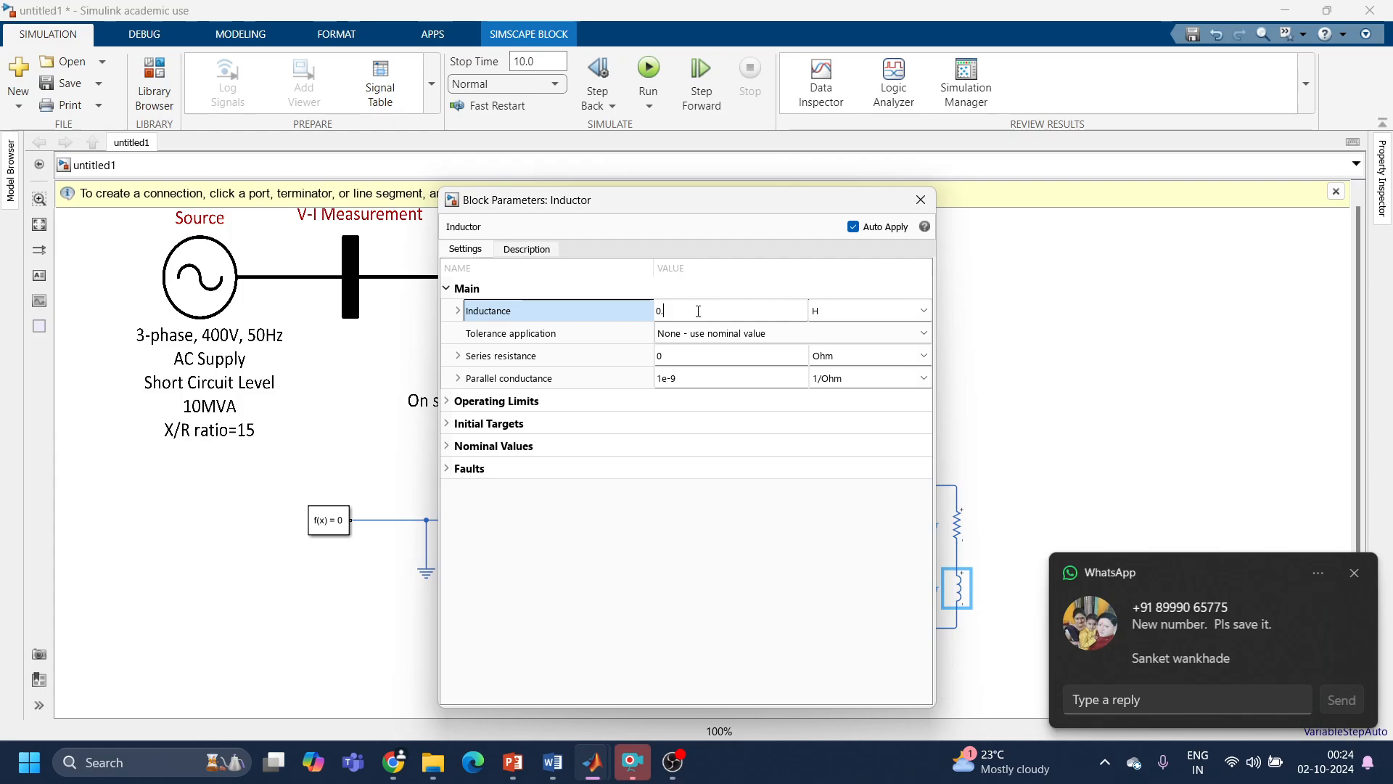
{"action": "left_click", "coordinate": [1353, 574]}
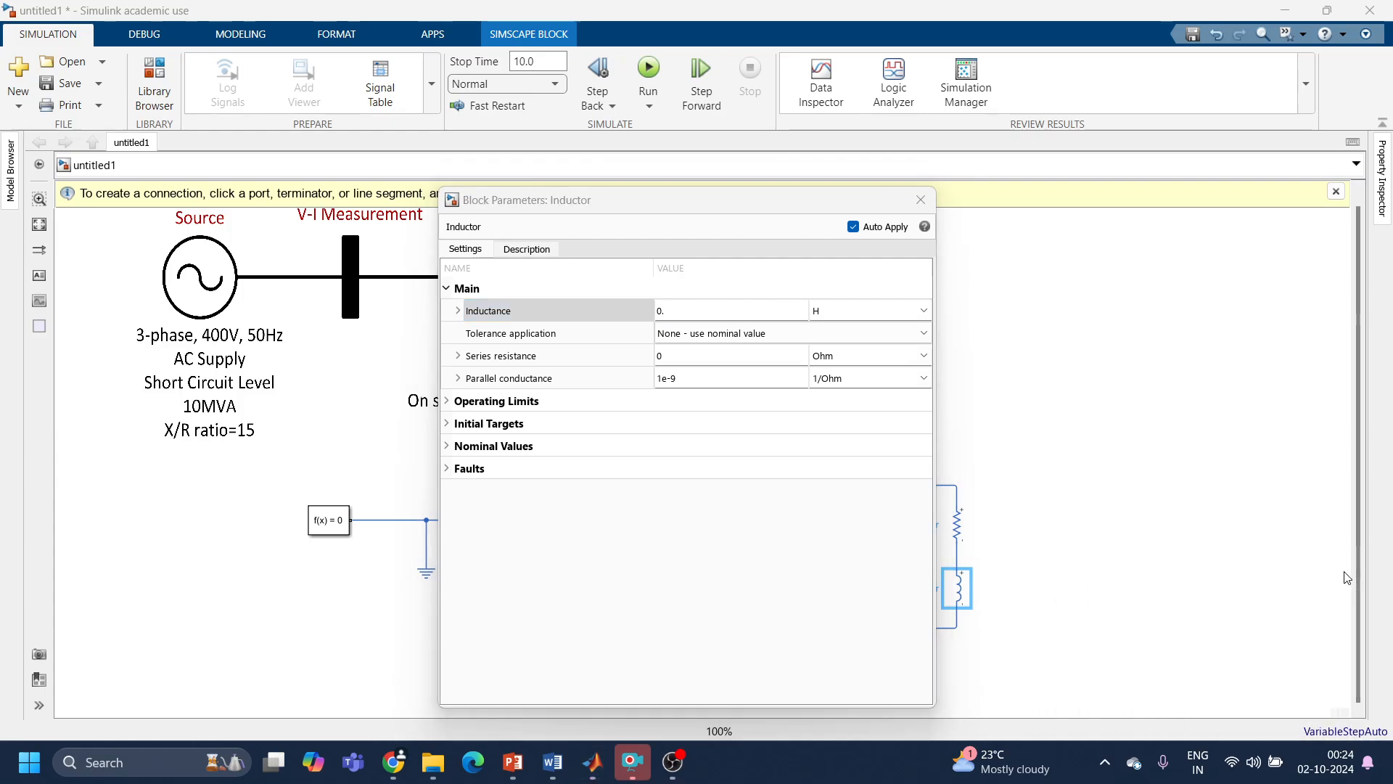
{"action": "left_click", "coordinate": [852, 312]}
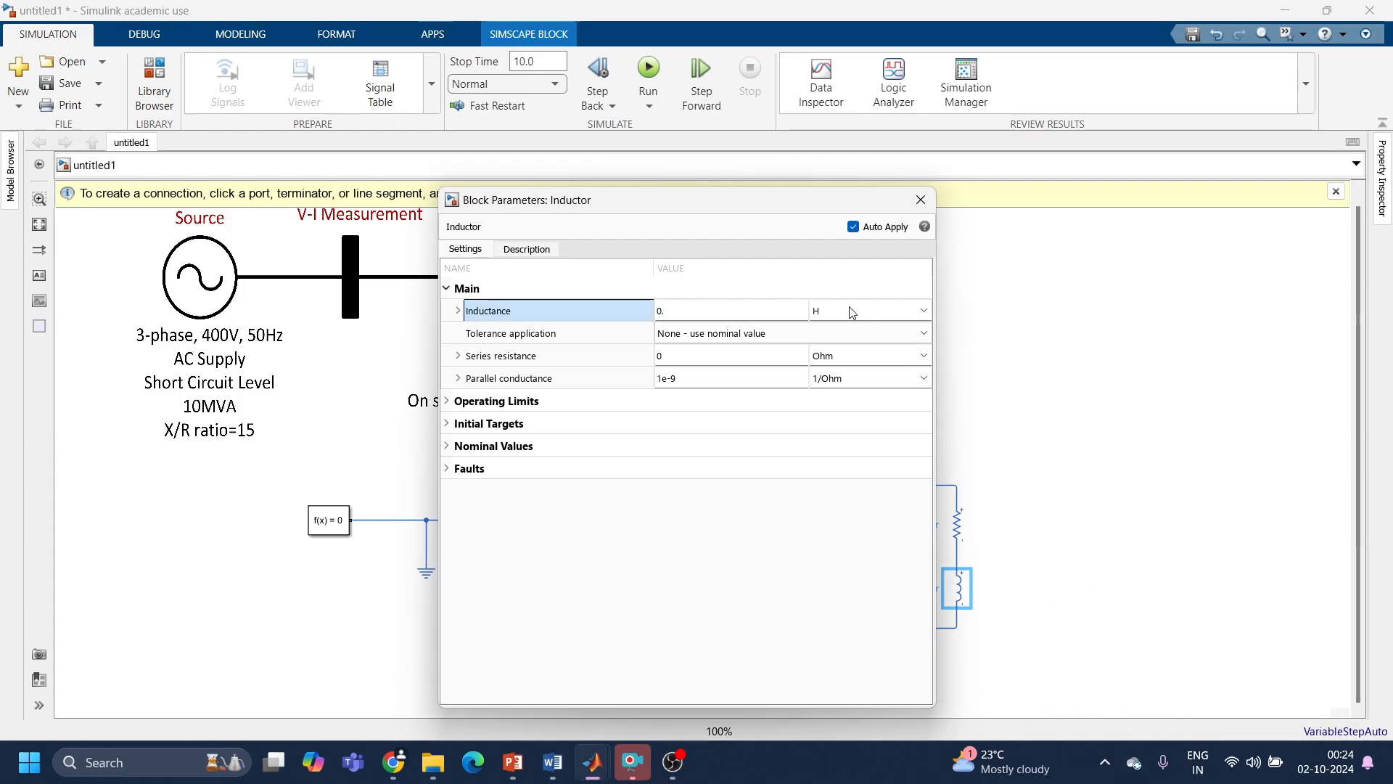
{"action": "left_click", "coordinate": [682, 309]}
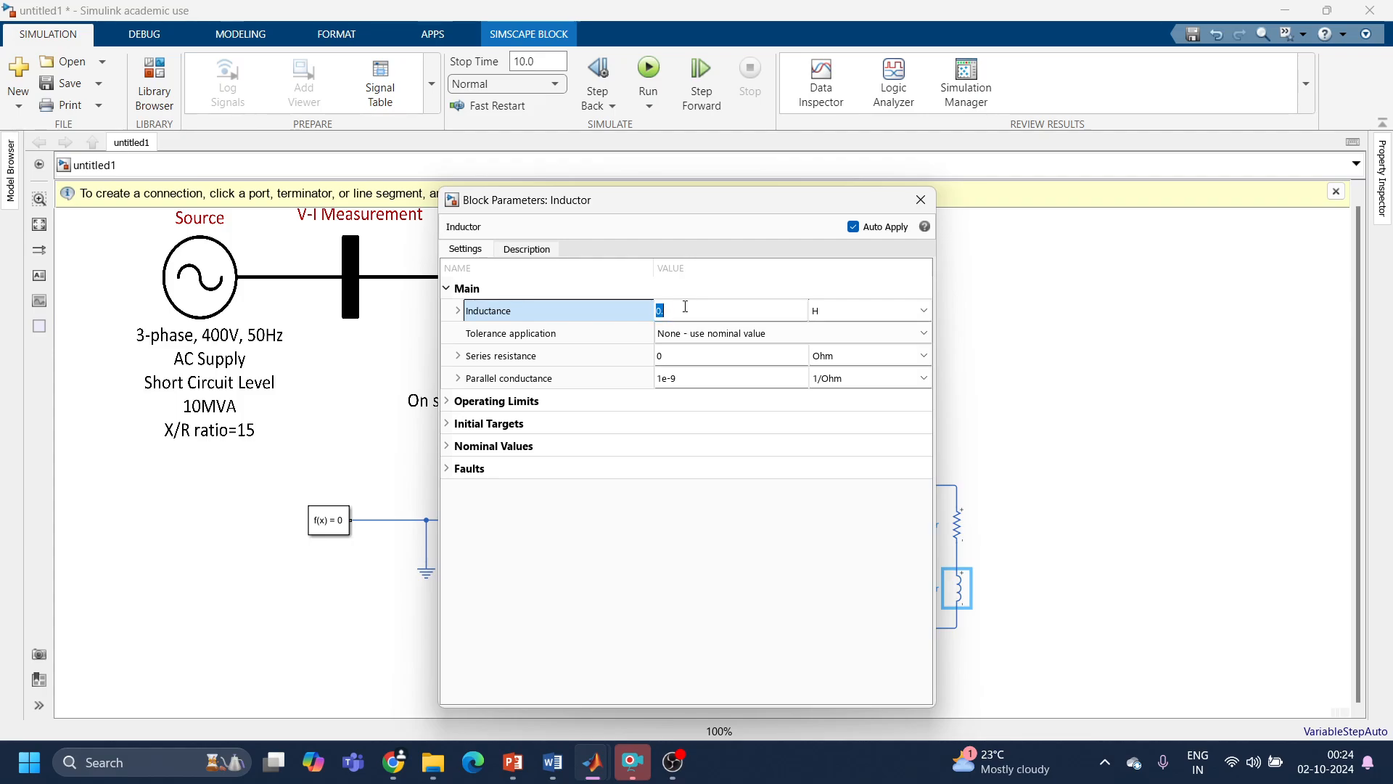
{"action": "type", "text": "0.1"}
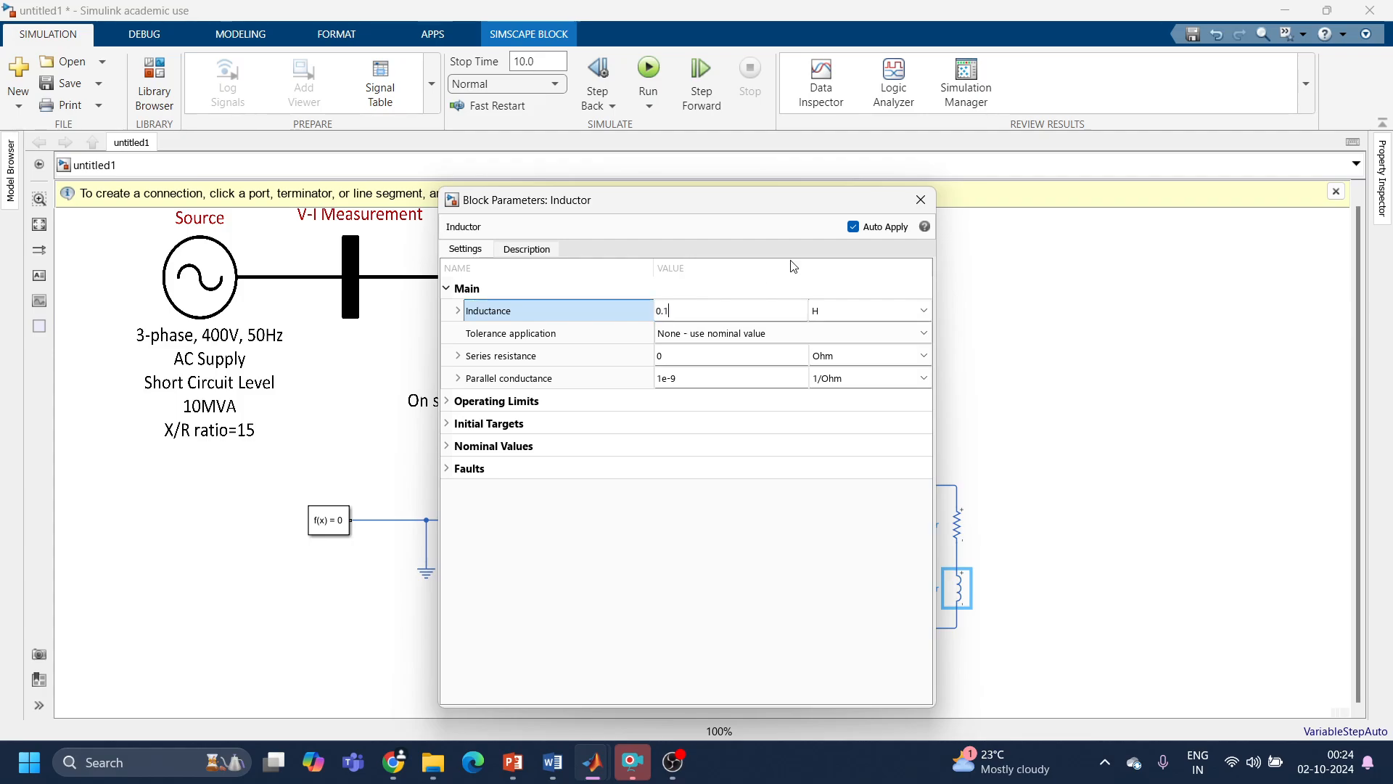
{"action": "left_click", "coordinate": [920, 199]}
Step: Set the resistor's resistance to 10 Ohm and close its parameters
{"action": "double_click", "coordinate": [957, 524]}
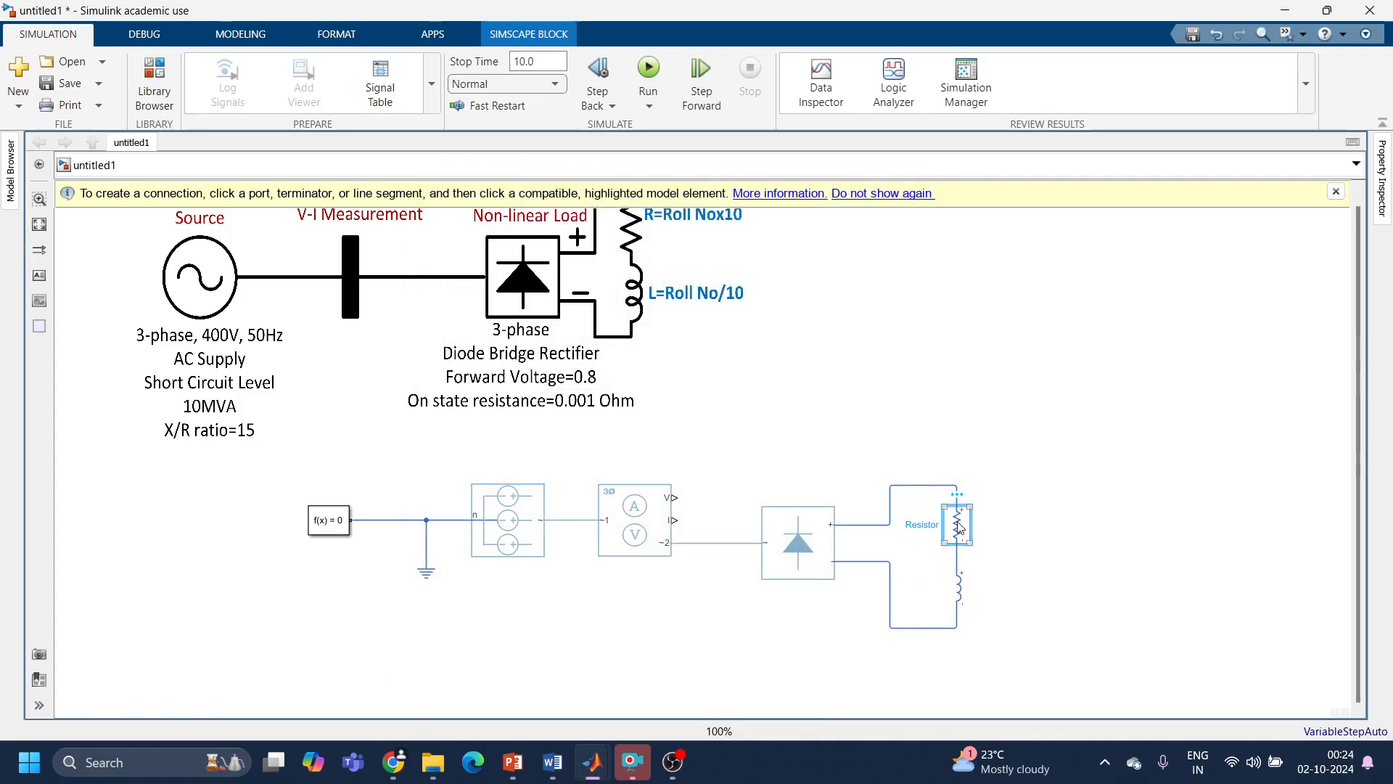
{"action": "left_click", "coordinate": [619, 378]}
{"action": "type", "text": "0"}
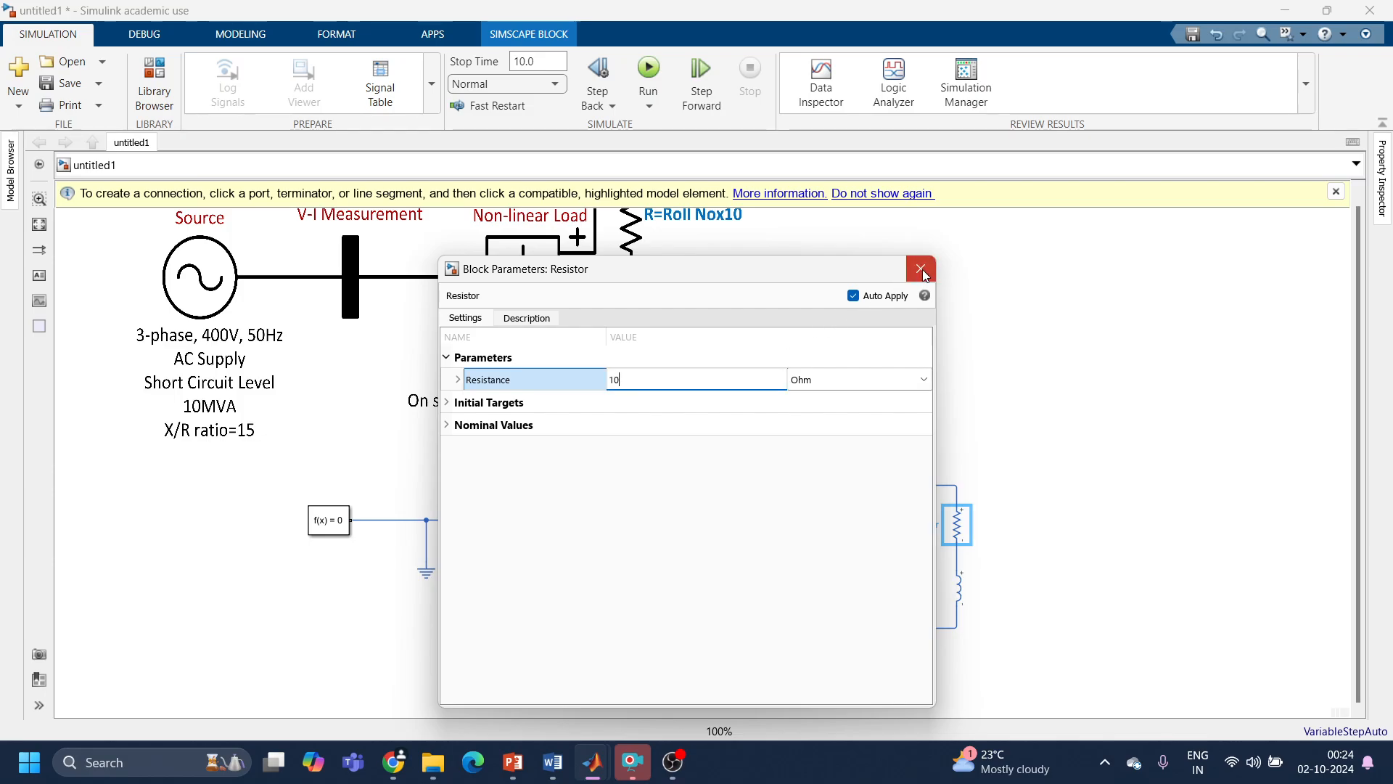
{"action": "left_click", "coordinate": [921, 269]}
Step: Reopen the resistor's and inductor's parameters to check the entered load values, closing each one
{"action": "double_click", "coordinate": [956, 524]}
{"action": "left_click", "coordinate": [922, 269]}
{"action": "left_click", "coordinate": [966, 591]}
{"action": "double_click", "coordinate": [965, 592]}
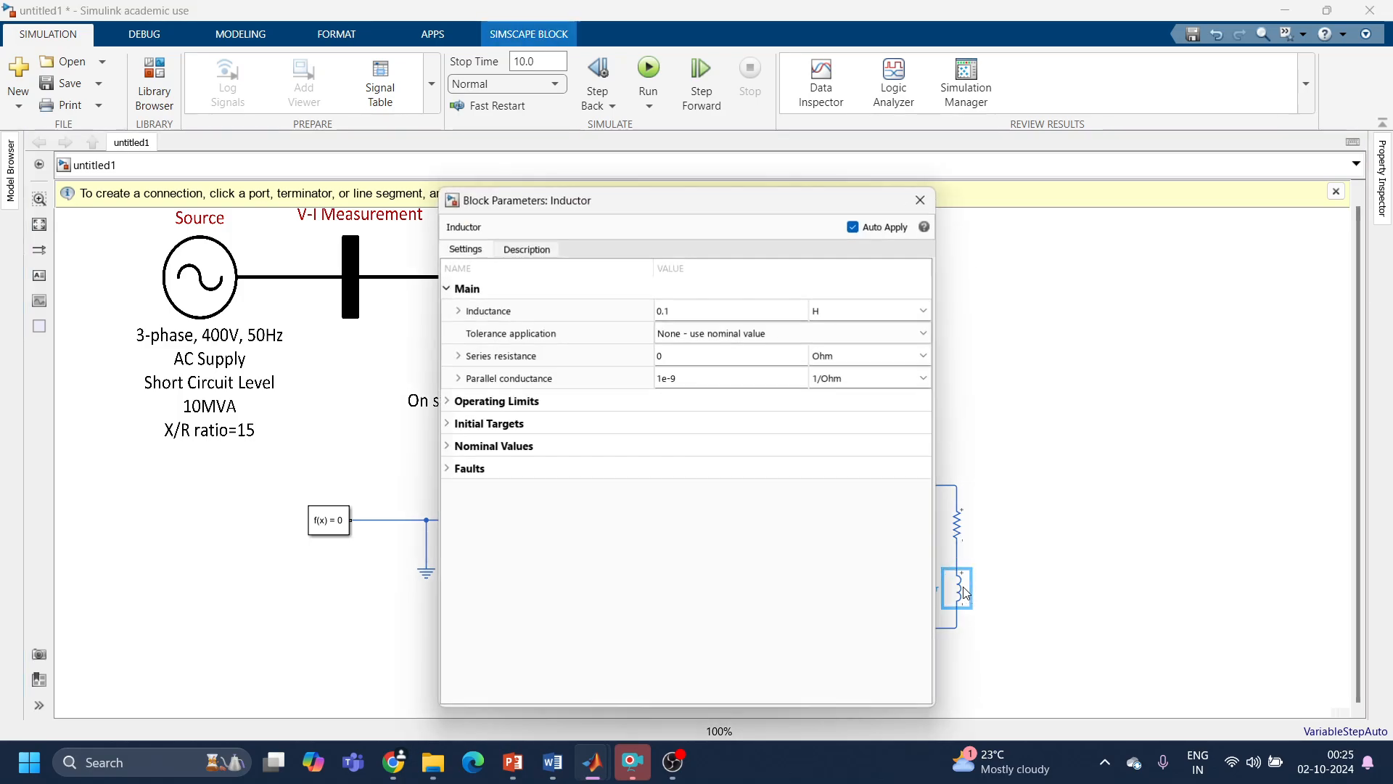
{"action": "left_click", "coordinate": [921, 200]}
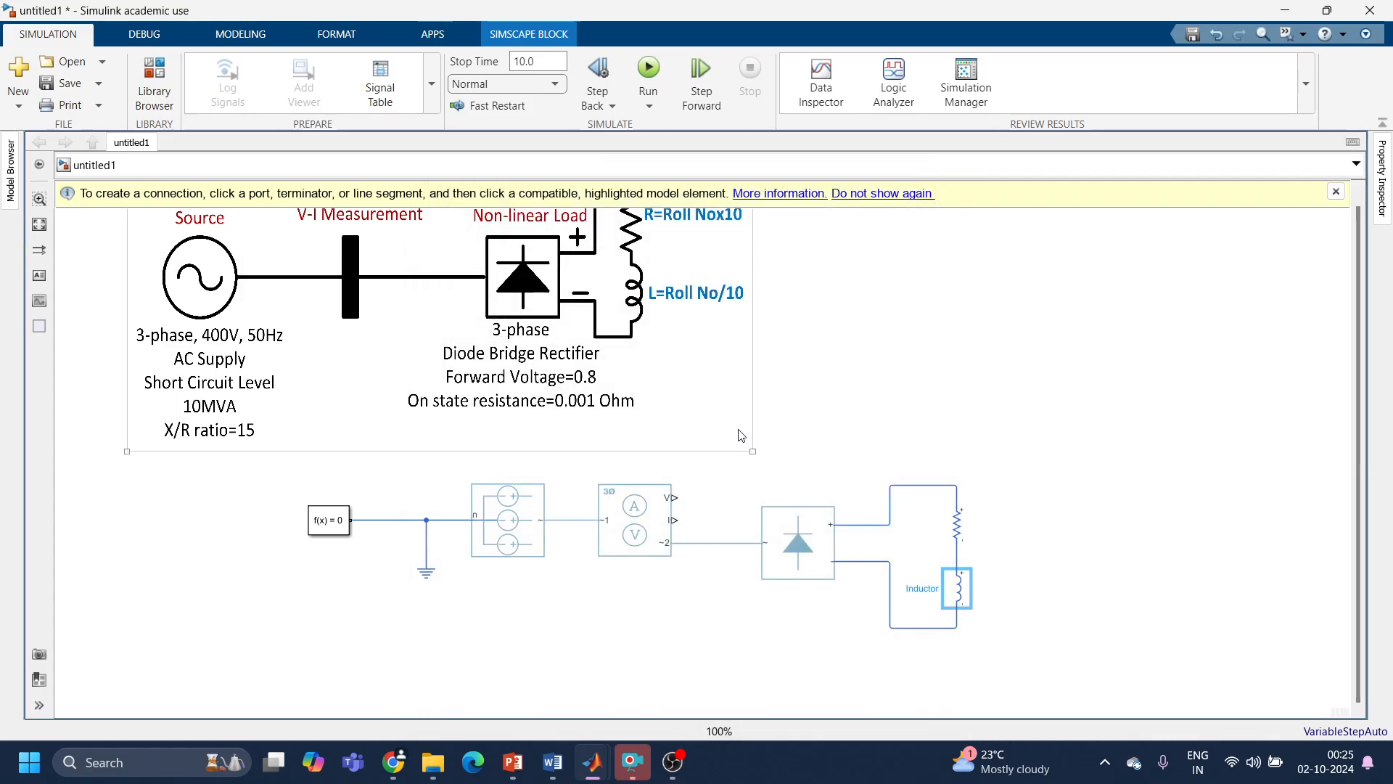
Step: Add a PS-Simulink Converter above the rectifier and connect it to the sensor's V output
{"action": "double_click", "coordinate": [910, 375]}
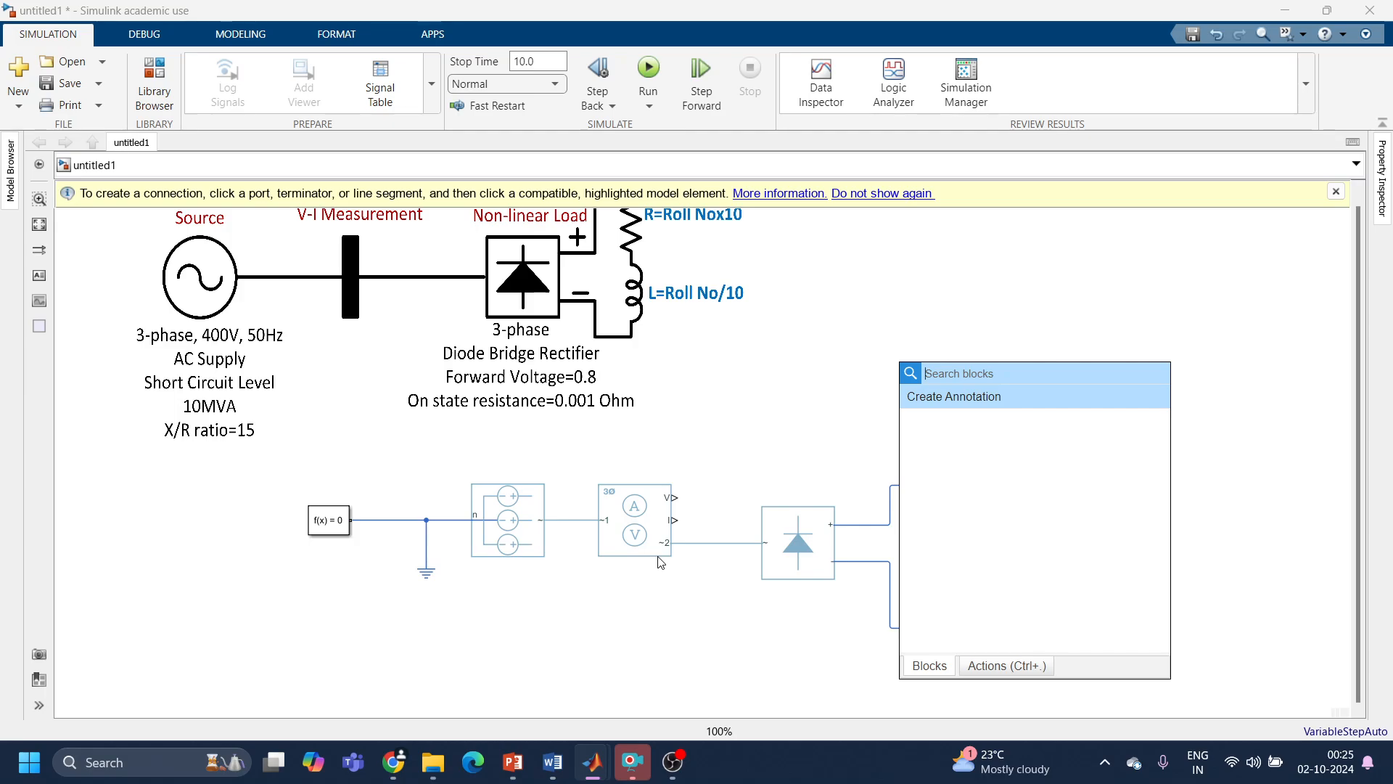
{"action": "type", "text": "ps"}
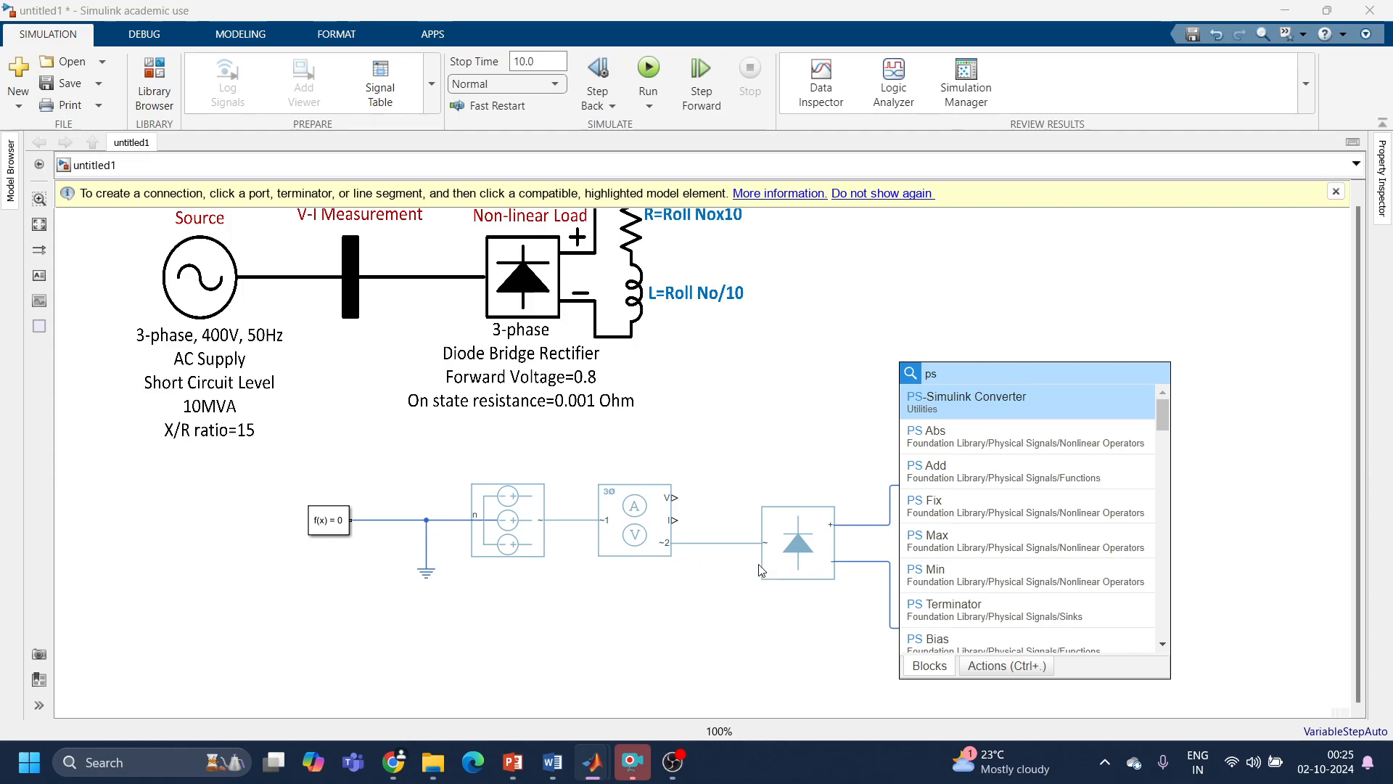
{"action": "left_click", "coordinate": [957, 402]}
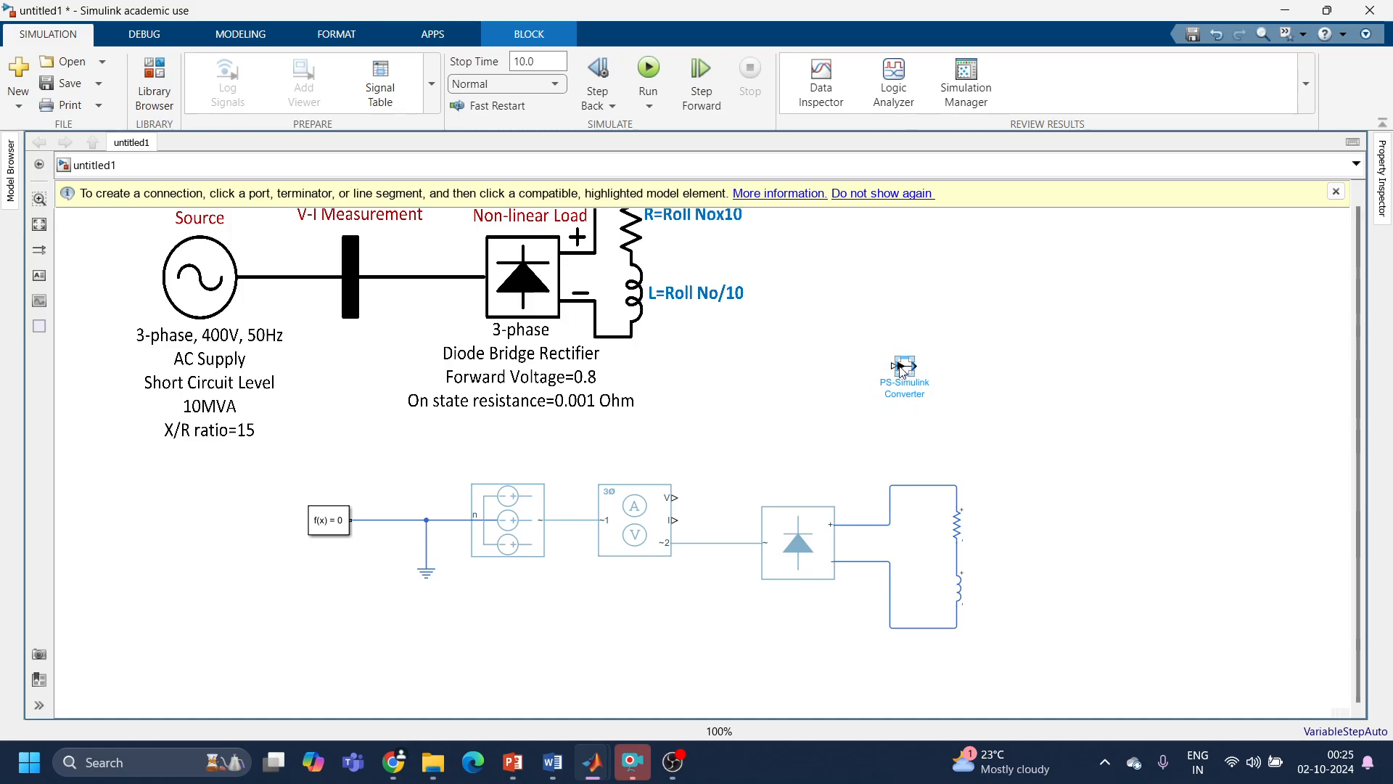
{"action": "left_click_drag", "start_coordinate": [857, 340], "coordinate": [964, 400]}
{"action": "left_click_drag", "start_coordinate": [901, 369], "coordinate": [675, 498]}
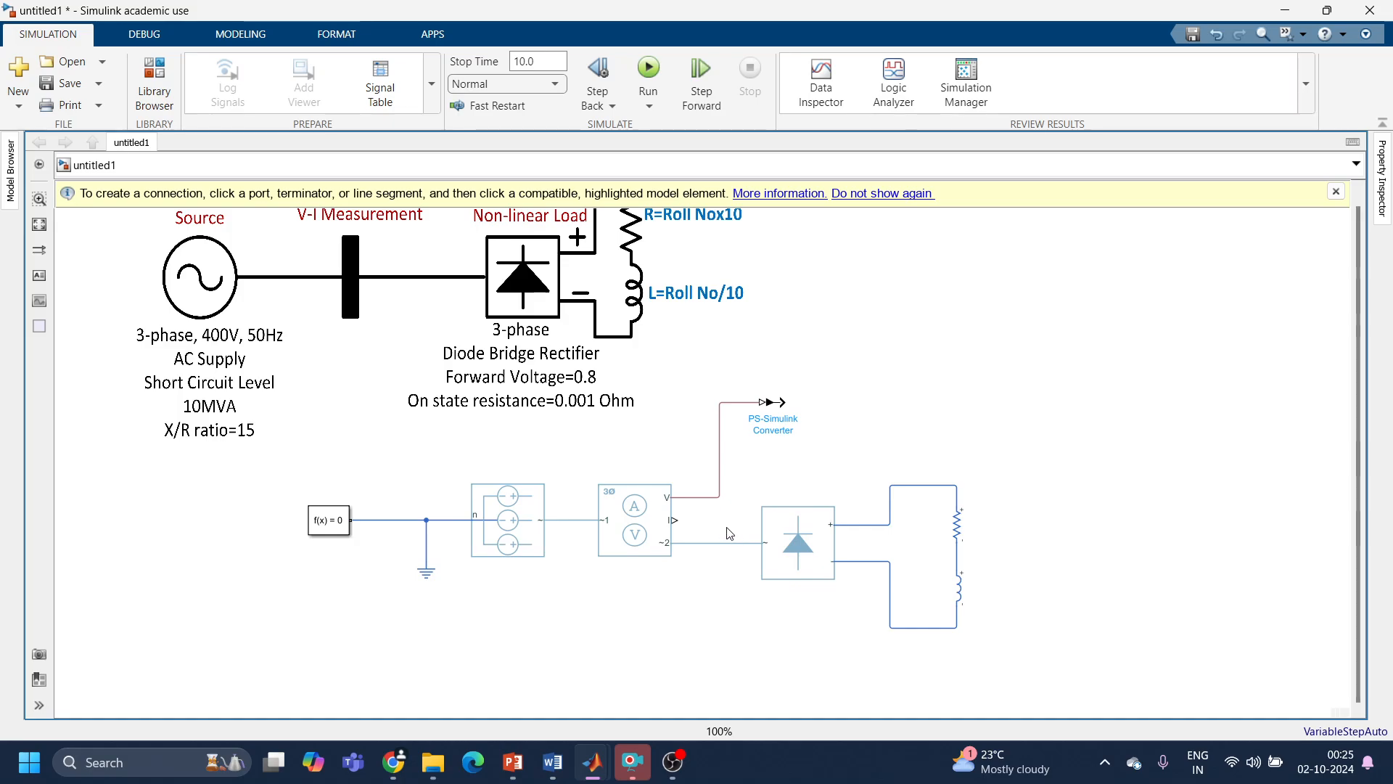
Step: Add a second PS-Simulink Converter below the first and connect it to the sensor's I output, shifting the line's vertical segment outward
{"action": "left_click_drag", "start_coordinate": [786, 403], "coordinate": [751, 382]}
{"action": "left_click", "coordinate": [932, 410]}
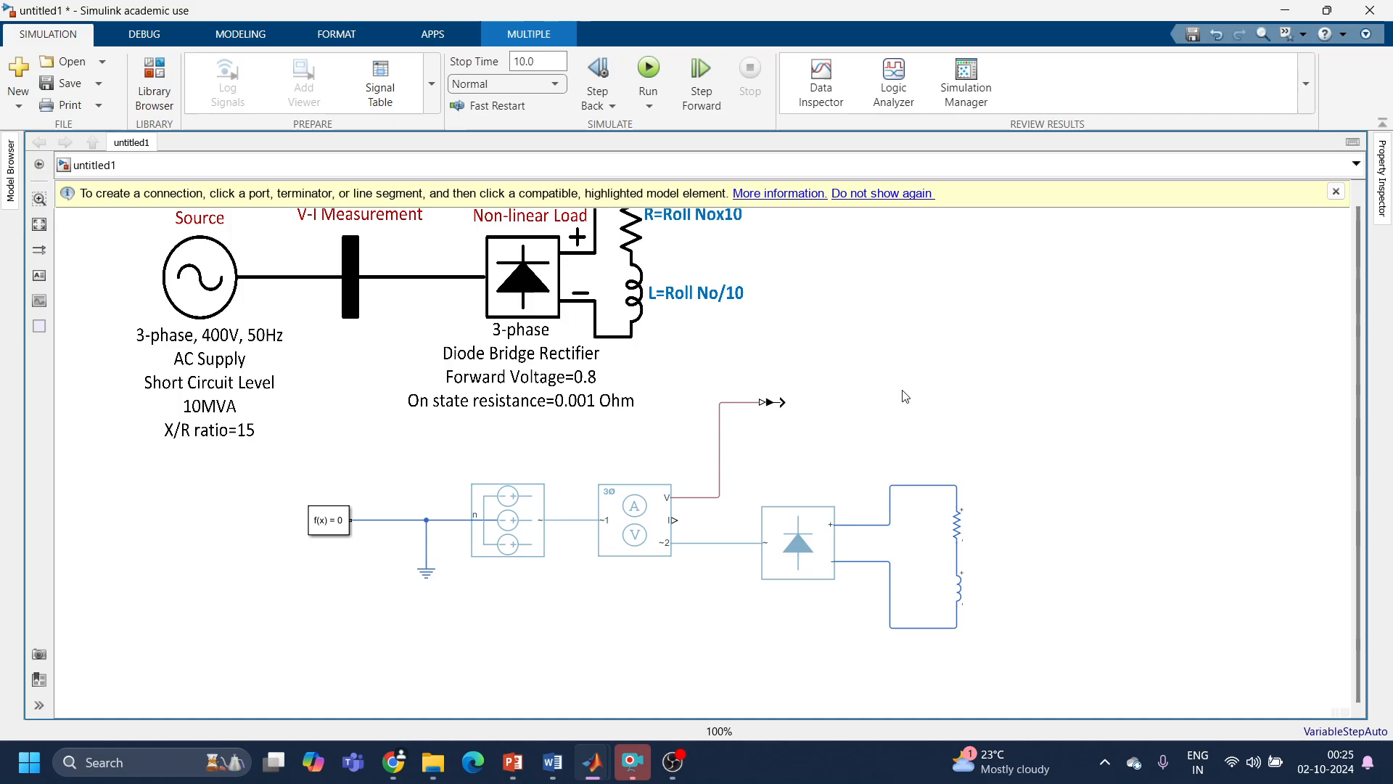
{"action": "double_click", "coordinate": [934, 415]}
{"action": "type", "text": "ps"}
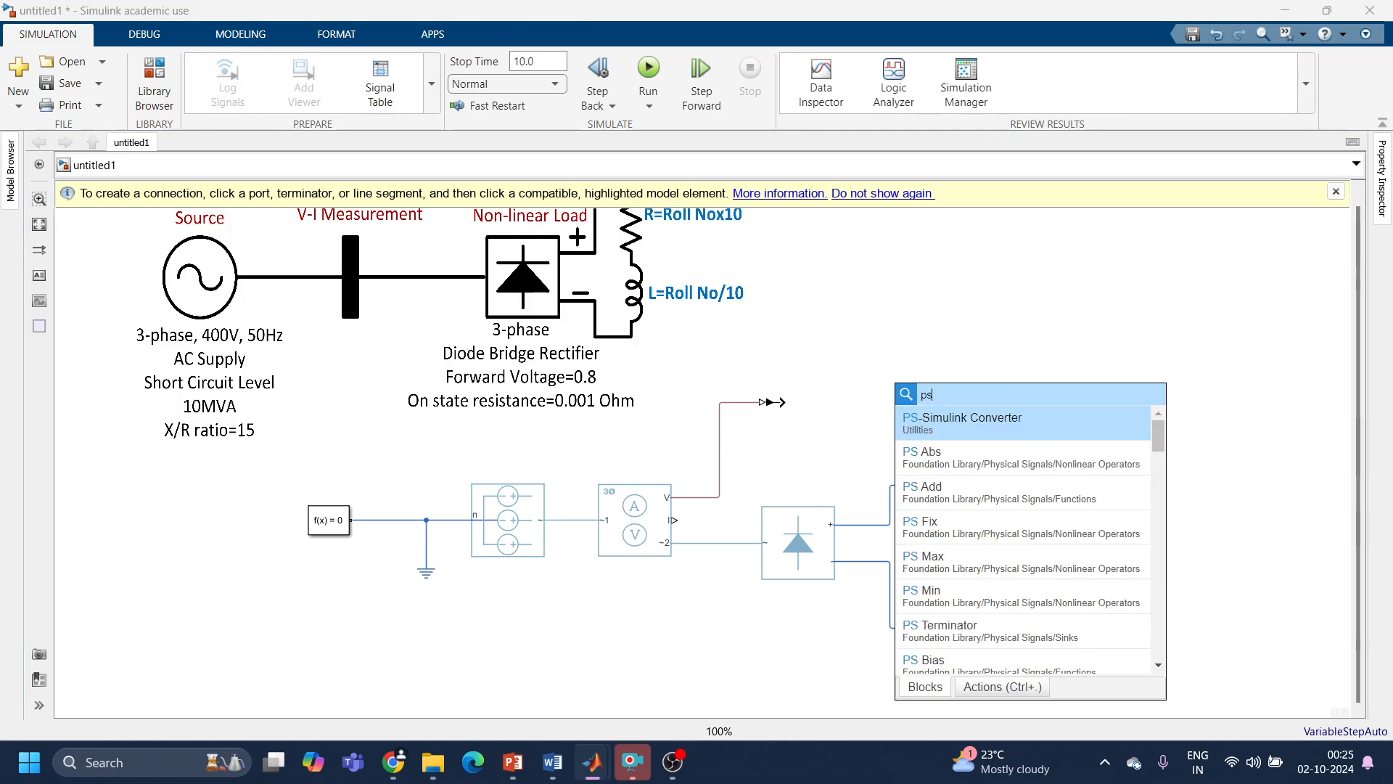
{"action": "left_click", "coordinate": [980, 427]}
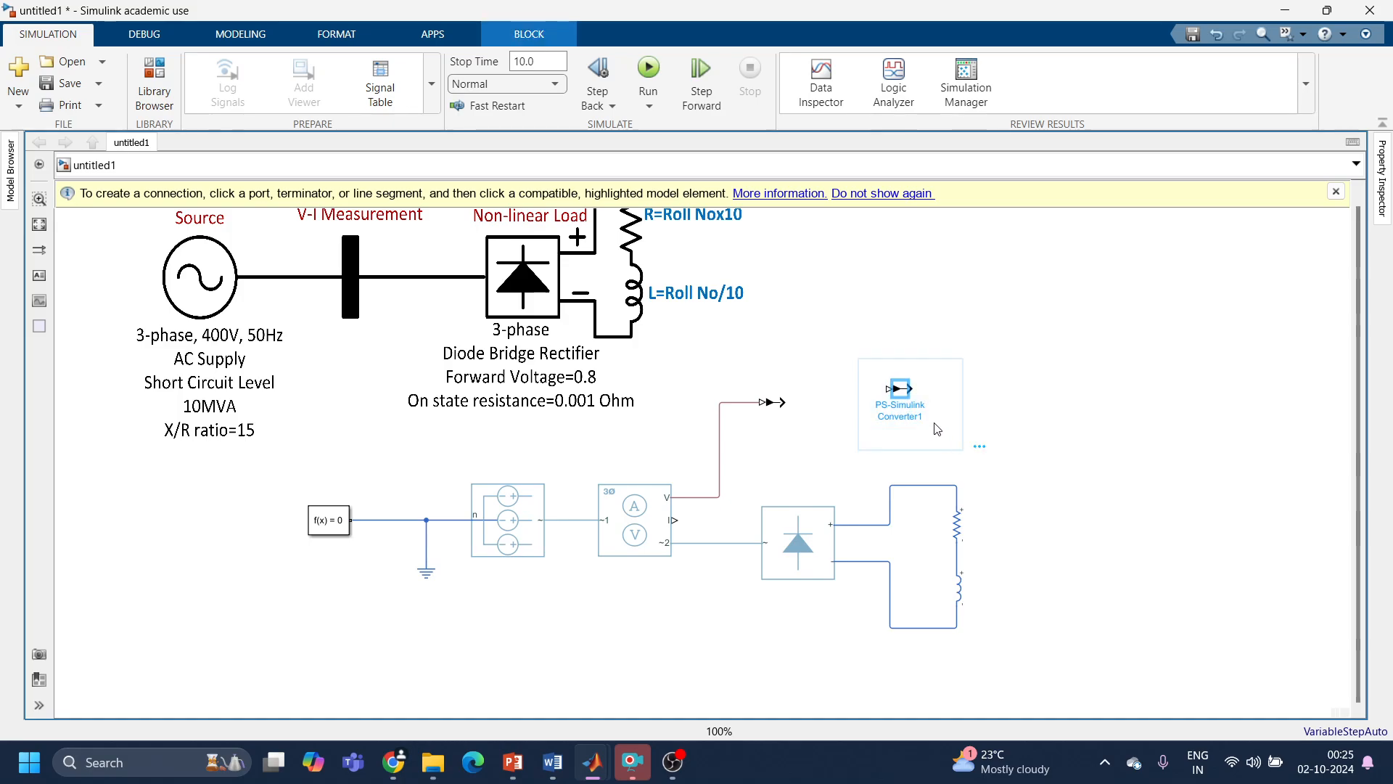
{"action": "left_click_drag", "start_coordinate": [809, 460], "coordinate": [773, 466]}
{"action": "left_click_drag", "start_coordinate": [674, 524], "coordinate": [758, 459]}
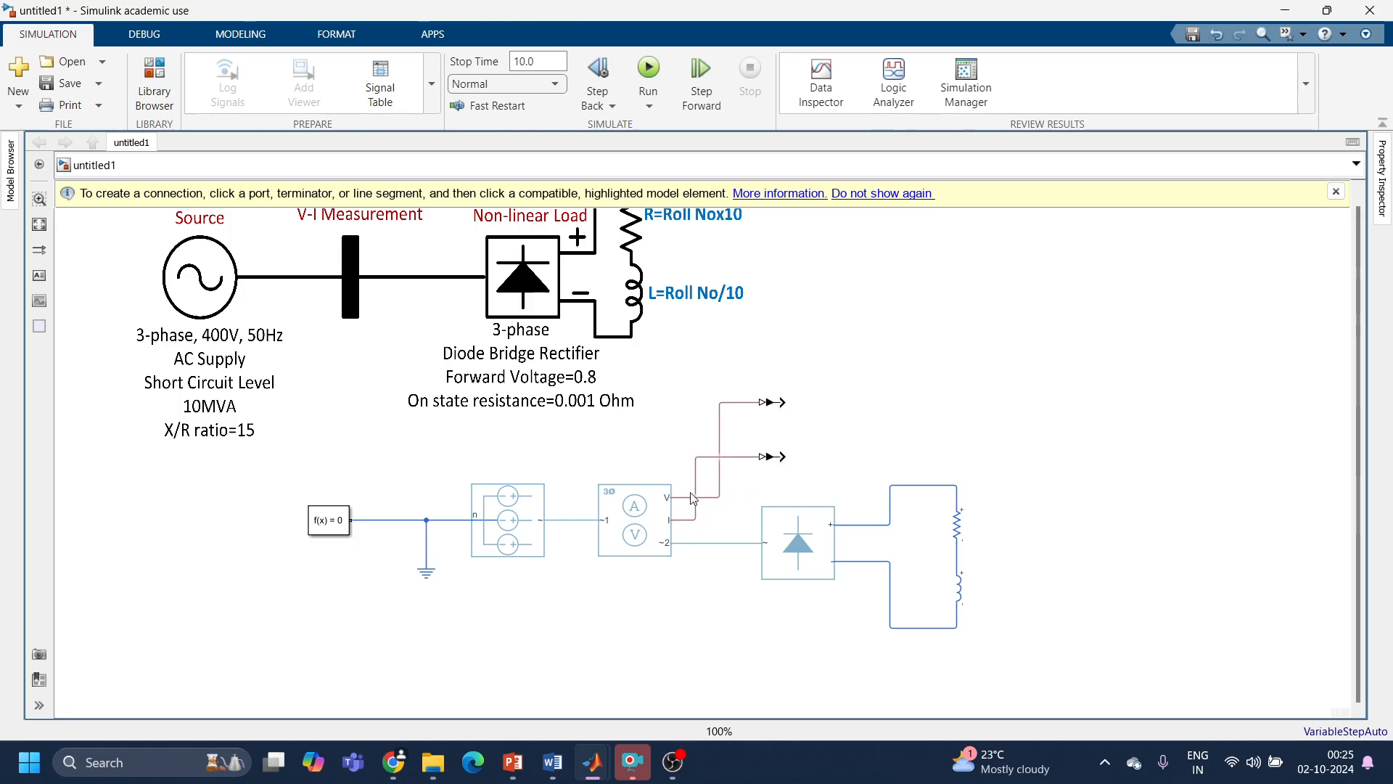
{"action": "left_click_drag", "start_coordinate": [695, 498], "coordinate": [751, 498]}
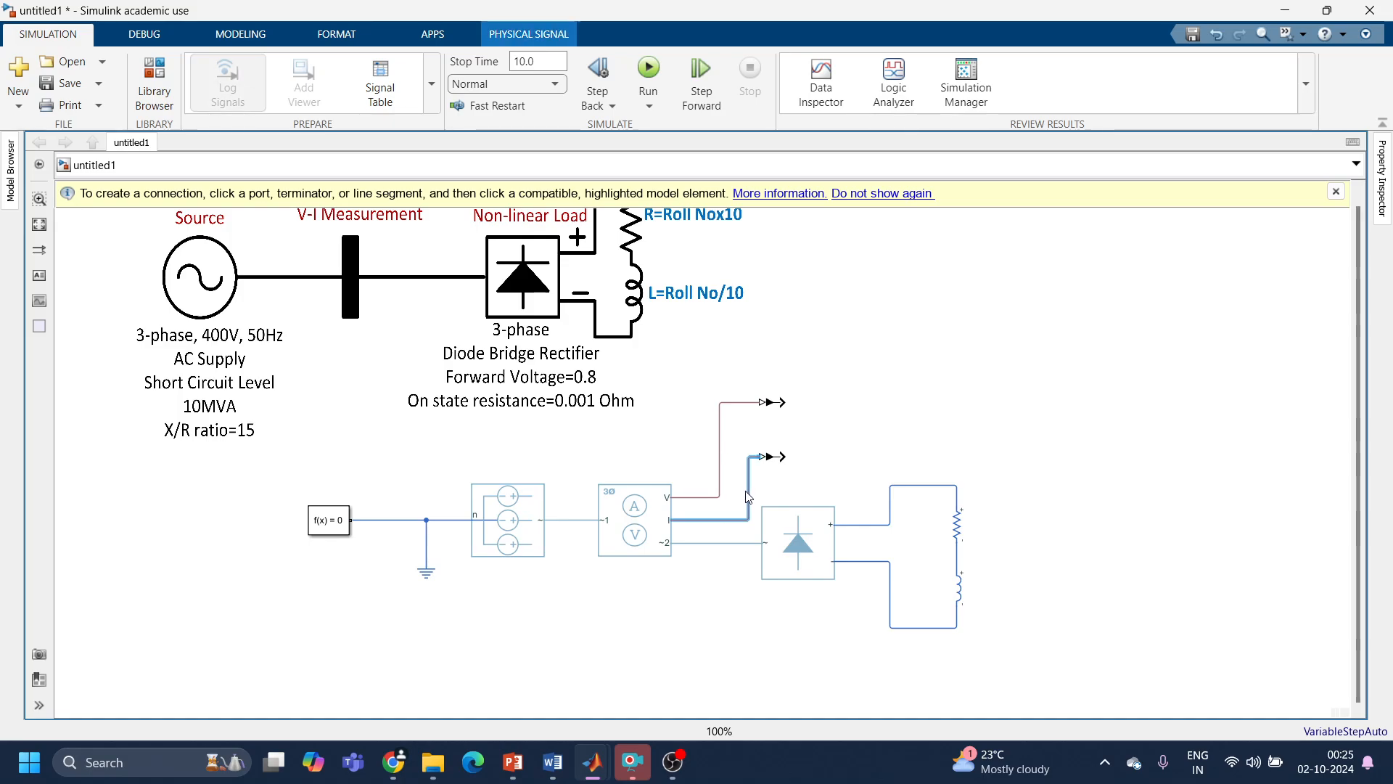
Step: Move the voltage converter higher and further out, and reroute the V and I lines so they no longer cross
{"action": "left_click", "coordinate": [773, 404]}
{"action": "left_click_drag", "start_coordinate": [774, 412], "coordinate": [841, 338]}
{"action": "left_click_drag", "start_coordinate": [724, 499], "coordinate": [746, 334]}
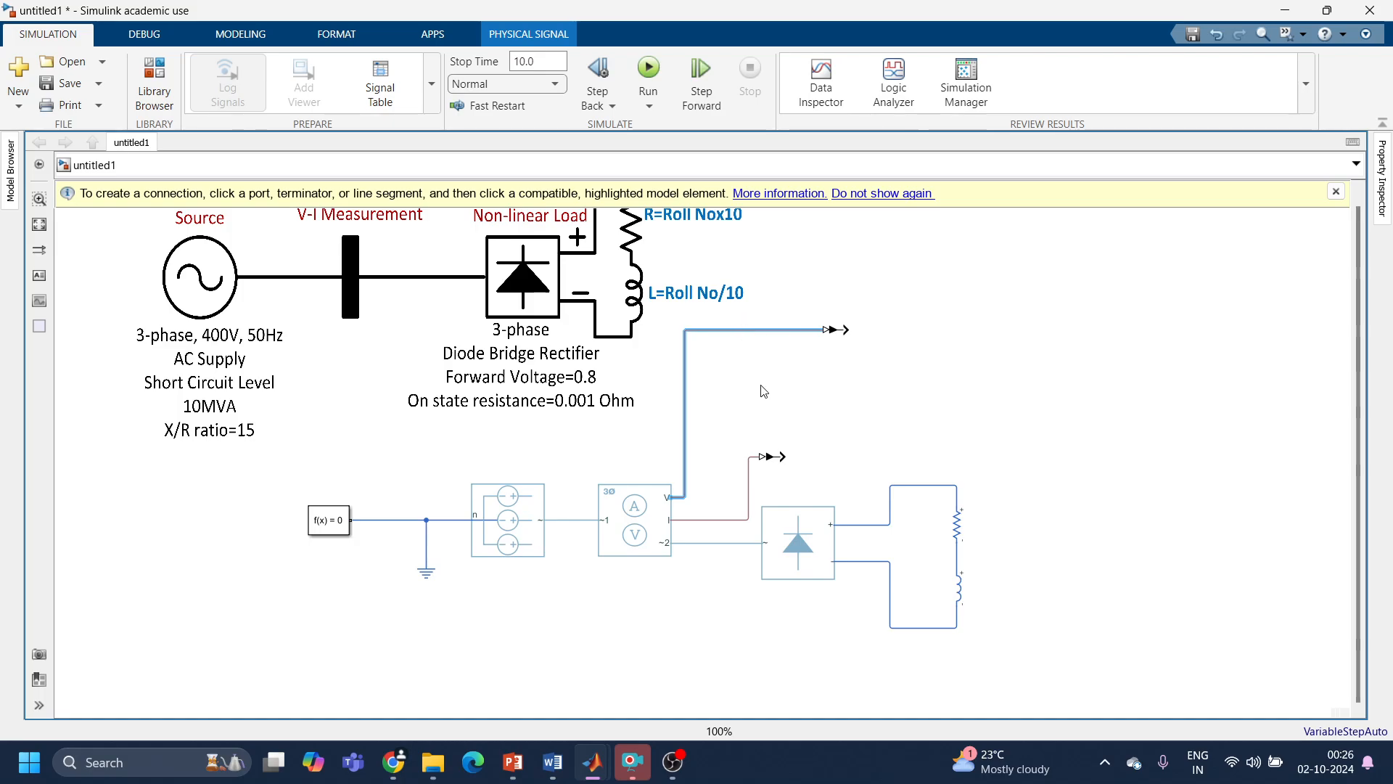
{"action": "left_click_drag", "start_coordinate": [749, 481], "coordinate": [728, 482]}
Step: Set the three-phase current and voltage sensor's voltage measurement type to phase-to-ground voltage
{"action": "left_click", "coordinate": [839, 331]}
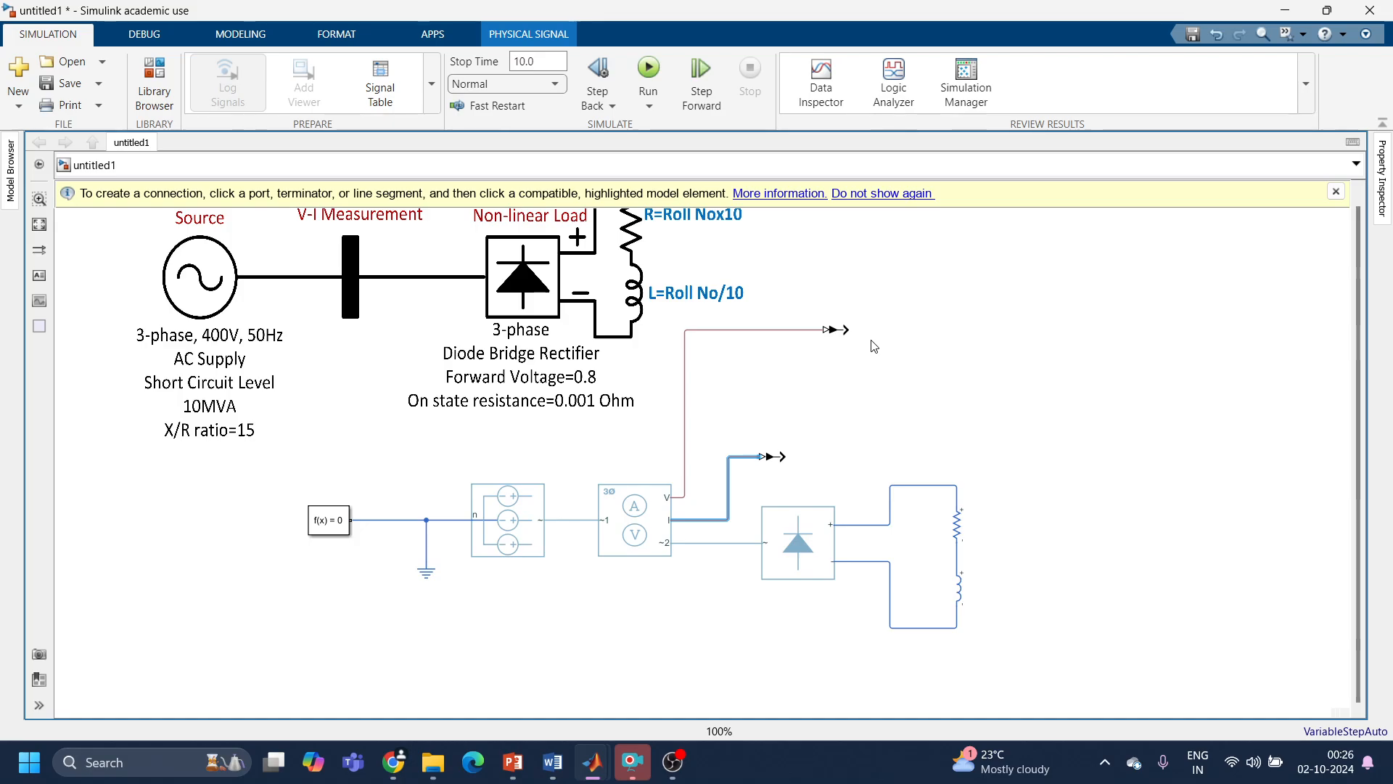
{"action": "double_click", "coordinate": [647, 513]}
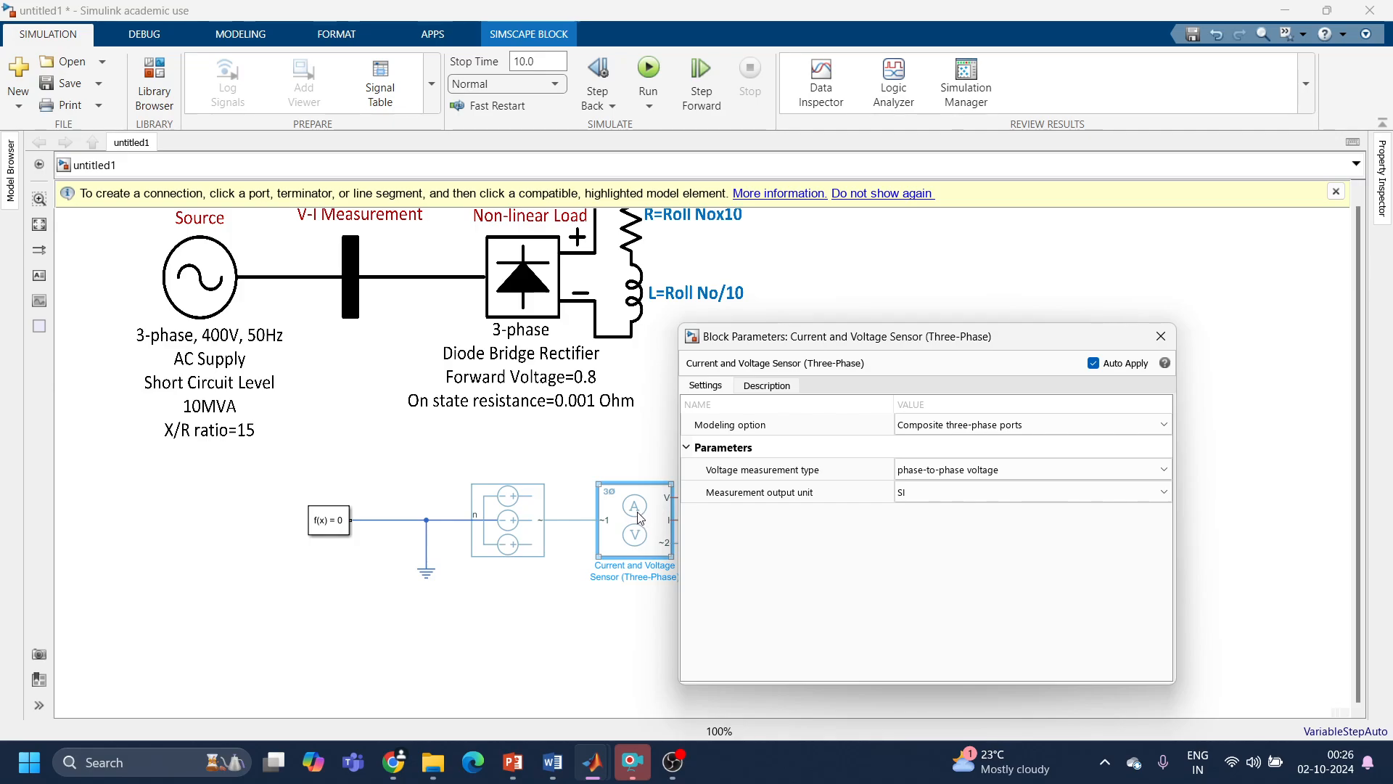
{"action": "left_click", "coordinate": [969, 473]}
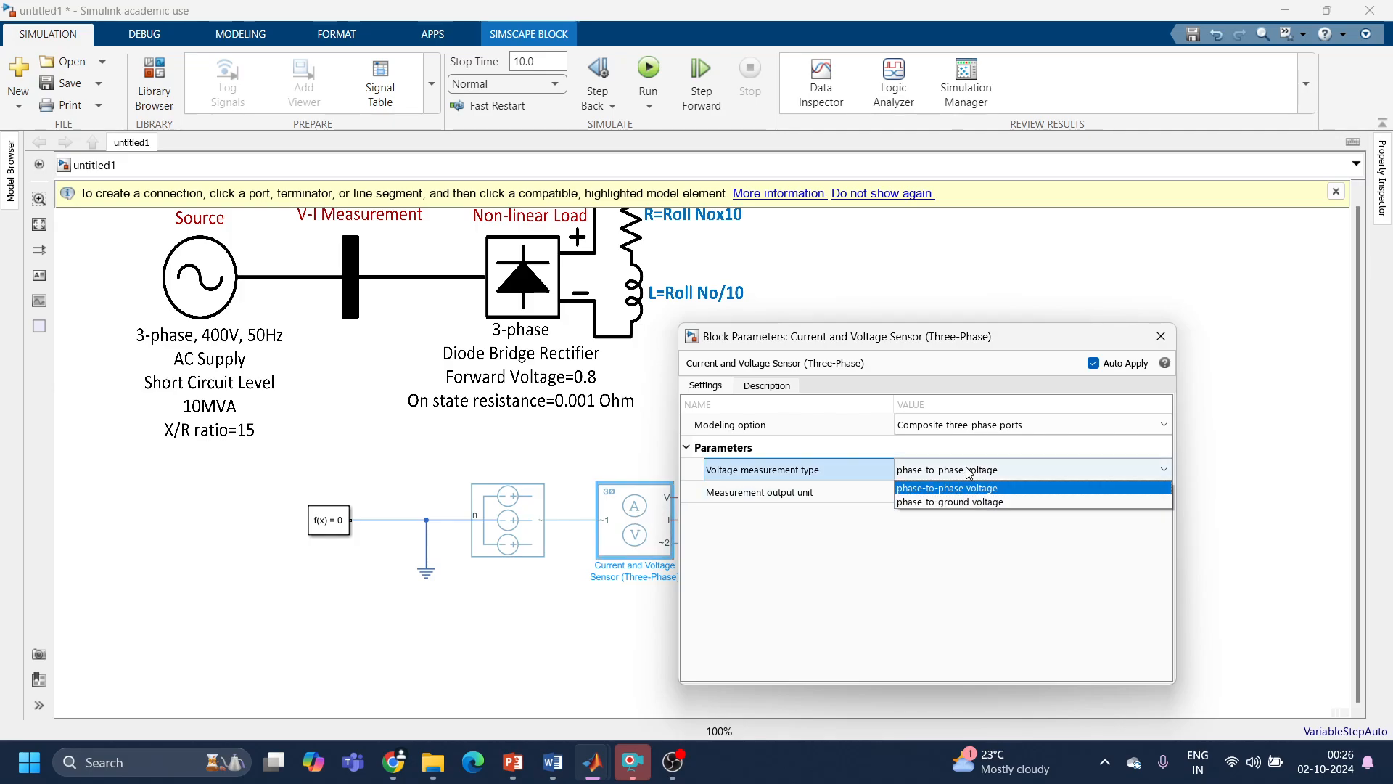
{"action": "left_click", "coordinate": [960, 502]}
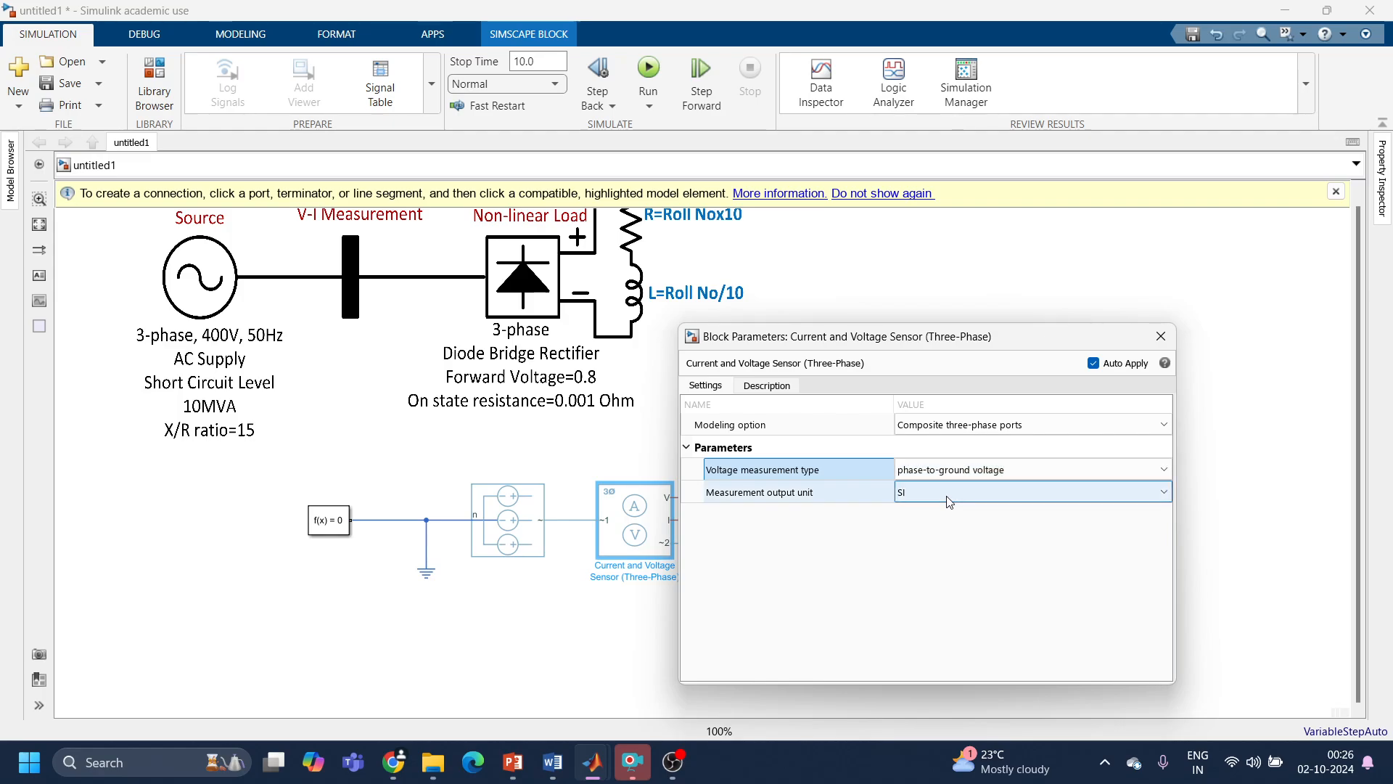
{"action": "left_click", "coordinate": [1162, 340]}
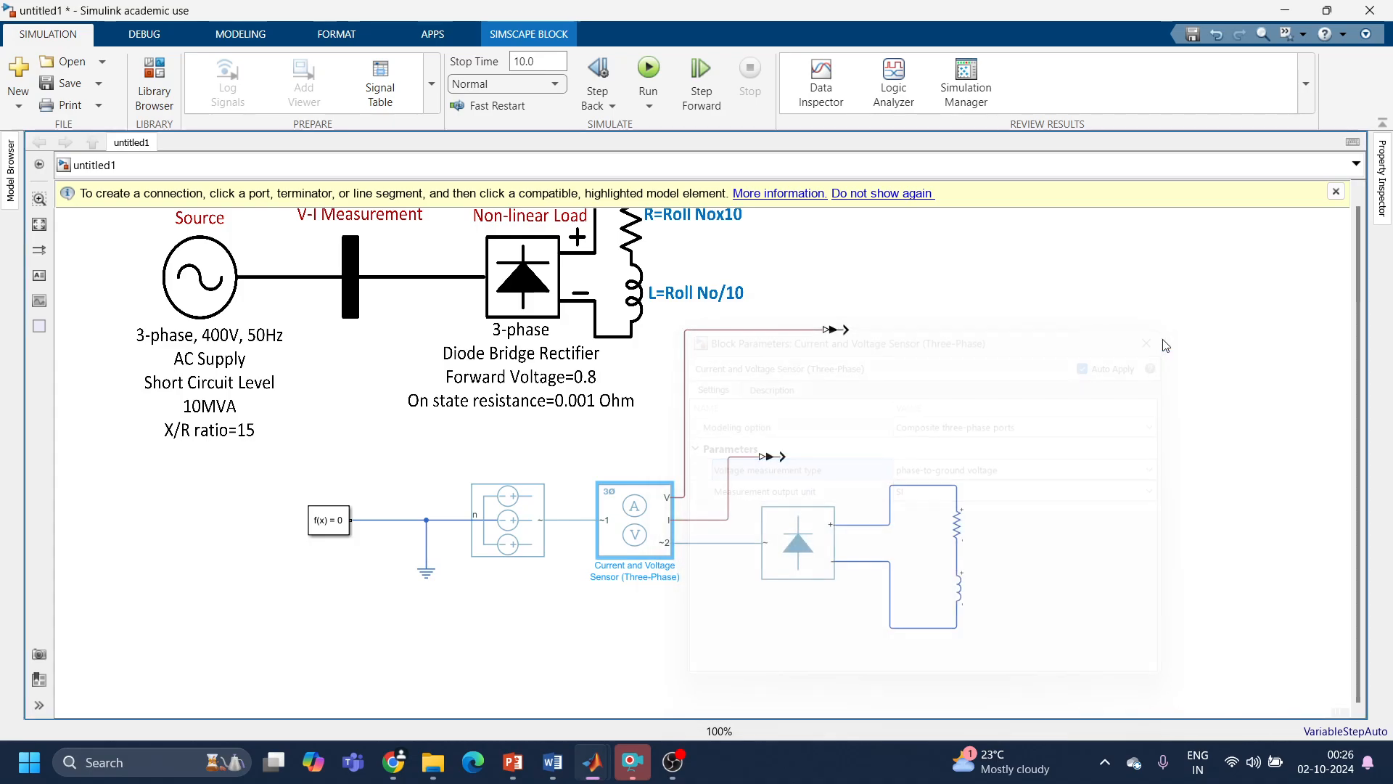
Step: Add a Scope block beside the upper converter and connect the voltage converter's output to it
{"action": "double_click", "coordinate": [938, 346]}
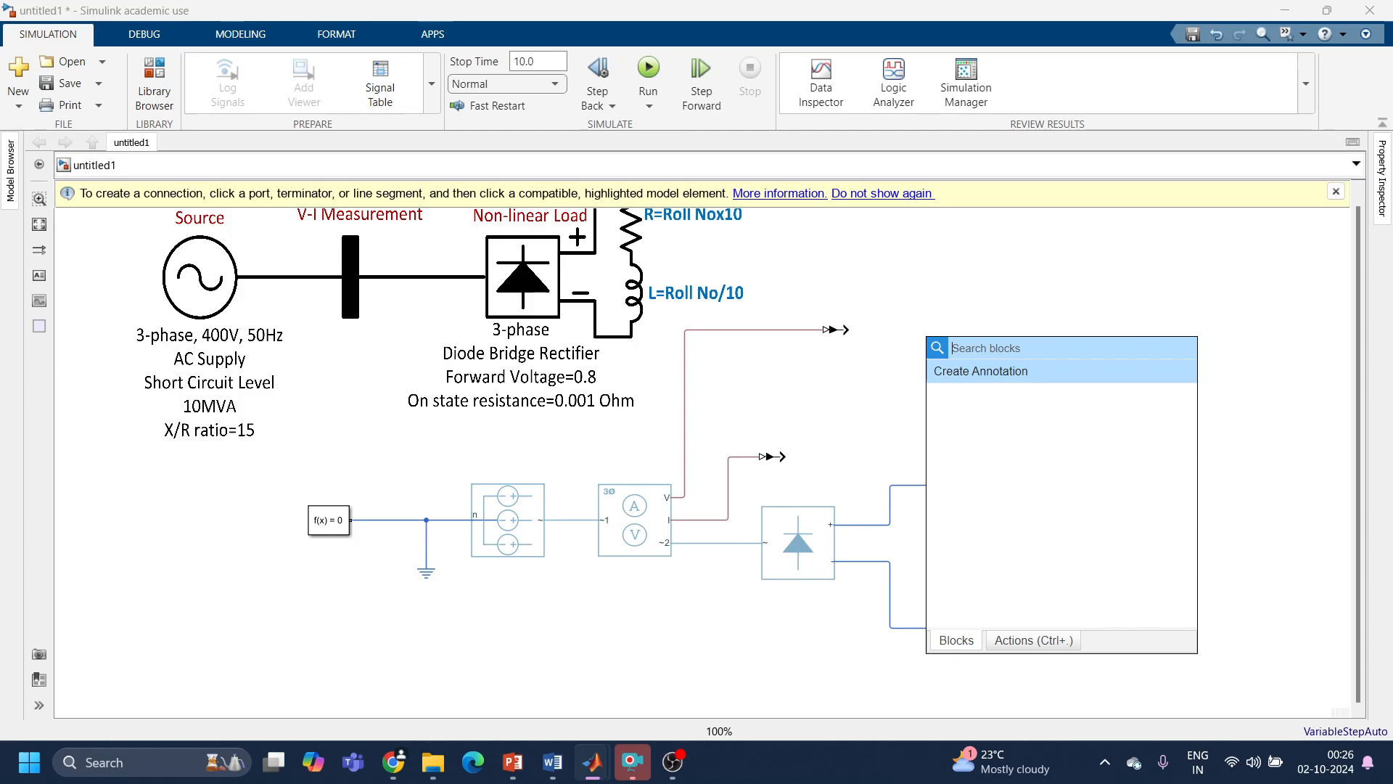
{"action": "type", "text": "d"}
{"action": "key", "text": "BackSpace"}
{"action": "type", "text": "dem"}
{"action": "key", "text": "BackSpace"}
{"action": "key", "text": "BackSpace"}
{"action": "key", "text": "BackSpace"}
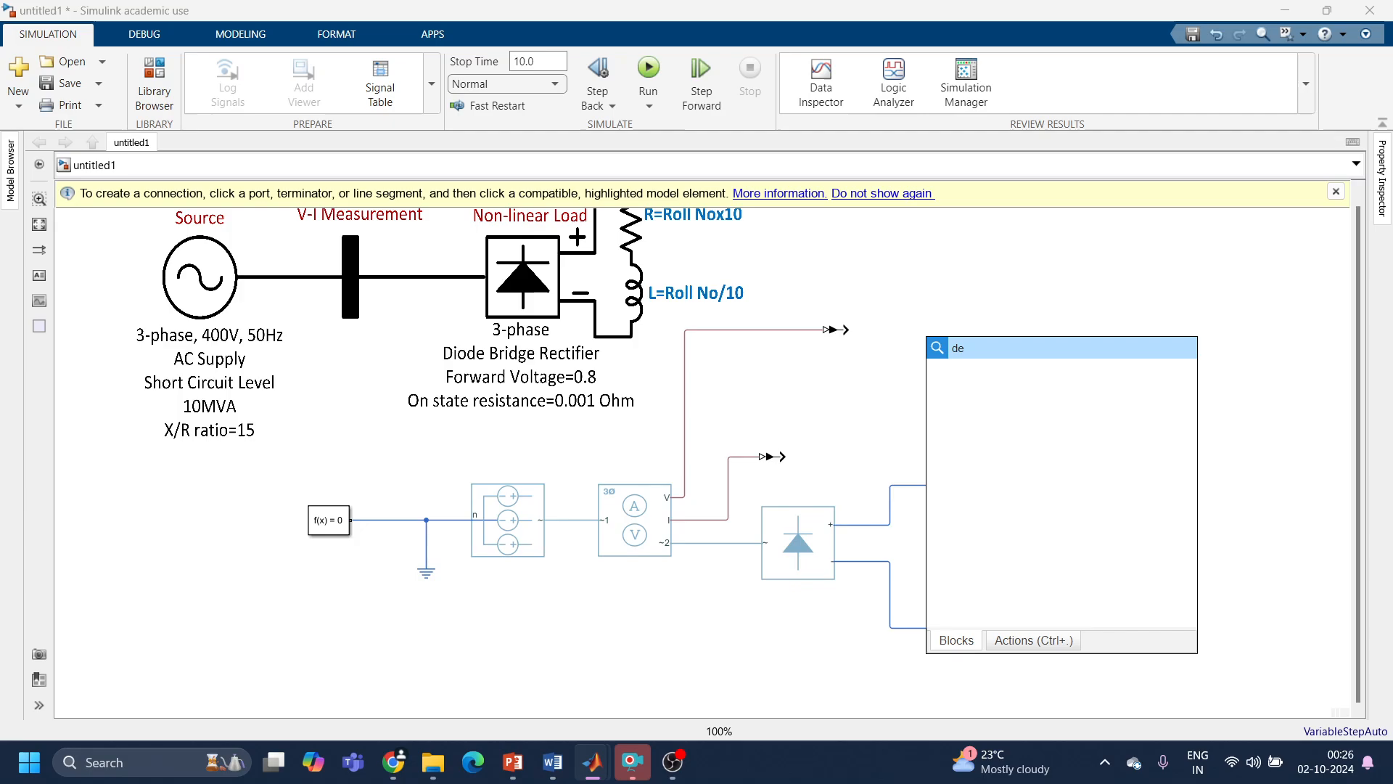
{"action": "type", "text": "s"}
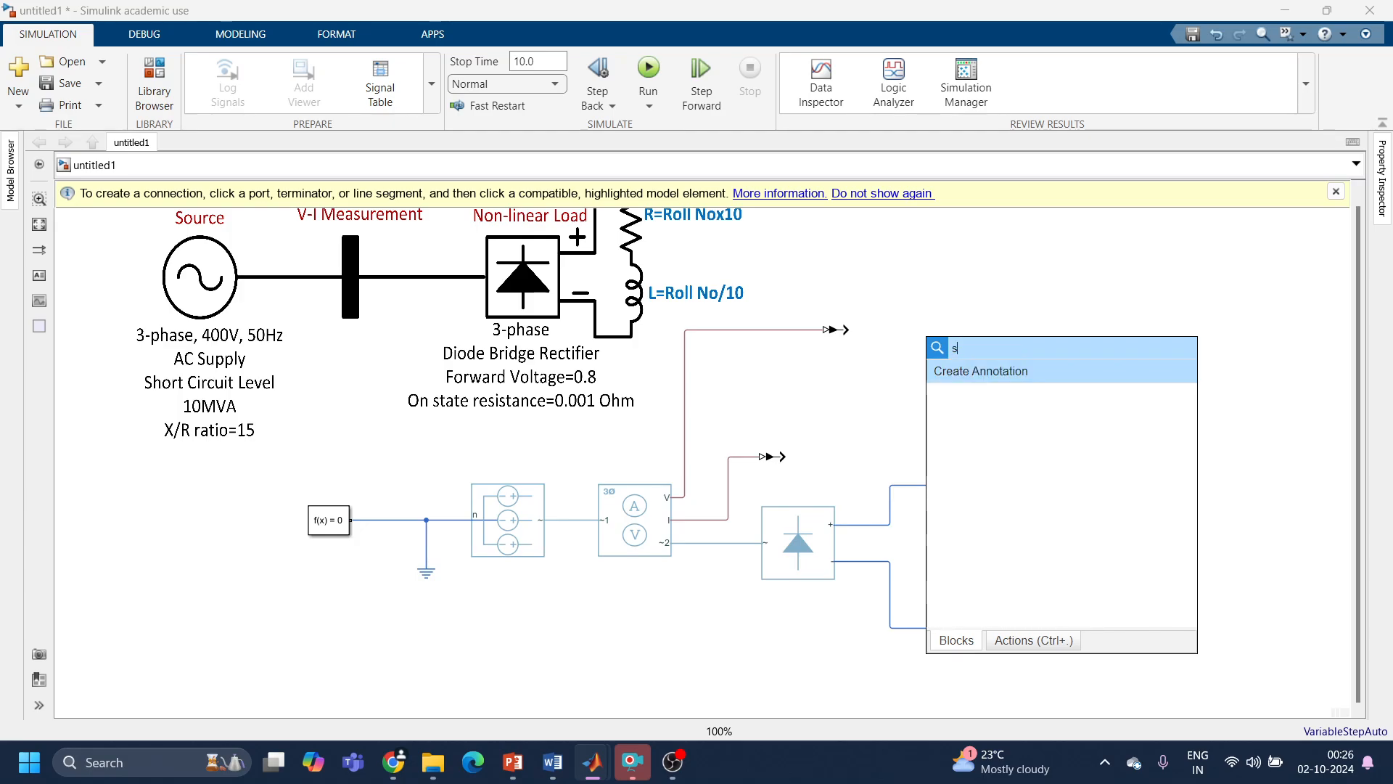
{"action": "type", "text": "can"}
{"action": "key", "text": "BackSpace"}
{"action": "key", "text": "BackSpace"}
{"action": "type", "text": "op"}
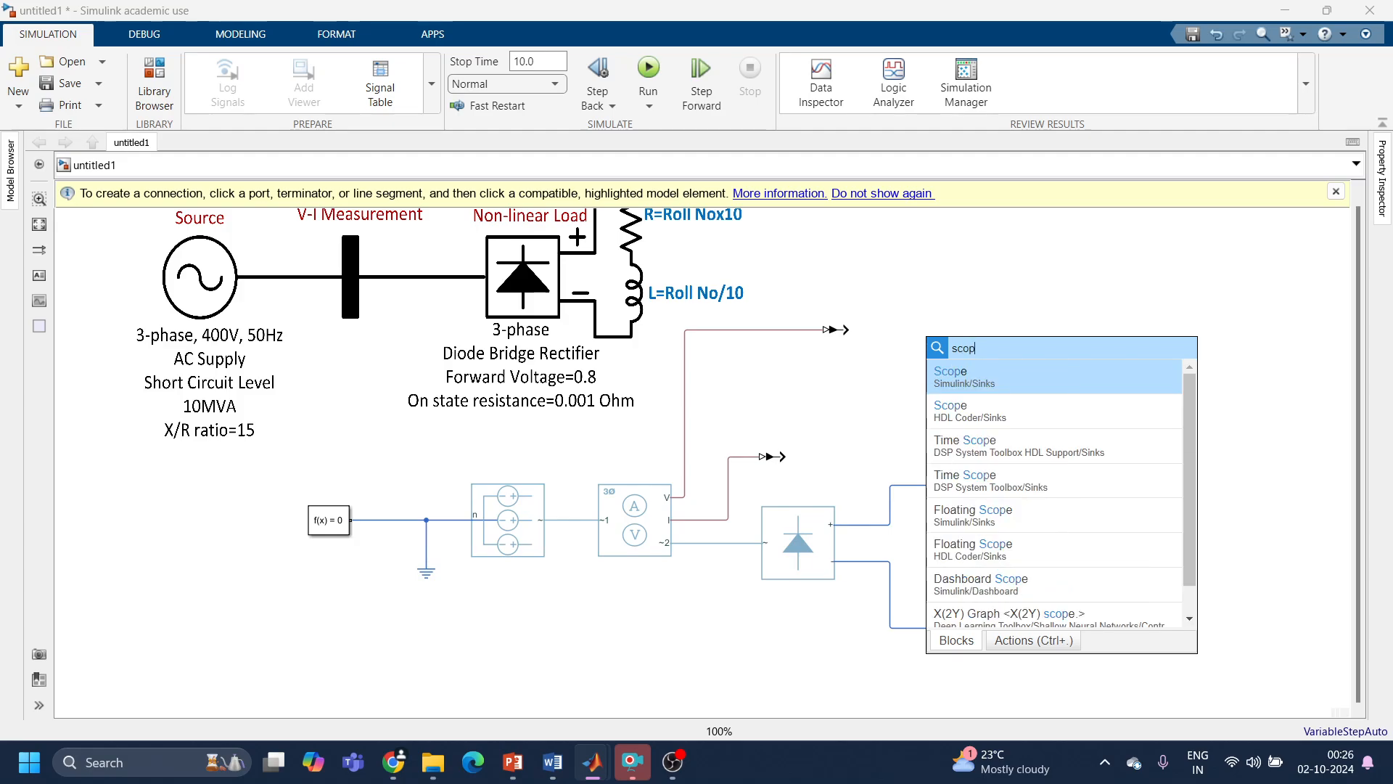
{"action": "key", "text": "Return"}
{"action": "left_click_drag", "start_coordinate": [841, 330], "coordinate": [831, 458]}
{"action": "key", "text": "Delete"}
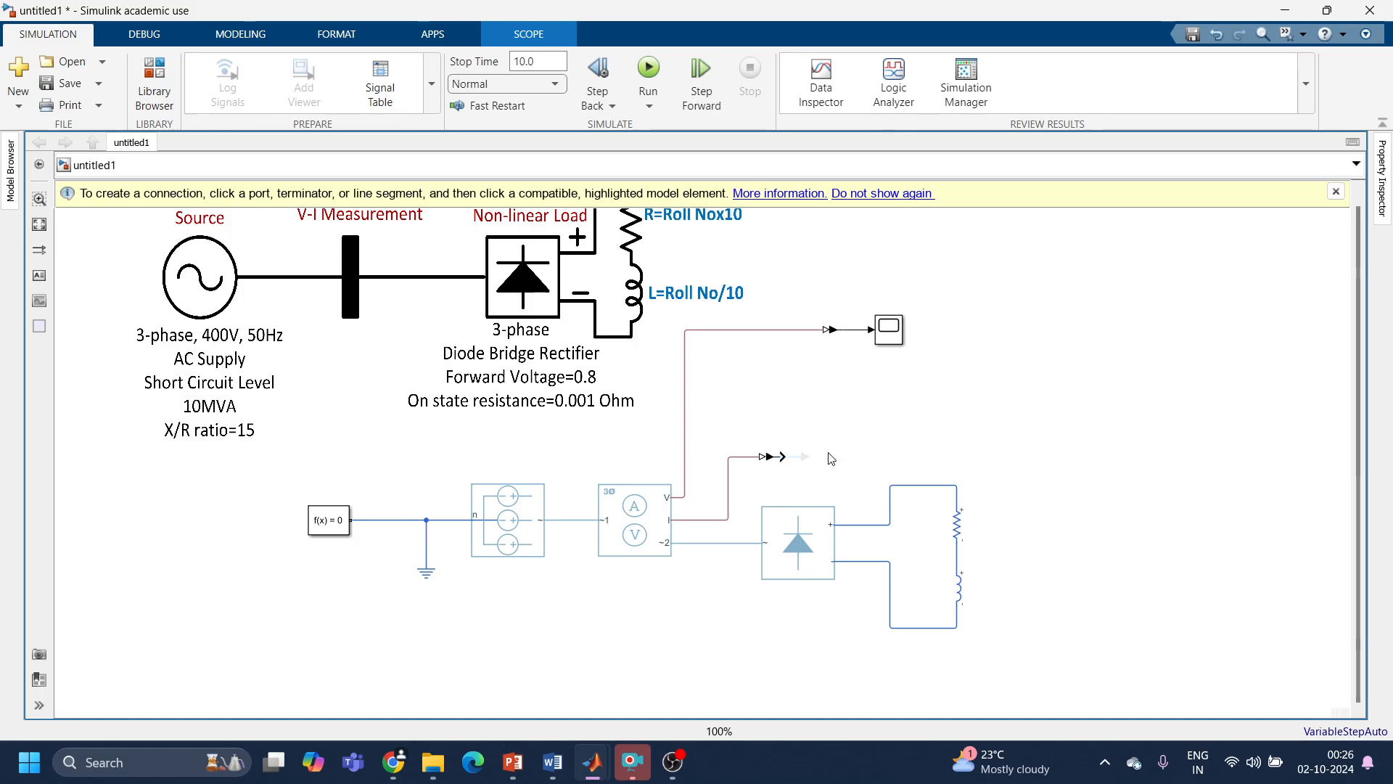
Step: Set the scope's layout to two vertically stacked displays and try to give it 2 input ports
{"action": "left_click", "coordinate": [893, 333]}
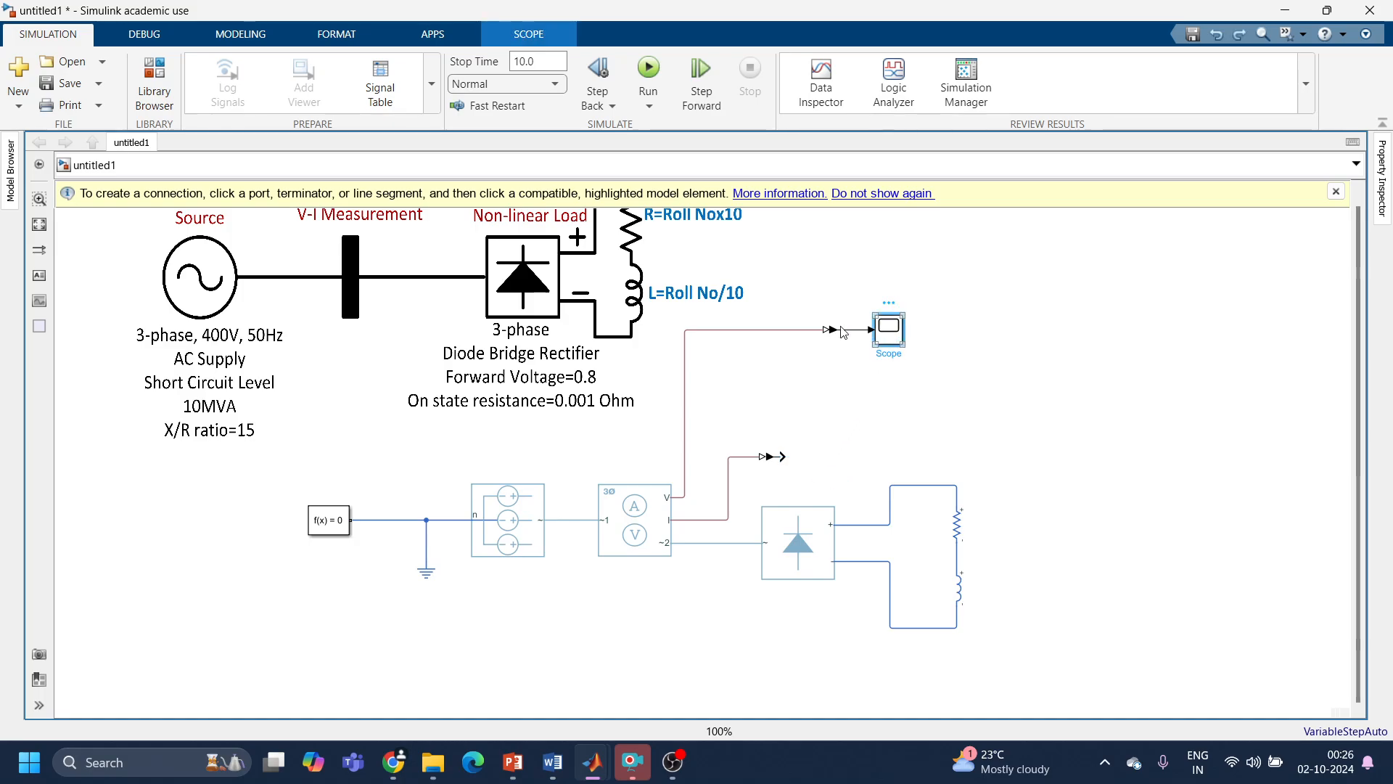
{"action": "double_click", "coordinate": [892, 343]}
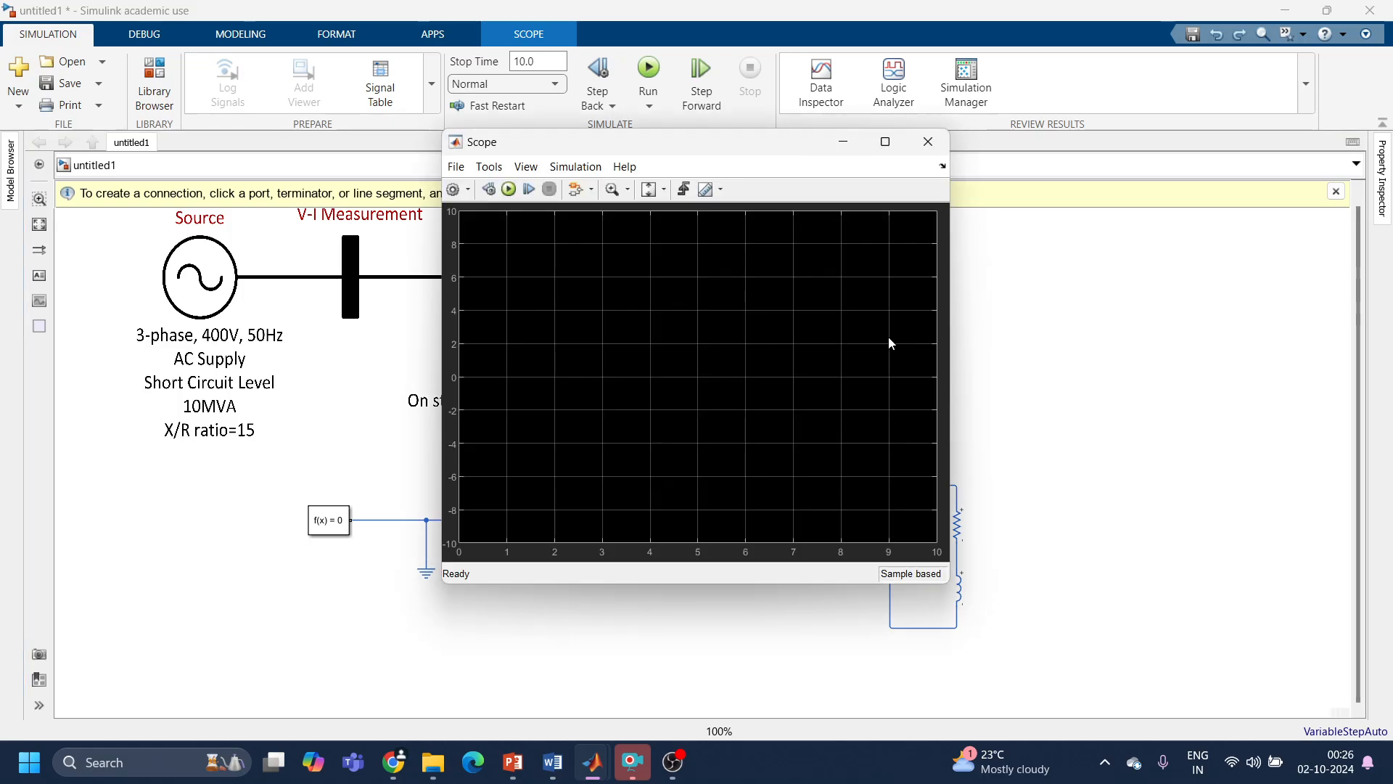
{"action": "left_click", "coordinate": [453, 190]}
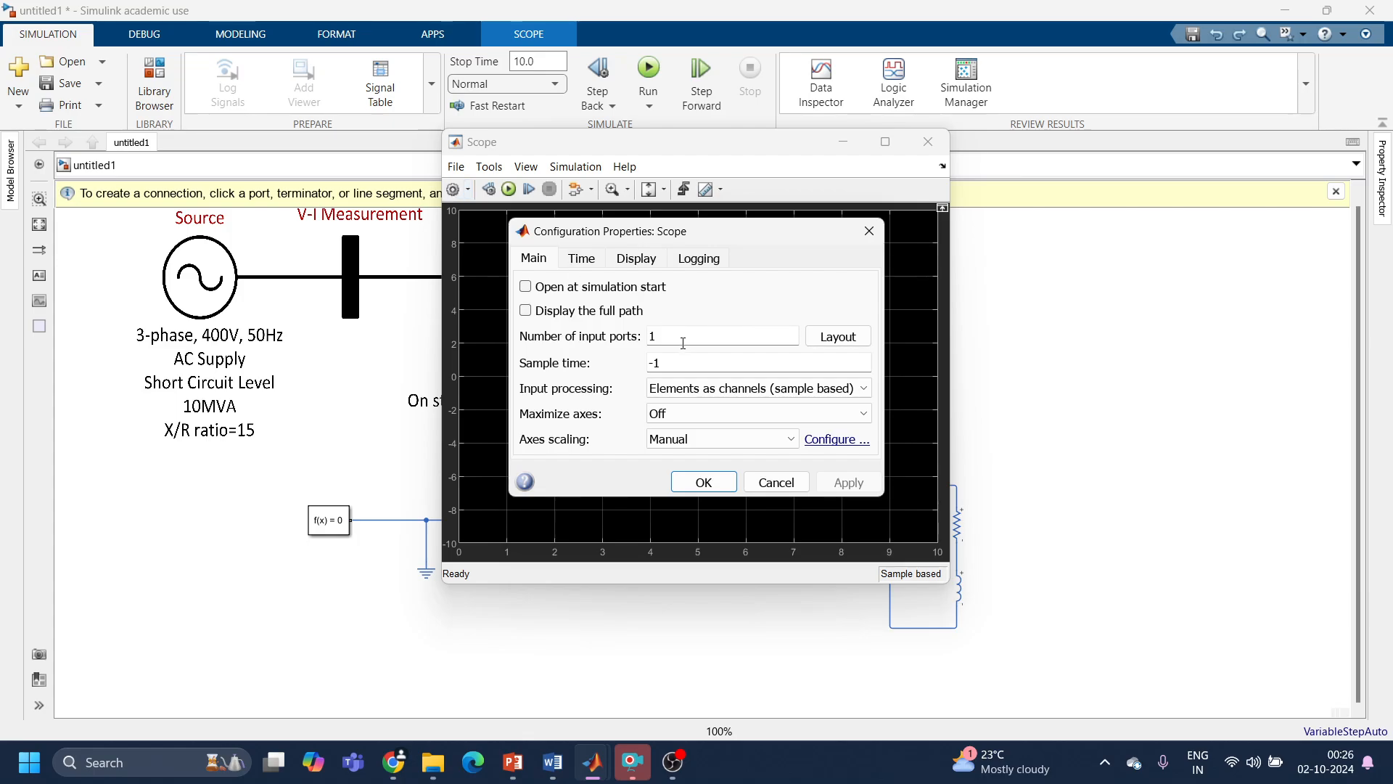
{"action": "type", "text": "2"}
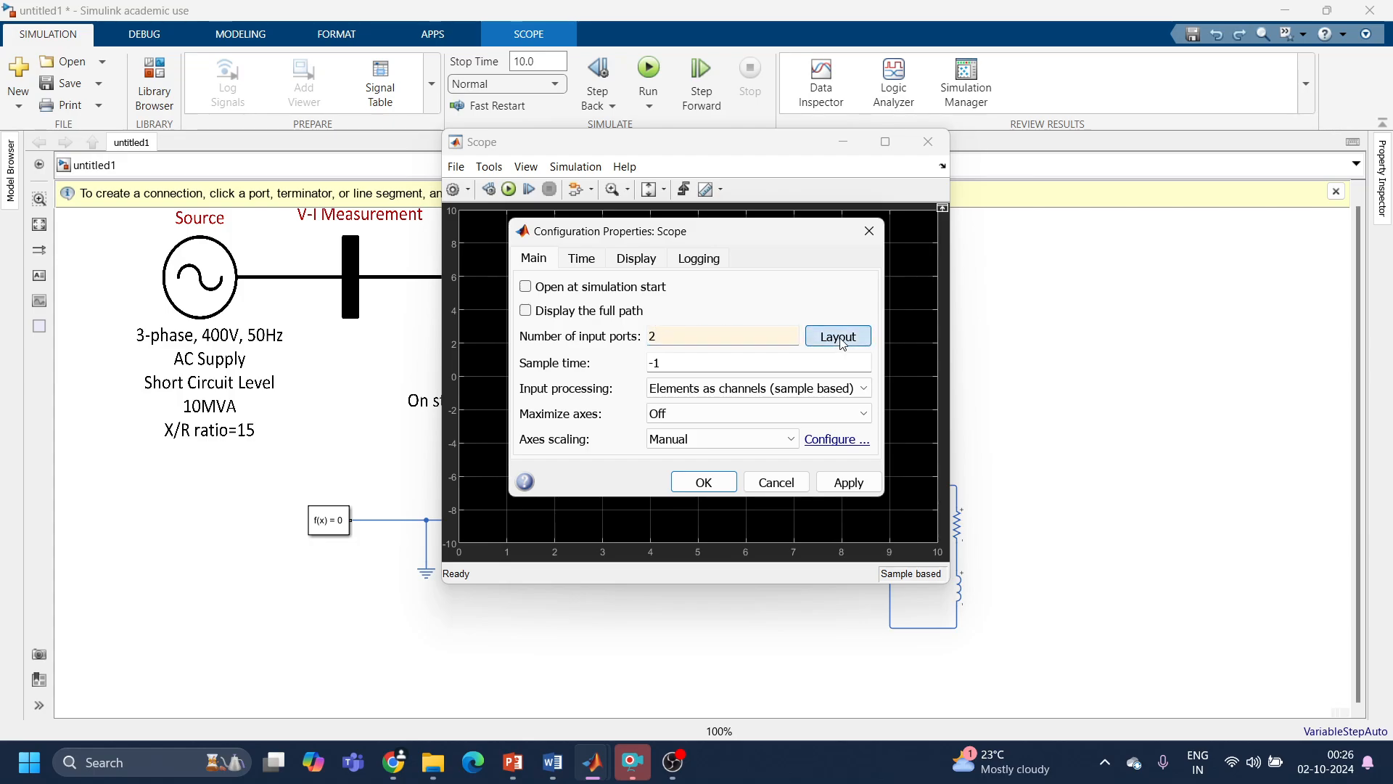
{"action": "left_click", "coordinate": [840, 341]}
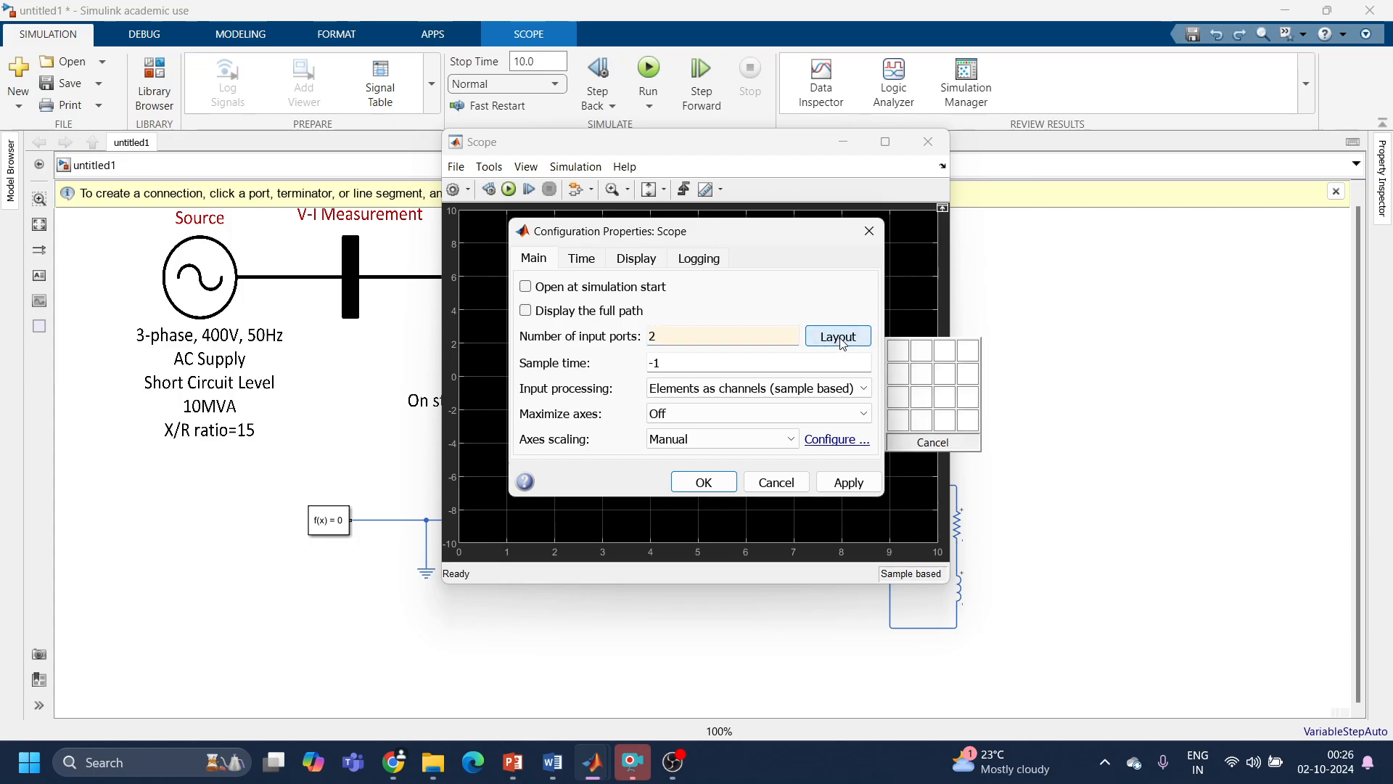
{"action": "left_click", "coordinate": [903, 372]}
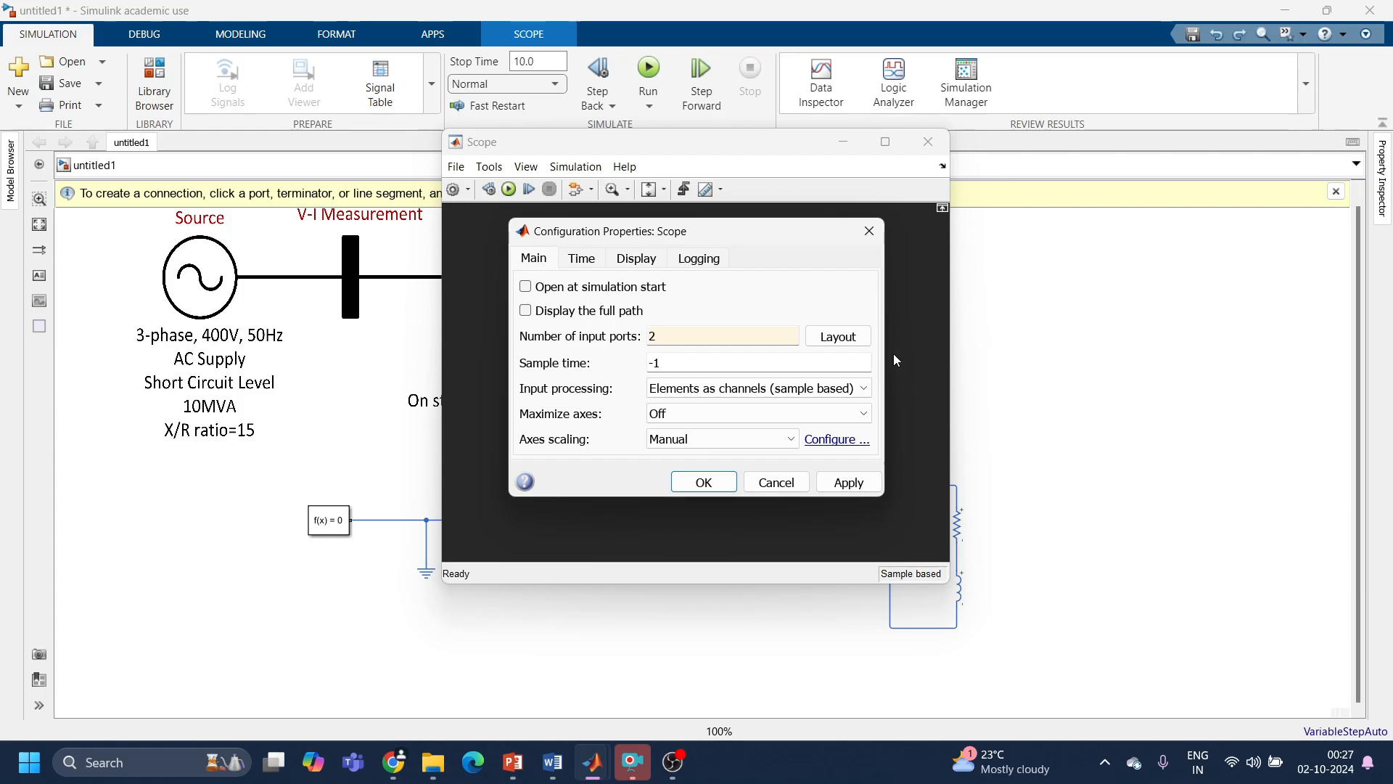
{"action": "left_click", "coordinate": [869, 233]}
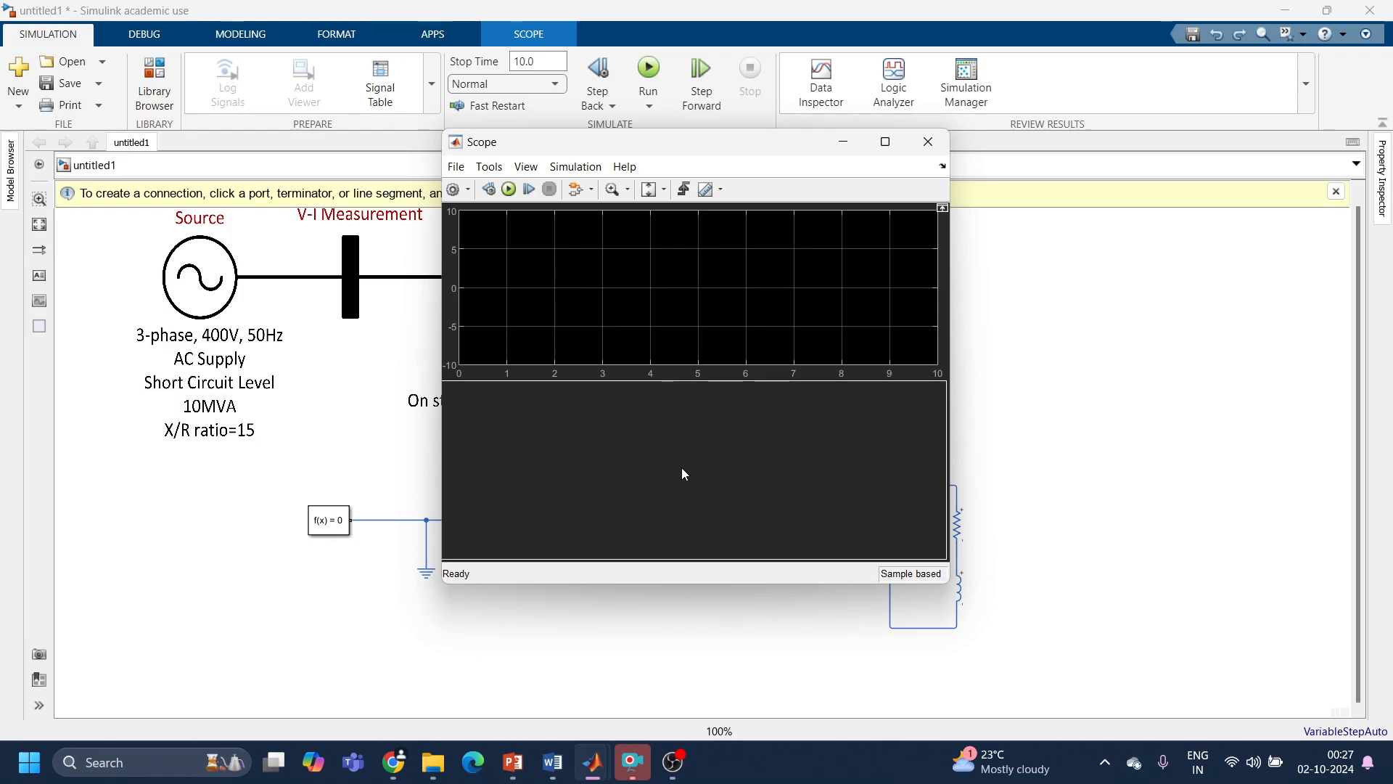
{"action": "left_click", "coordinate": [928, 142]}
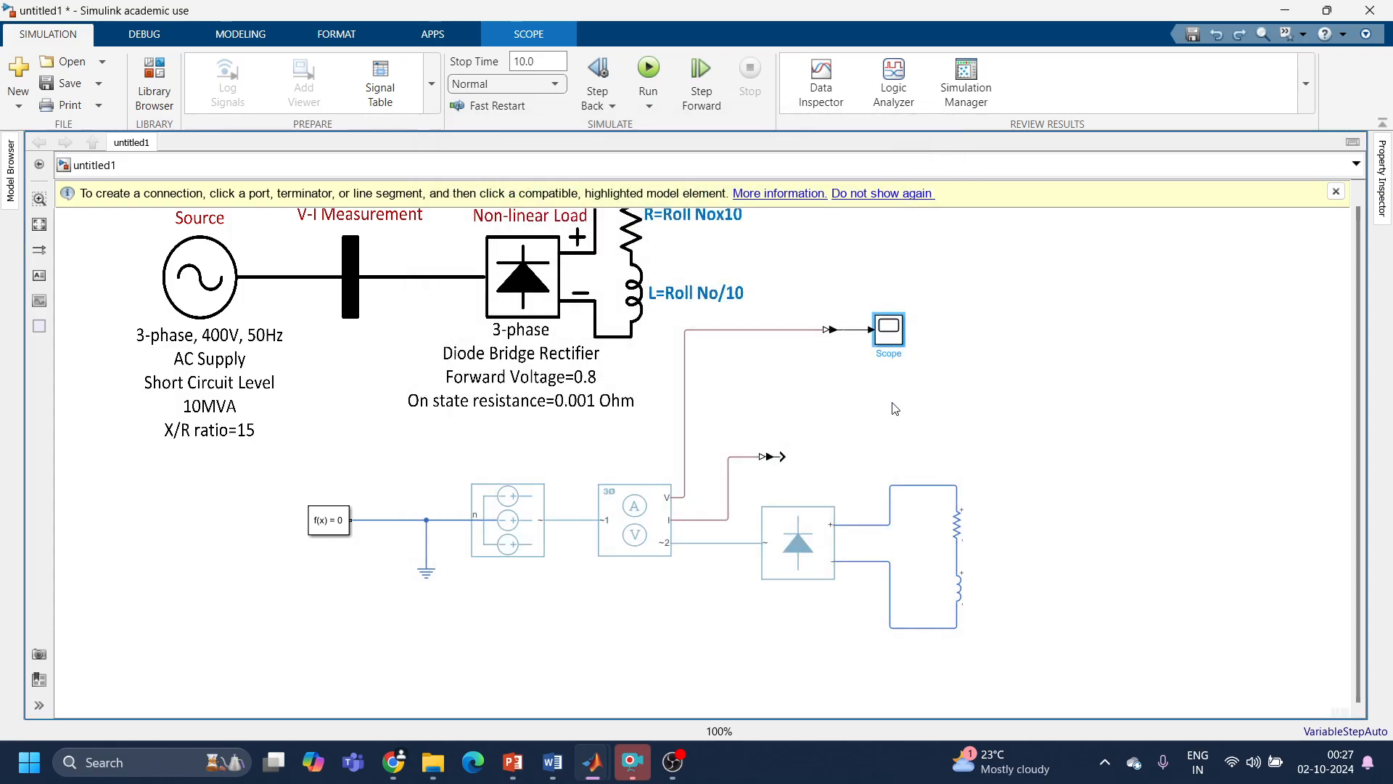
Step: Set the scope's number of input ports to 2 and apply the change
{"action": "double_click", "coordinate": [893, 330]}
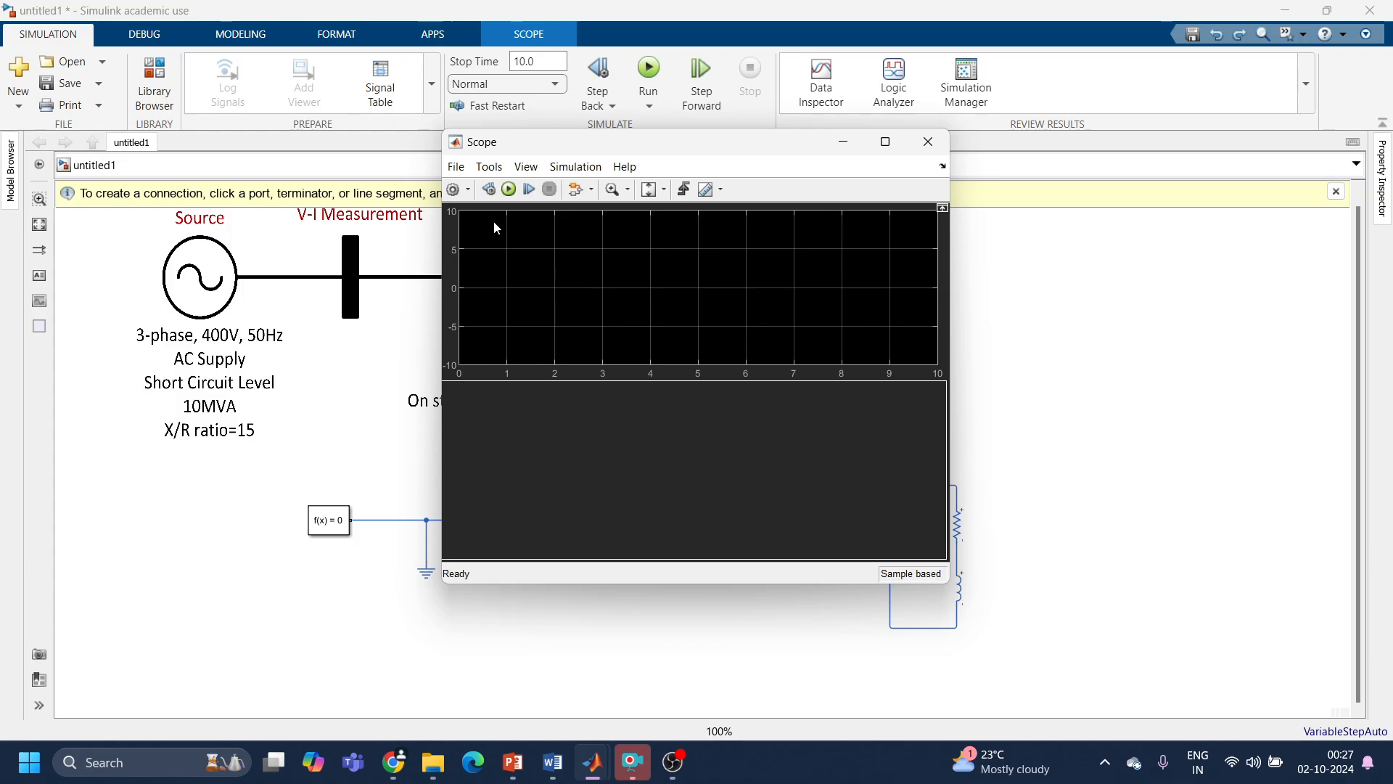
{"action": "left_click", "coordinate": [454, 190]}
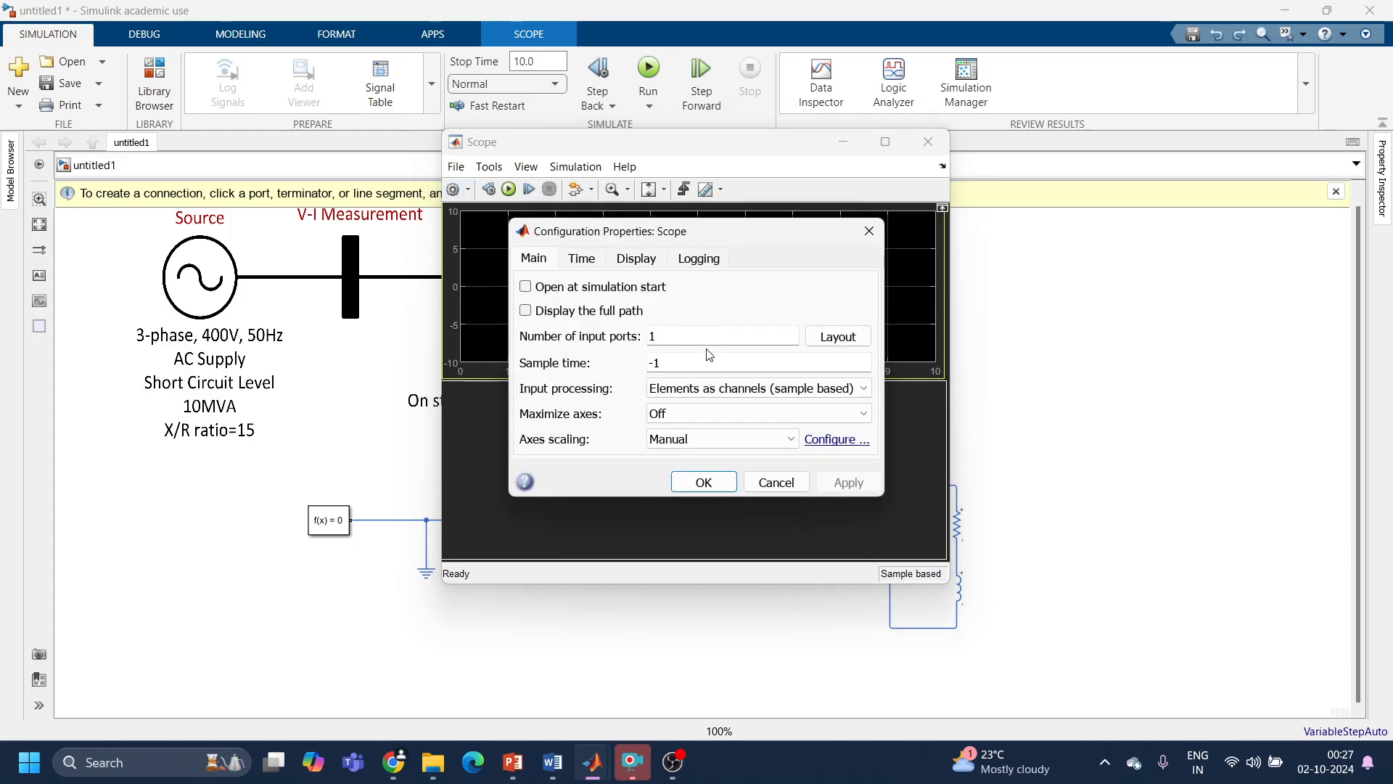
{"action": "type", "text": "2"}
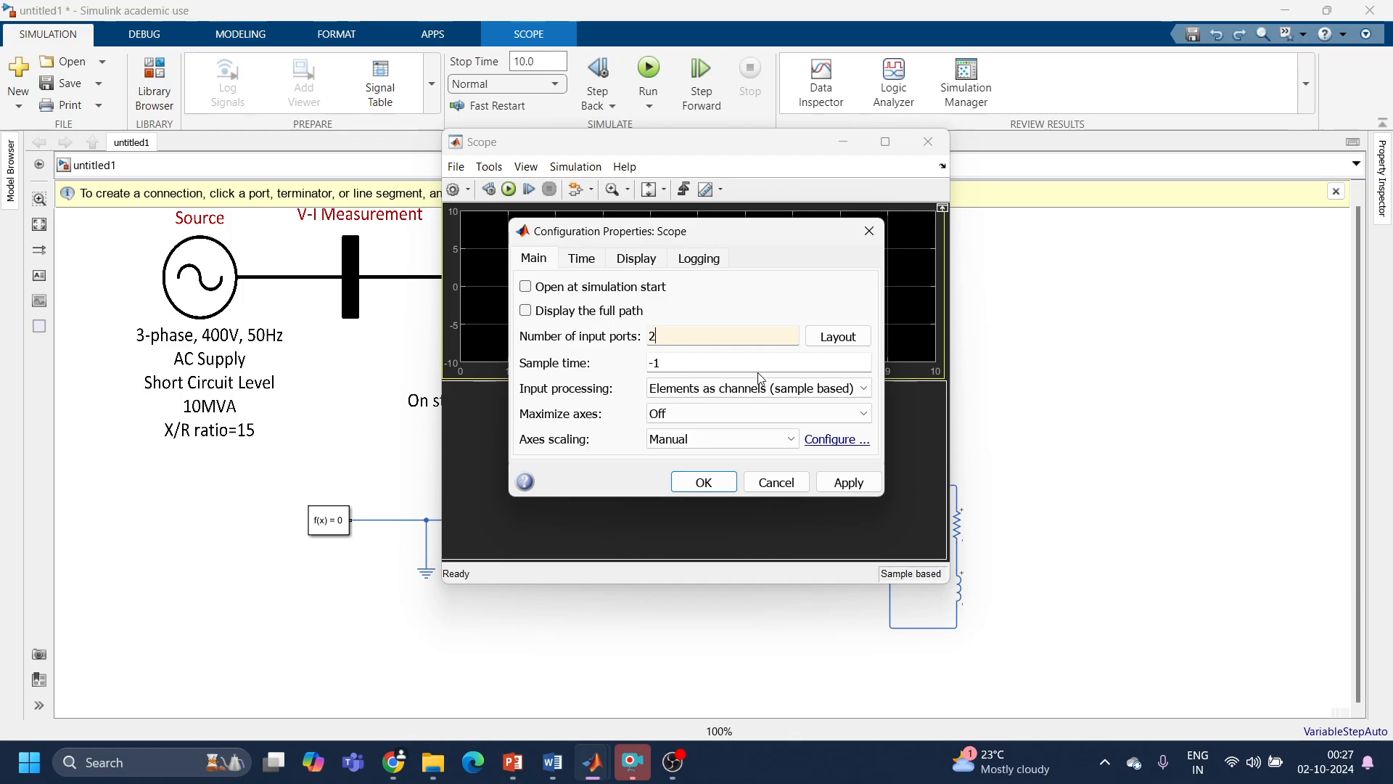
{"action": "left_click", "coordinate": [862, 484]}
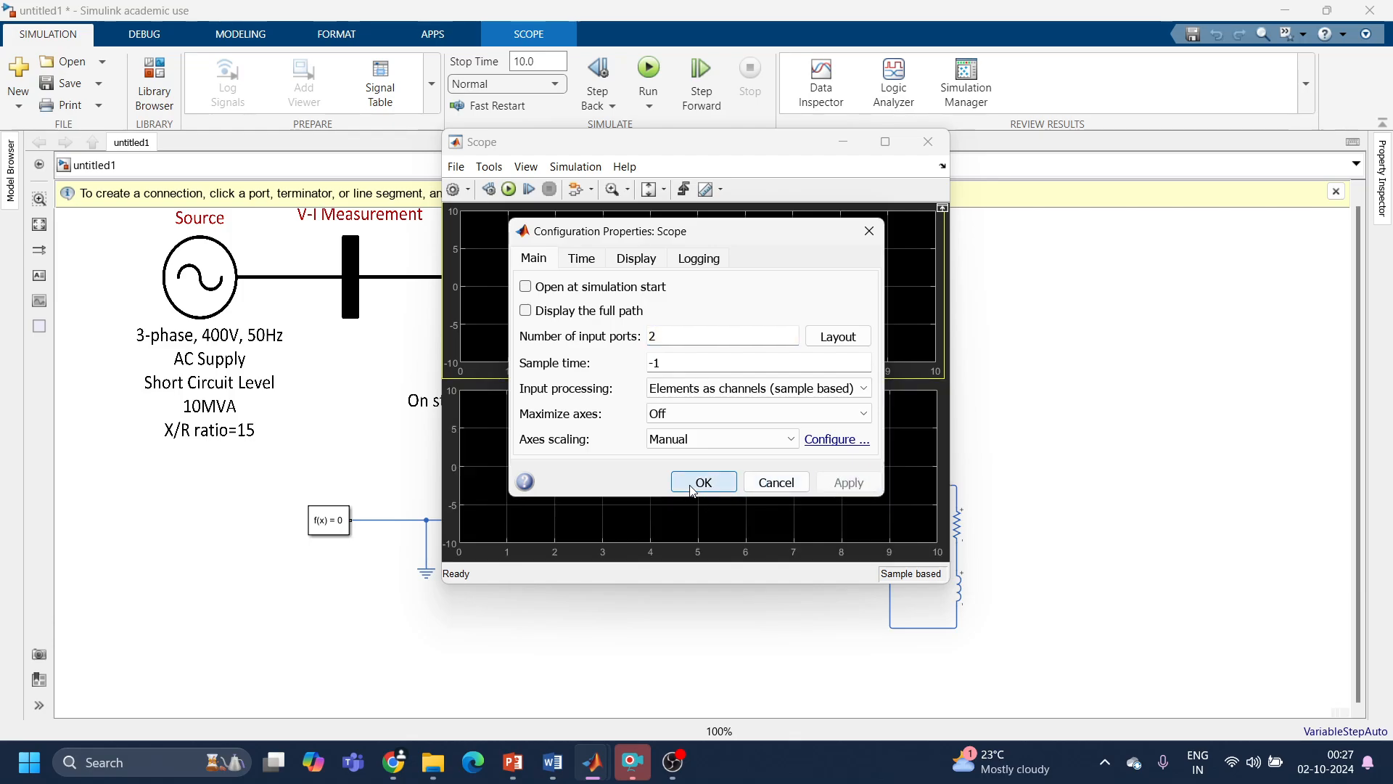
{"action": "left_click", "coordinate": [698, 485]}
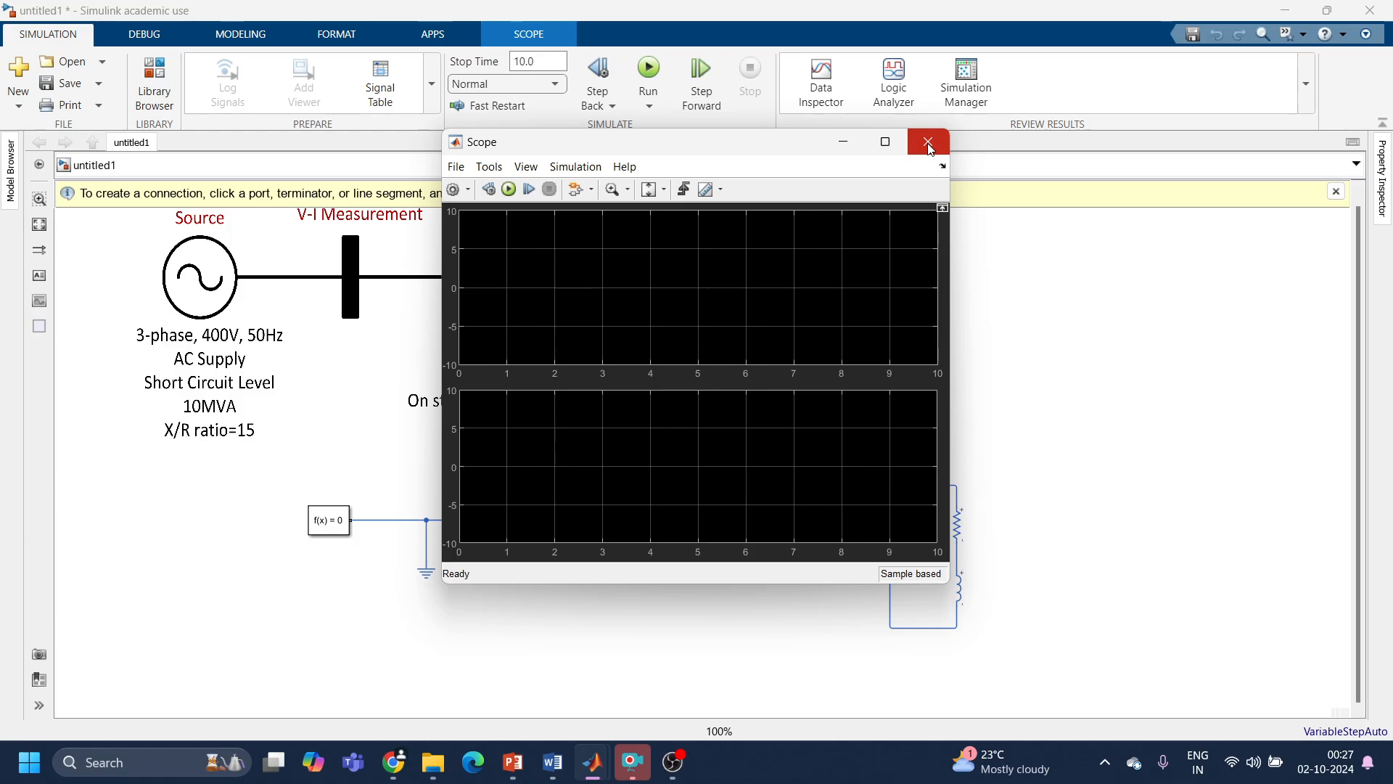
{"action": "left_click", "coordinate": [928, 142]}
Step: Connect the current converter's output to the scope's second input and move the scope down between the two converters
{"action": "left_click_drag", "start_coordinate": [785, 457], "coordinate": [890, 397]}
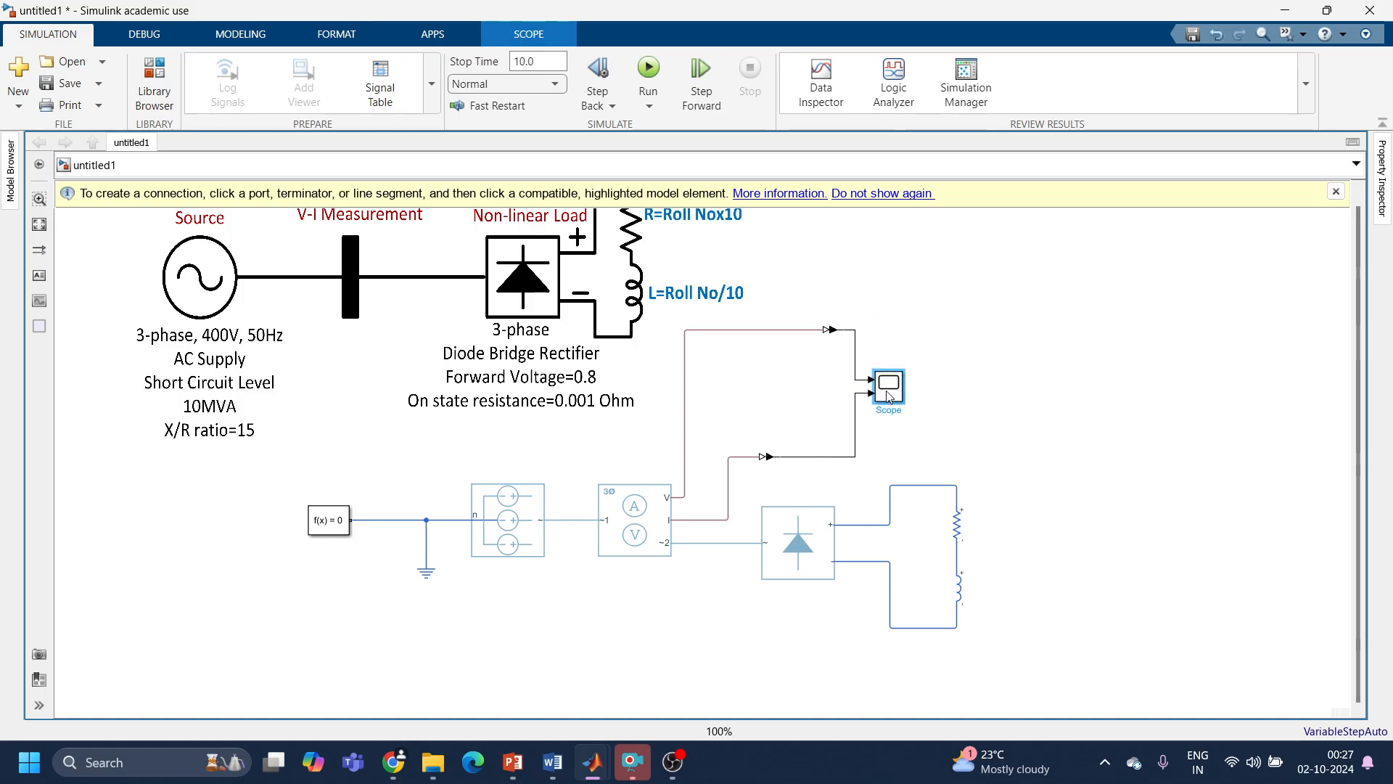
{"action": "left_click", "coordinate": [993, 393]}
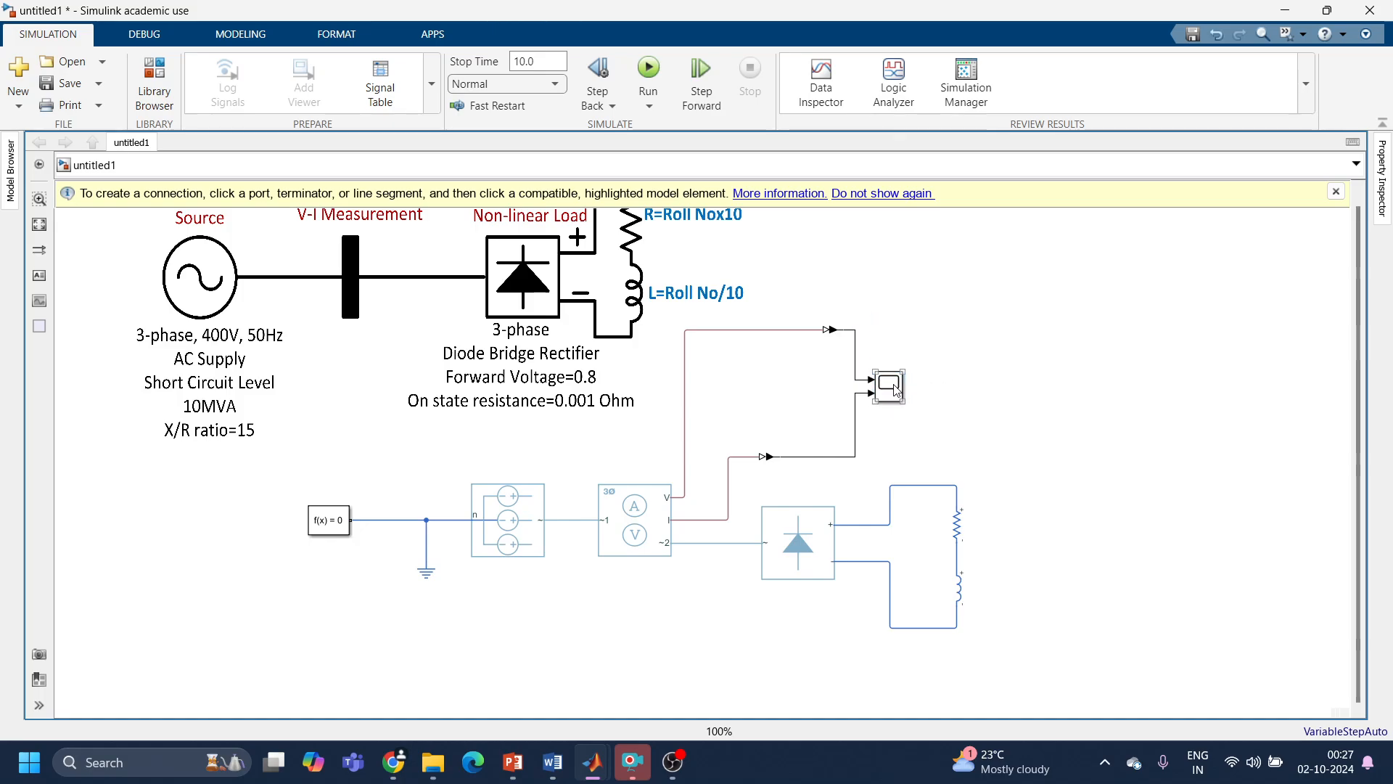
Step: Set the simulation stop time to 0.1 and run the simulation
{"action": "left_click", "coordinate": [545, 63]}
{"action": "type", "text": "0."}
{"action": "left_click", "coordinate": [654, 77]}
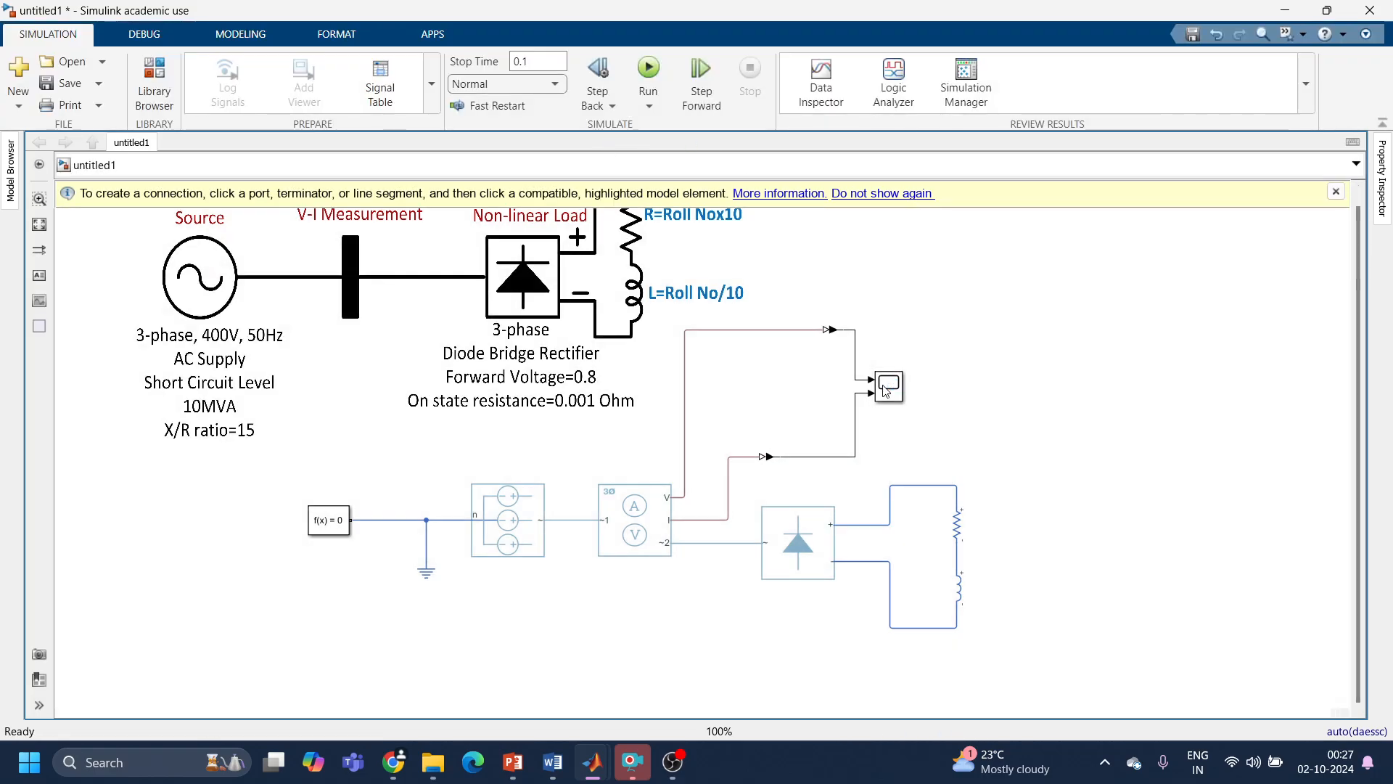
Step: Examine the voltage and current waveforms in the maximized scope and close it
{"action": "double_click", "coordinate": [888, 387]}
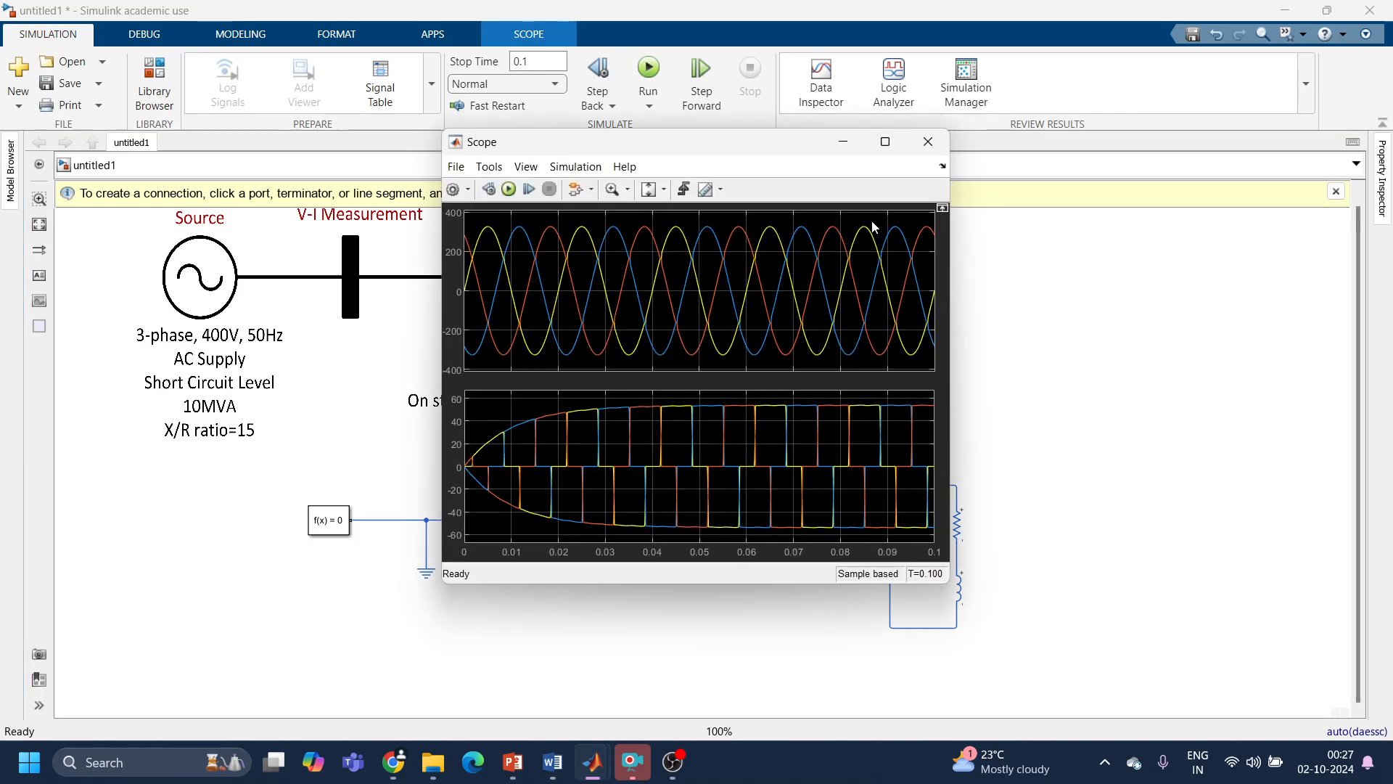
{"action": "left_click", "coordinate": [885, 142]}
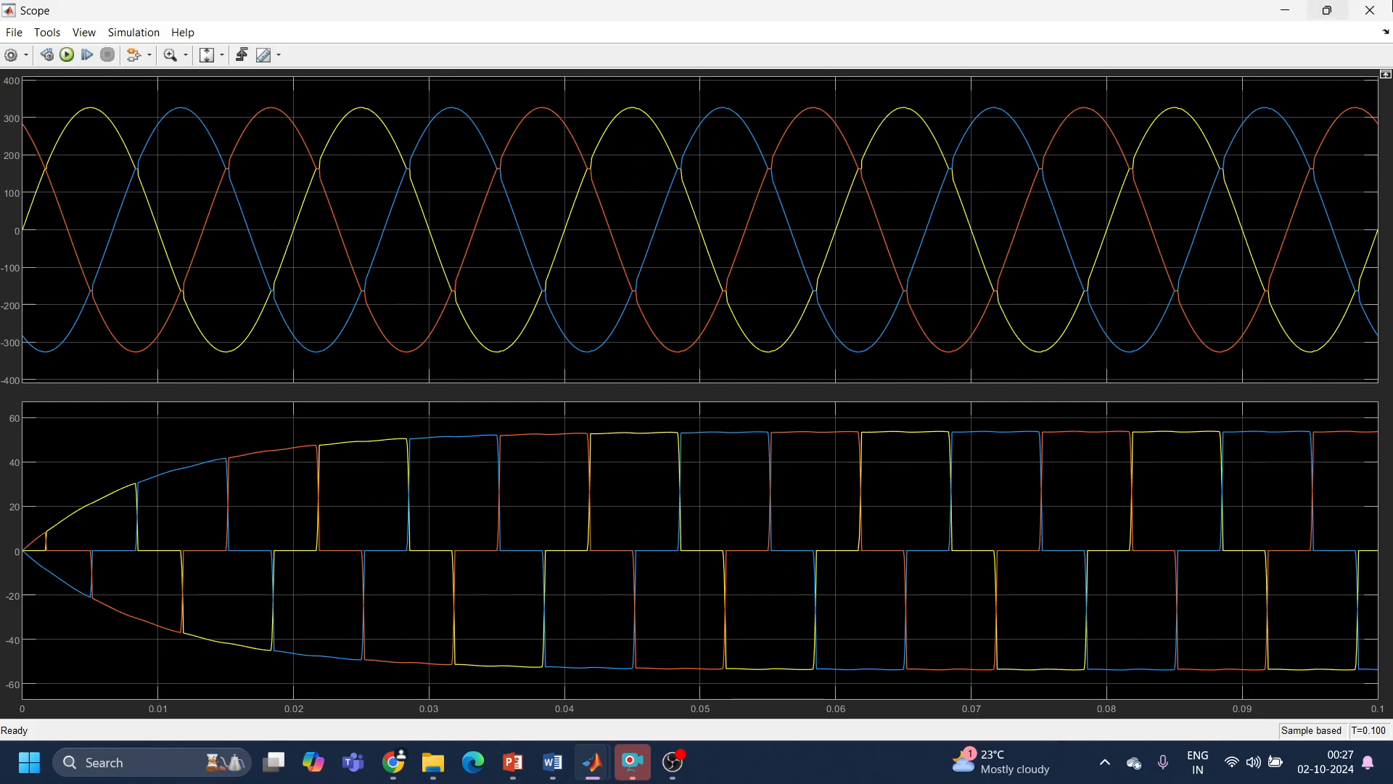
{"action": "left_click", "coordinate": [1371, 10]}
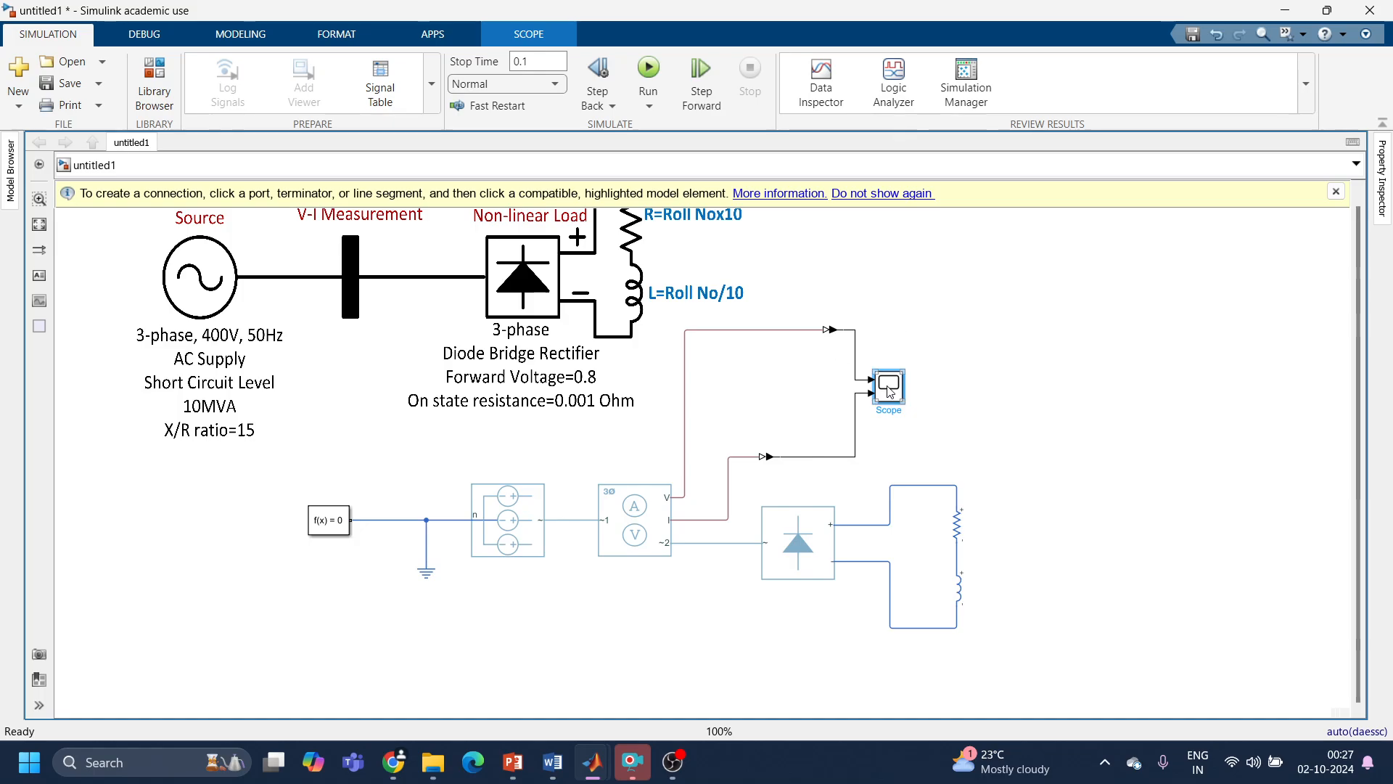
Step: Move the scope further from the converters and name its input signals Phase Voltage and Phase Current
{"action": "left_click_drag", "start_coordinate": [884, 390], "coordinate": [1001, 381]}
{"action": "double_click", "coordinate": [973, 370]}
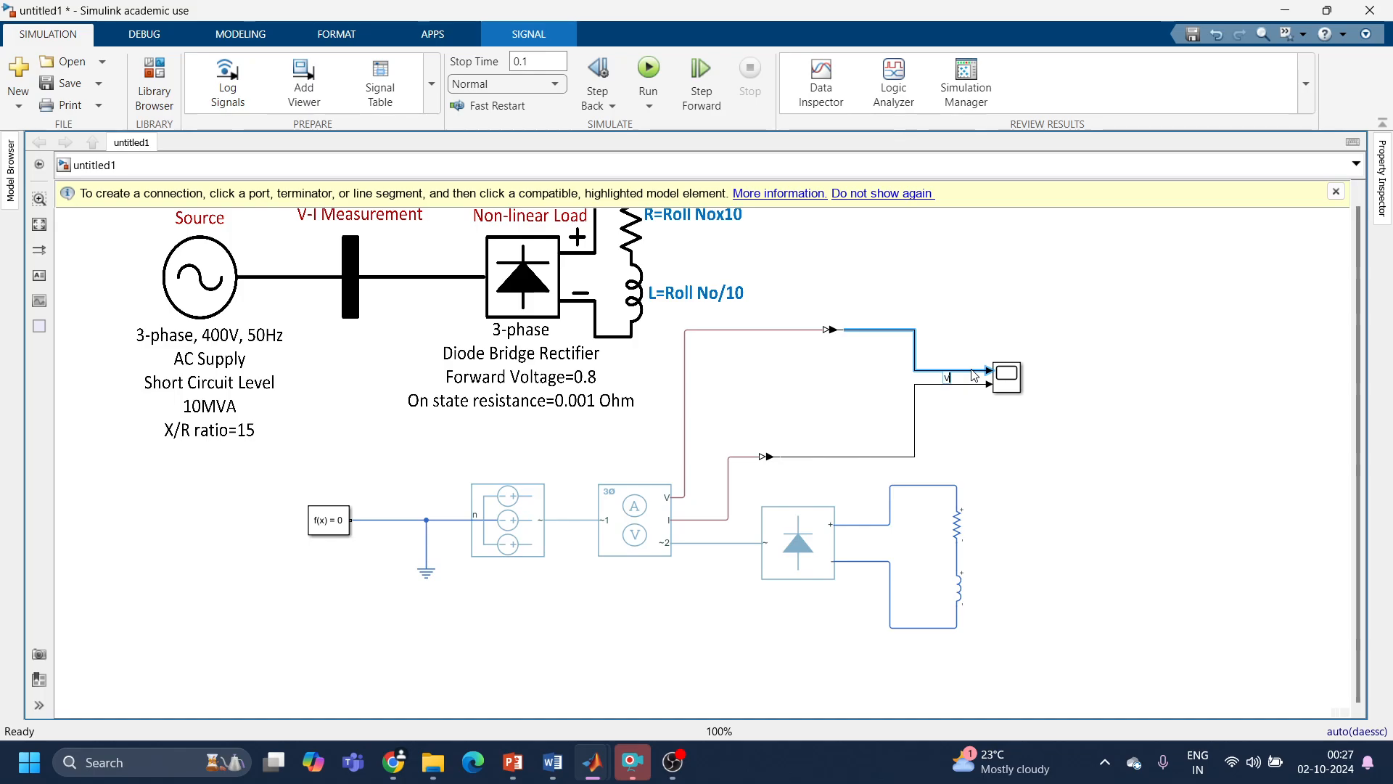
{"action": "type", "text": "Voltage"}
{"action": "double_click", "coordinate": [973, 385]}
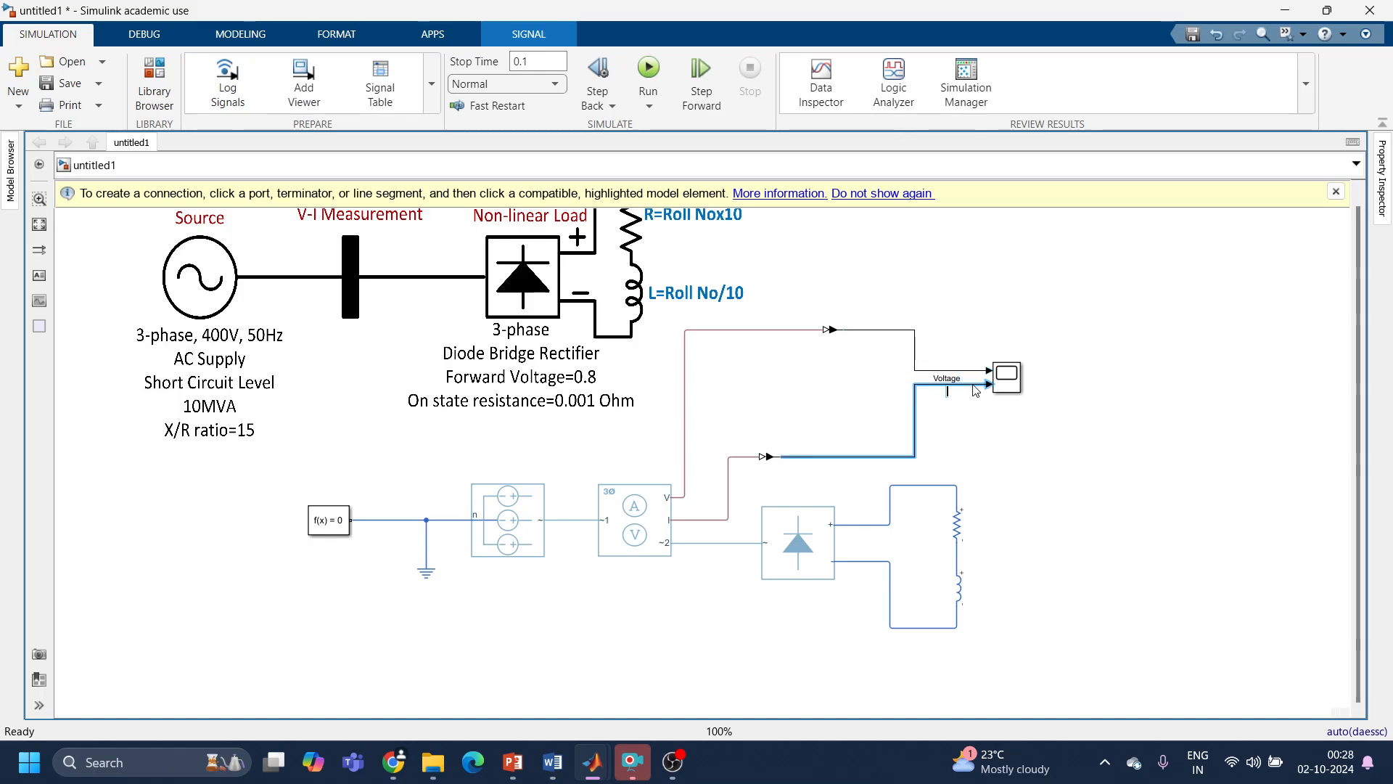
{"action": "type", "text": "Curren"}
{"action": "type", "text": "Phase"}
{"action": "left_click", "coordinate": [944, 395]}
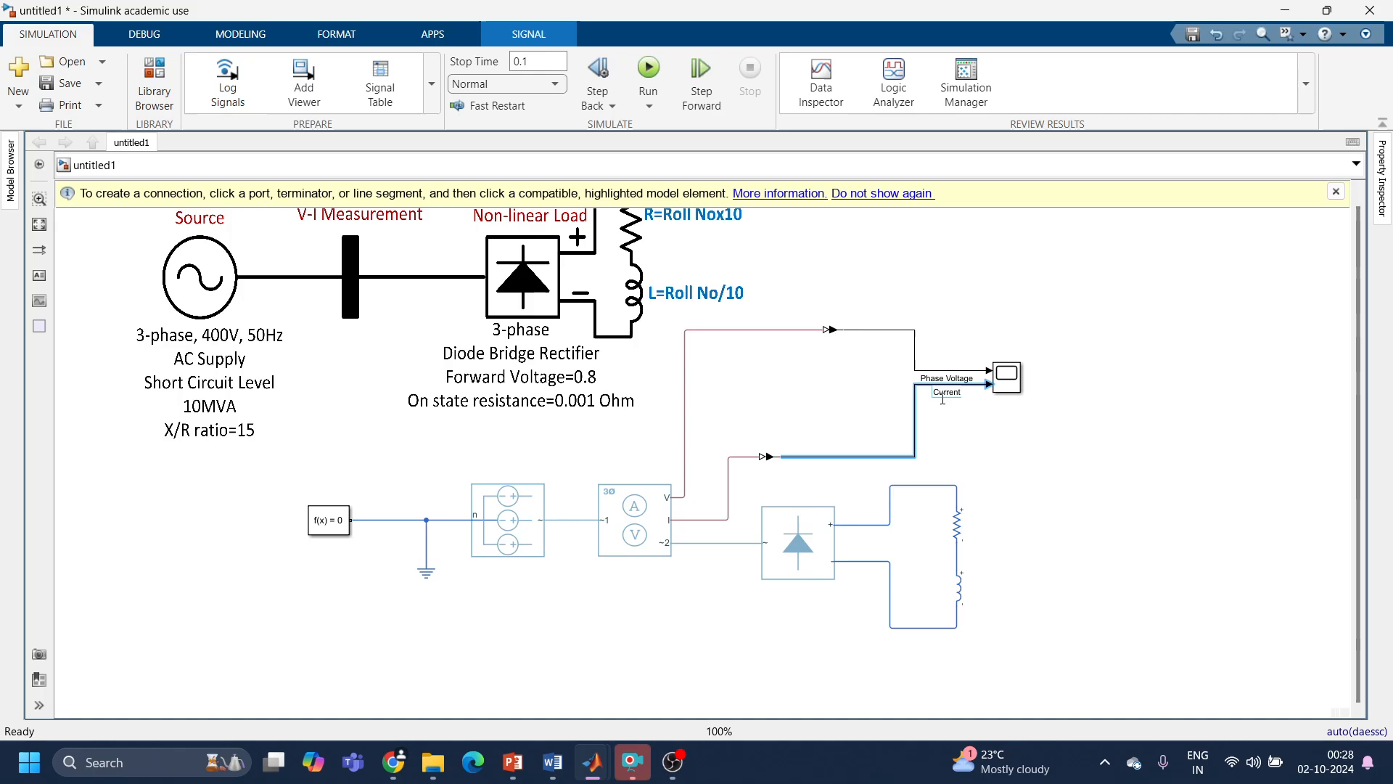
{"action": "type", "text": "Phase"}
{"action": "left_click", "coordinate": [1038, 411]}
Step: Run the simulation again and open the scope
{"action": "left_click", "coordinate": [662, 73]}
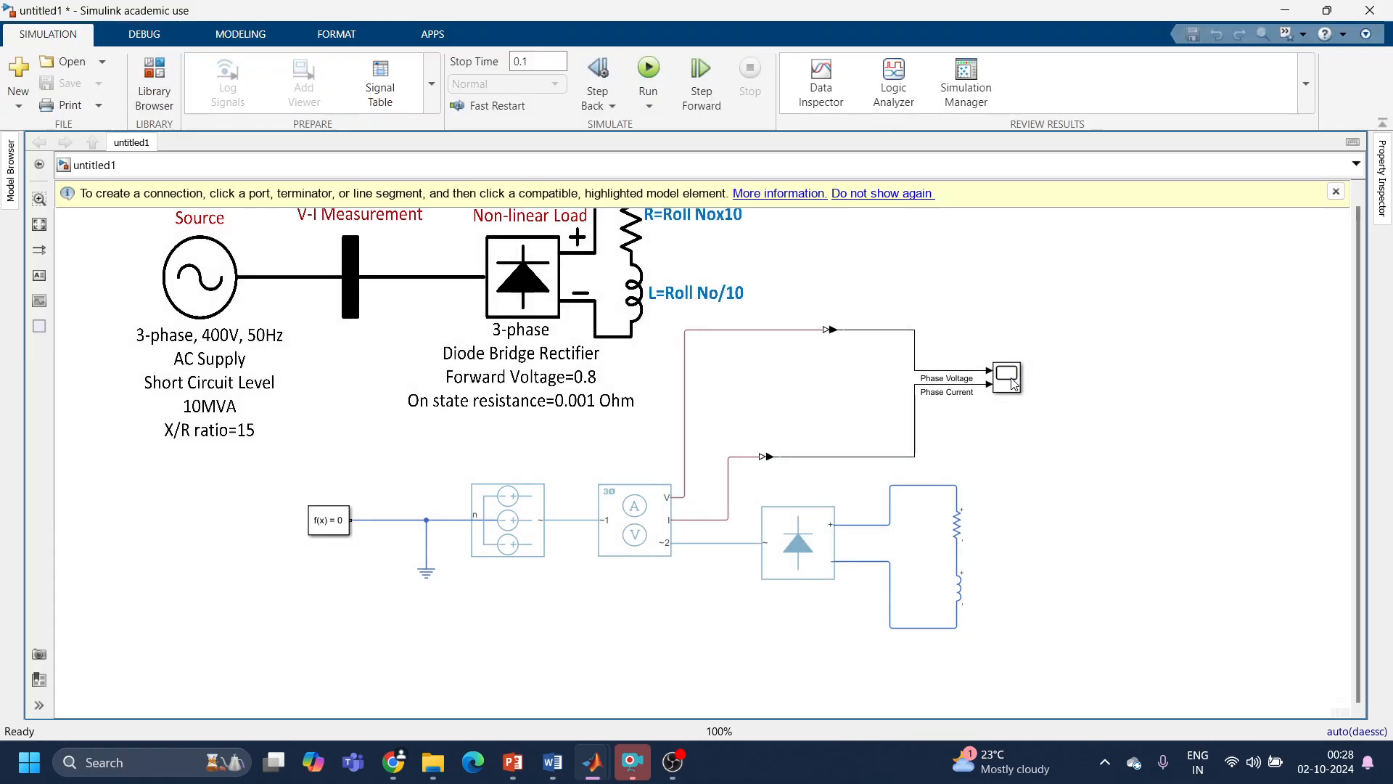
{"action": "double_click", "coordinate": [1010, 377]}
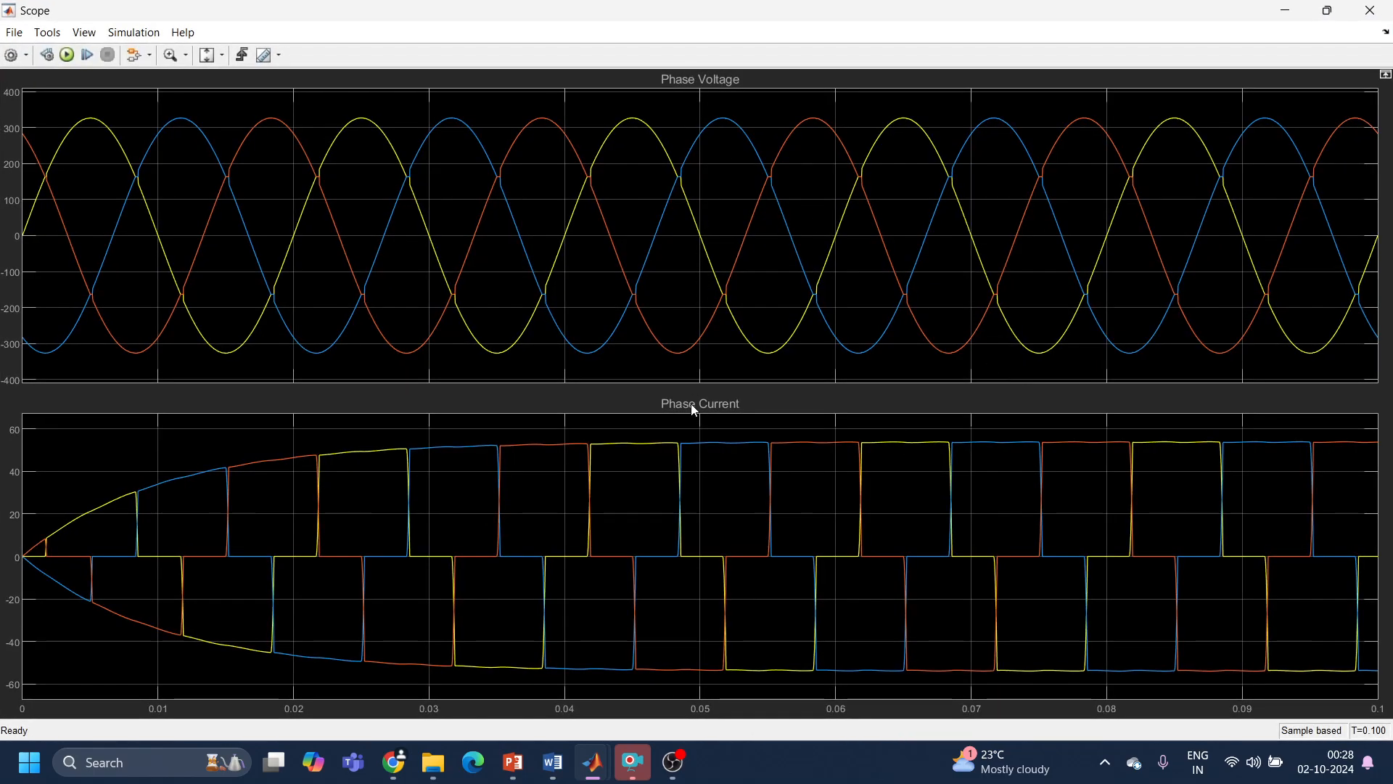
{"action": "left_click", "coordinate": [16, 66]}
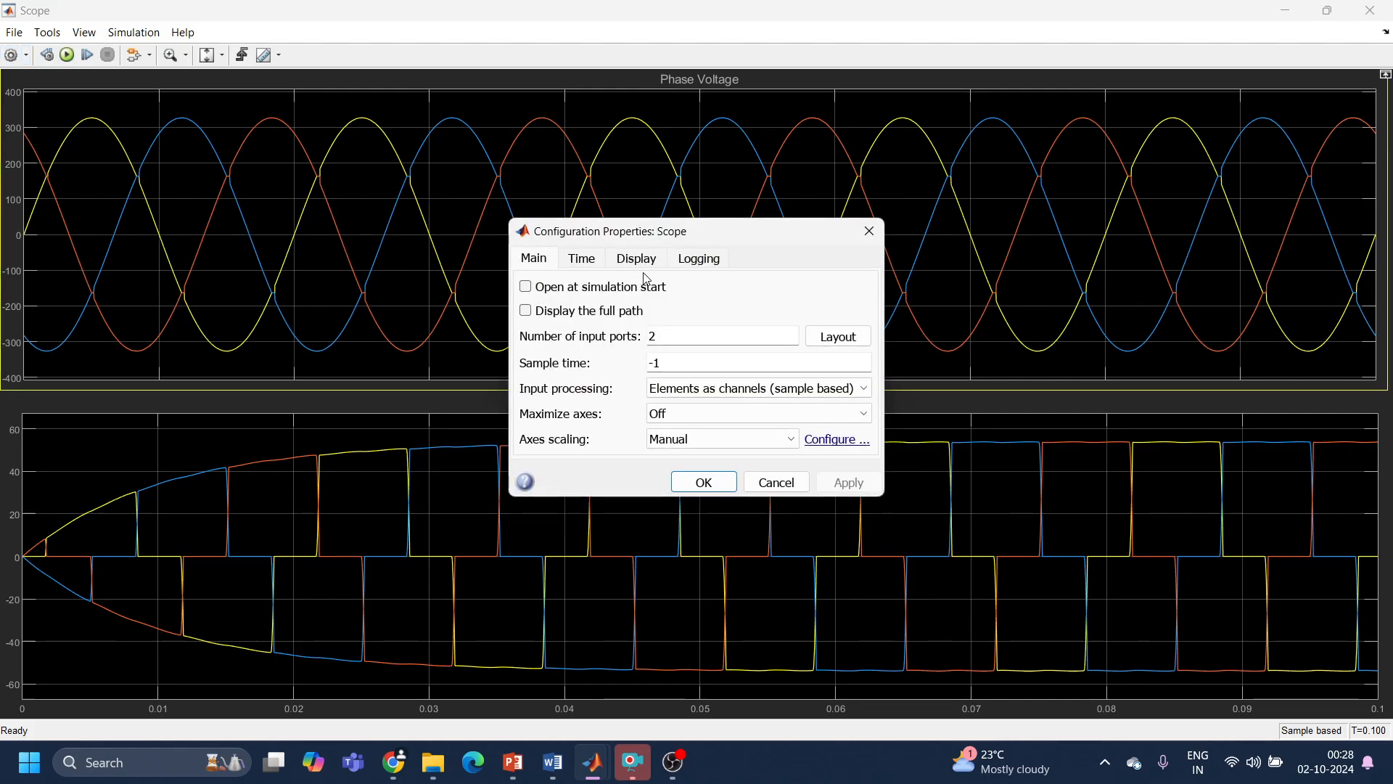
{"action": "left_click", "coordinate": [649, 265]}
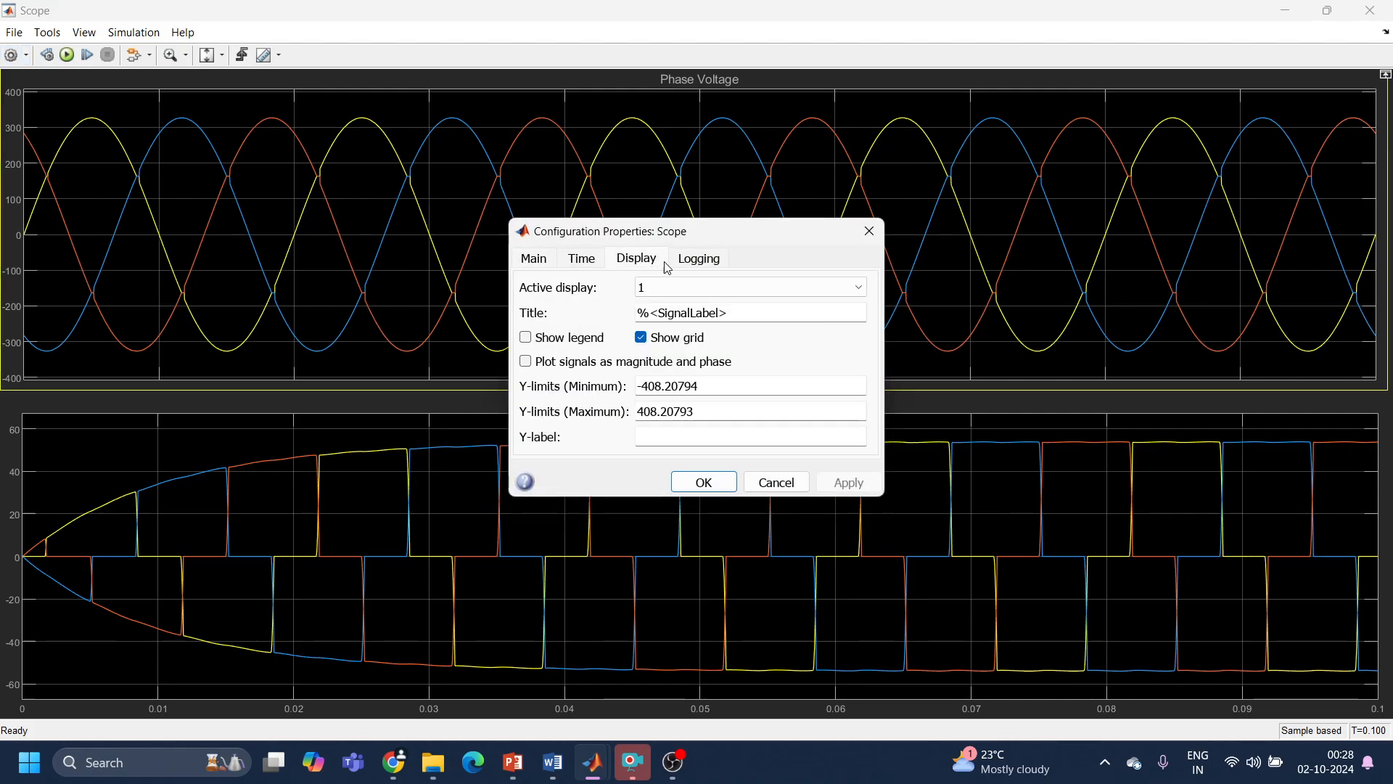
{"action": "left_click", "coordinate": [691, 269]}
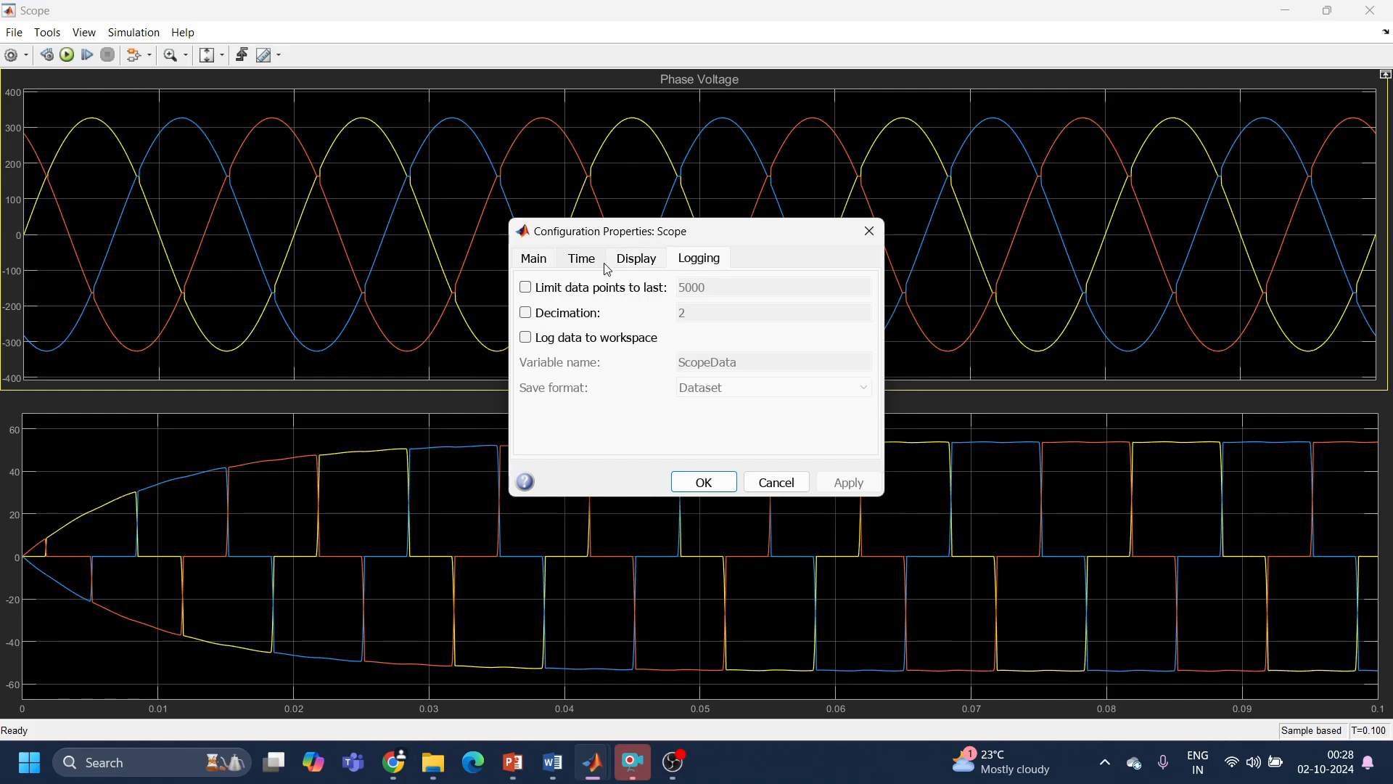
{"action": "left_click", "coordinate": [649, 268]}
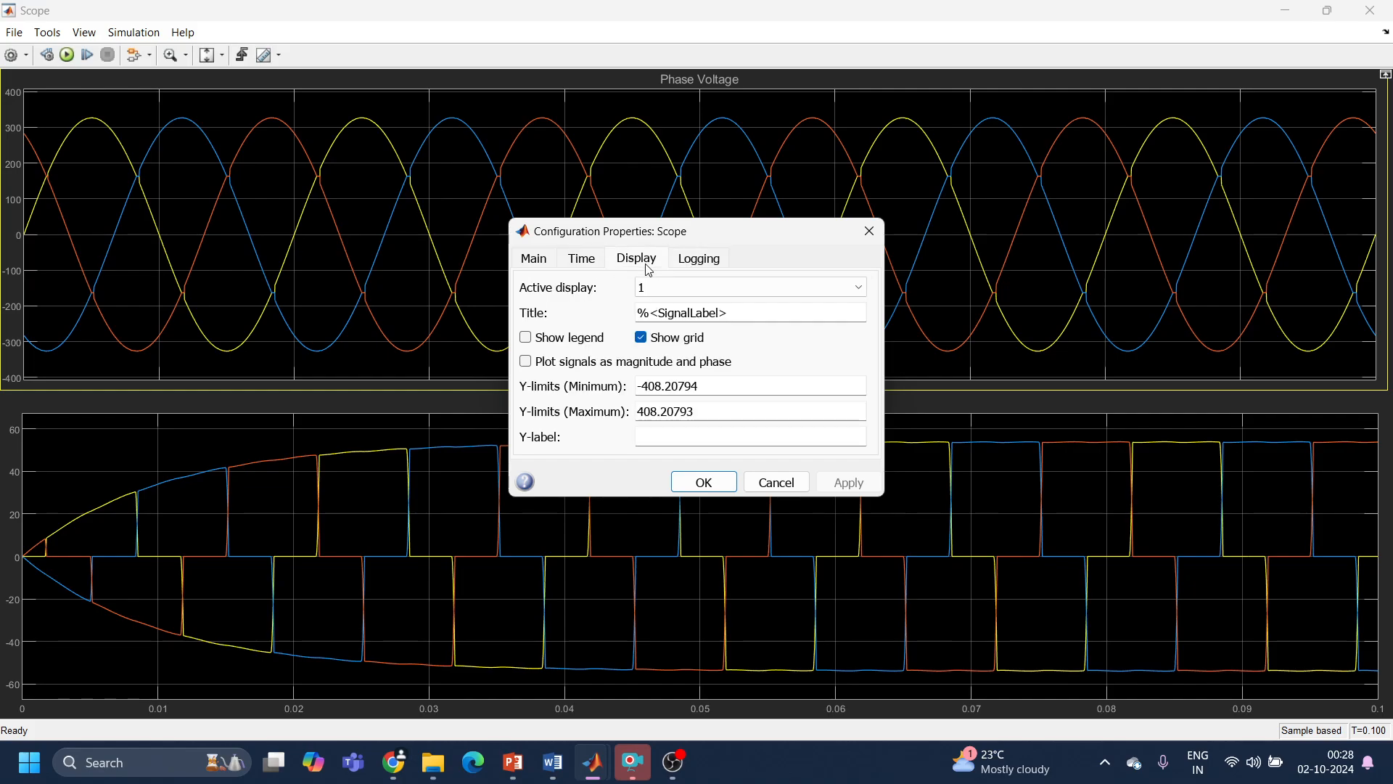
{"action": "left_click", "coordinate": [869, 231]}
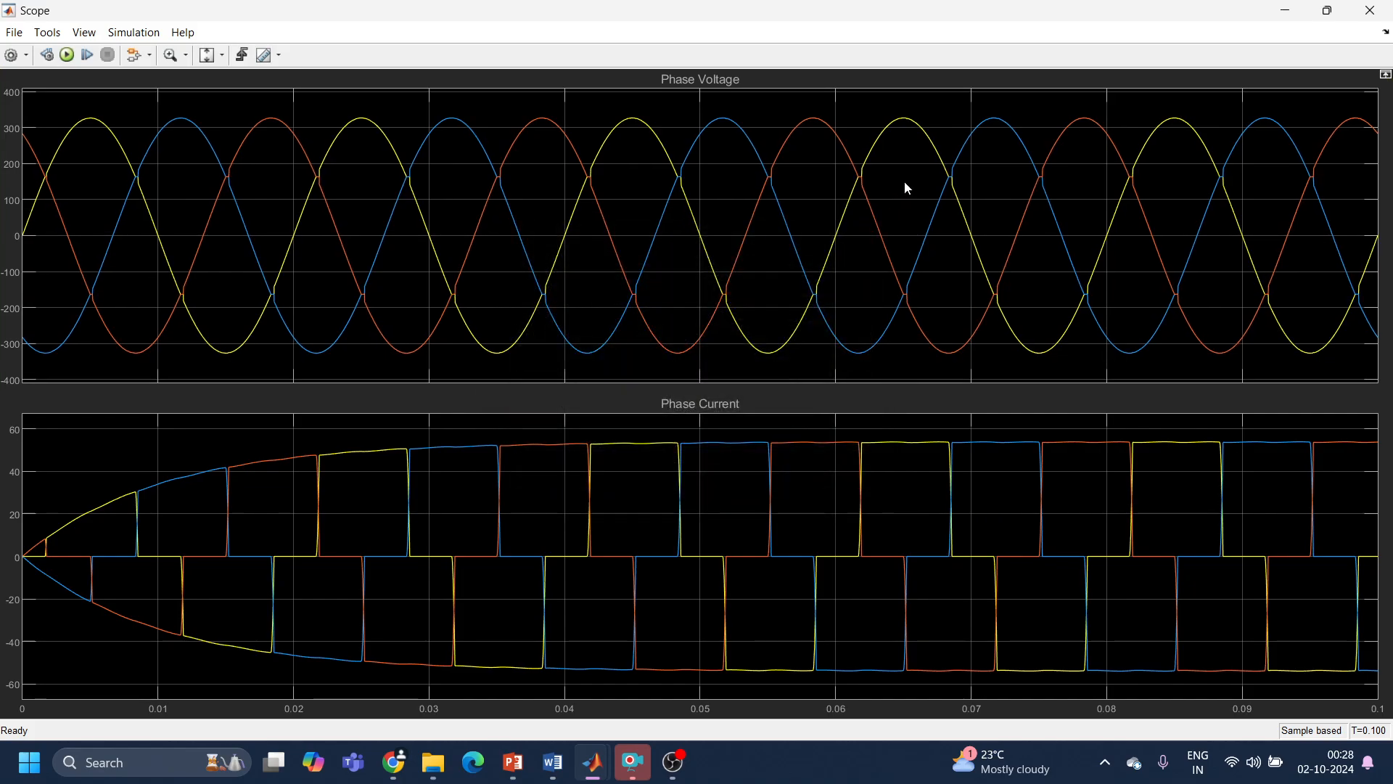
Step: In the scope style, choose white for the figure and axes backgrounds and black for the axes ticks and labels
{"action": "right_click", "coordinate": [905, 182]}
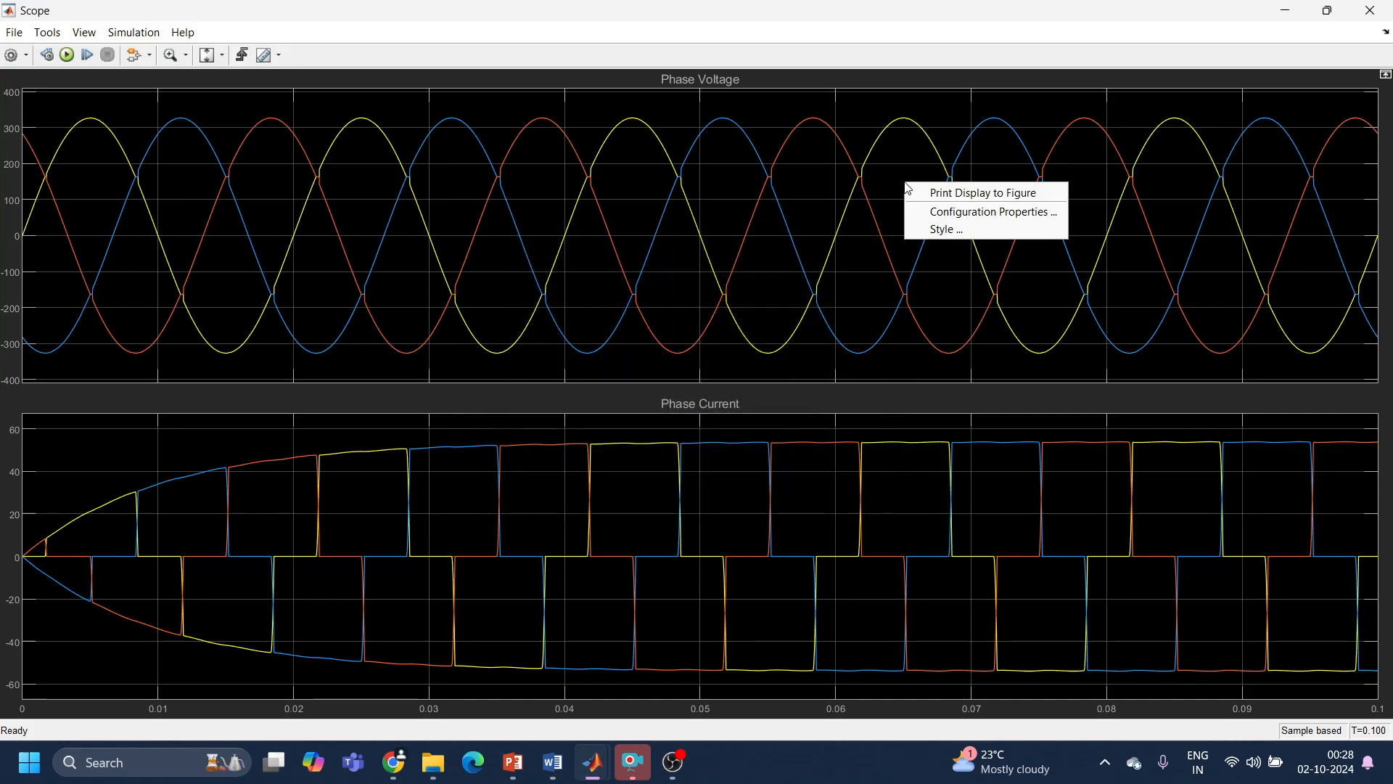
{"action": "left_click", "coordinate": [942, 231]}
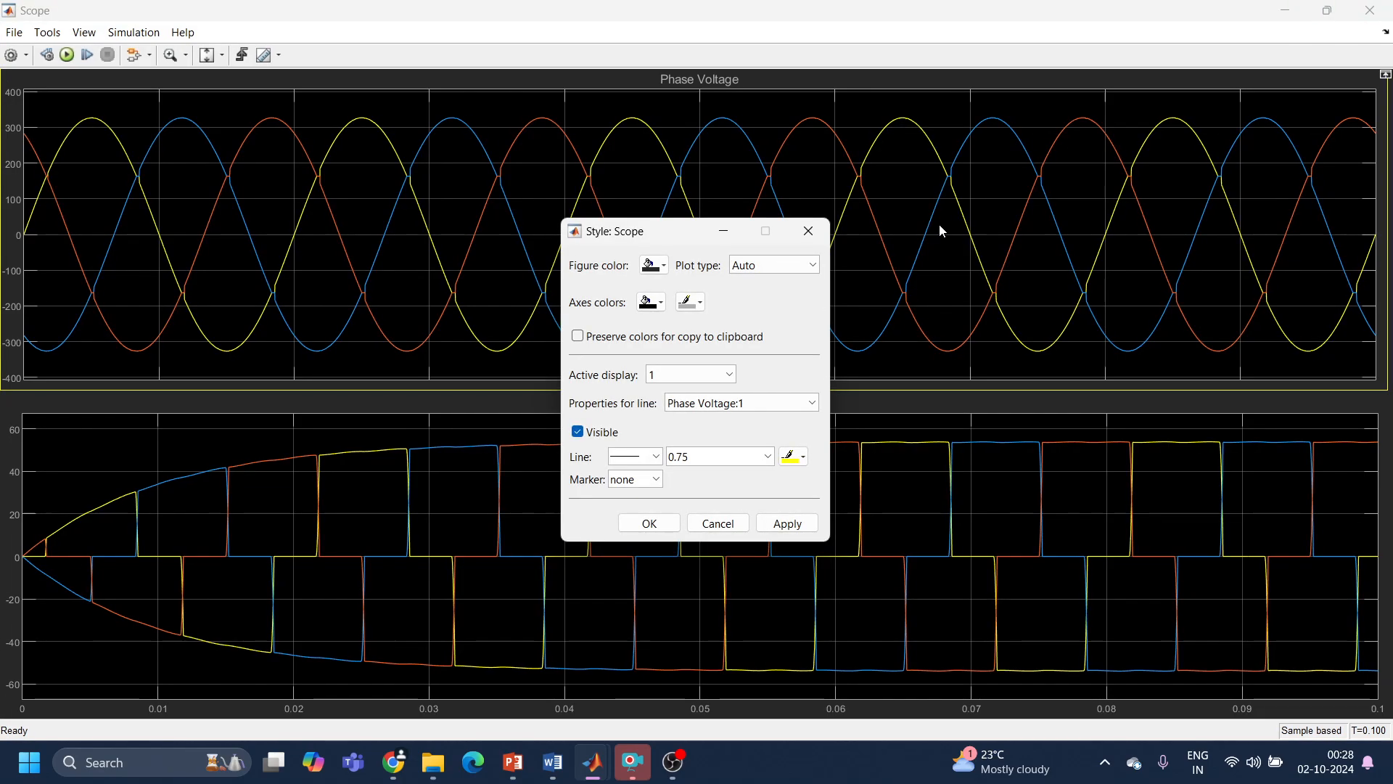
{"action": "left_click", "coordinate": [653, 265]}
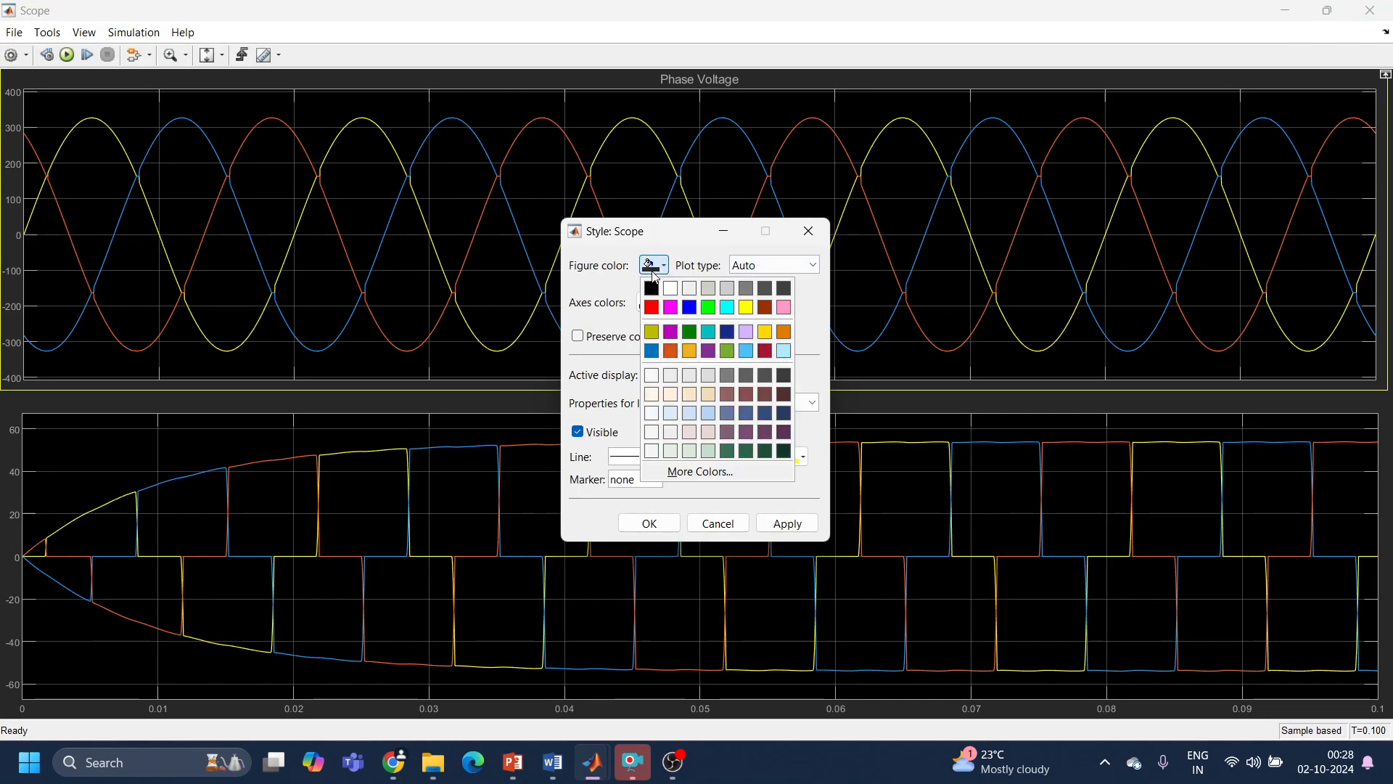
{"action": "left_click", "coordinate": [667, 286]}
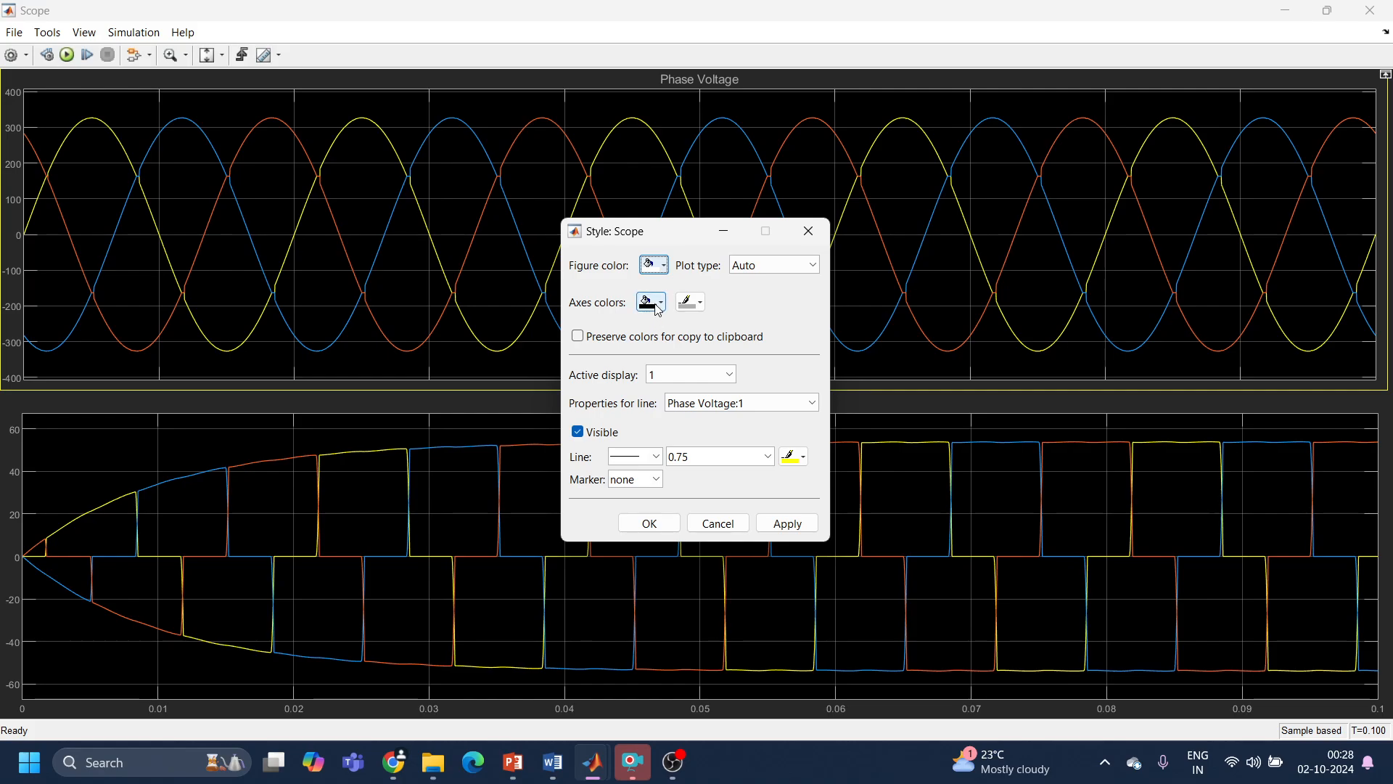
{"action": "left_click", "coordinate": [651, 302]}
{"action": "left_click", "coordinate": [659, 326]}
{"action": "left_click", "coordinate": [691, 310]}
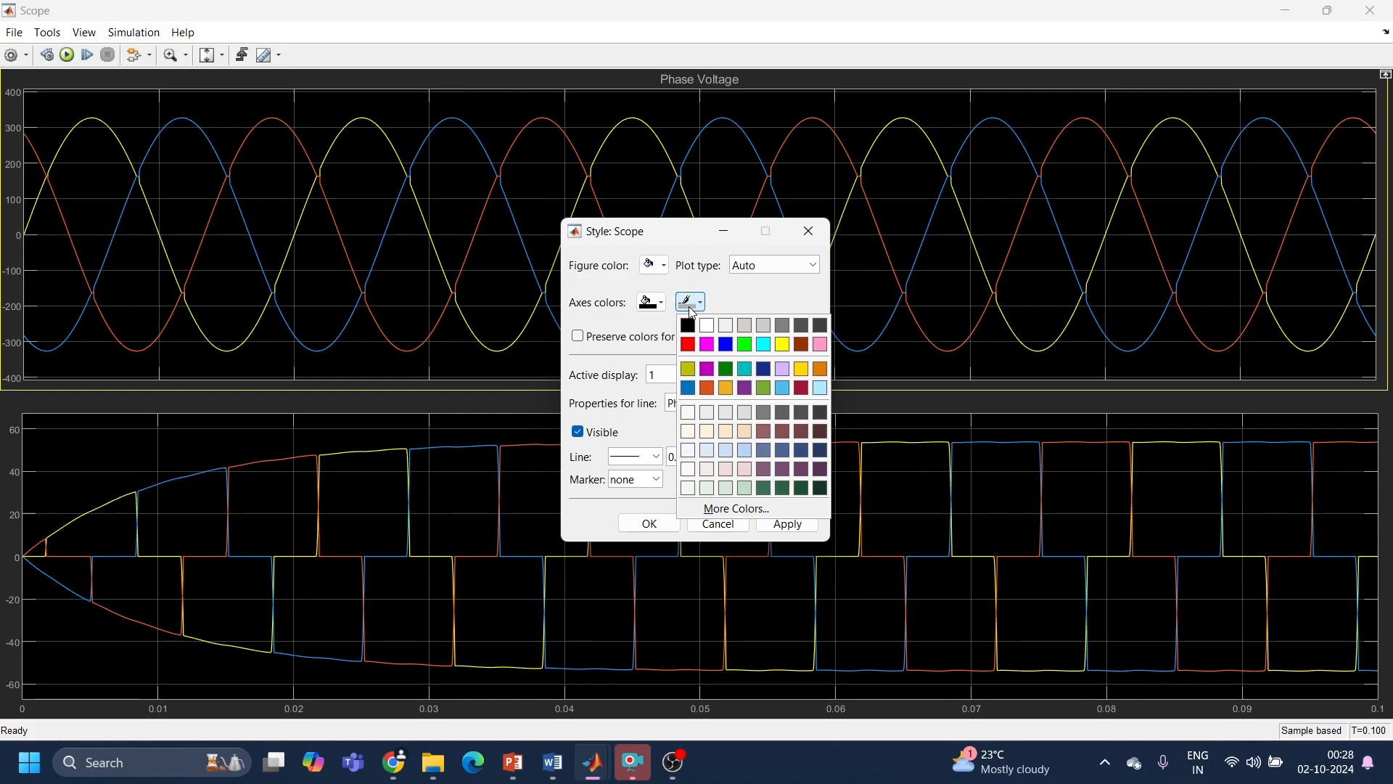
{"action": "left_click", "coordinate": [689, 335]}
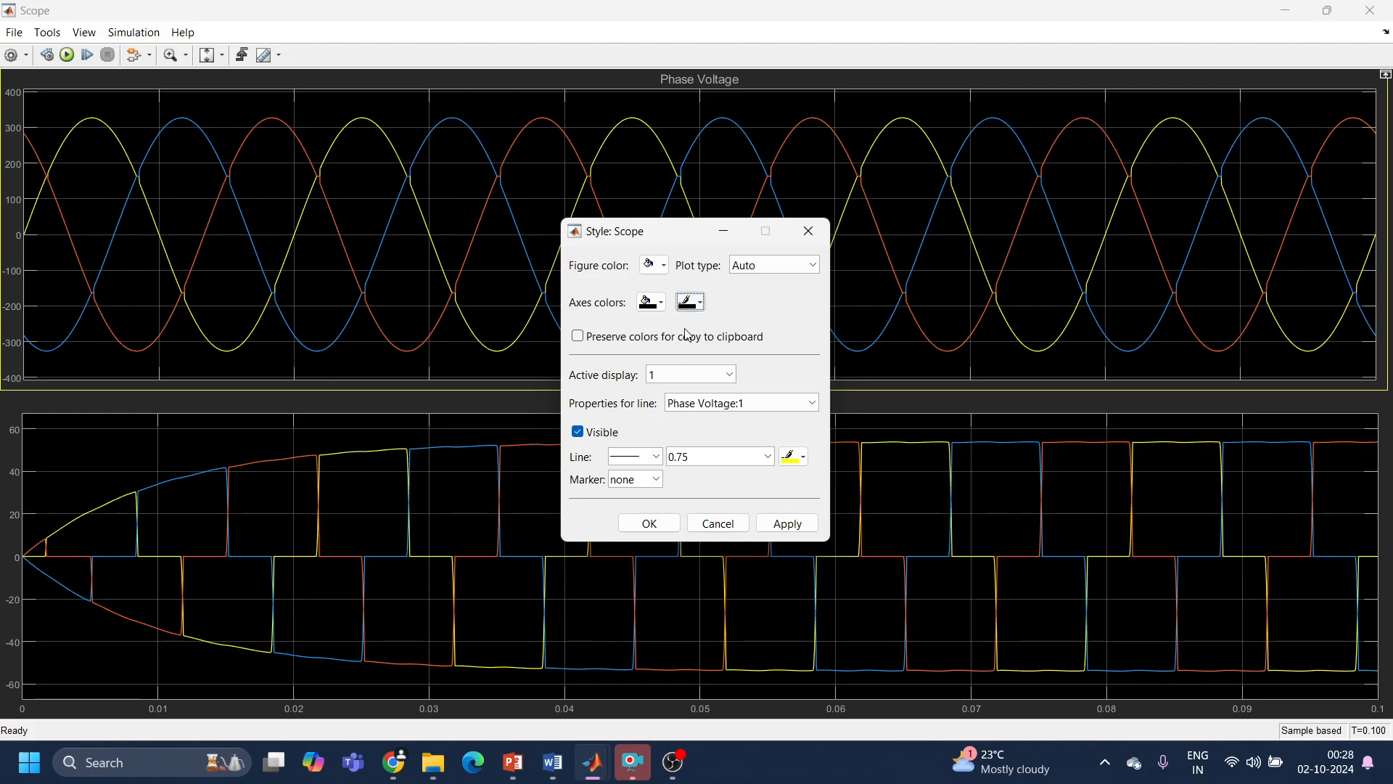
{"action": "left_click", "coordinate": [652, 302]}
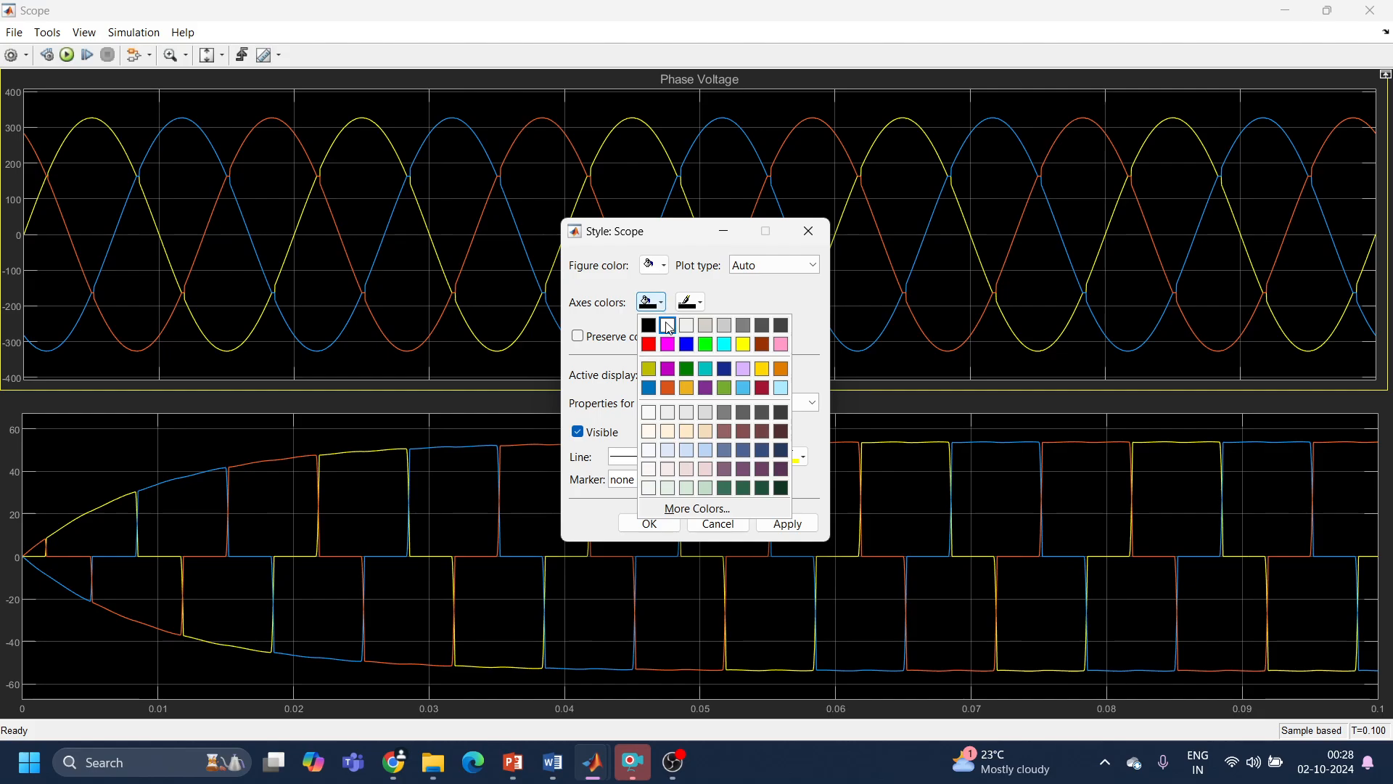
{"action": "left_click", "coordinate": [669, 331]}
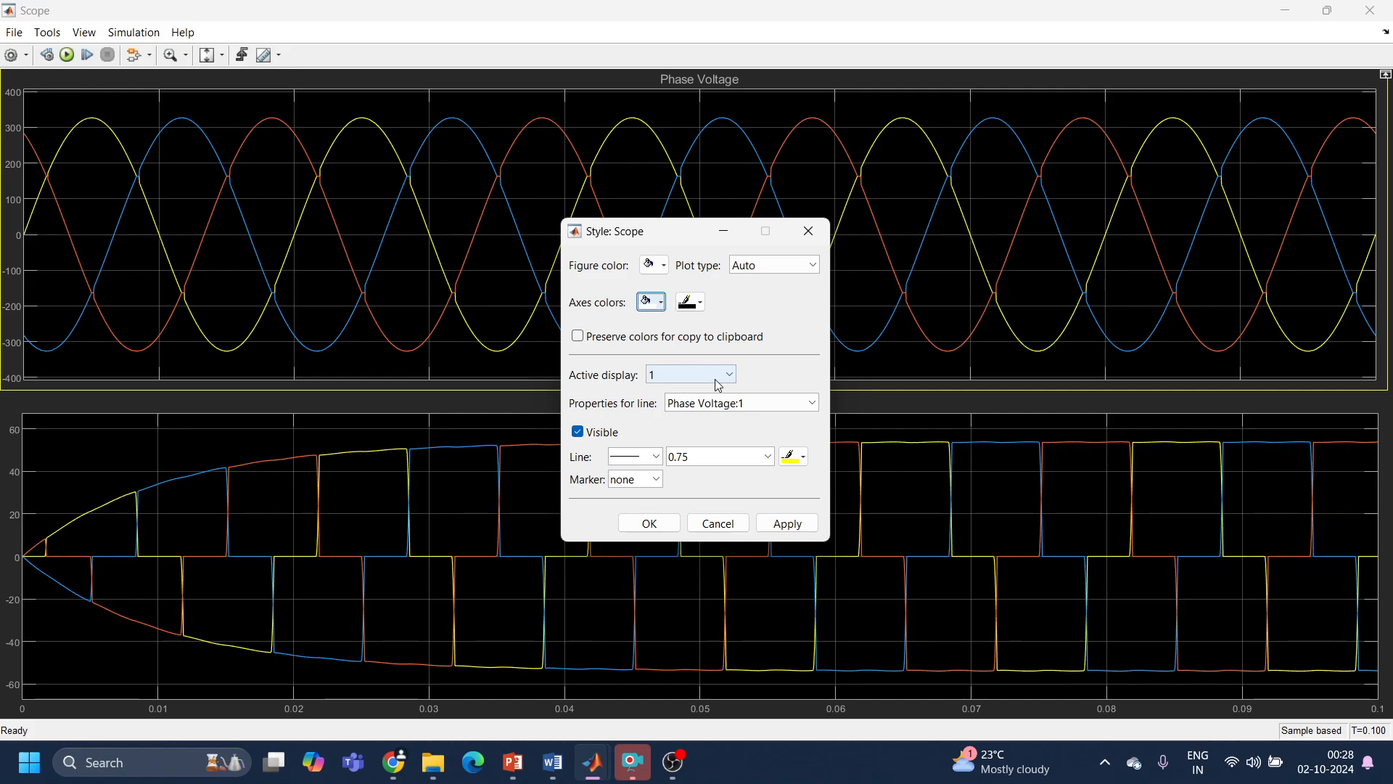
Step: Set the Phase Voltage:1 line to width 2.0 and colour red, and apply the scope style changes
{"action": "left_click", "coordinate": [772, 456]}
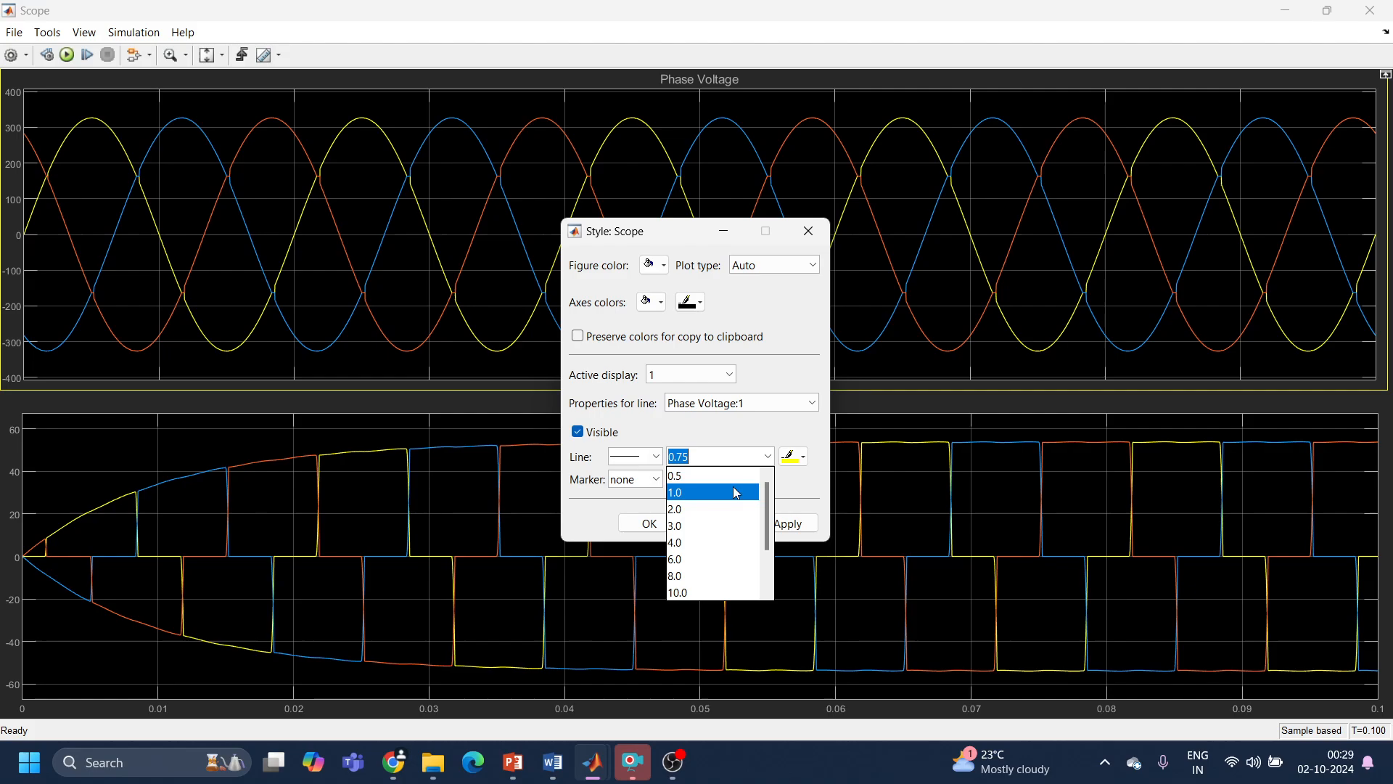
{"action": "left_click", "coordinate": [732, 507]}
{"action": "left_click", "coordinate": [786, 526]}
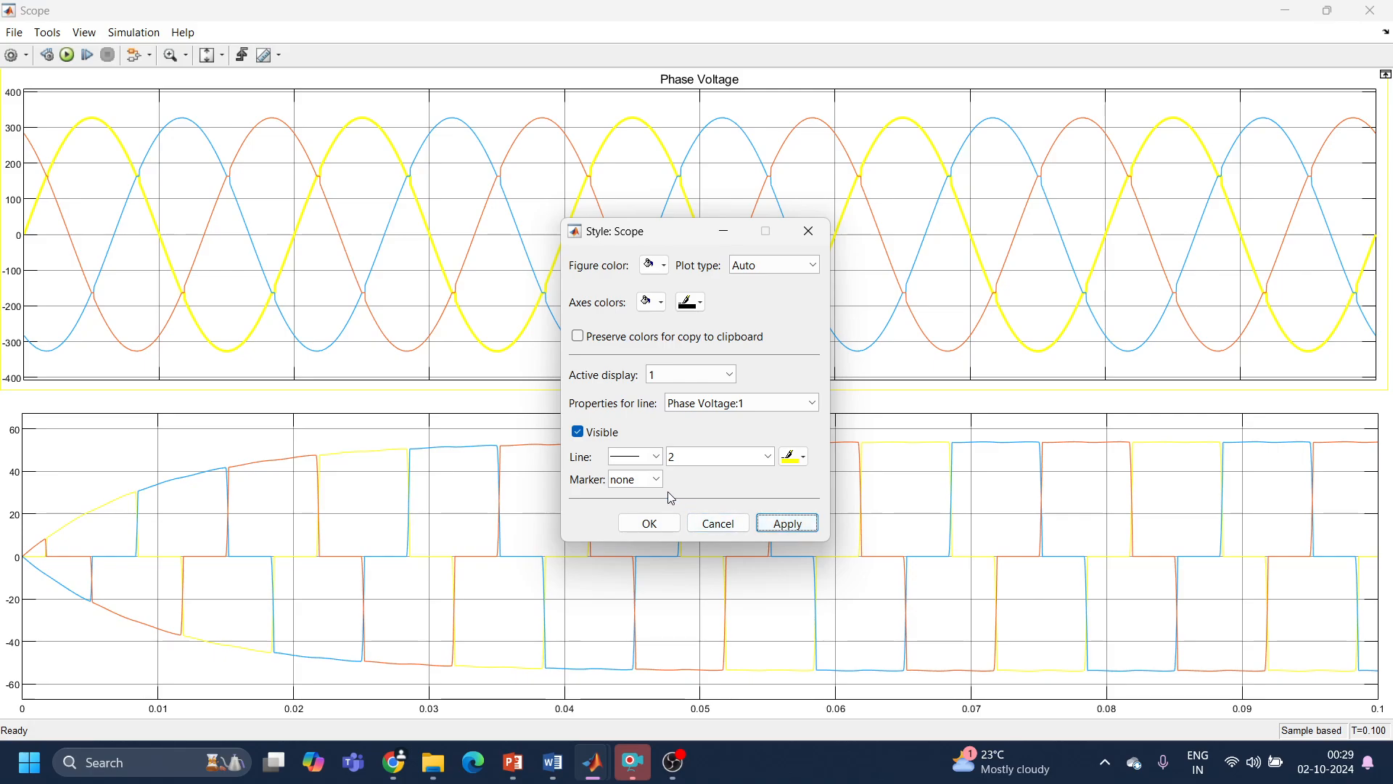
{"action": "left_click", "coordinate": [798, 457]}
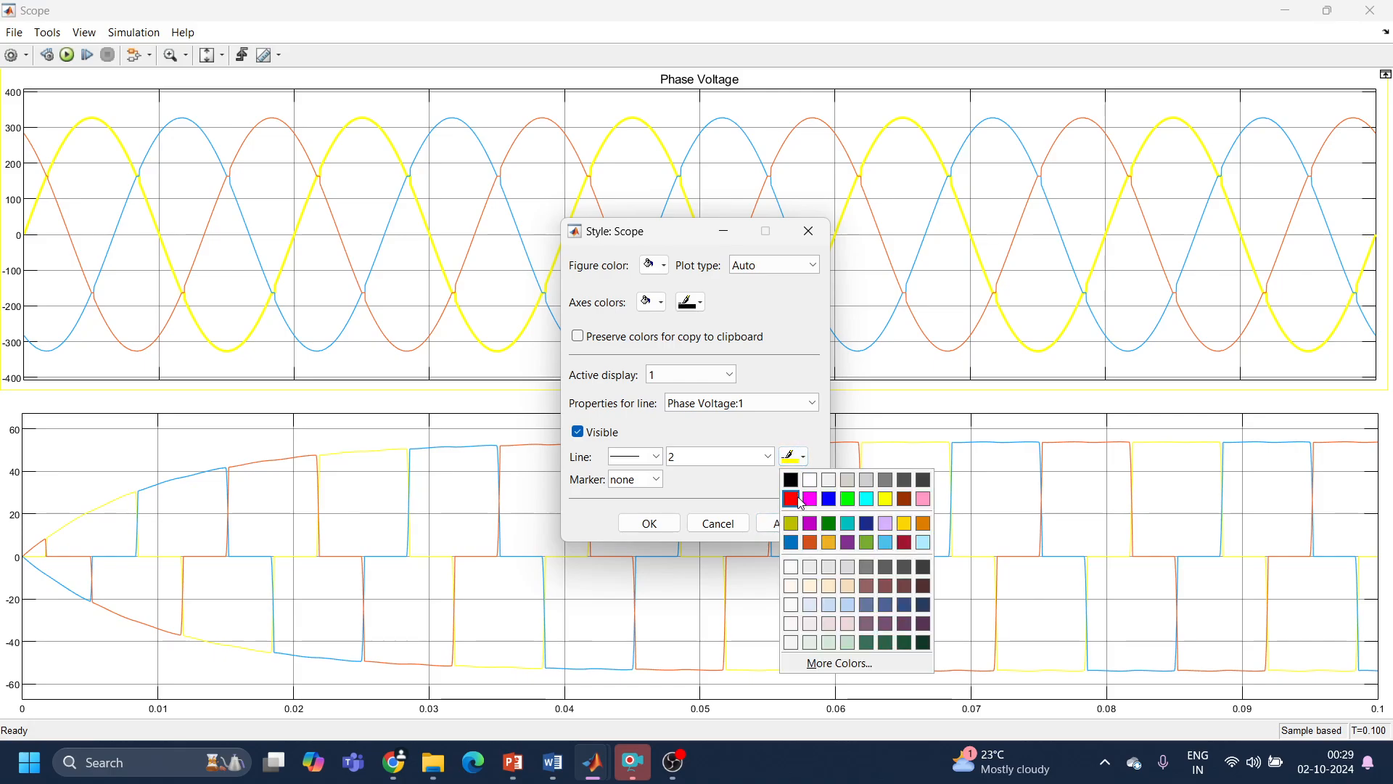
{"action": "left_click", "coordinate": [798, 500]}
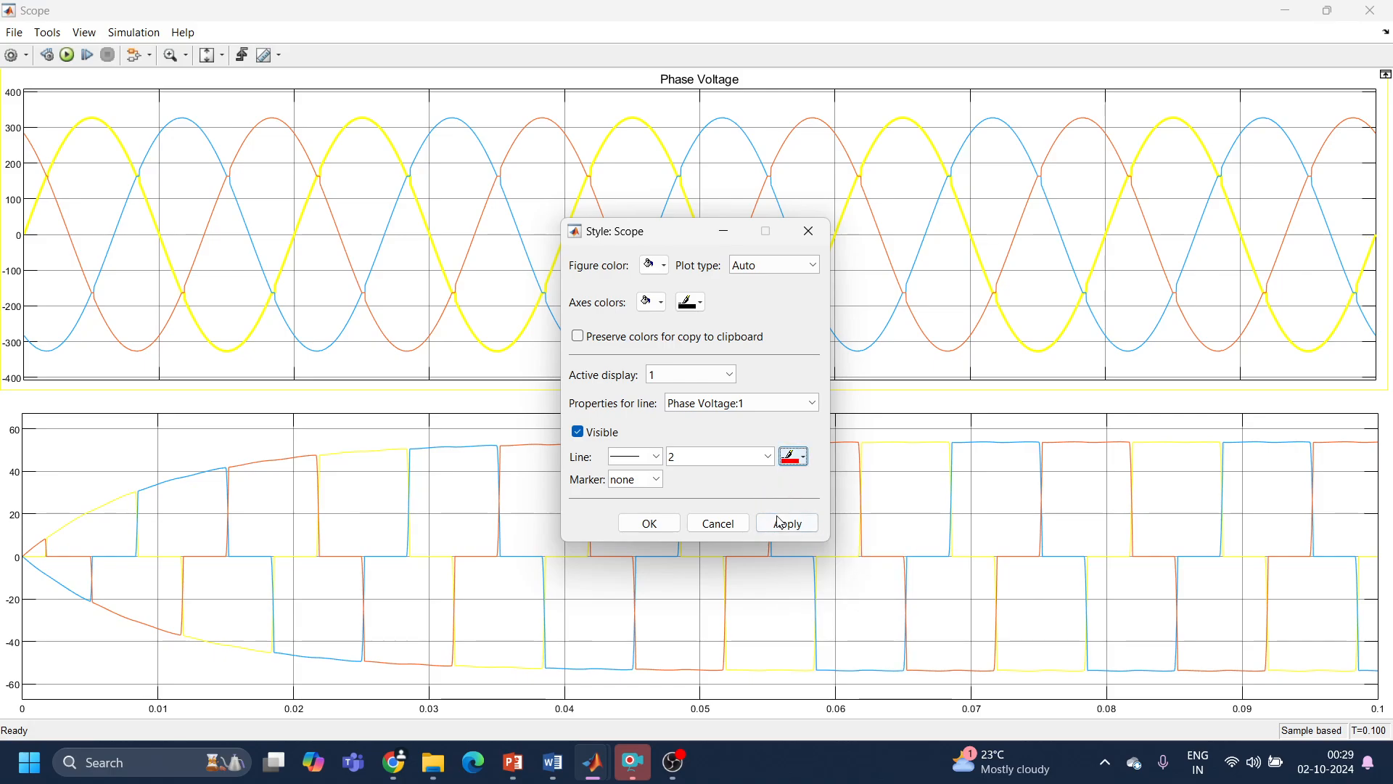
{"action": "left_click", "coordinate": [784, 524]}
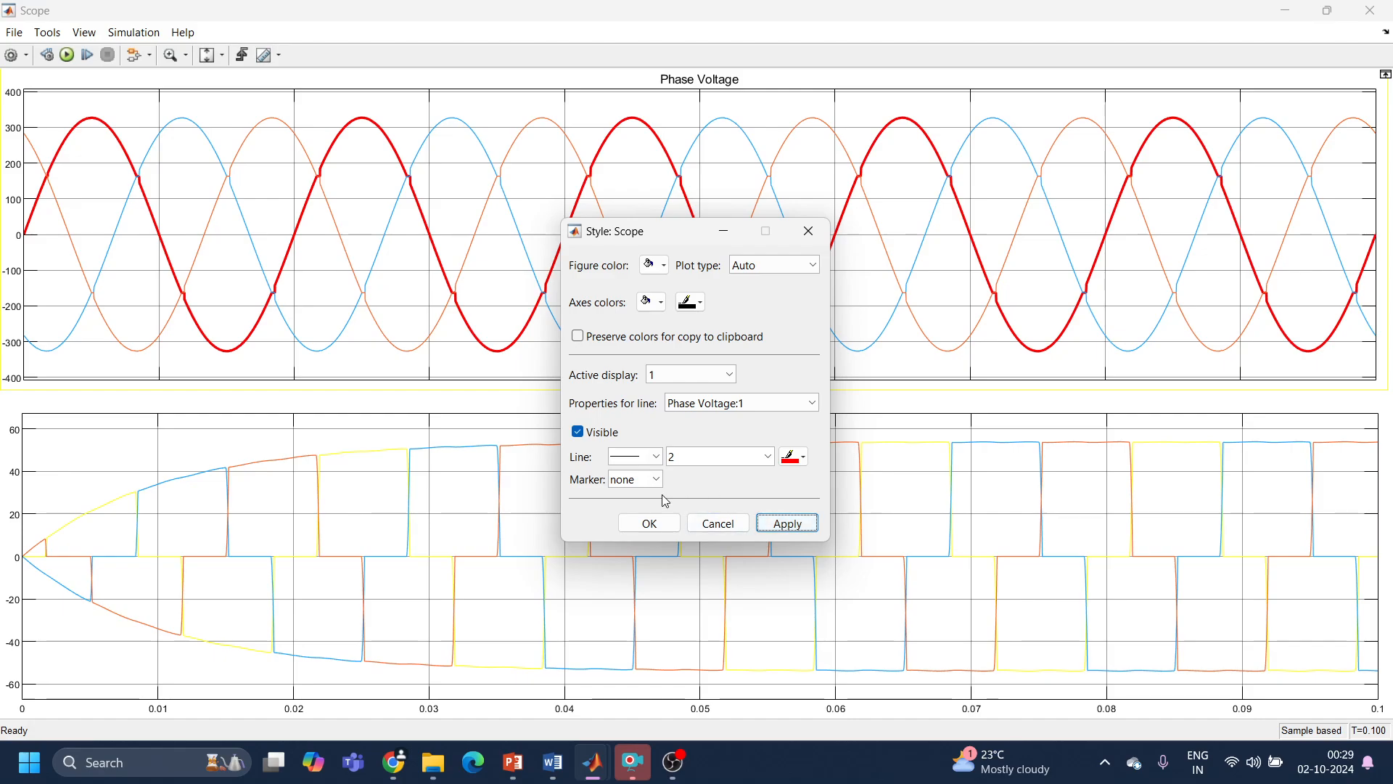
{"action": "left_click", "coordinate": [638, 529]}
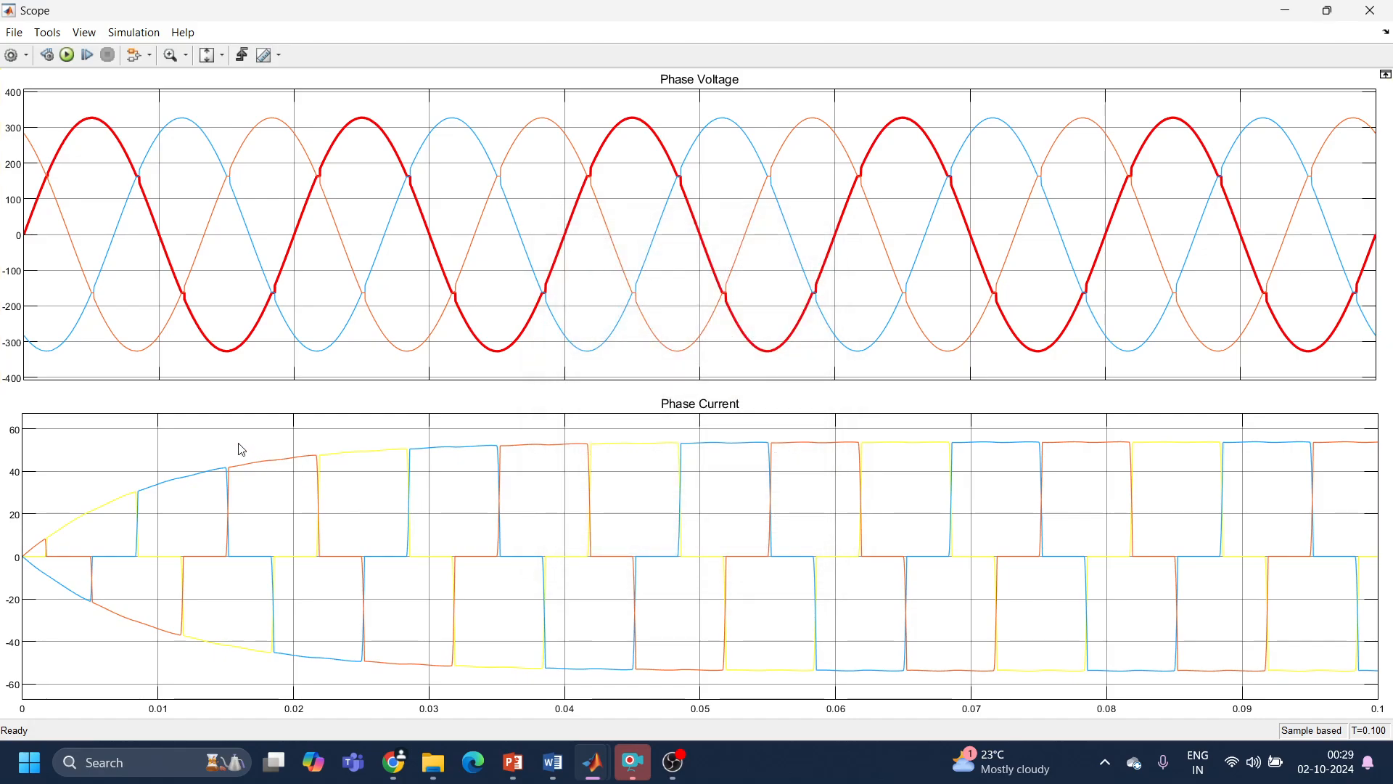
Step: Set the Phase Current:1 line to width 2.0 and colour red in the second display's style, and close the scope
{"action": "right_click", "coordinate": [239, 444]}
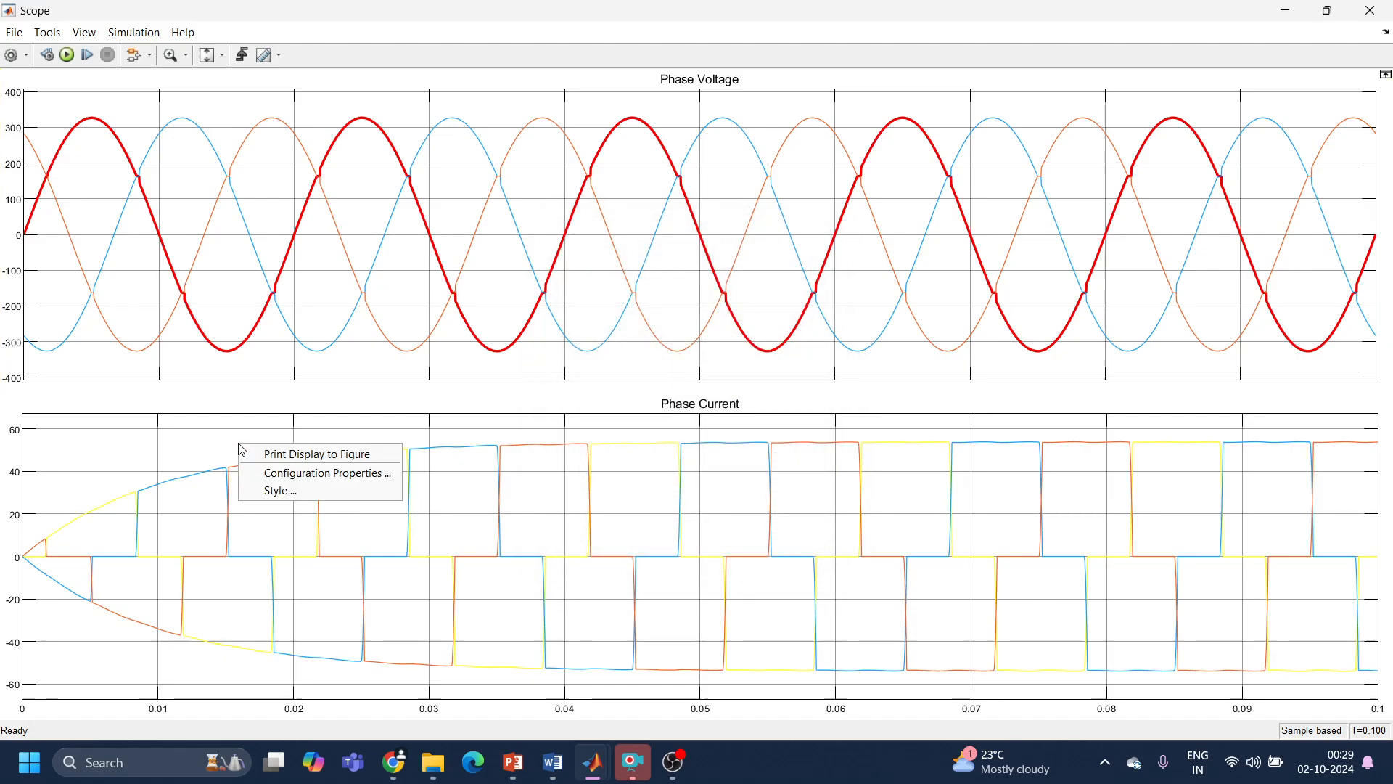
{"action": "left_click", "coordinate": [276, 498]}
{"action": "left_click", "coordinate": [770, 456]}
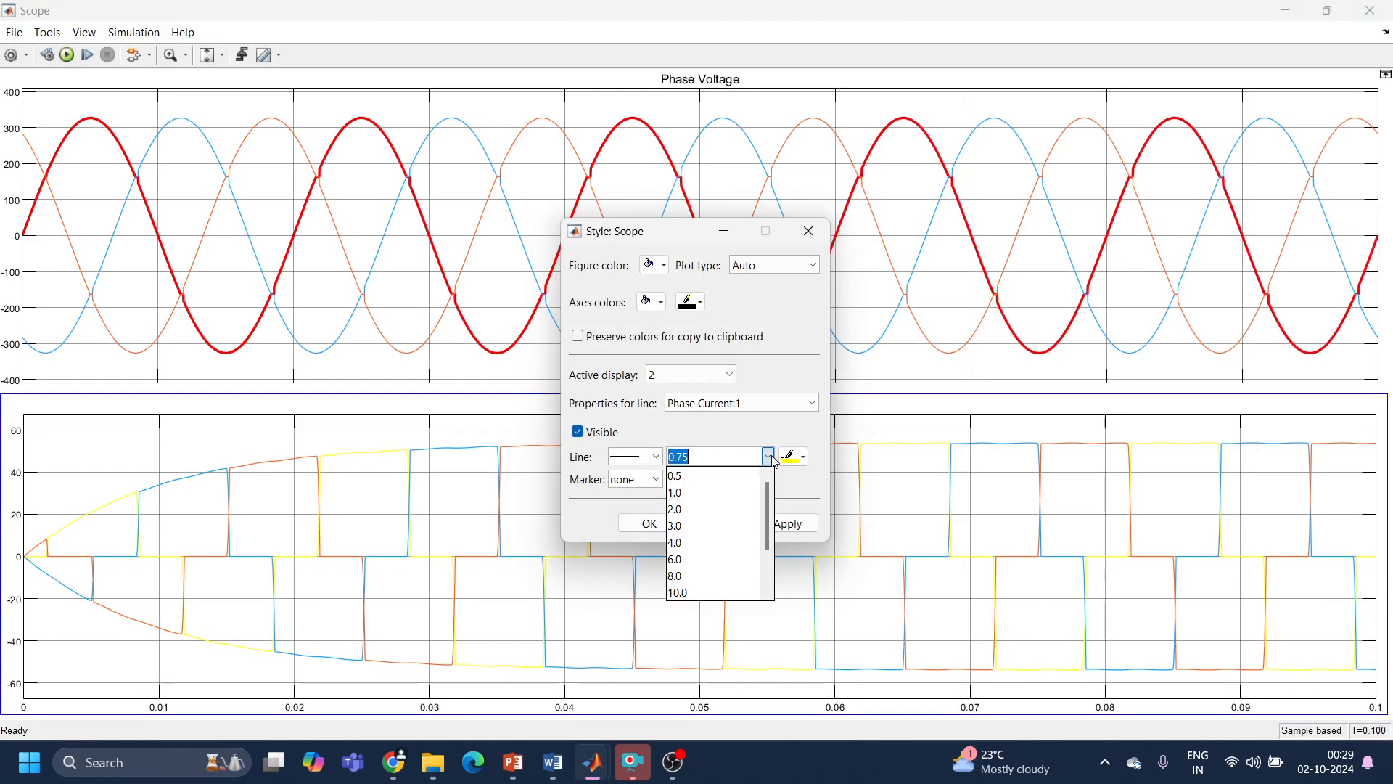
{"action": "left_click", "coordinate": [749, 509]}
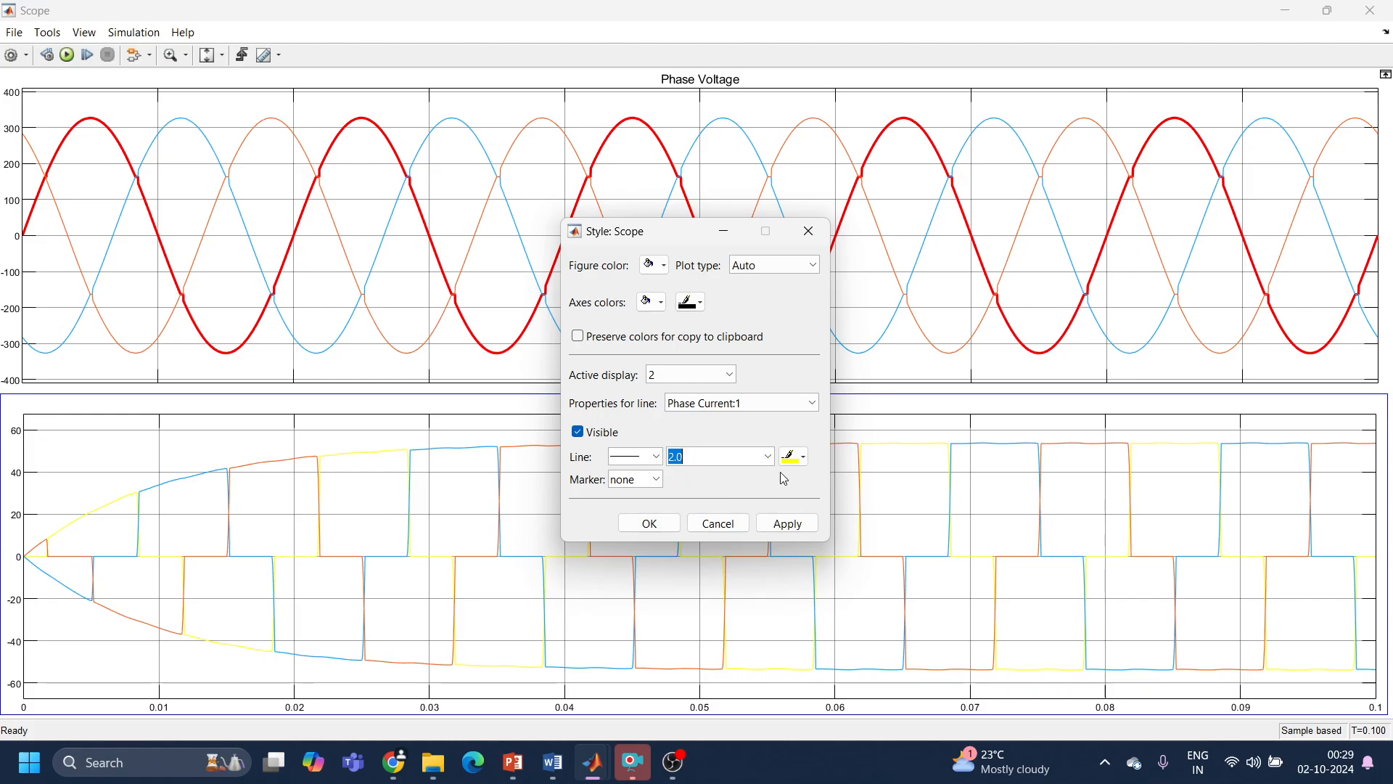
{"action": "left_click", "coordinate": [795, 456]}
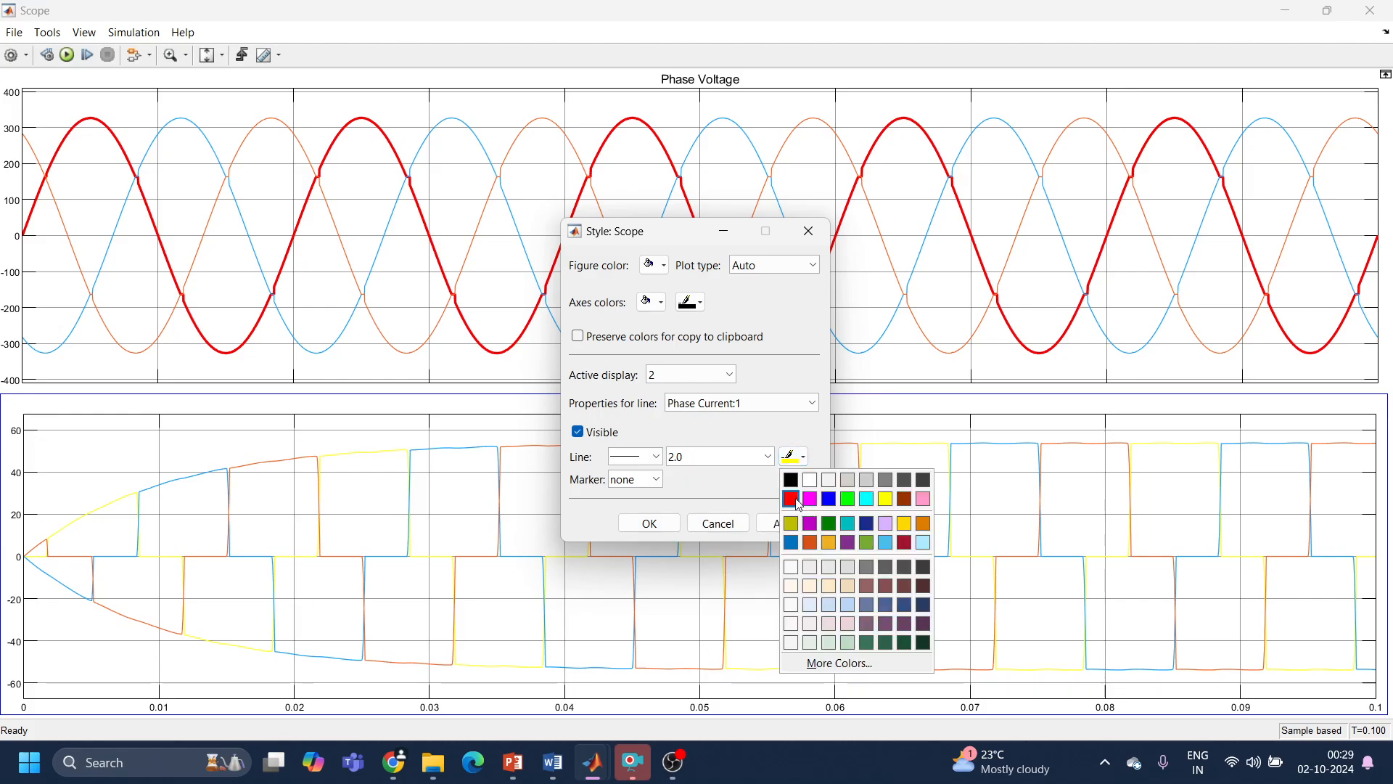
{"action": "left_click", "coordinate": [792, 499]}
{"action": "left_click", "coordinate": [788, 523]}
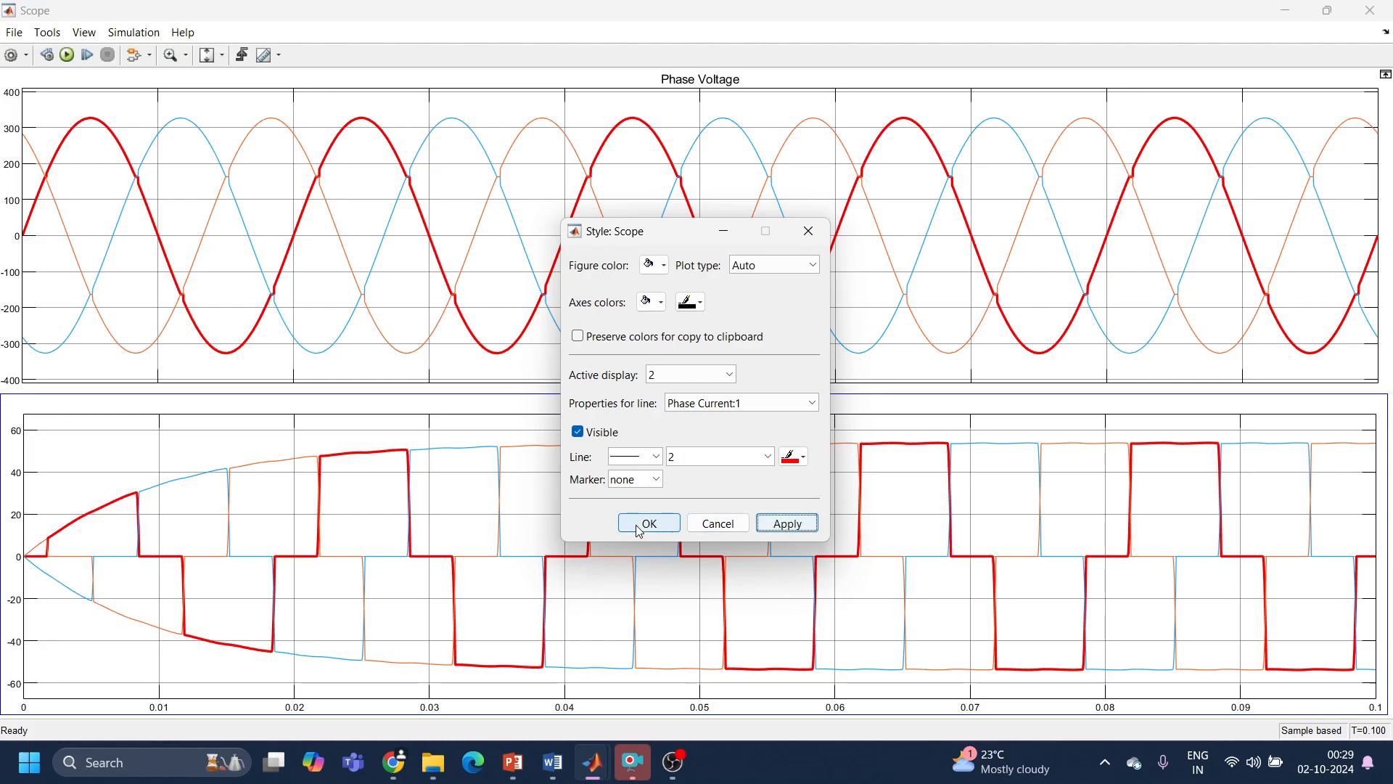
{"action": "left_click", "coordinate": [640, 523]}
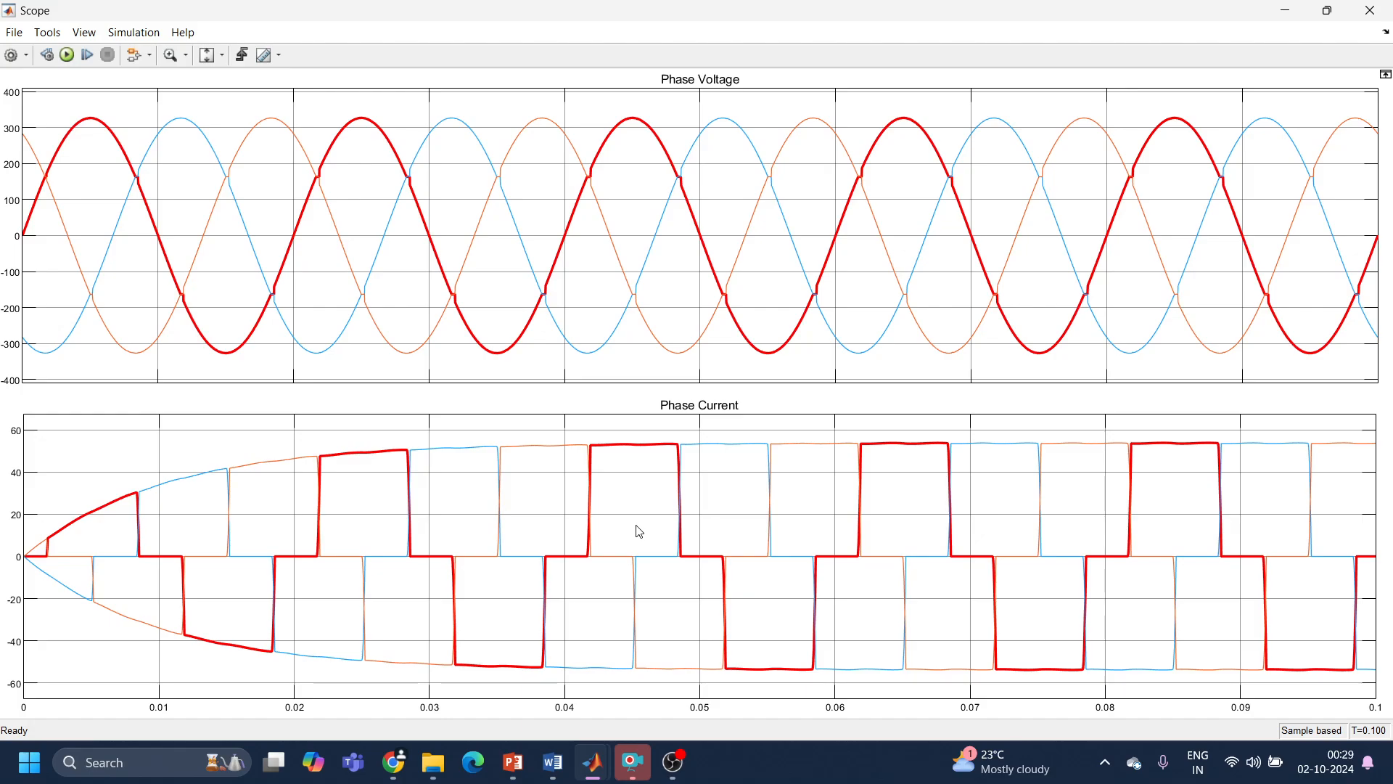
{"action": "left_click", "coordinate": [1373, 10]}
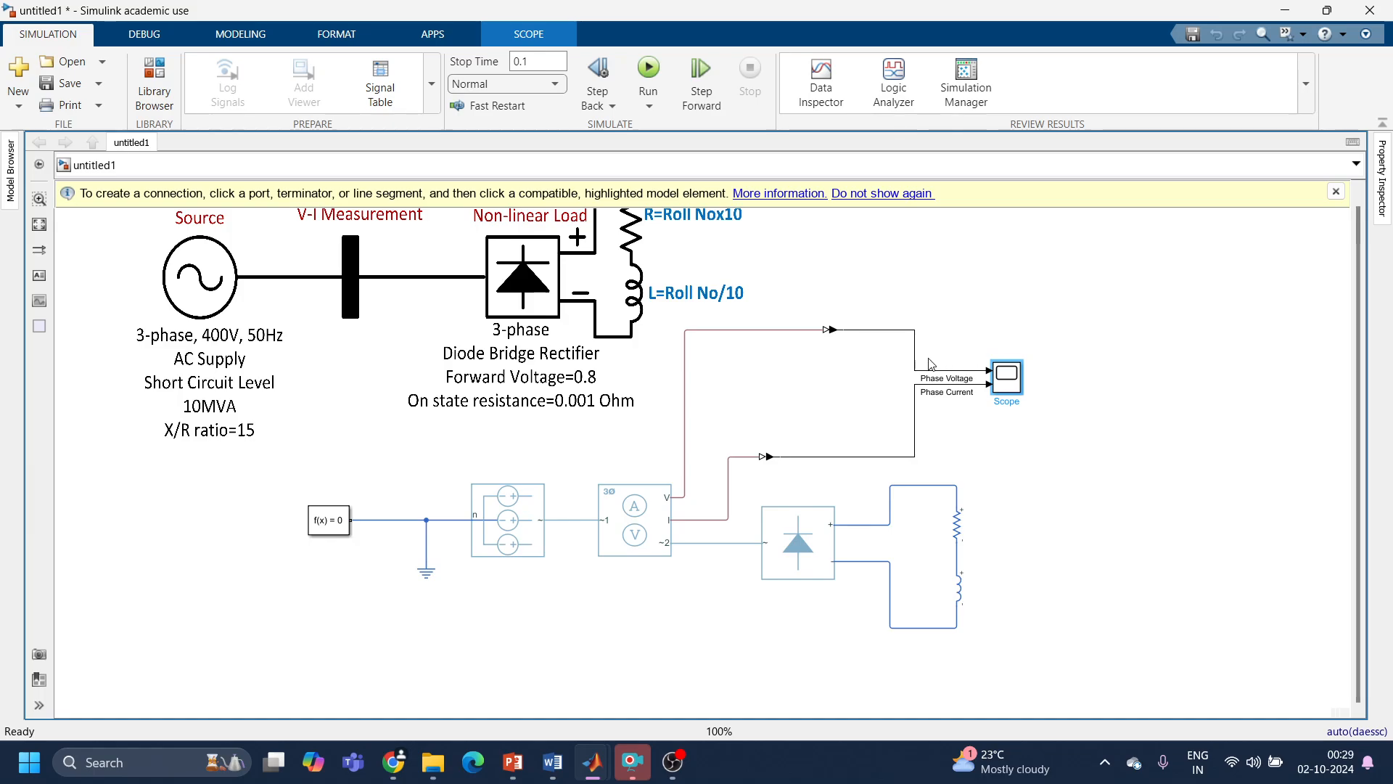
Step: Delete the Phase Voltage line between the voltage converter and the scope, and add a Demux block near the converter
{"action": "left_click", "coordinate": [893, 333]}
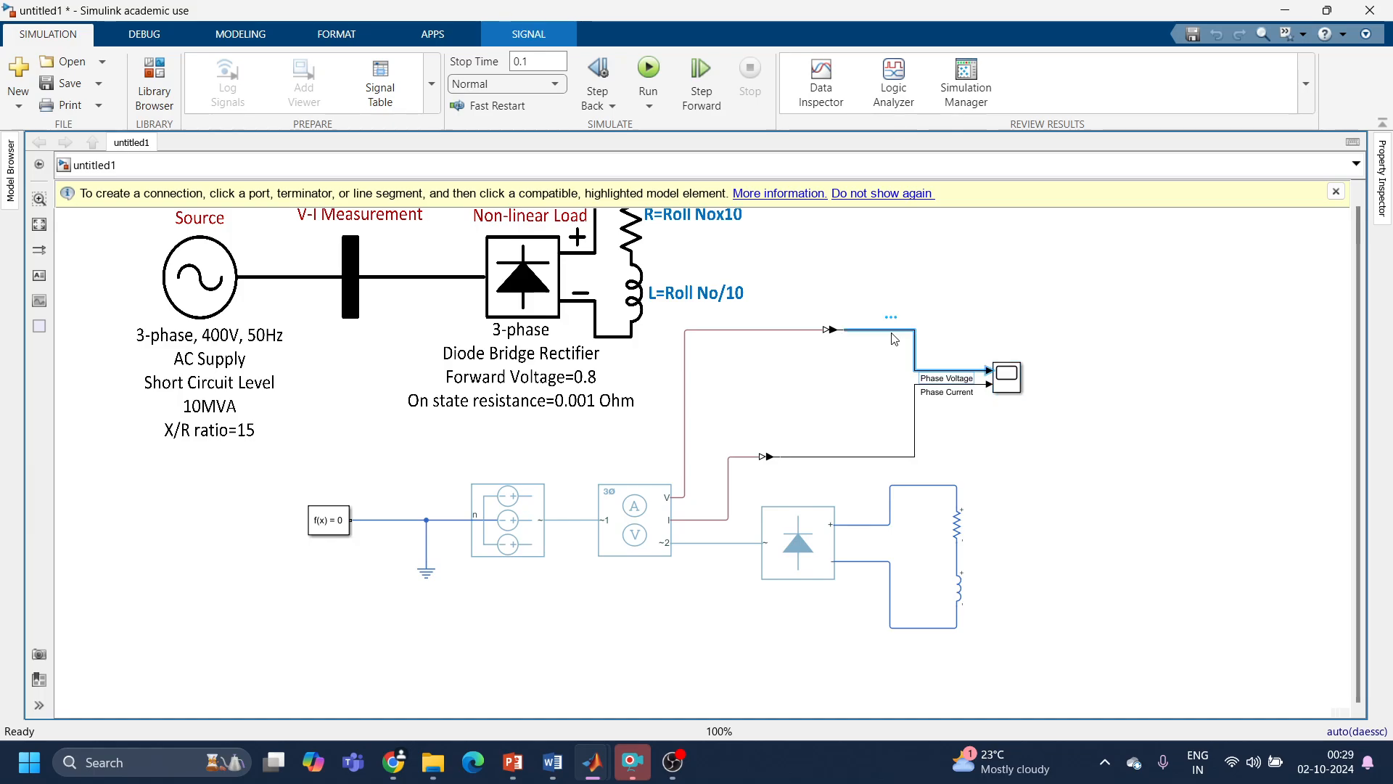
{"action": "key", "text": "Delete"}
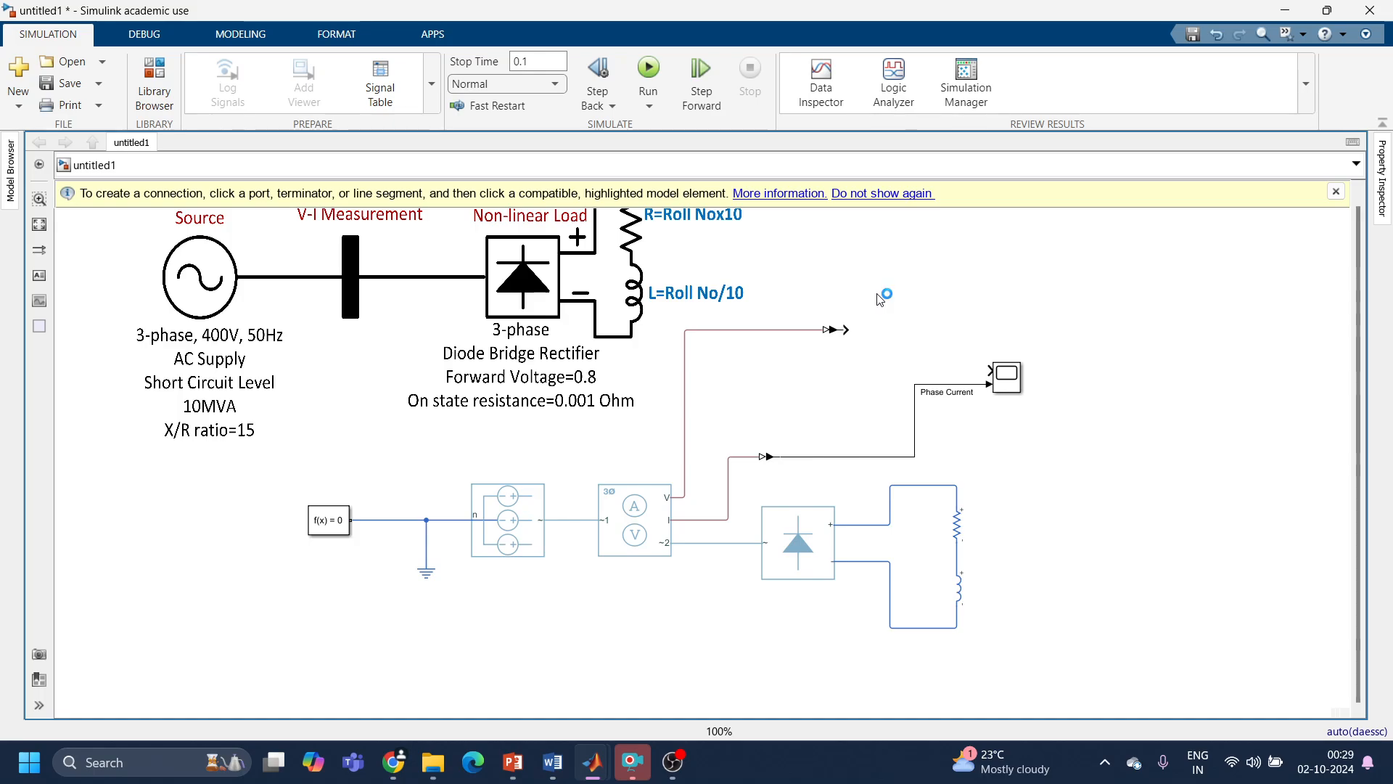
{"action": "double_click", "coordinate": [879, 299]}
{"action": "type", "text": "demux"}
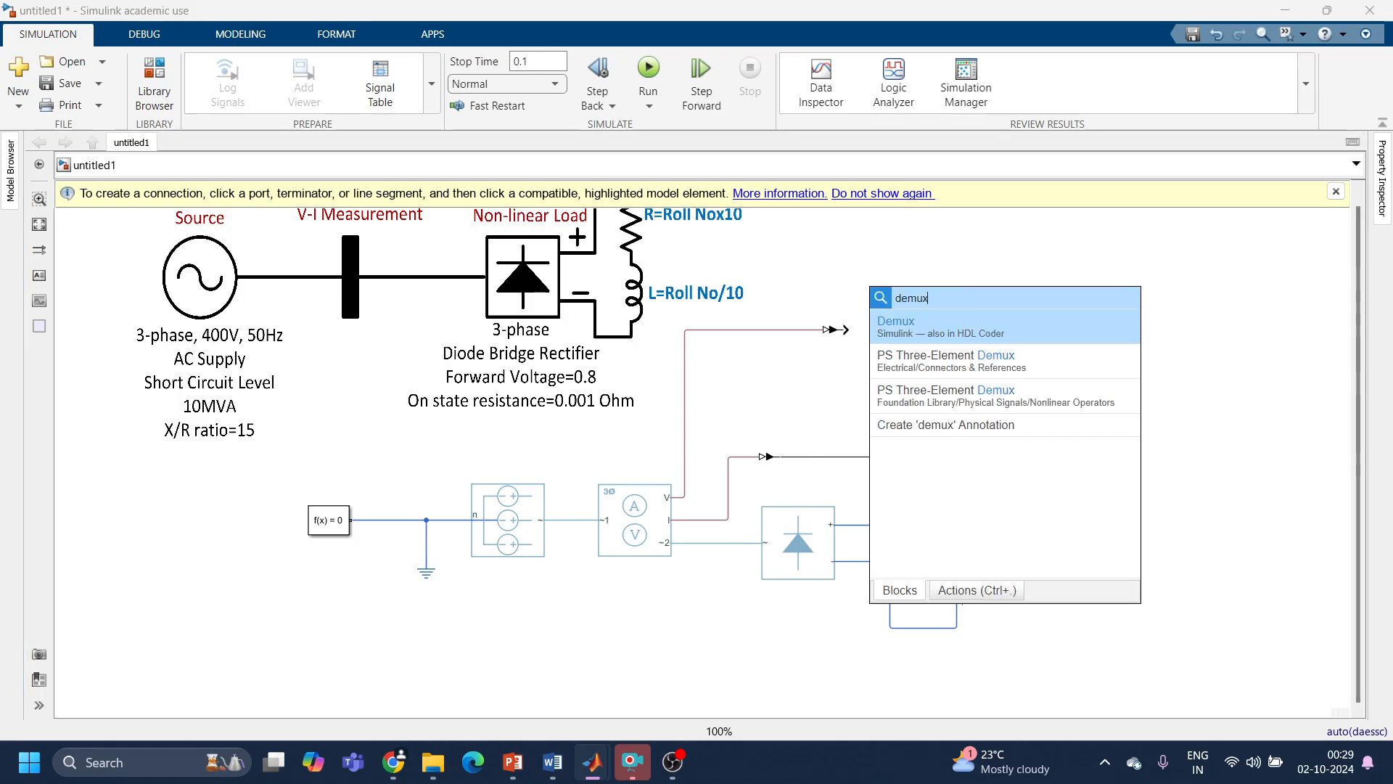
{"action": "key", "text": "Return"}
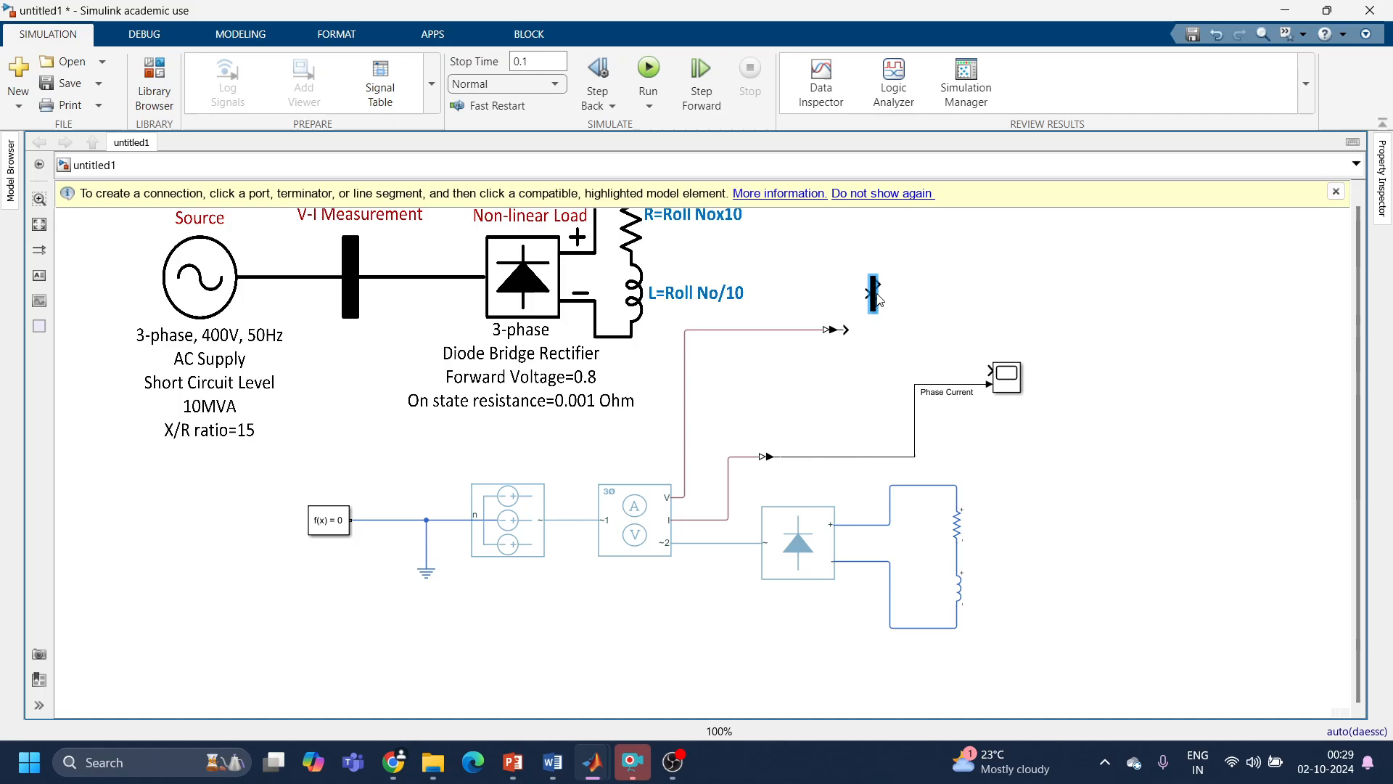
Step: Set the Demux block's number of outputs to 3 and place it beside the voltage converter's output
{"action": "double_click", "coordinate": [874, 298]}
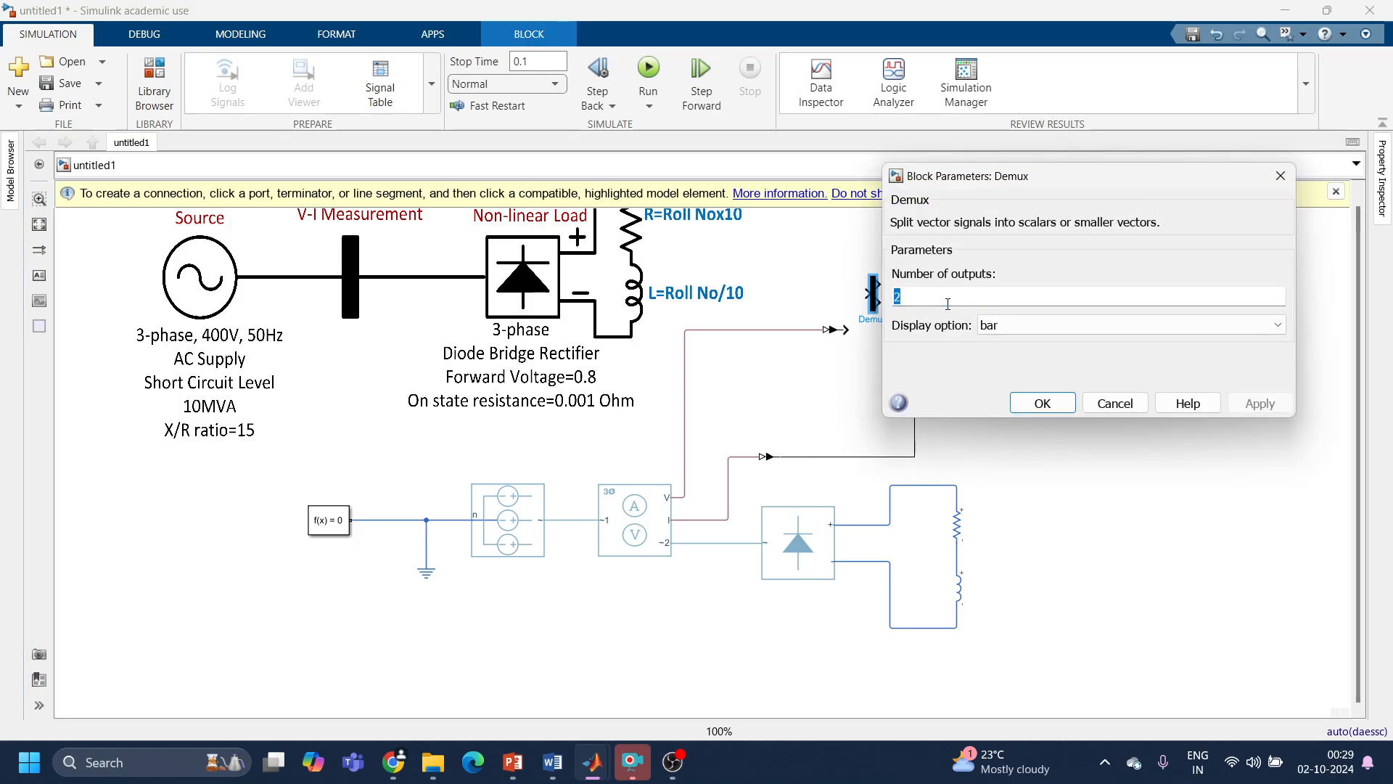
{"action": "type", "text": "3"}
{"action": "left_click", "coordinate": [1260, 403]}
{"action": "left_click", "coordinate": [1049, 403]}
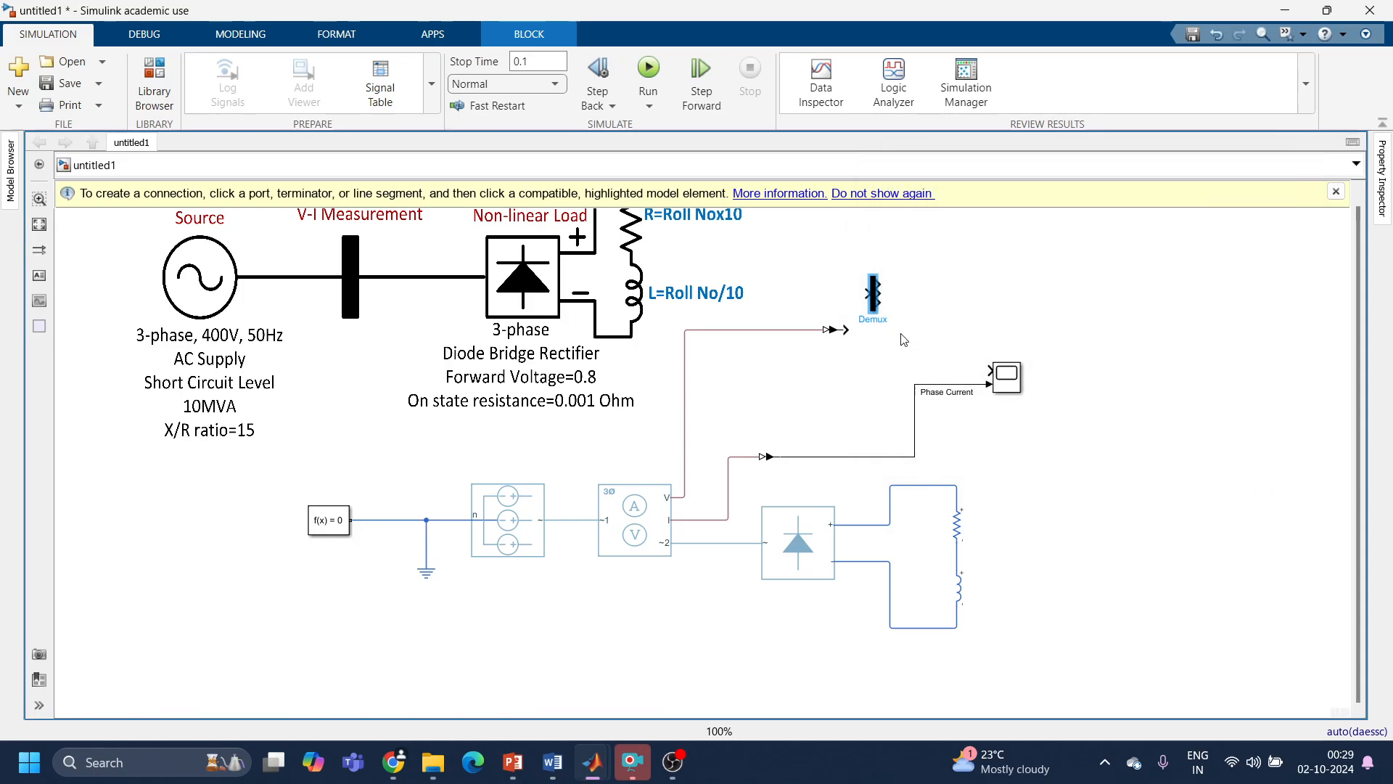
{"action": "left_click_drag", "start_coordinate": [876, 310], "coordinate": [861, 337]}
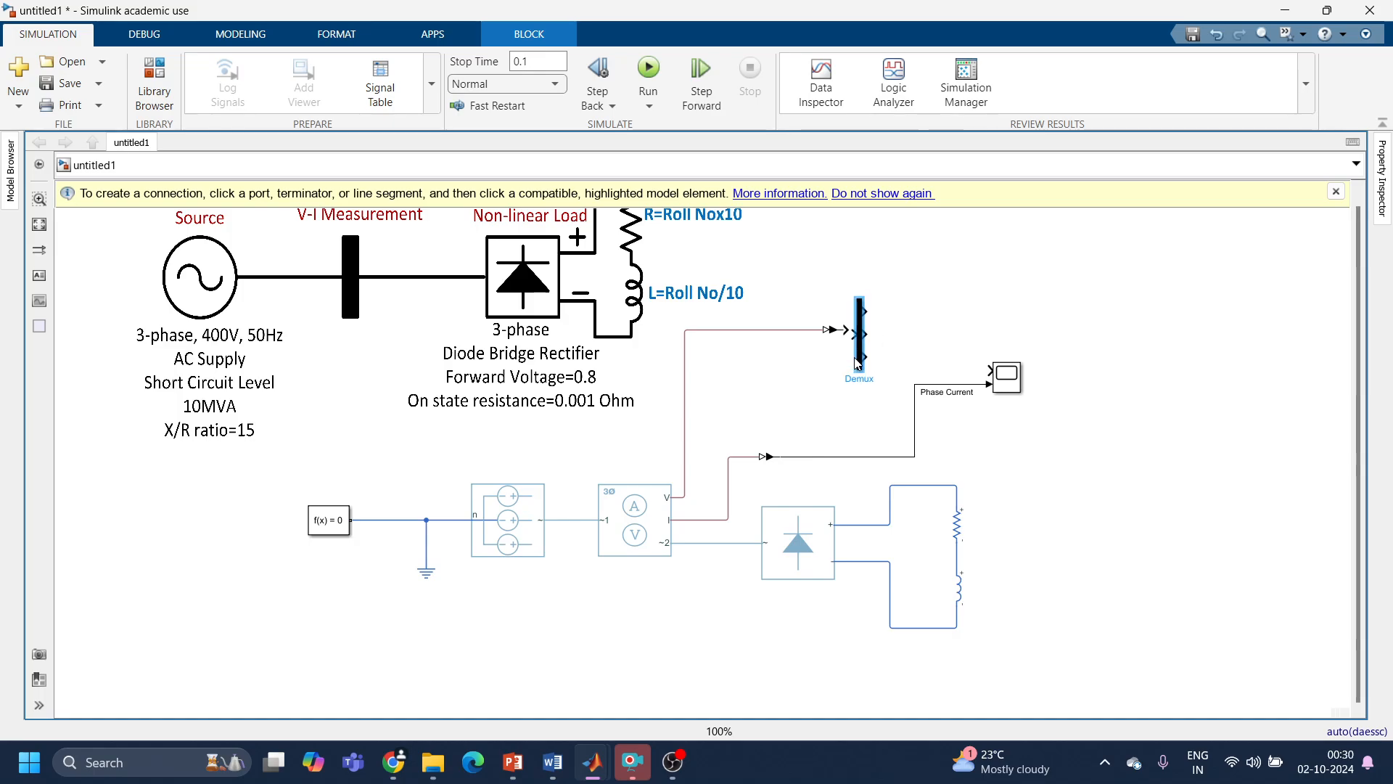
Step: Delete the Phase Current line between the current converter and the scope
{"action": "left_click", "coordinate": [930, 319]}
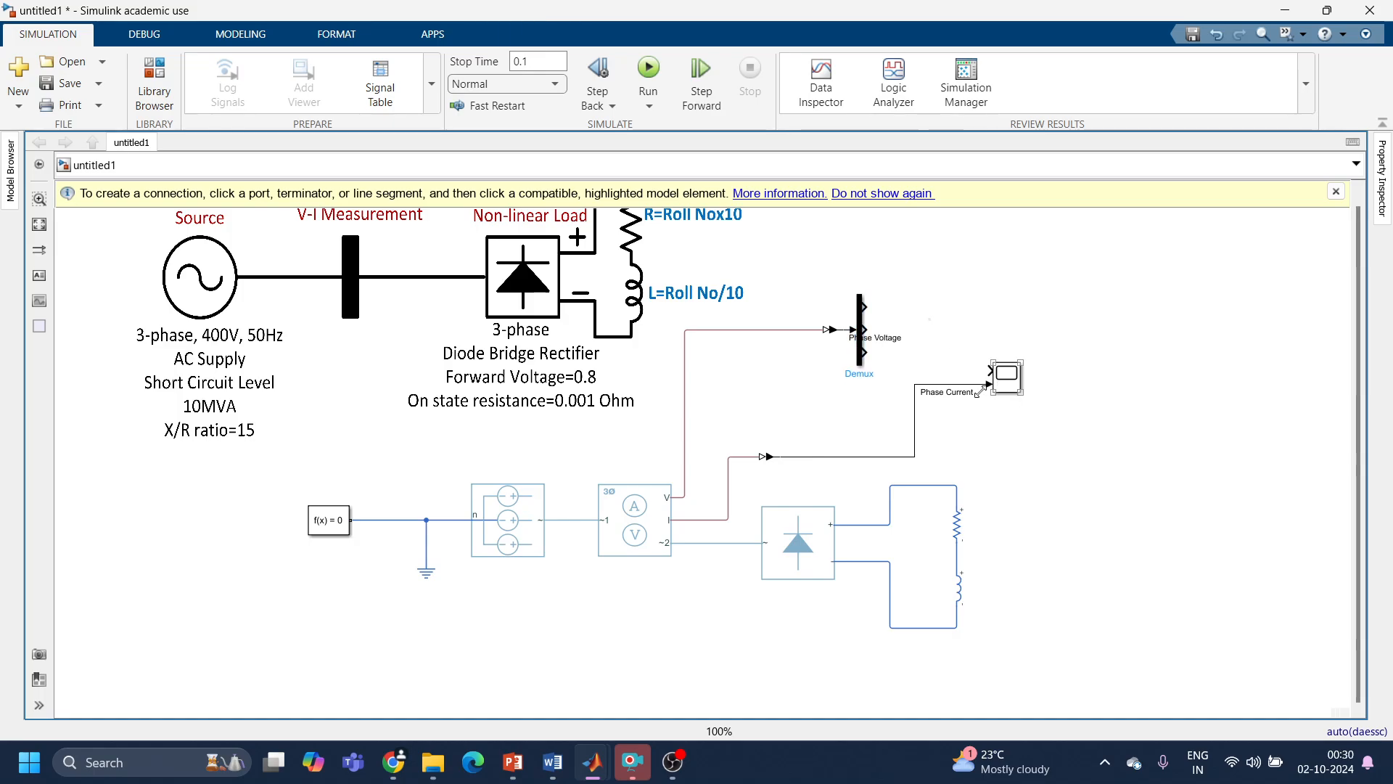
{"action": "left_click", "coordinate": [942, 393]}
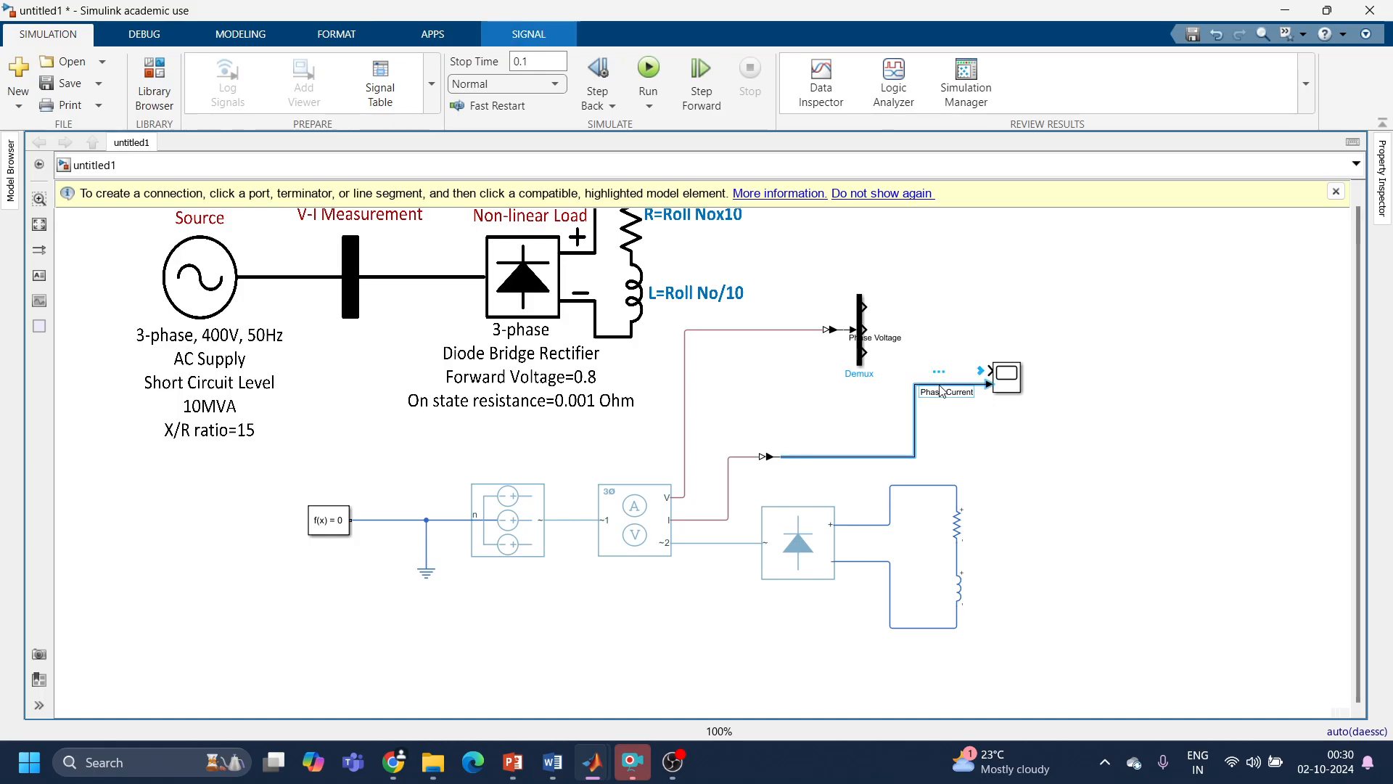
{"action": "key", "text": "Delete"}
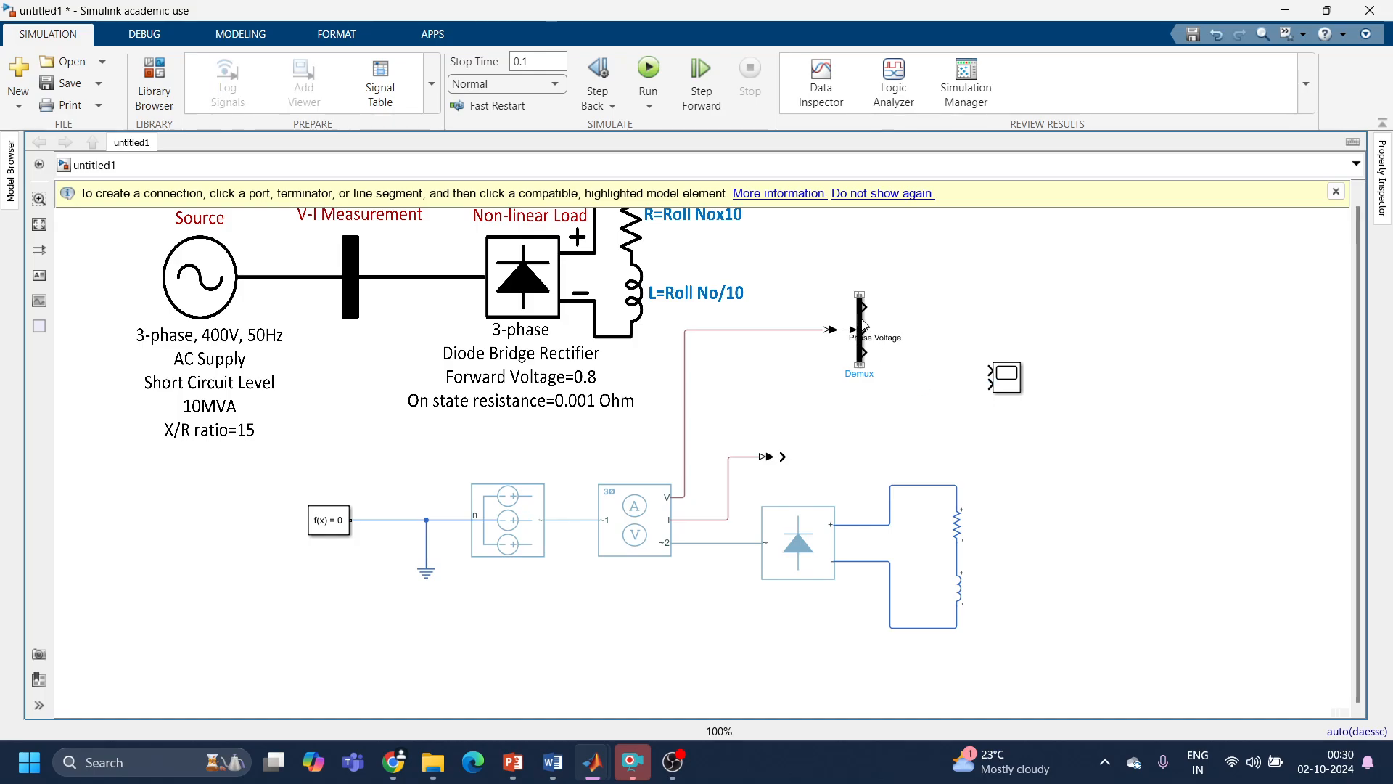
Step: Place a copy of the Demux block at the current converter's output and connect both Demux blocks' first outputs to the scope inputs
{"action": "left_click", "coordinate": [859, 342]}
{"action": "left_click_drag", "start_coordinate": [859, 343], "coordinate": [981, 379]}
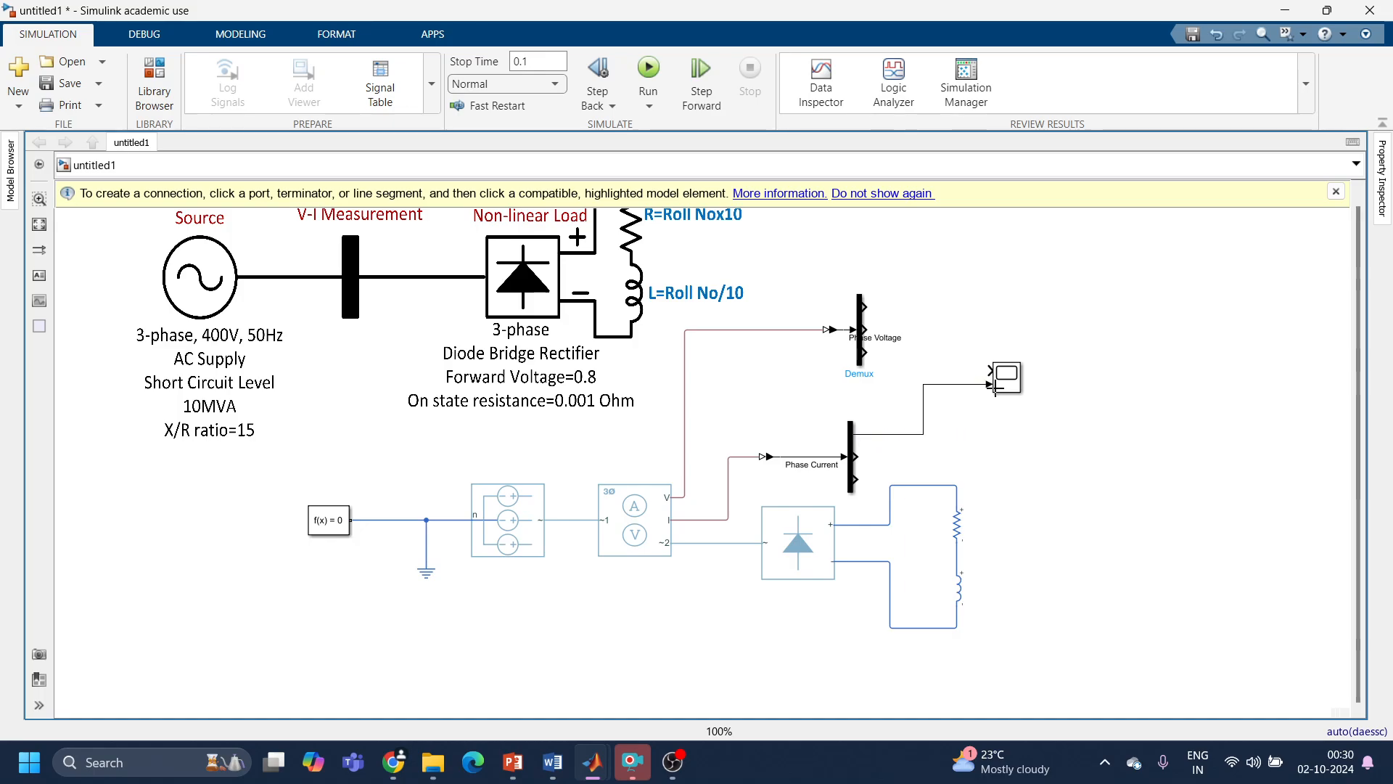
{"action": "left_click_drag", "start_coordinate": [863, 306], "coordinate": [984, 360]}
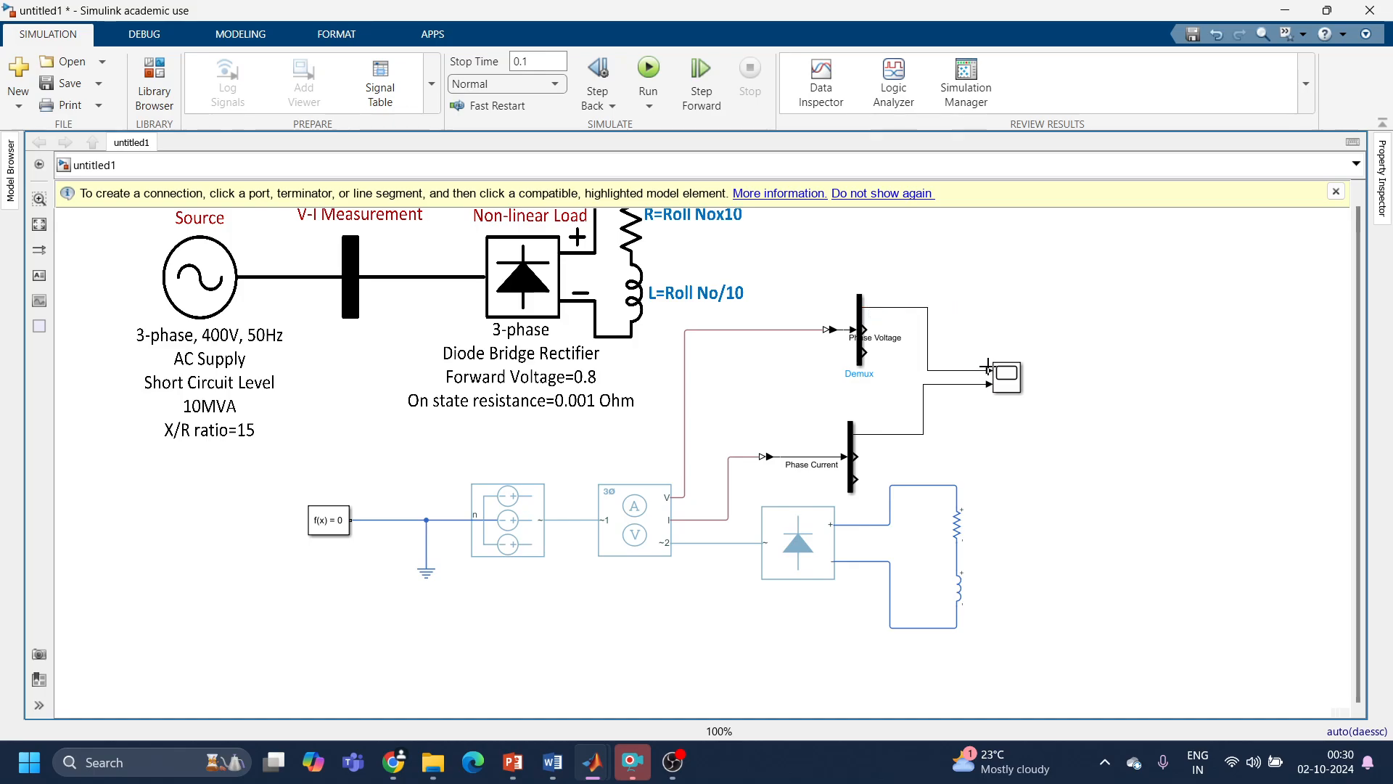
Step: Remove the Phase Voltage label from the line feeding the voltage Demux block
{"action": "left_click", "coordinate": [885, 338]}
{"action": "left_click", "coordinate": [884, 331]}
{"action": "left_click", "coordinate": [898, 340]}
{"action": "key", "text": "BackSpace"}
{"action": "key", "text": "BackSpace"}
{"action": "key", "text": "BackSpace"}
{"action": "key", "text": "BackSpace"}
{"action": "key", "text": "BackSpace"}
{"action": "key", "text": "BackSpace"}
{"action": "key", "text": "BackSpace"}
{"action": "key", "text": "BackSpace"}
{"action": "key", "text": "BackSpace"}
{"action": "key", "text": "BackSpace"}
{"action": "key", "text": "BackSpace"}
{"action": "key", "text": "BackSpace"}
Step: Remove the Phase Current label from the line feeding the current Demux block and straighten that line
{"action": "left_click", "coordinate": [824, 461]}
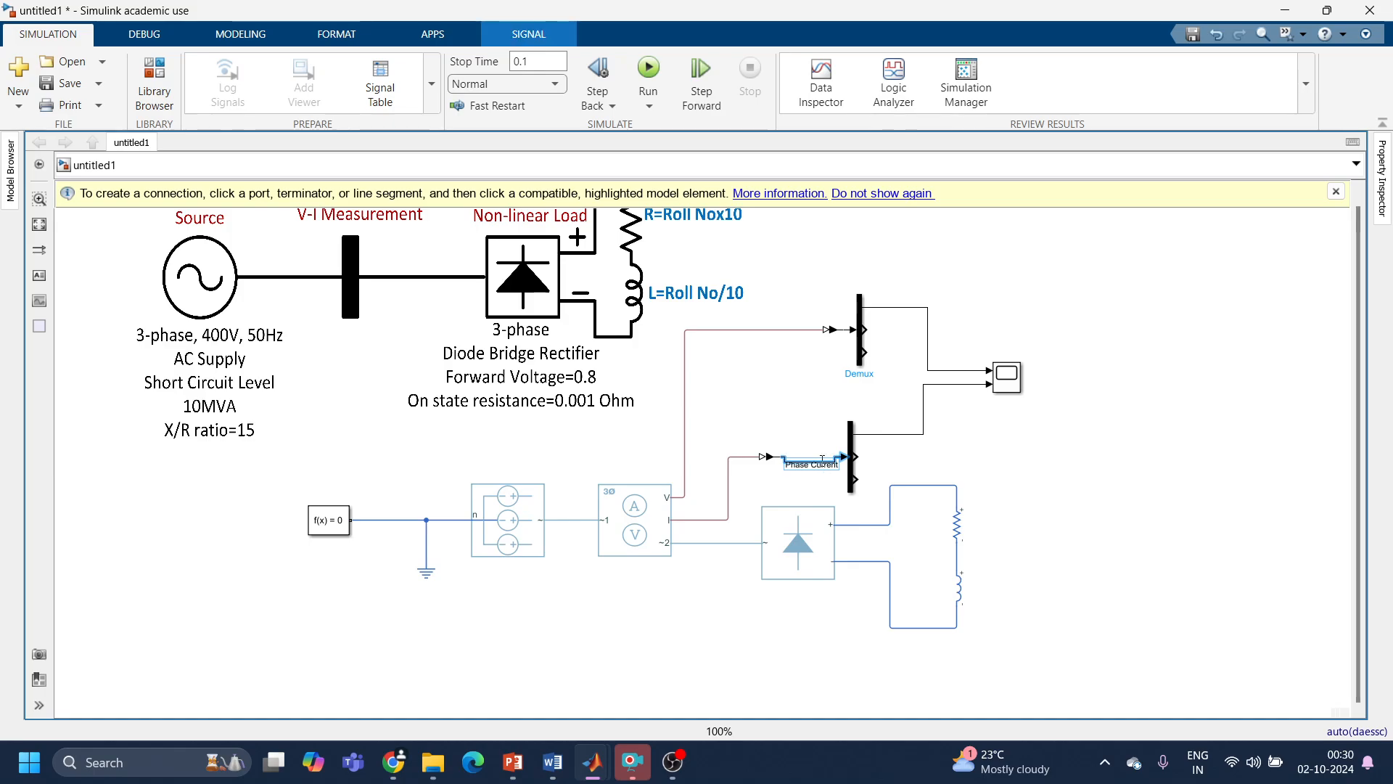
{"action": "key", "text": "BackSpace"}
{"action": "key", "text": "BackSpace"}
{"action": "key", "text": "BackSpace"}
{"action": "key", "text": "BackSpace"}
{"action": "key", "text": "BackSpace"}
{"action": "key", "text": "BackSpace"}
{"action": "key", "text": "BackSpace"}
{"action": "key", "text": "BackSpace"}
{"action": "key", "text": "BackSpace"}
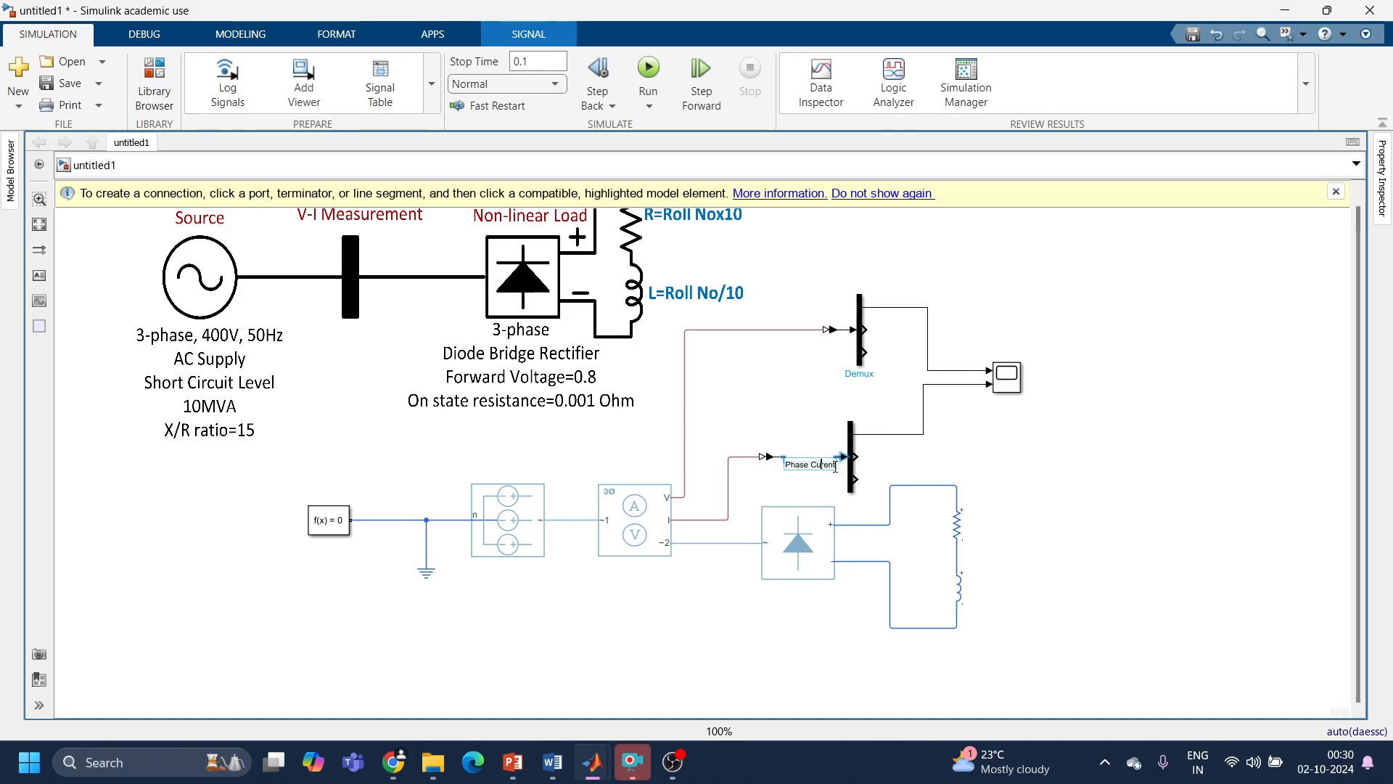
{"action": "key", "text": "Delete"}
{"action": "key", "text": "Delete"}
{"action": "key", "text": "Delete"}
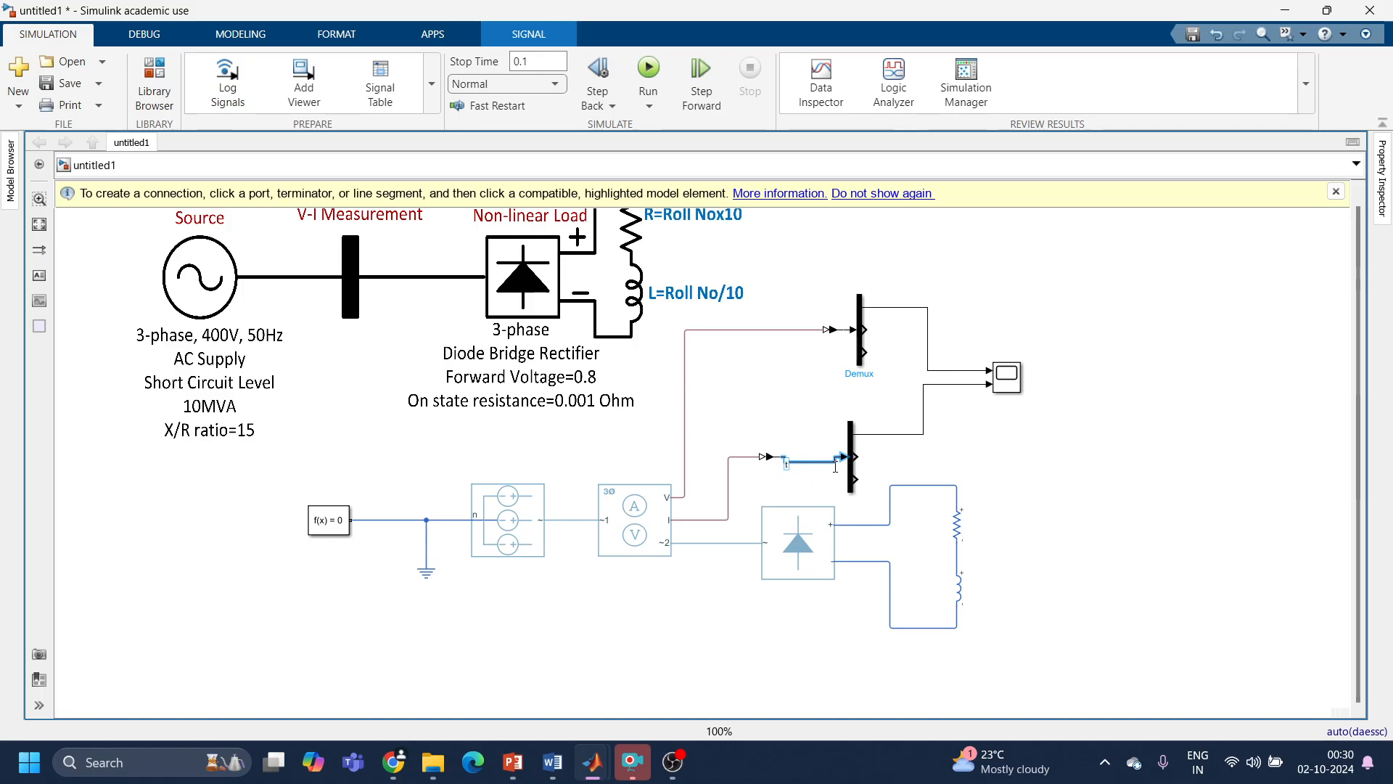
{"action": "left_click", "coordinate": [827, 469]}
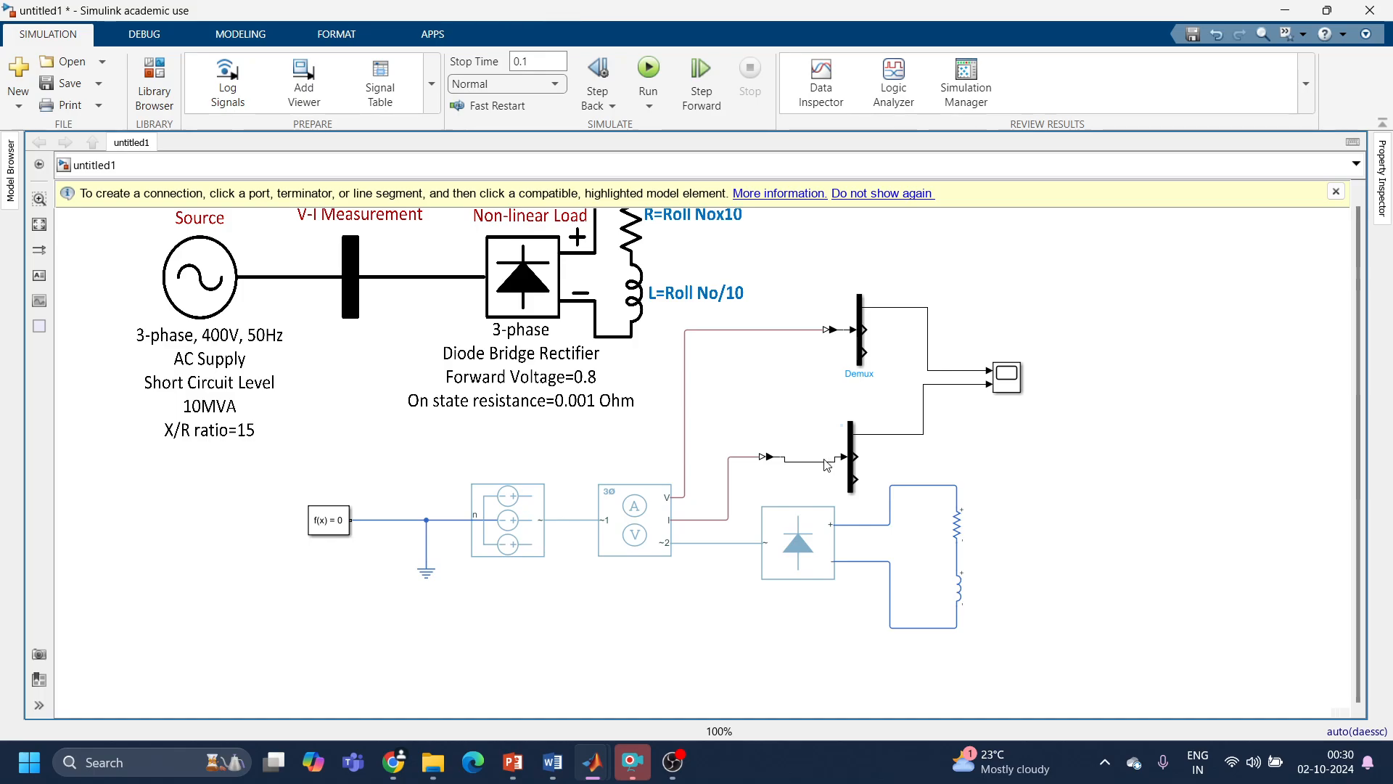
{"action": "left_click", "coordinate": [826, 459]}
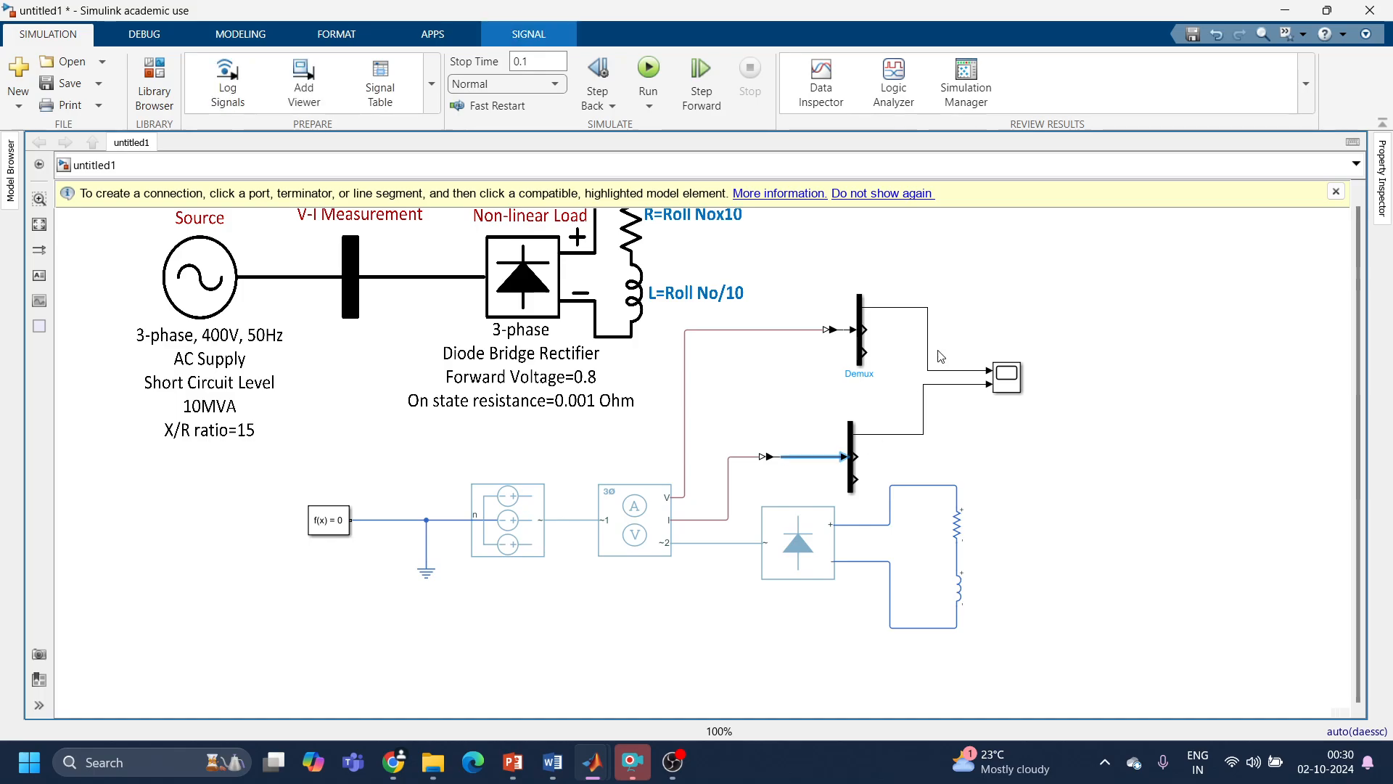
Step: Label the line from the voltage Demux to the scope as Va (V)
{"action": "left_click", "coordinate": [948, 377]}
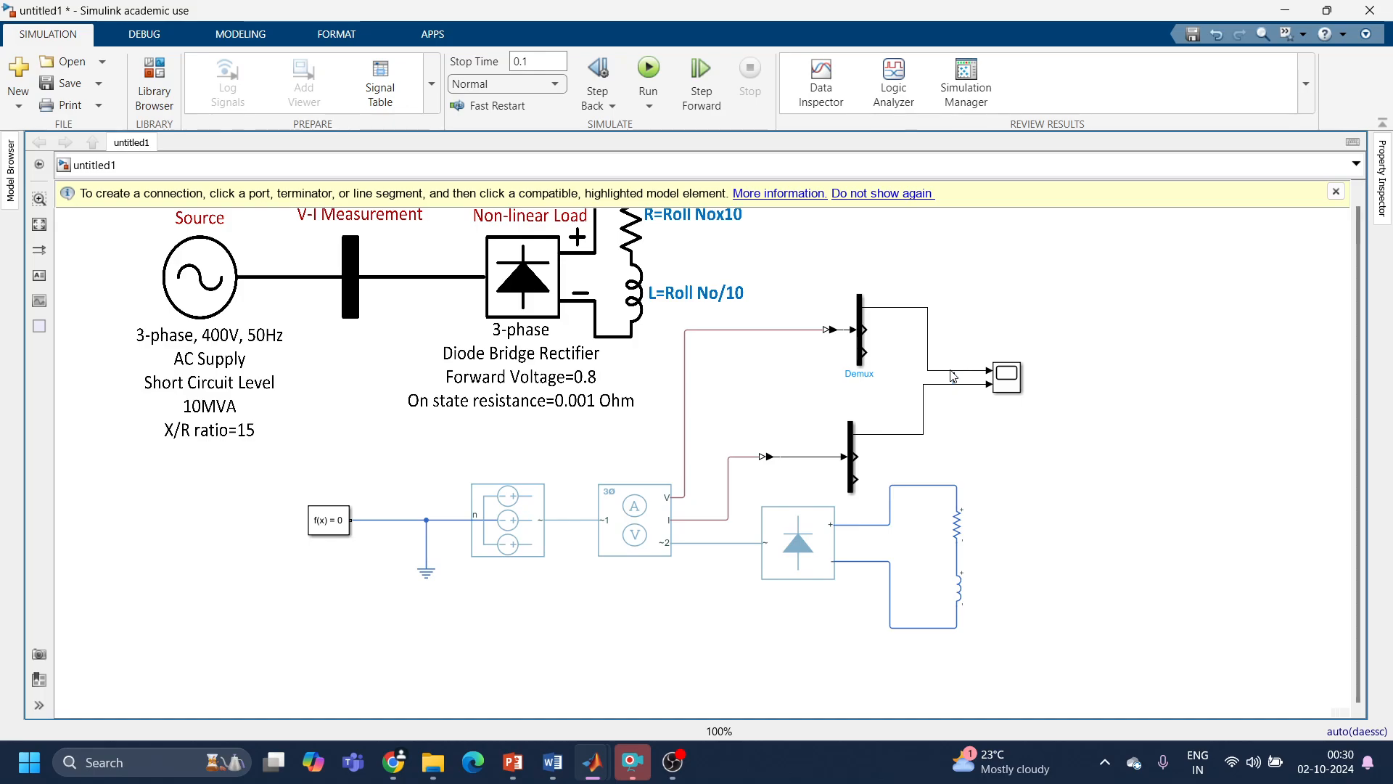
{"action": "double_click", "coordinate": [954, 375]}
{"action": "type", "text": "Va"}
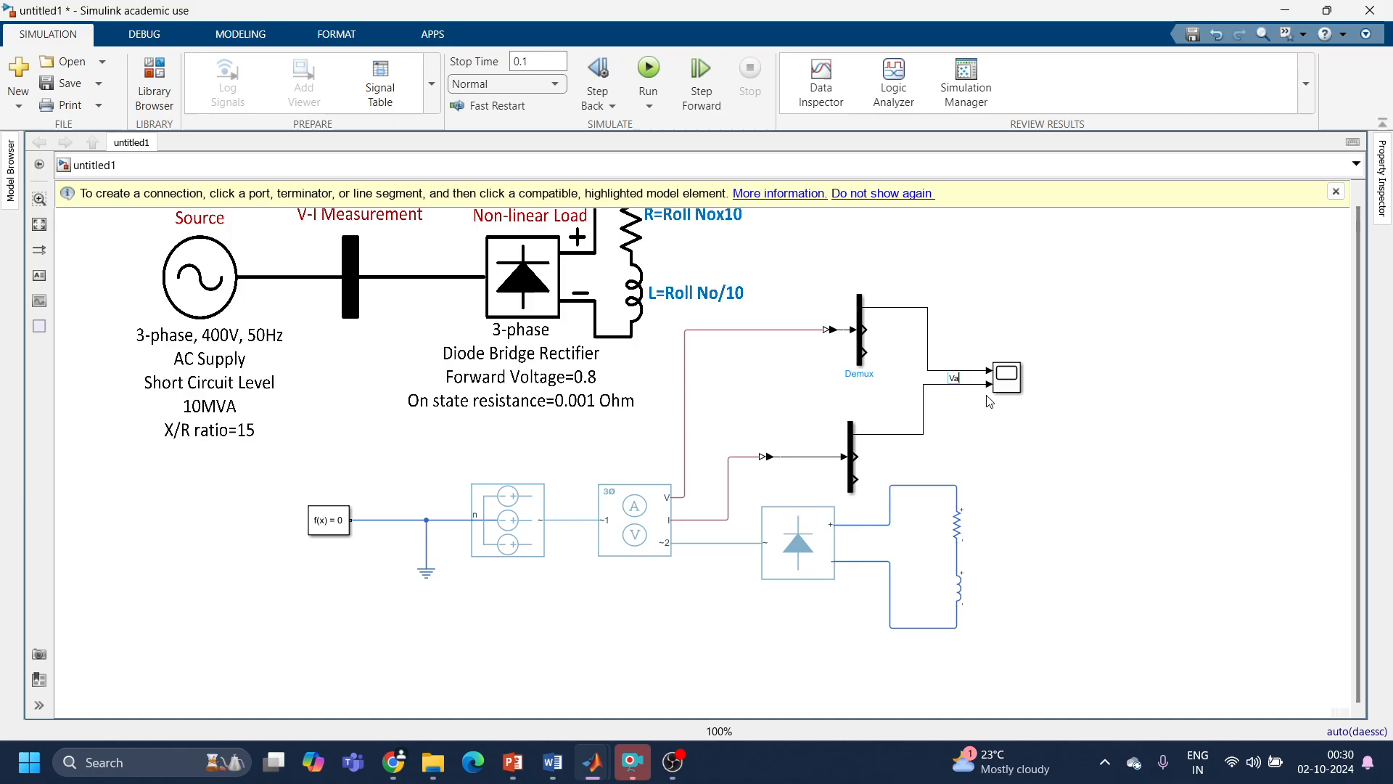
{"action": "type", "text": " (V)"}
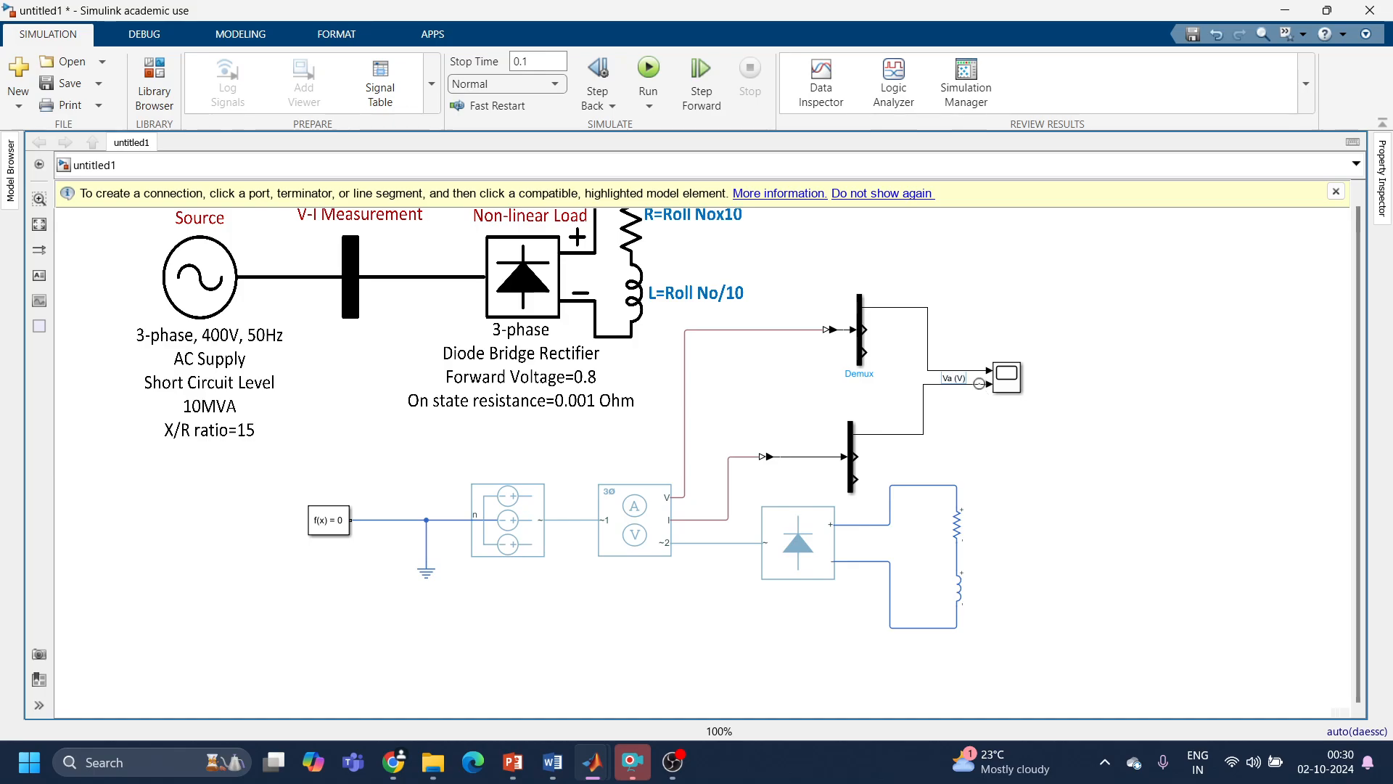
Step: Label the line from the current Demux to the scope as Ia (A)
{"action": "left_click", "coordinate": [938, 386]}
{"action": "double_click", "coordinate": [938, 391]}
{"action": "type", "text": "Ia (A)"}
{"action": "left_click", "coordinate": [1015, 418]}
Step: Run the simulation, examine the Va and Ia waveforms in the scope, and close the scope
{"action": "left_click", "coordinate": [648, 69]}
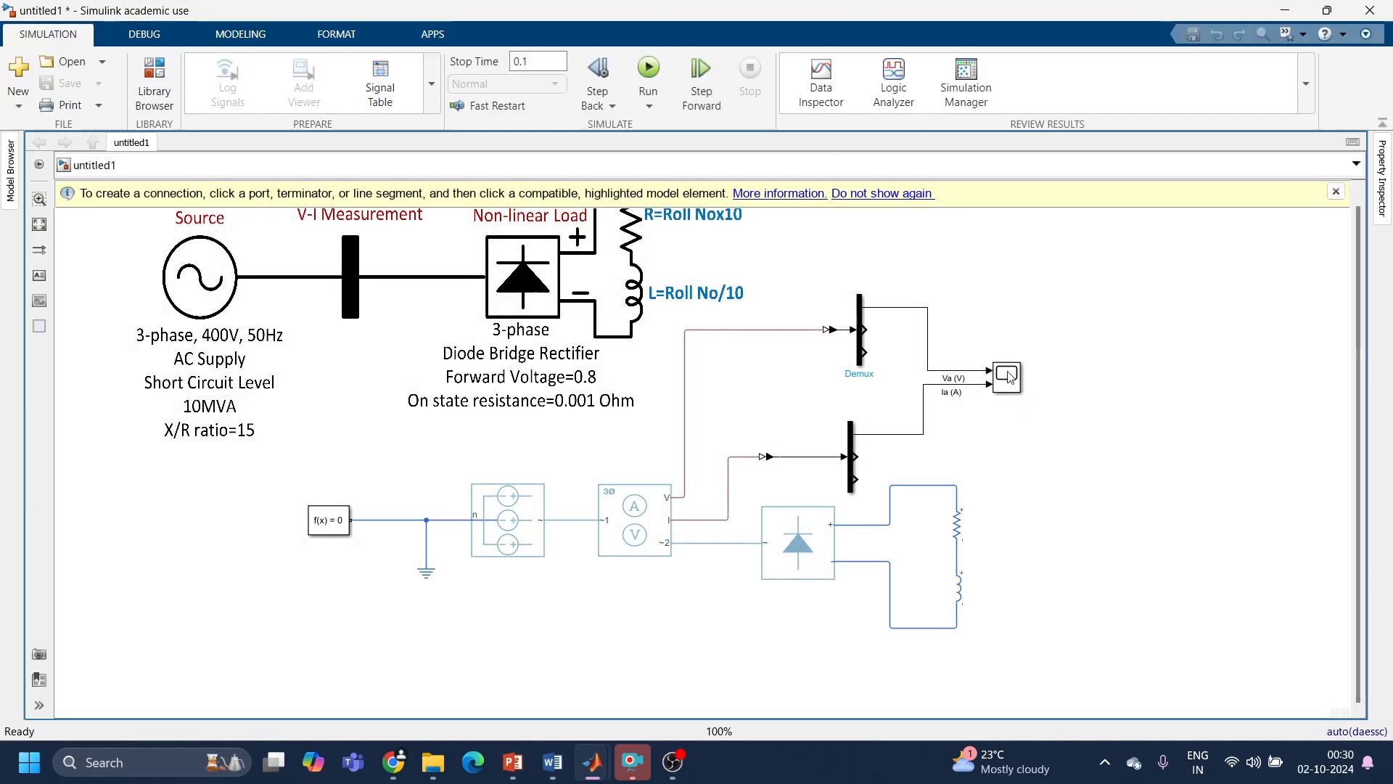
{"action": "double_click", "coordinate": [1008, 376]}
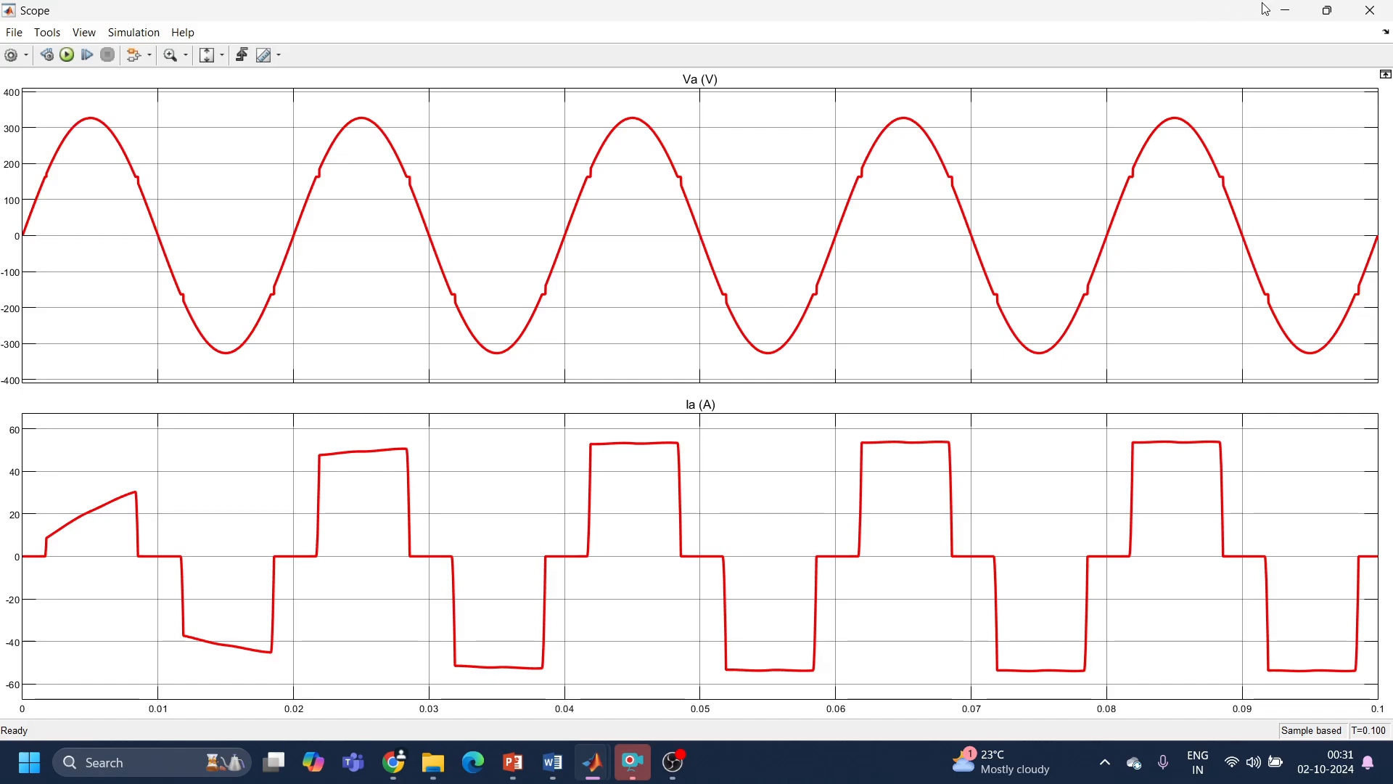
{"action": "left_click", "coordinate": [1389, 13]}
Step: Add a To Workspace block from Simulink/Sinks below the scope and connect it to the Ia line
{"action": "double_click", "coordinate": [1134, 404]}
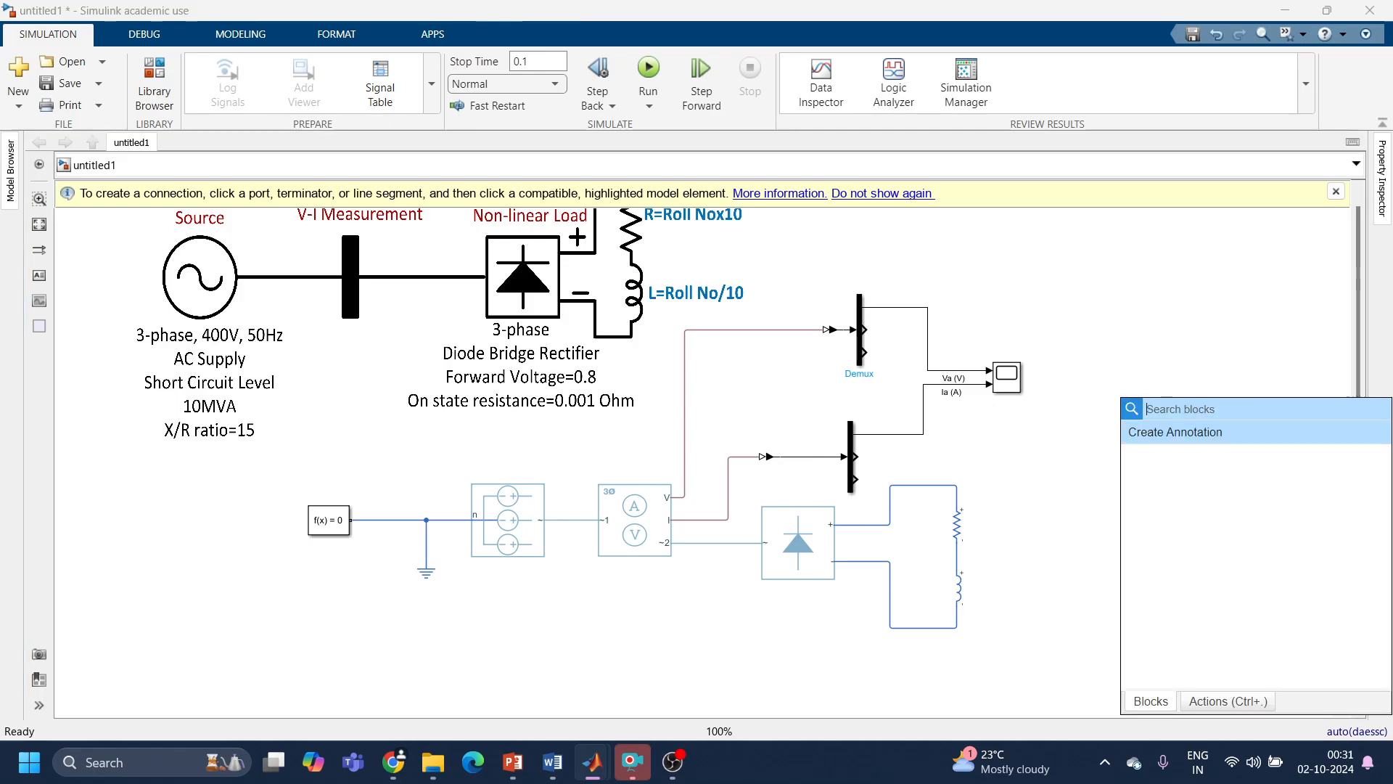
{"action": "type", "text": "to work"}
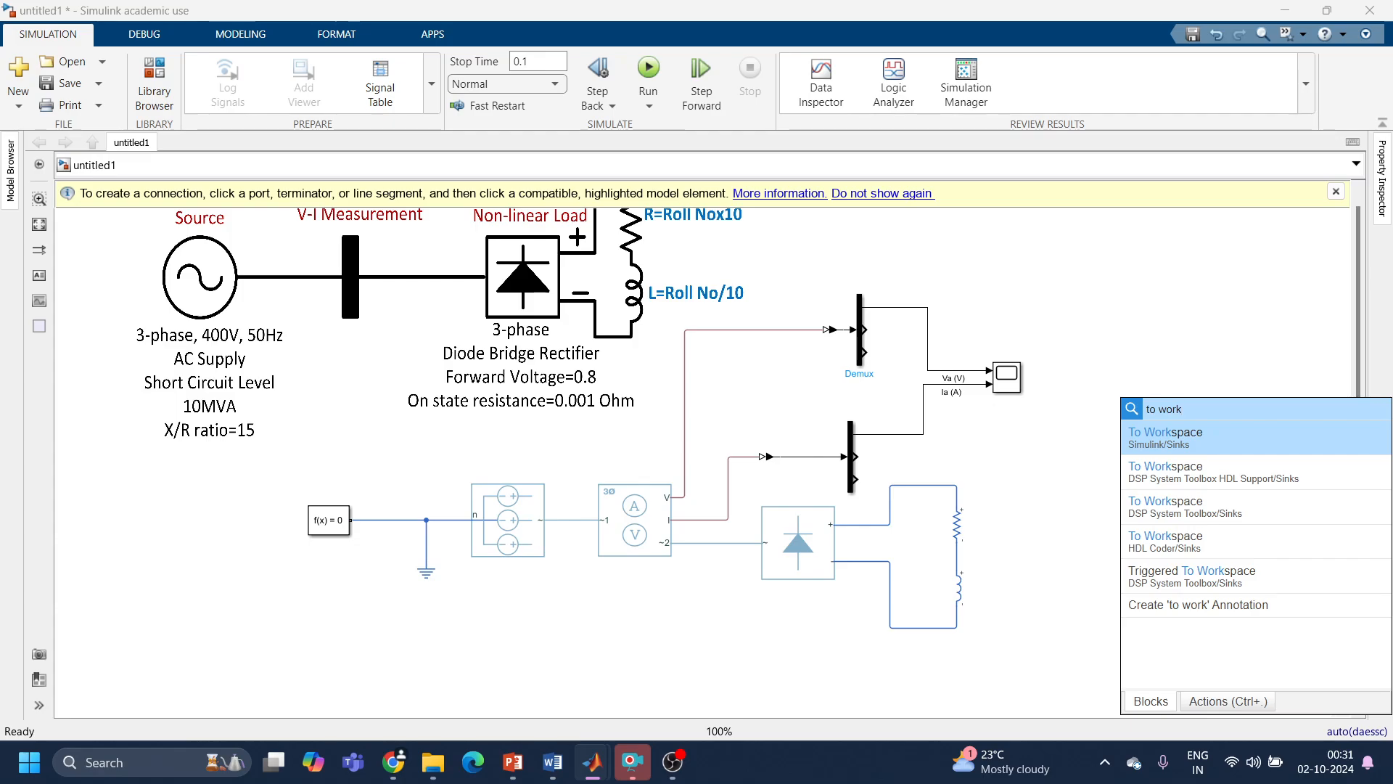
{"action": "left_click", "coordinate": [1171, 439]}
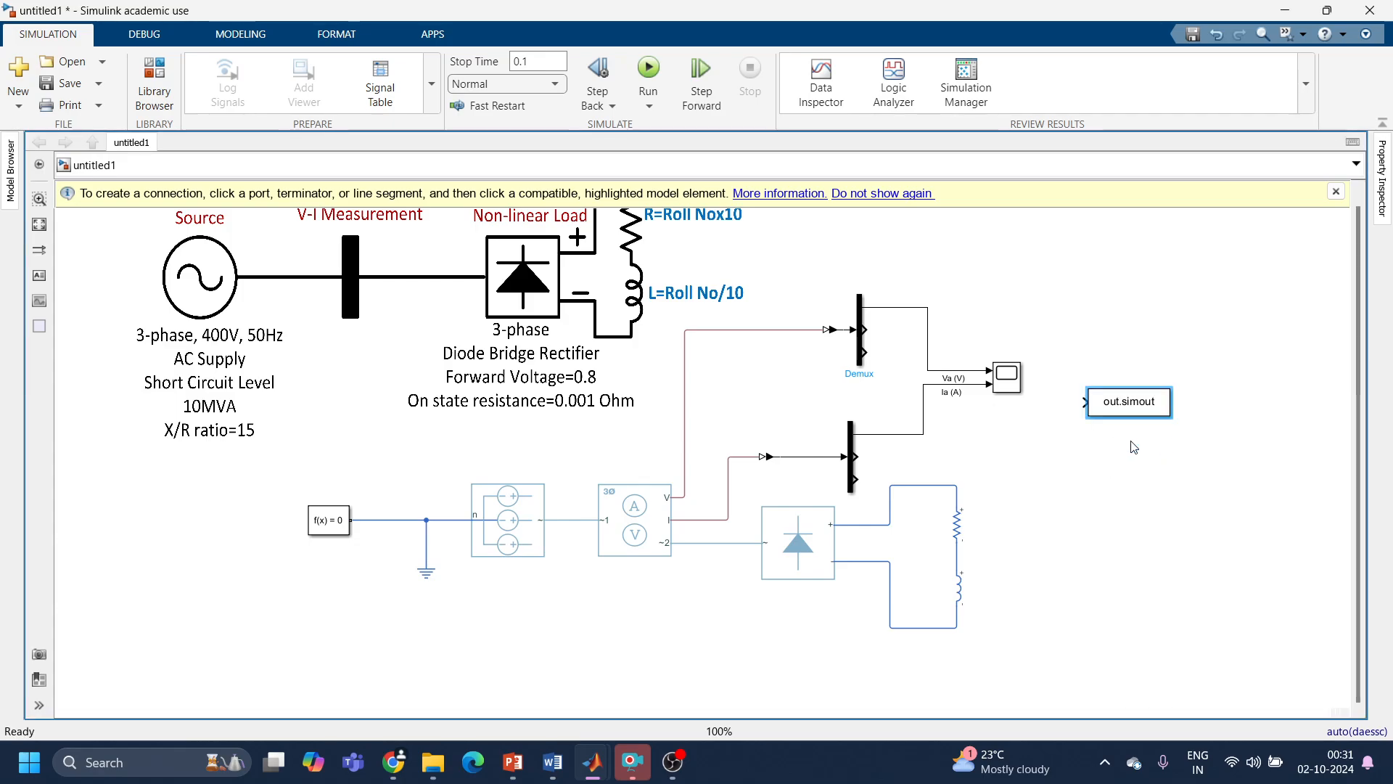
{"action": "left_click_drag", "start_coordinate": [1127, 405], "coordinate": [923, 434]}
Step: Set the To Workspace block's variable name to Ia
{"action": "left_click", "coordinate": [1019, 444]}
{"action": "double_click", "coordinate": [1019, 443]}
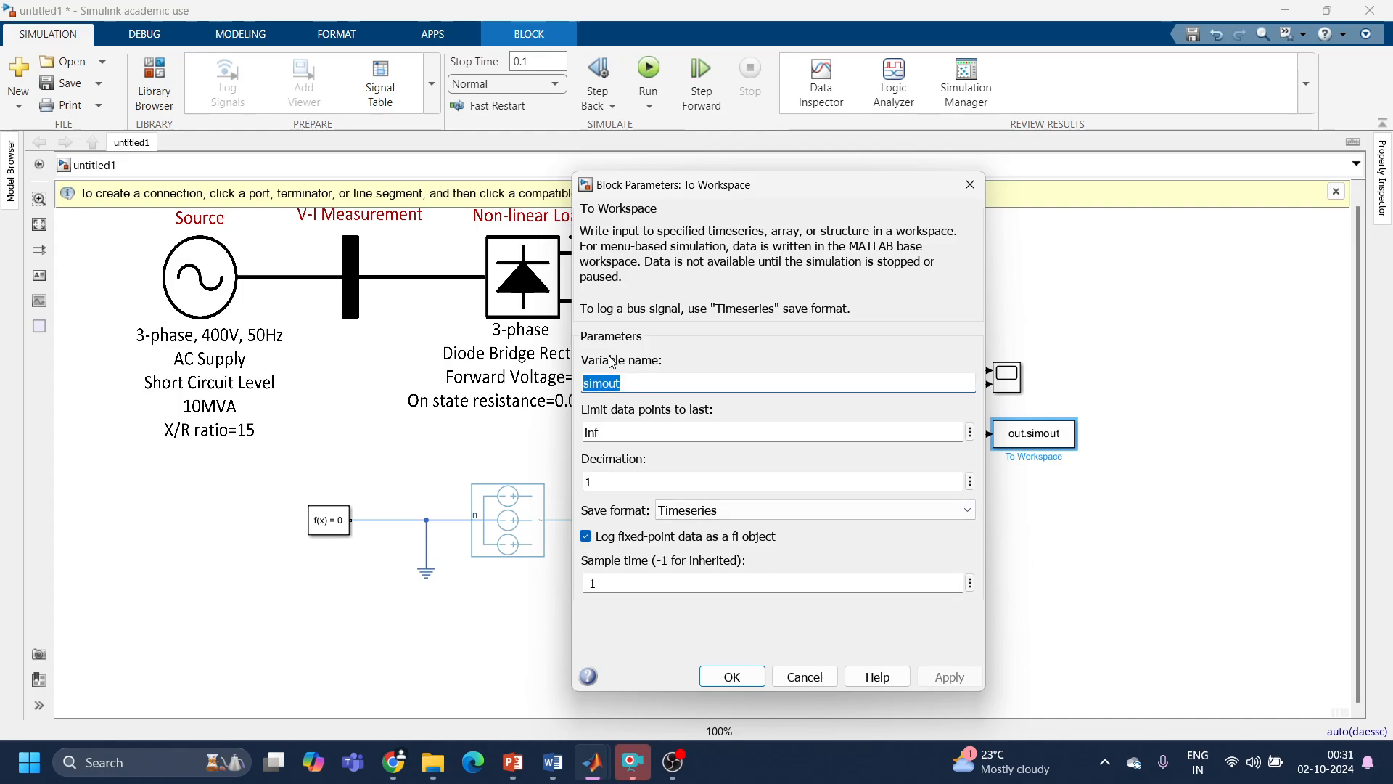
{"action": "type", "text": "Ia"}
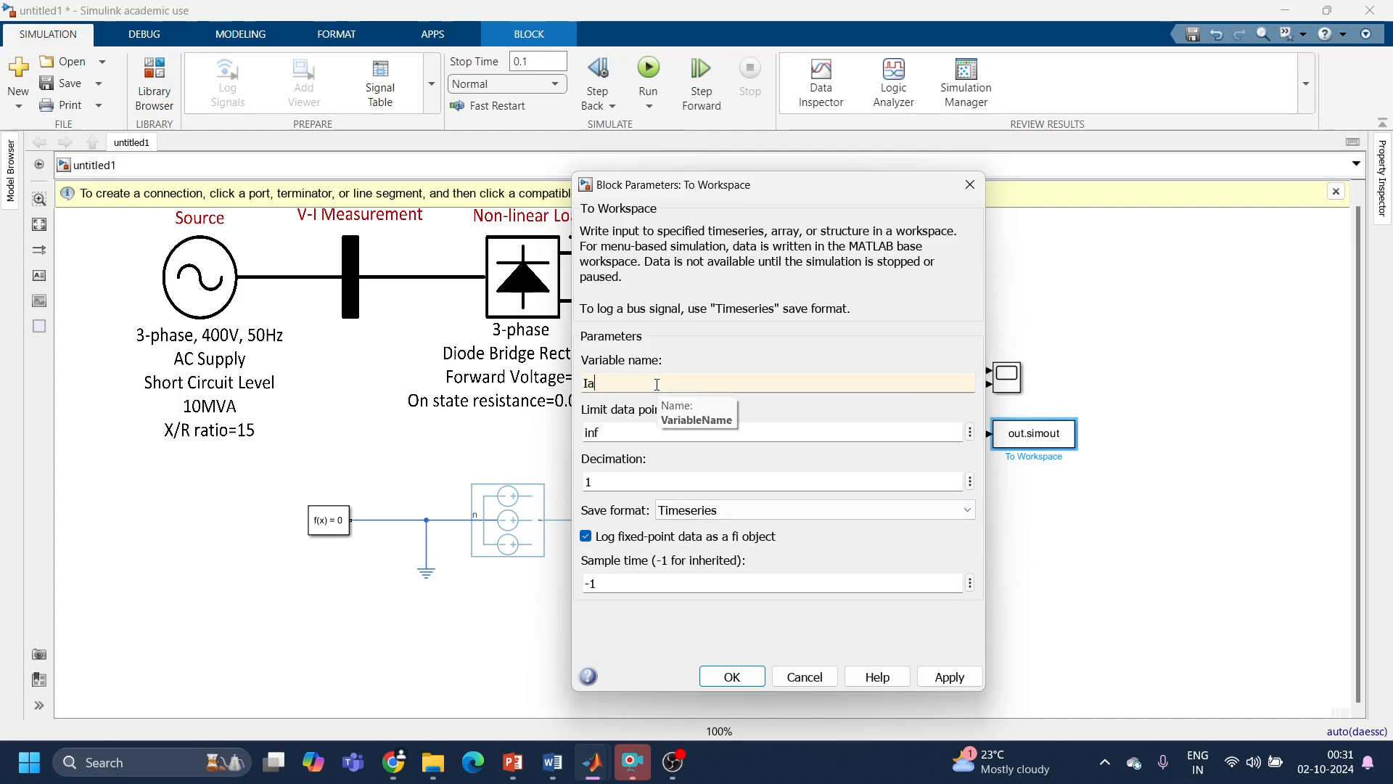
Step: Check the available save formats and look at the HarmonicLoad model for reference before returning to the To Workspace parameters
{"action": "left_click", "coordinate": [832, 520]}
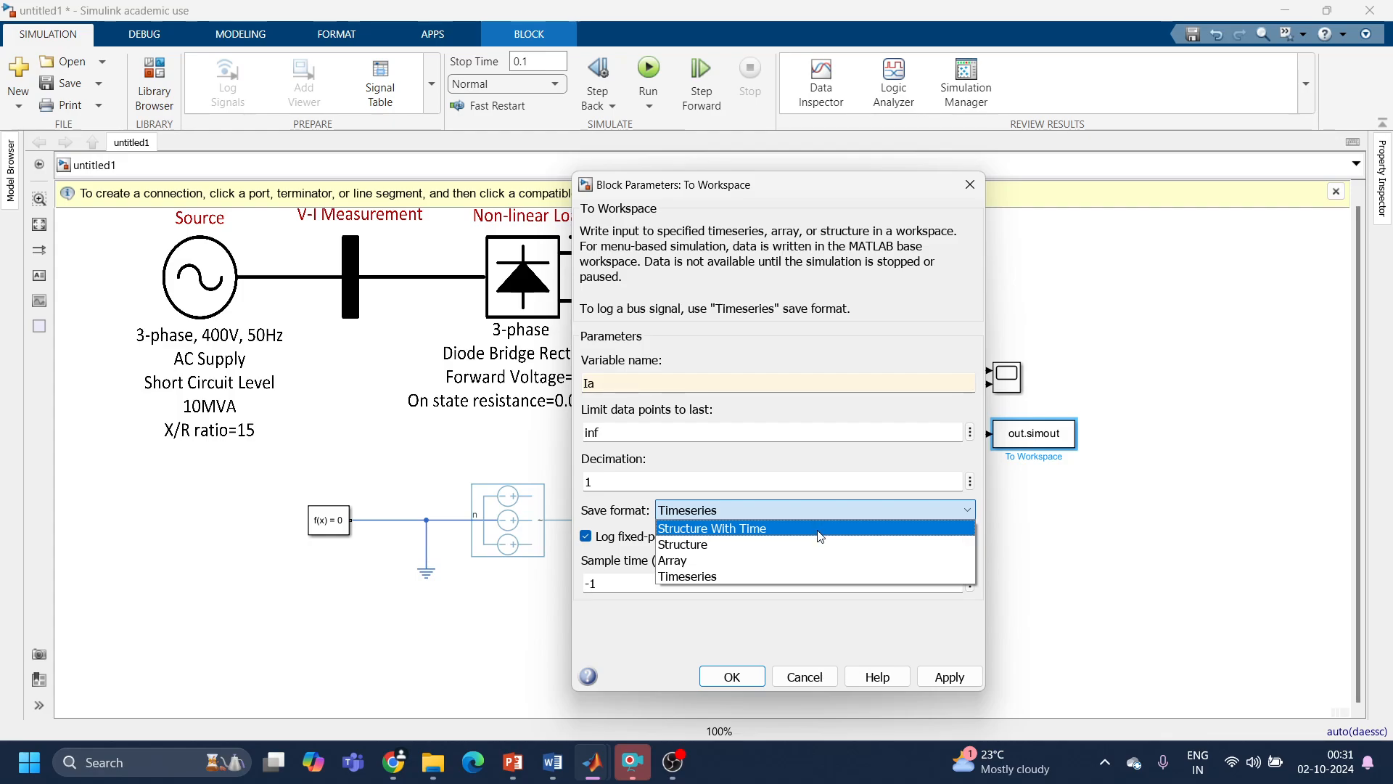
{"action": "mouse_move", "coordinate": [602, 768]}
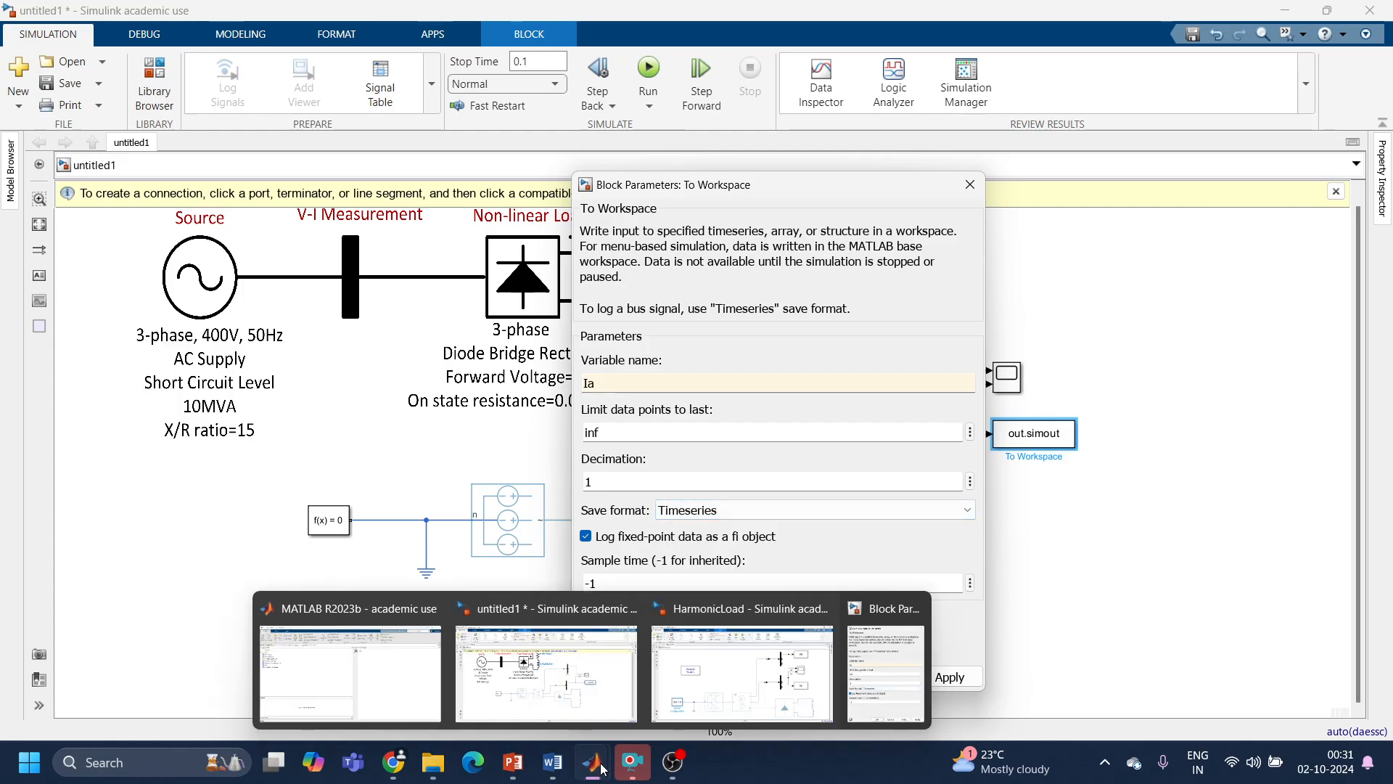
{"action": "left_click", "coordinate": [741, 673]}
{"action": "left_click", "coordinate": [1285, 10]}
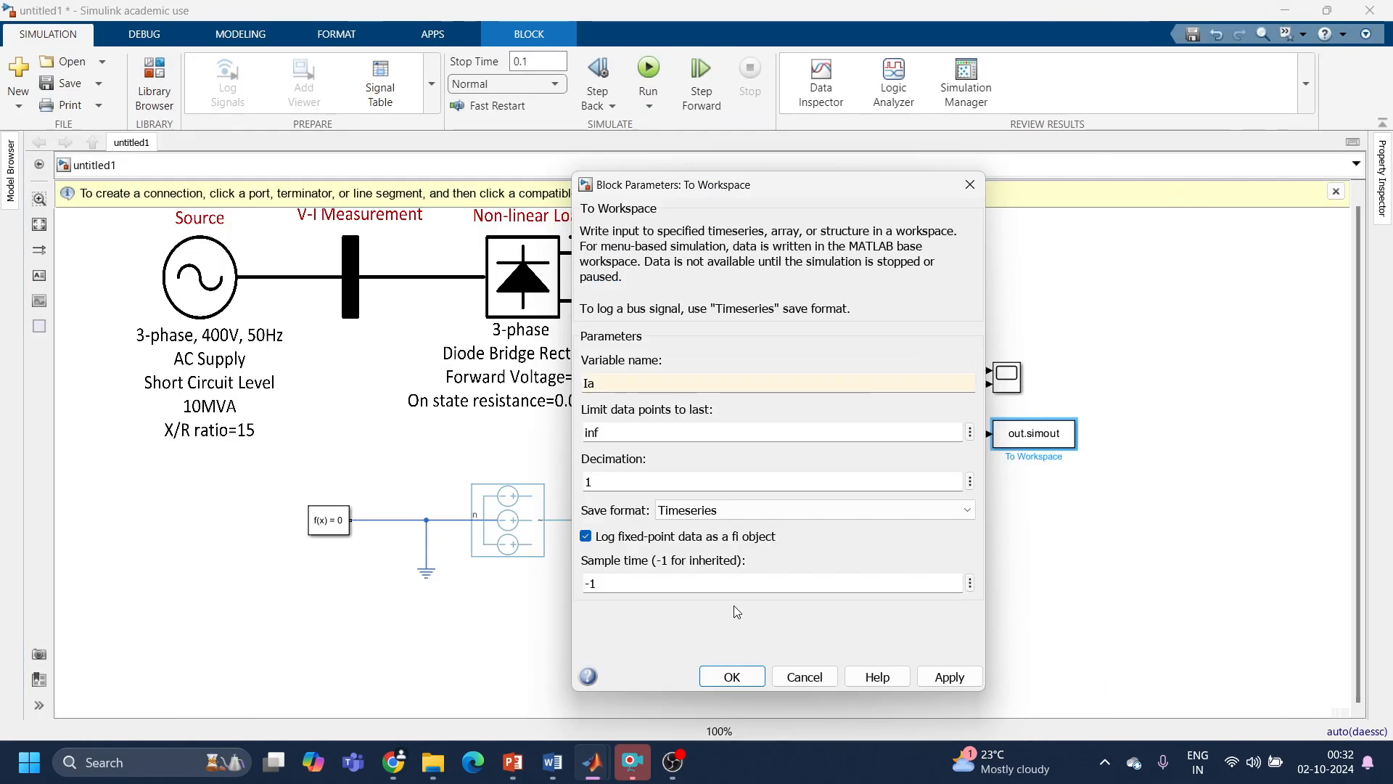
Step: Set the To Workspace block's save format to Array and its sample time to (1/50)/128, and confirm the parameters
{"action": "left_click", "coordinate": [790, 513]}
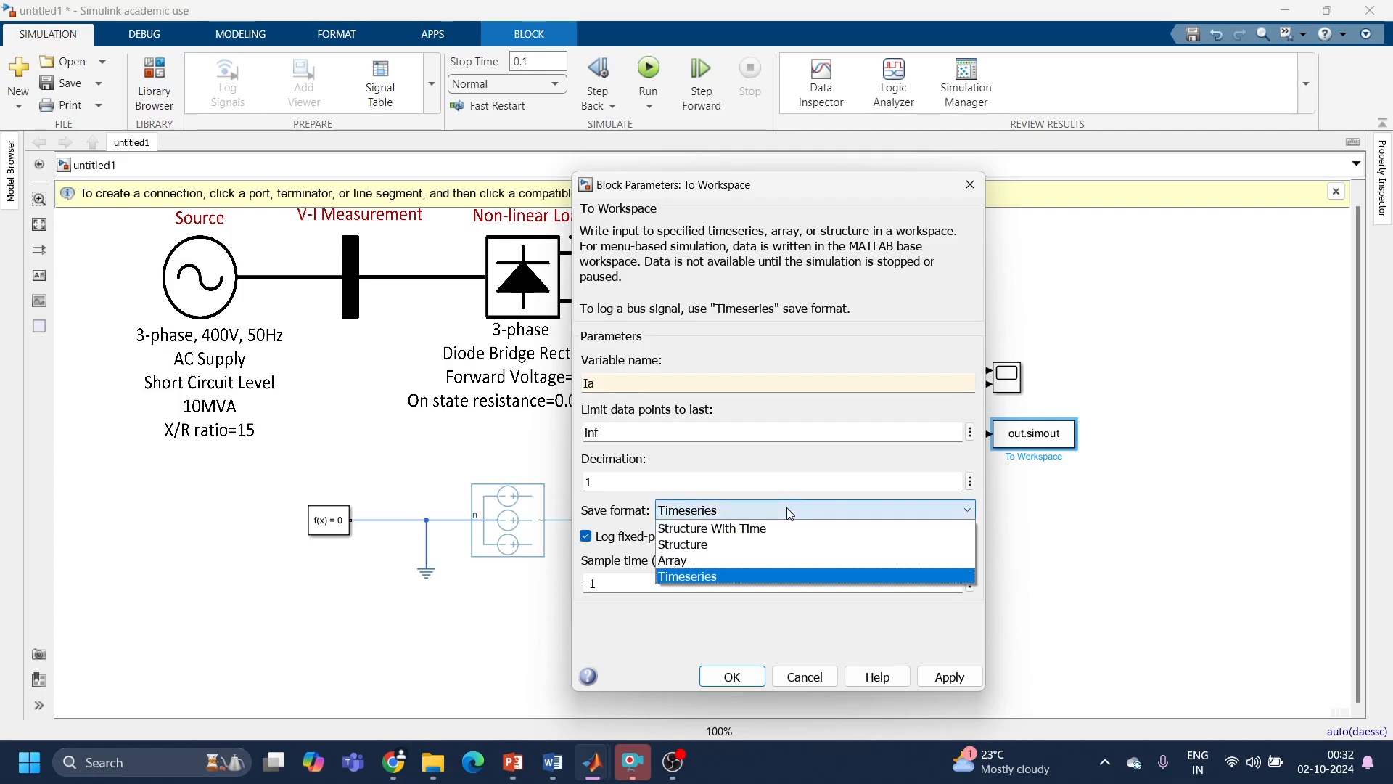
{"action": "left_click", "coordinate": [754, 562]}
{"action": "double_click", "coordinate": [634, 615]}
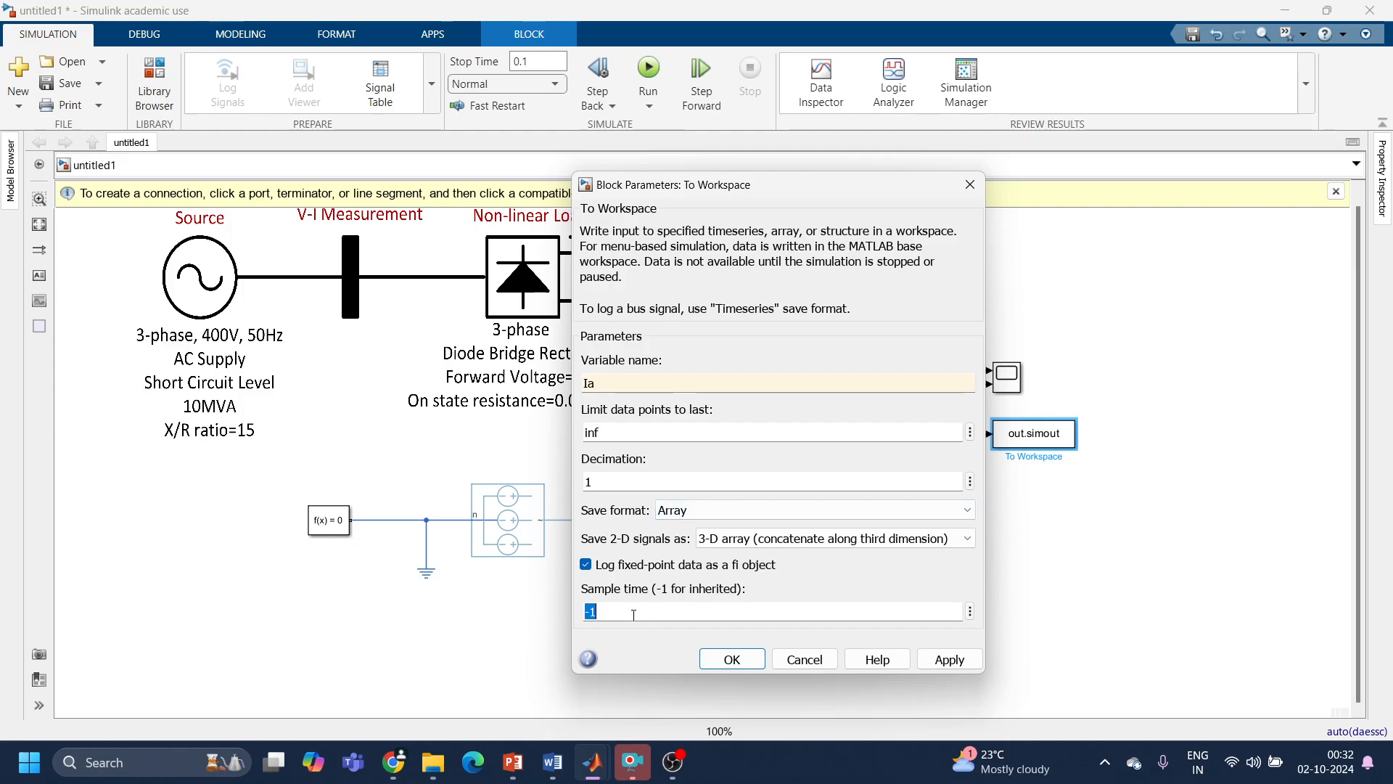
{"action": "type", "text": "1"}
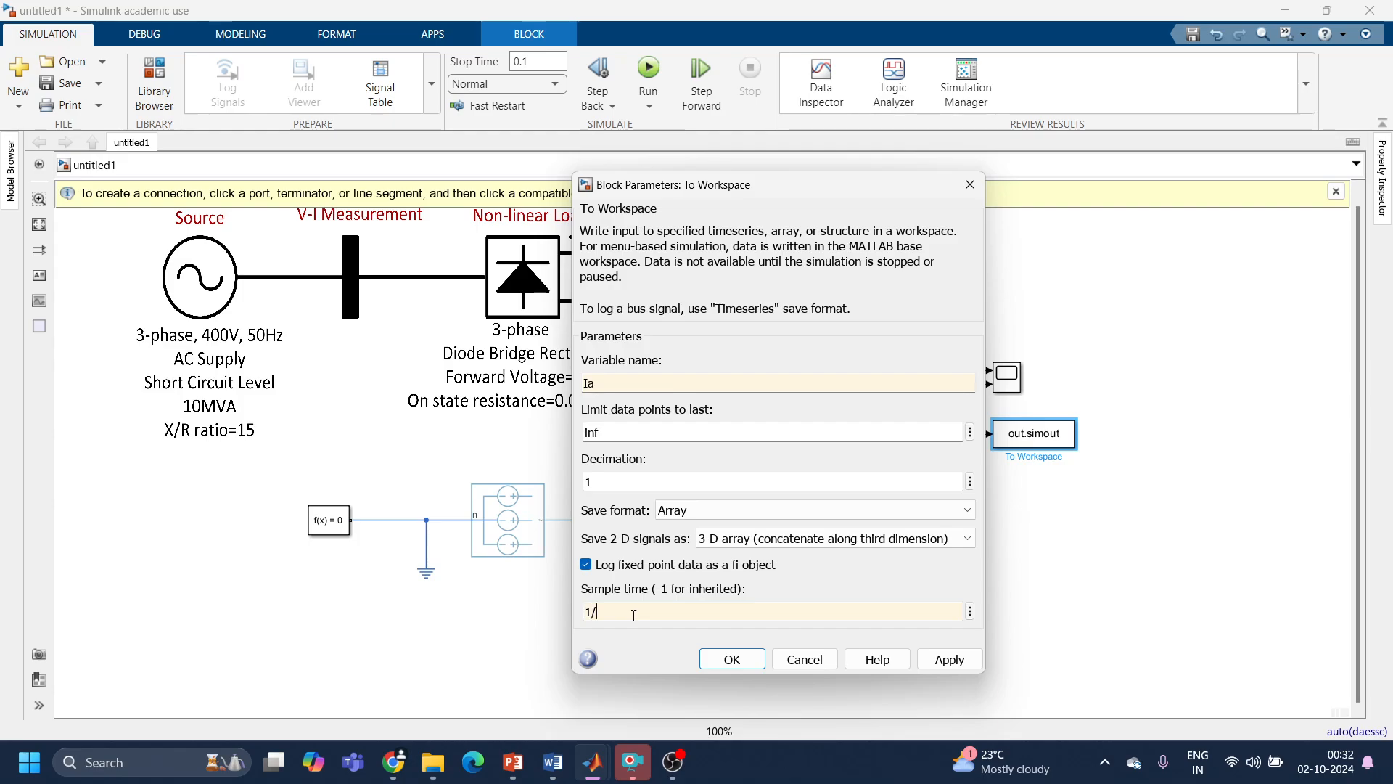
{"action": "type", "text": "/50*"}
{"action": "left_click", "coordinate": [600, 611]}
{"action": "type", "text": "("}
{"action": "triple_click", "coordinate": [588, 614]}
{"action": "type", "text": "("}
{"action": "left_click", "coordinate": [936, 669]}
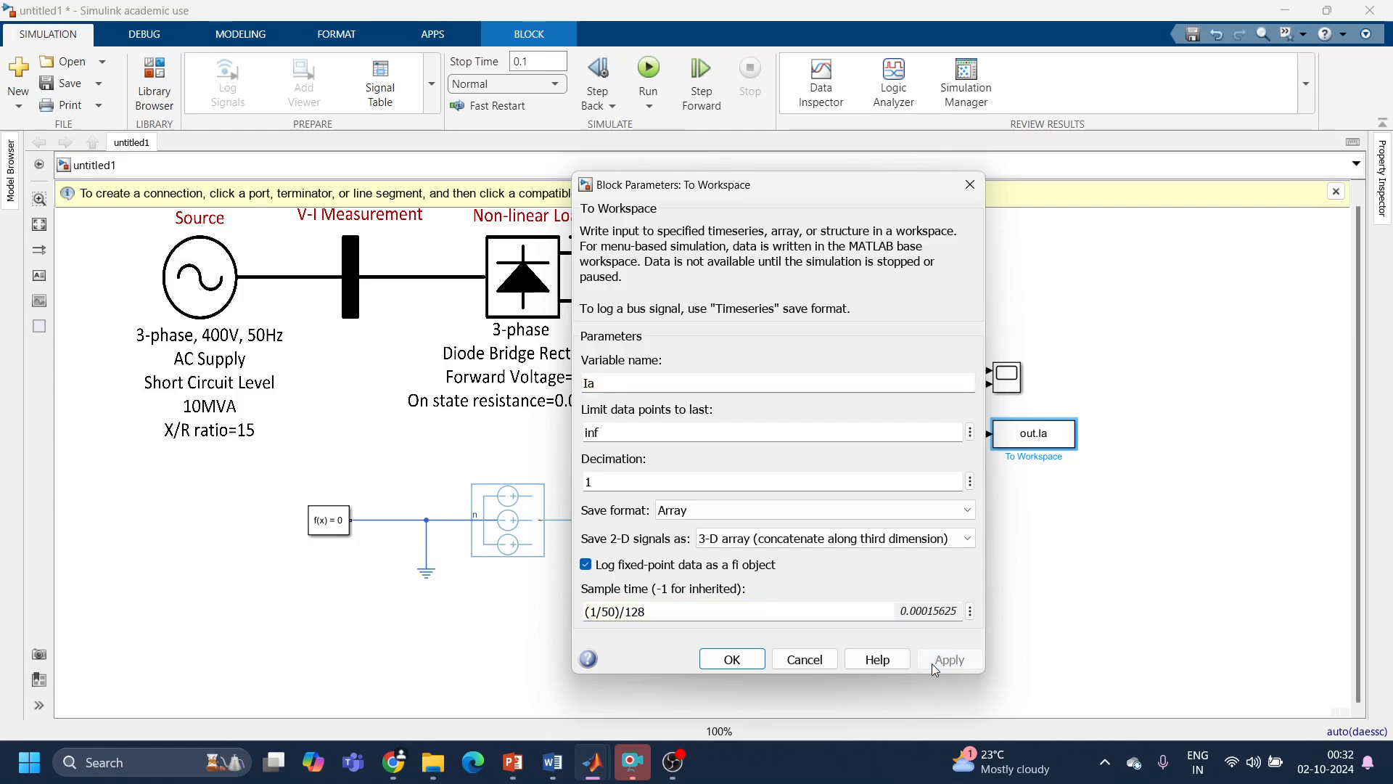
{"action": "left_click", "coordinate": [733, 658]}
{"action": "left_click", "coordinate": [1034, 434]}
{"action": "double_click", "coordinate": [1034, 434]}
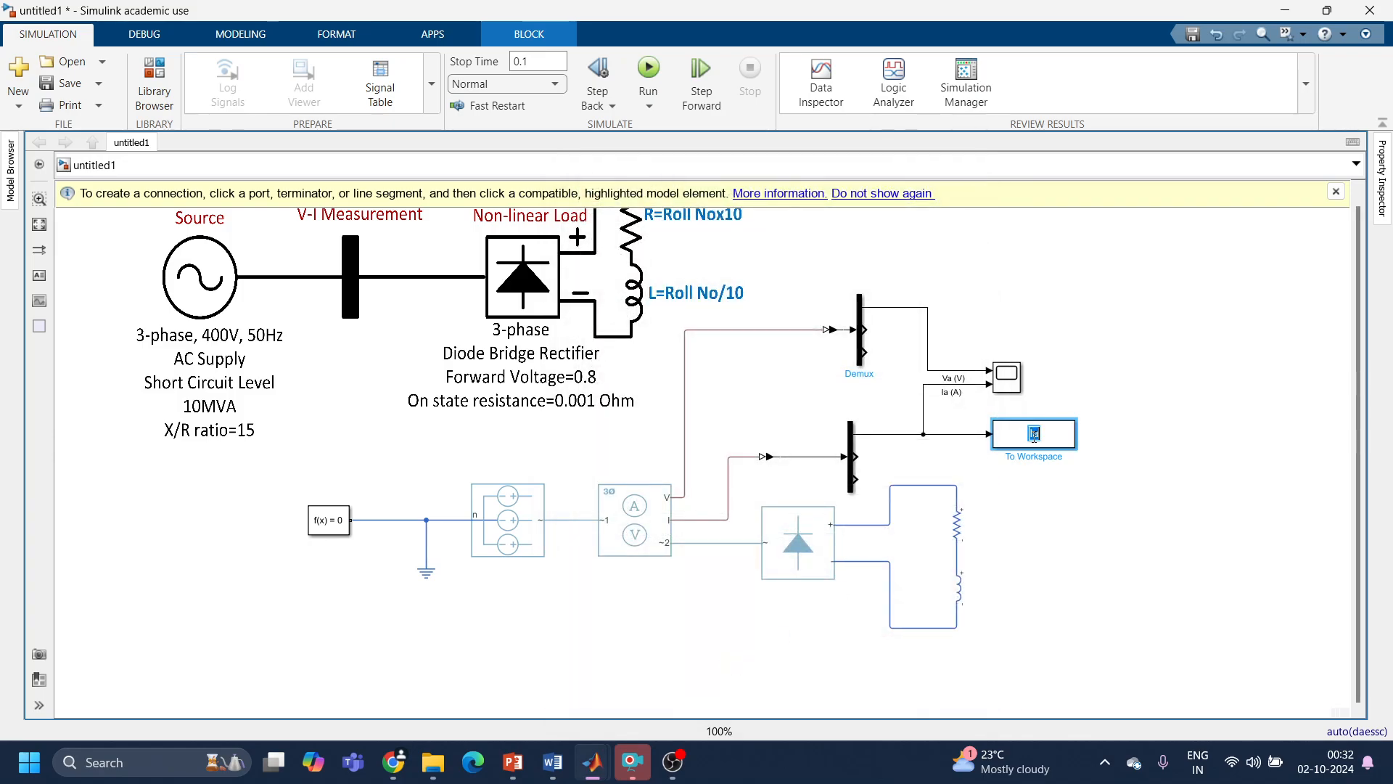
{"action": "left_click", "coordinate": [1102, 439]}
{"action": "left_click", "coordinate": [1061, 433]}
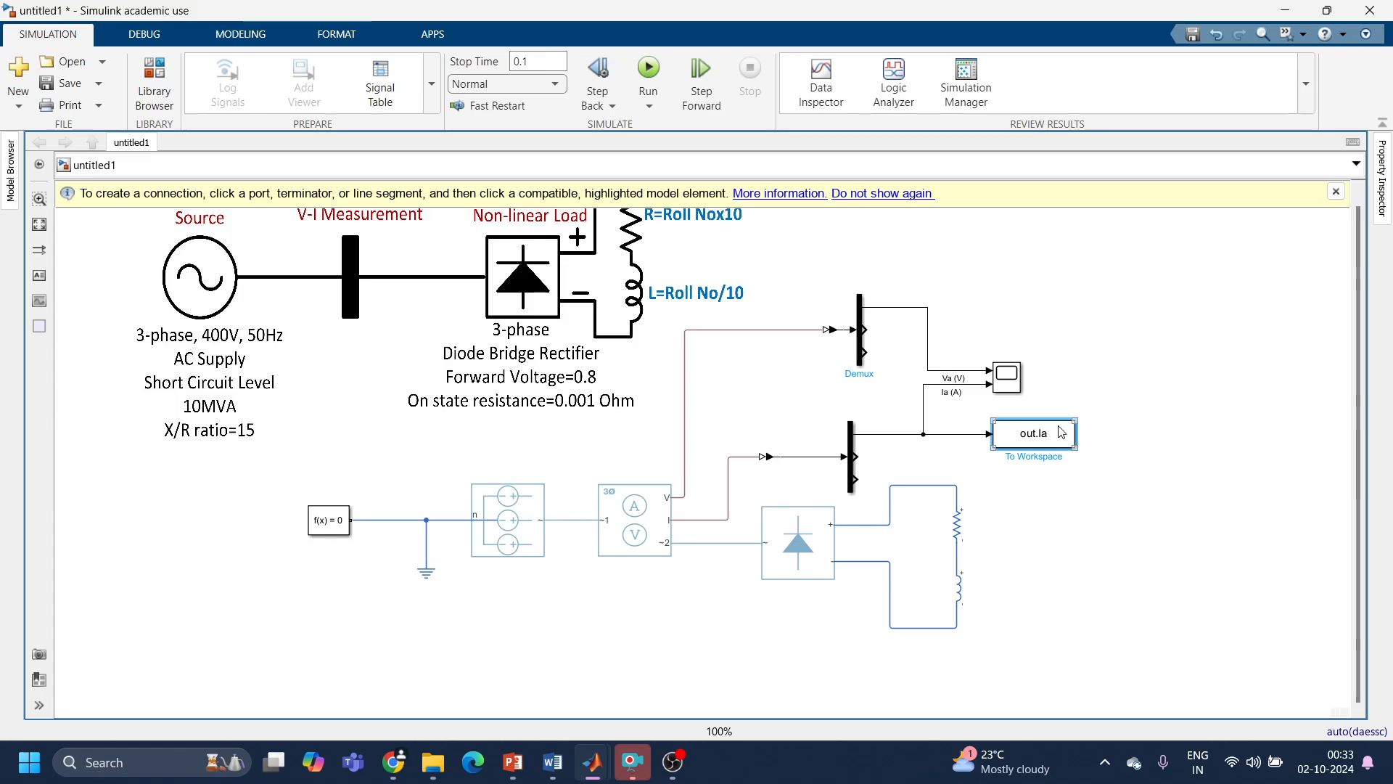
{"action": "left_click", "coordinate": [1236, 666]}
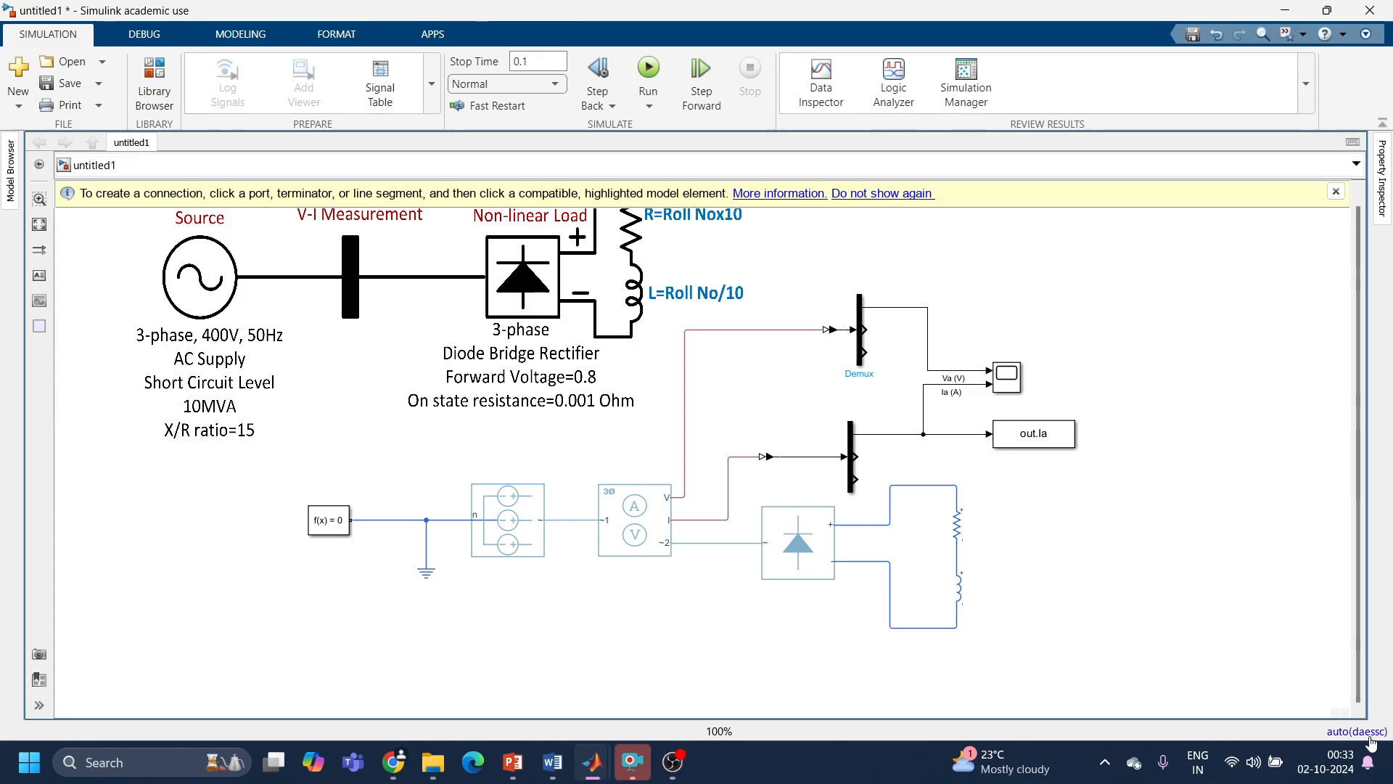
Step: Disable Single simulation output in the model's Data Import/Export configuration parameters, and apply and confirm the settings
{"action": "mouse_move", "coordinate": [1371, 741]}
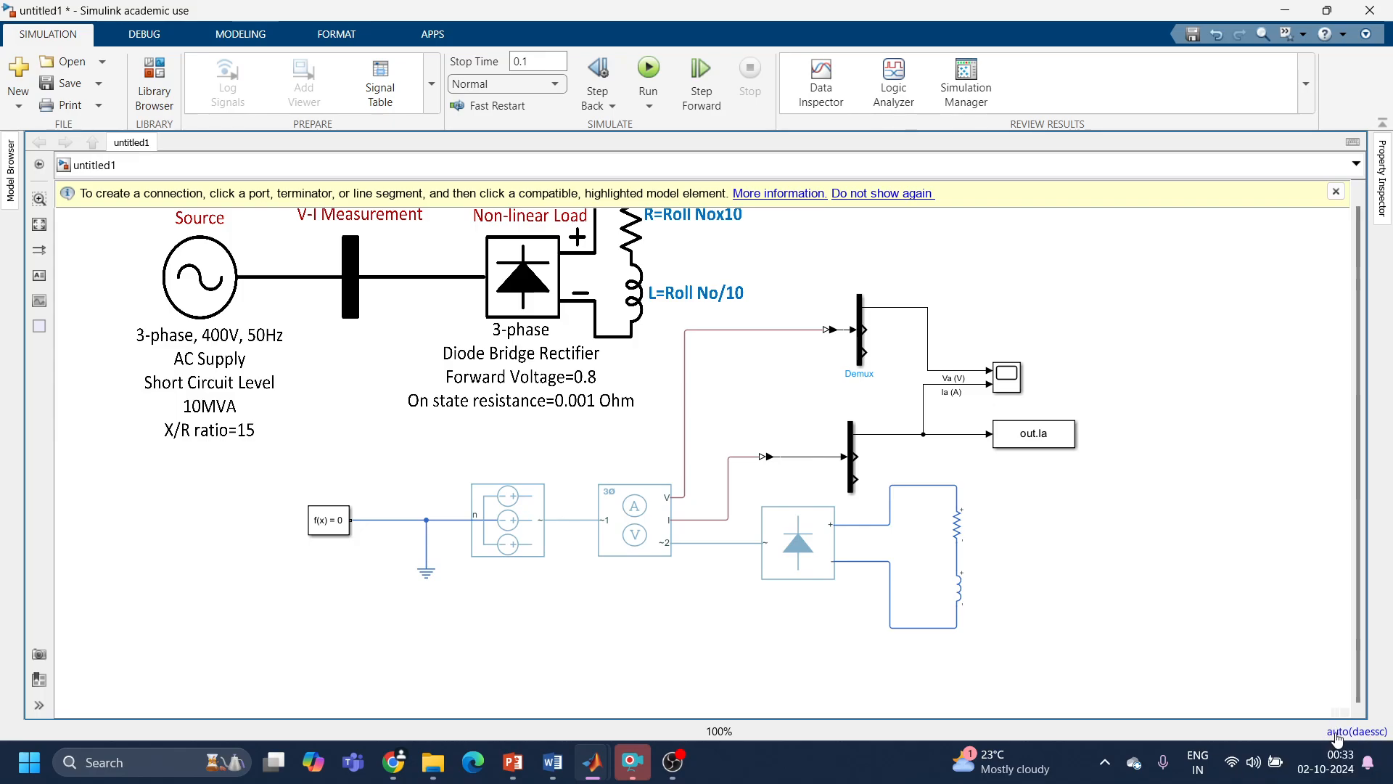
{"action": "left_click", "coordinate": [1339, 739]}
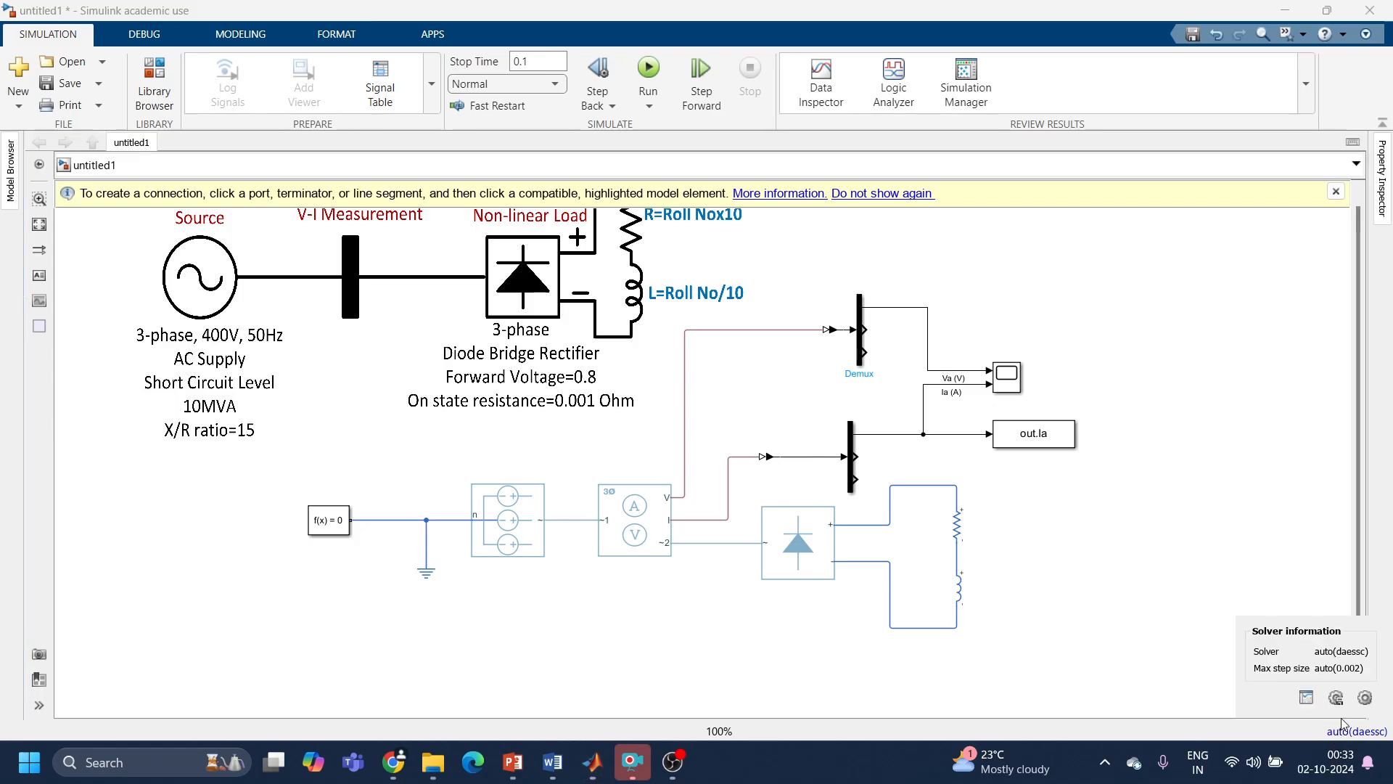
{"action": "left_click", "coordinate": [1363, 701]}
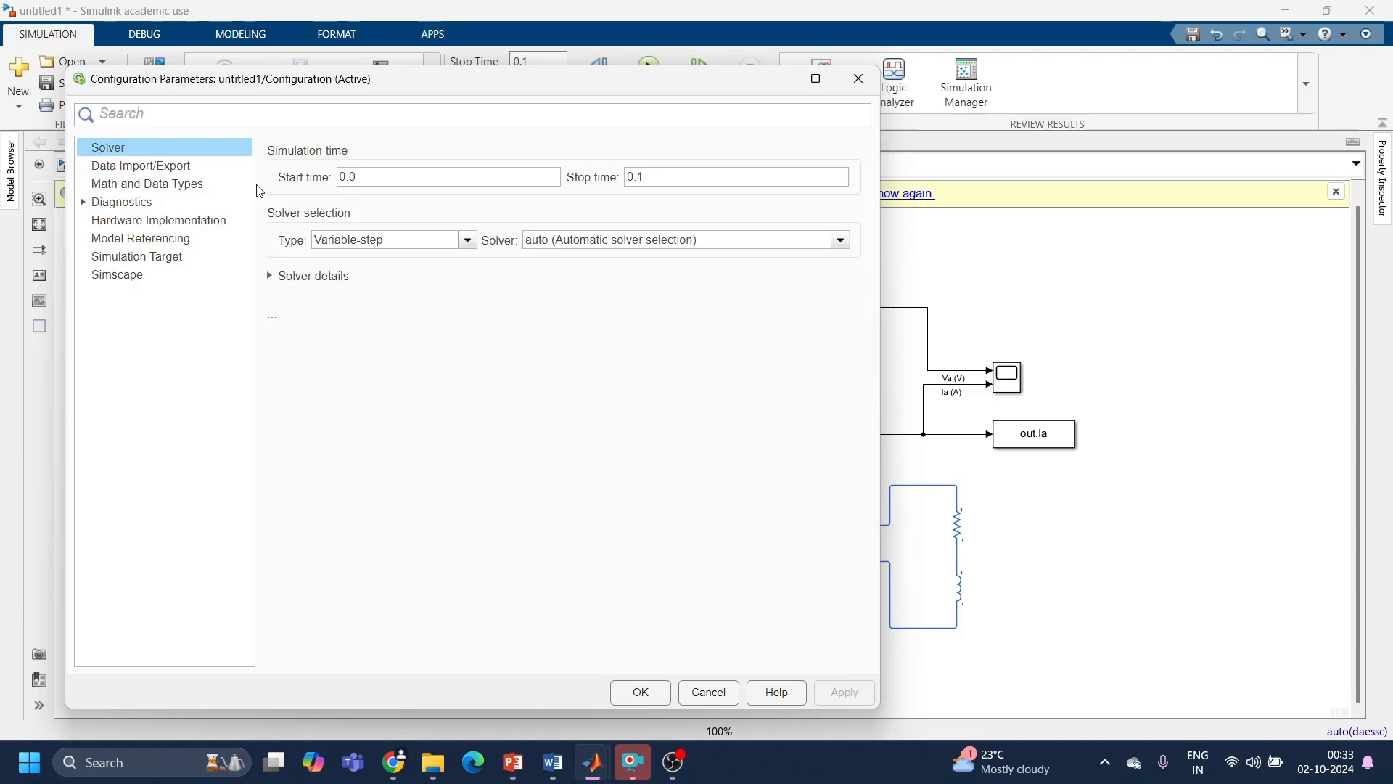
{"action": "left_click", "coordinate": [193, 173]}
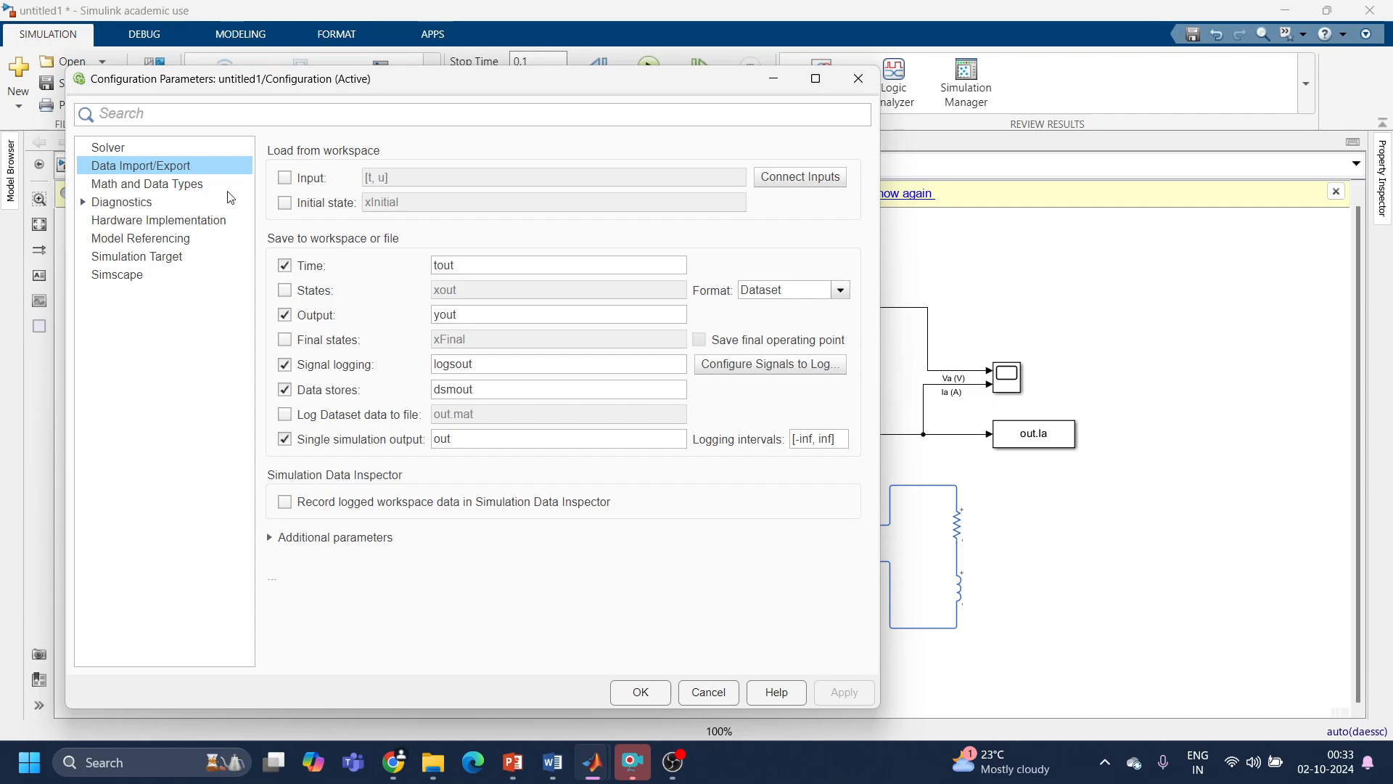
{"action": "left_click", "coordinate": [285, 442]}
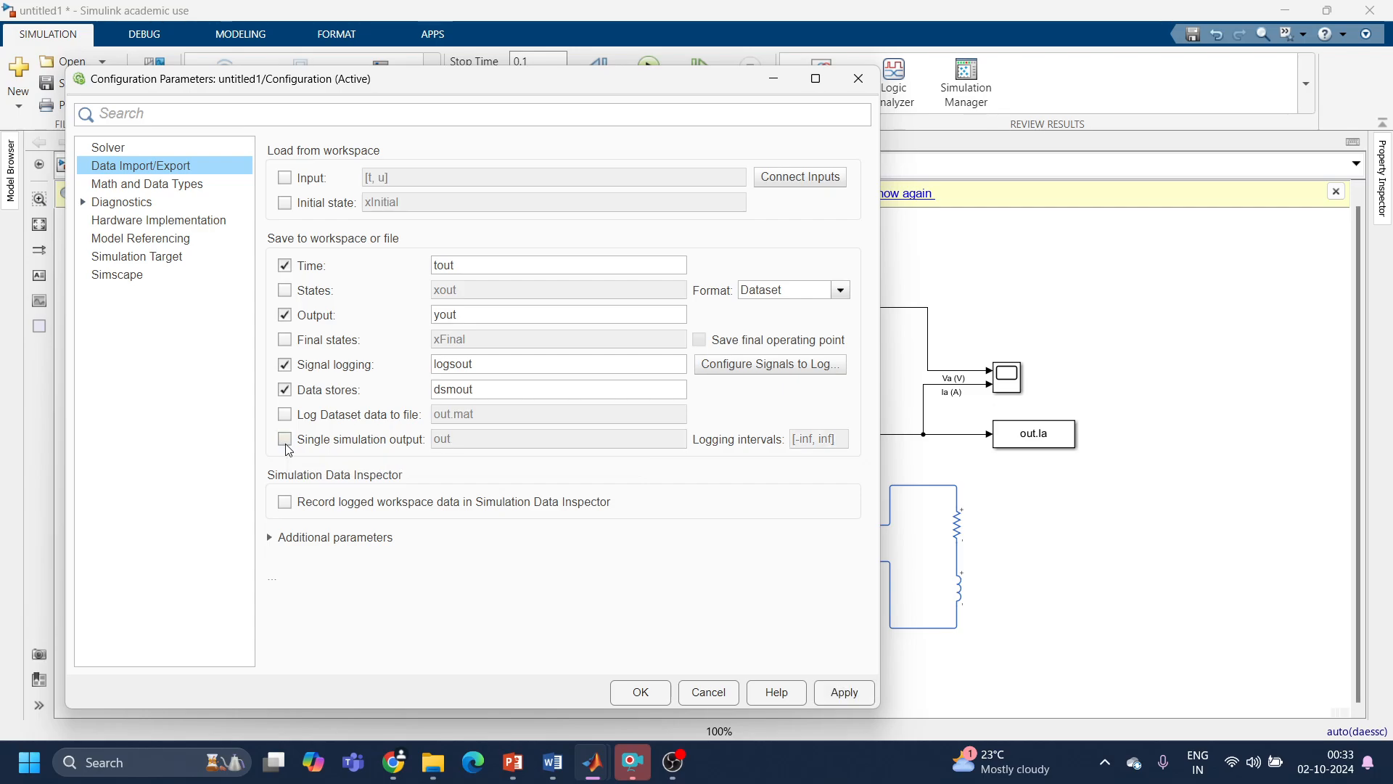
{"action": "left_click", "coordinate": [286, 441]}
{"action": "left_click", "coordinate": [286, 441]}
{"action": "left_click", "coordinate": [844, 693]}
{"action": "left_click", "coordinate": [638, 693]}
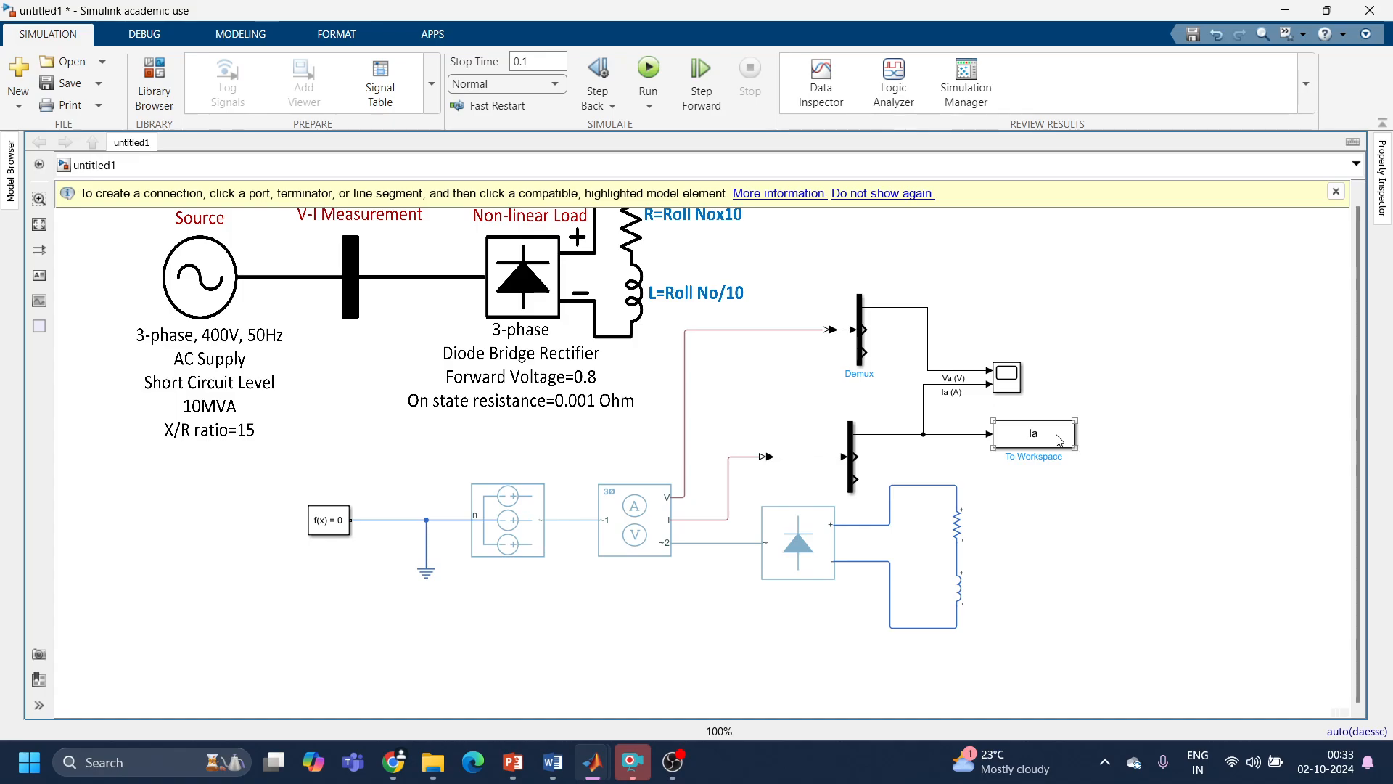
Step: Run the simulation, switch to the main MATLAB window and restore its default layout
{"action": "left_click", "coordinate": [649, 70]}
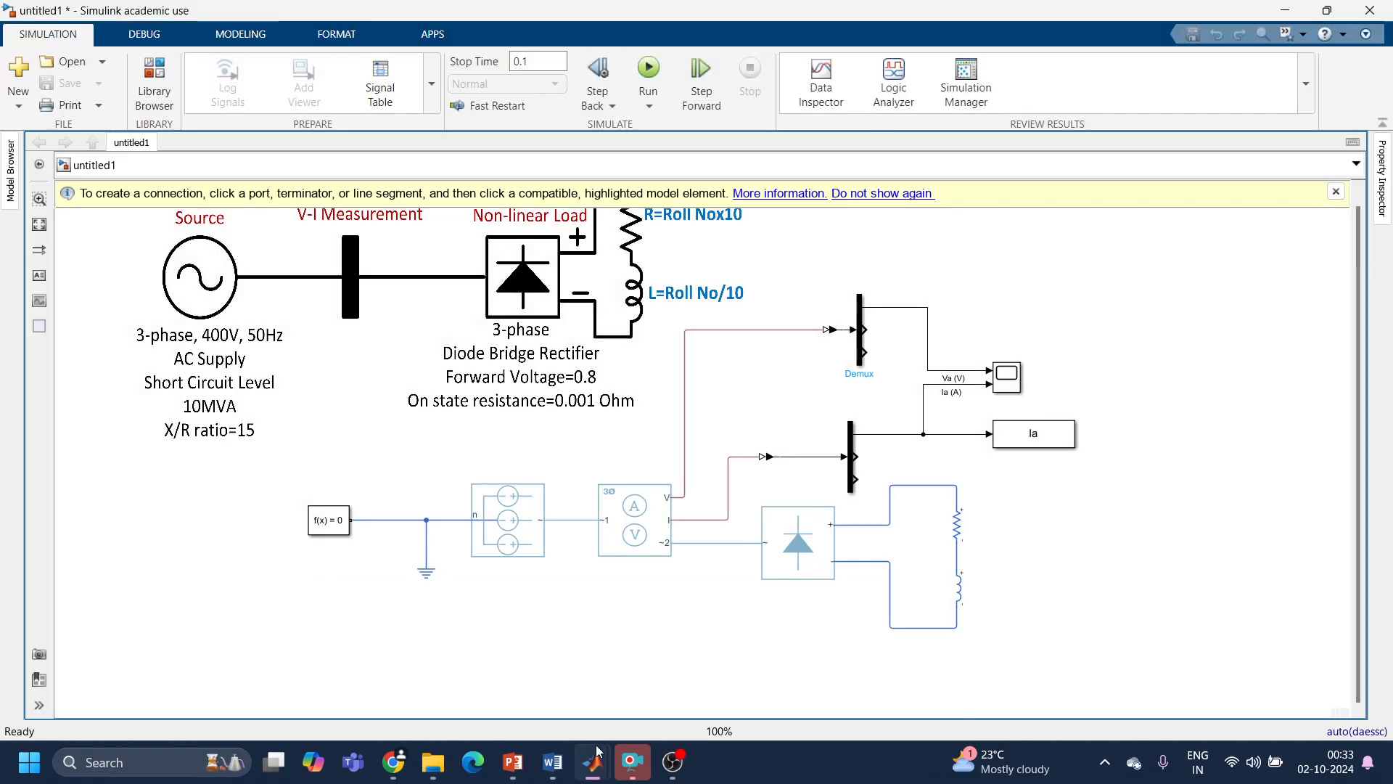
{"action": "mouse_move", "coordinate": [592, 761]}
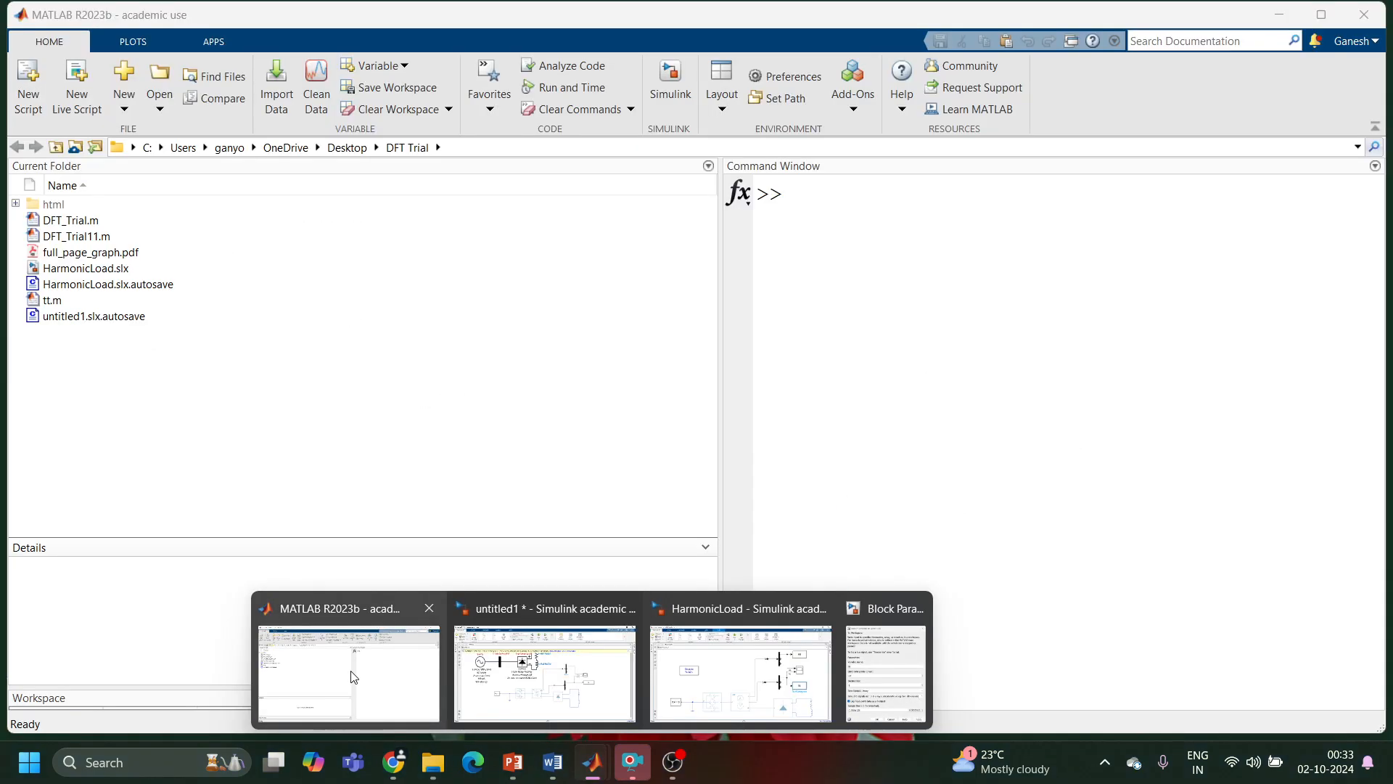
{"action": "left_click", "coordinate": [354, 676]}
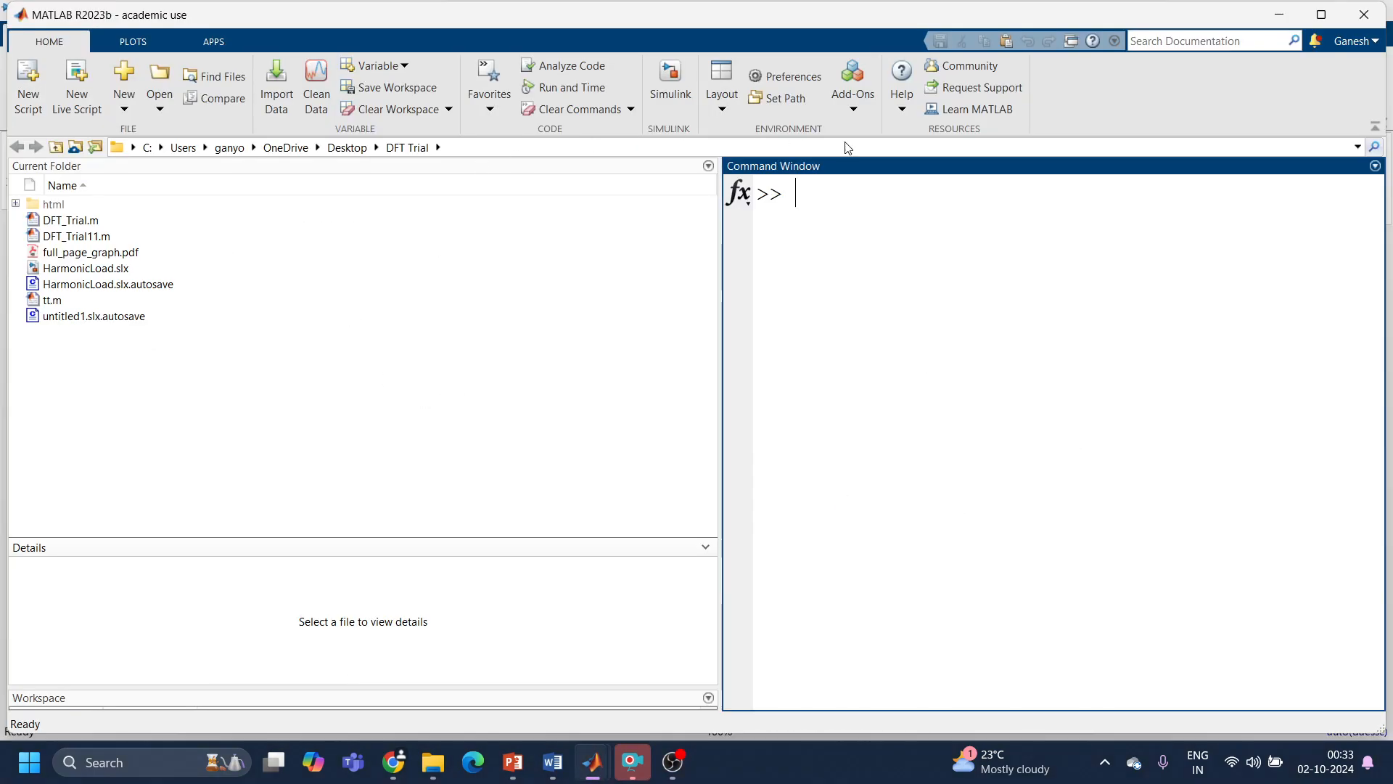
{"action": "left_click", "coordinate": [849, 101]}
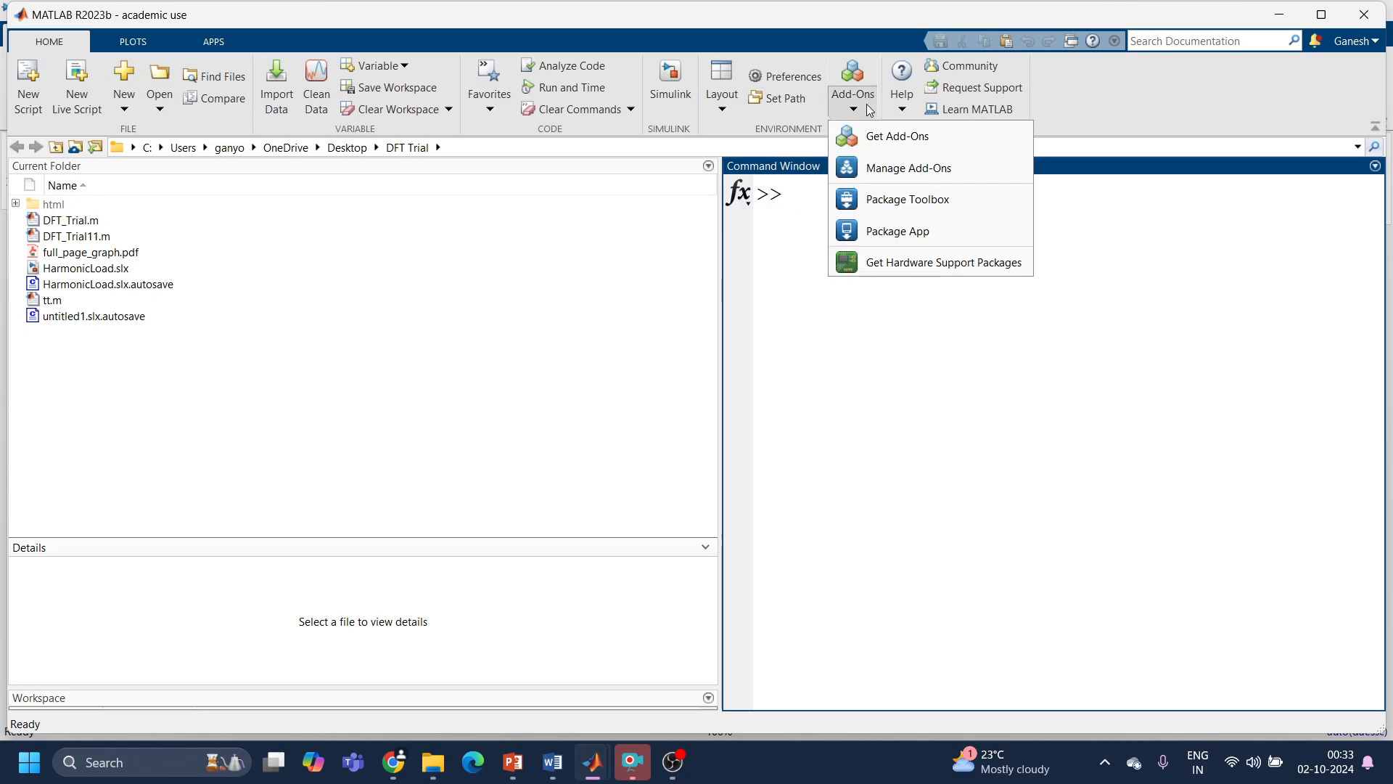
{"action": "left_click", "coordinate": [722, 87]}
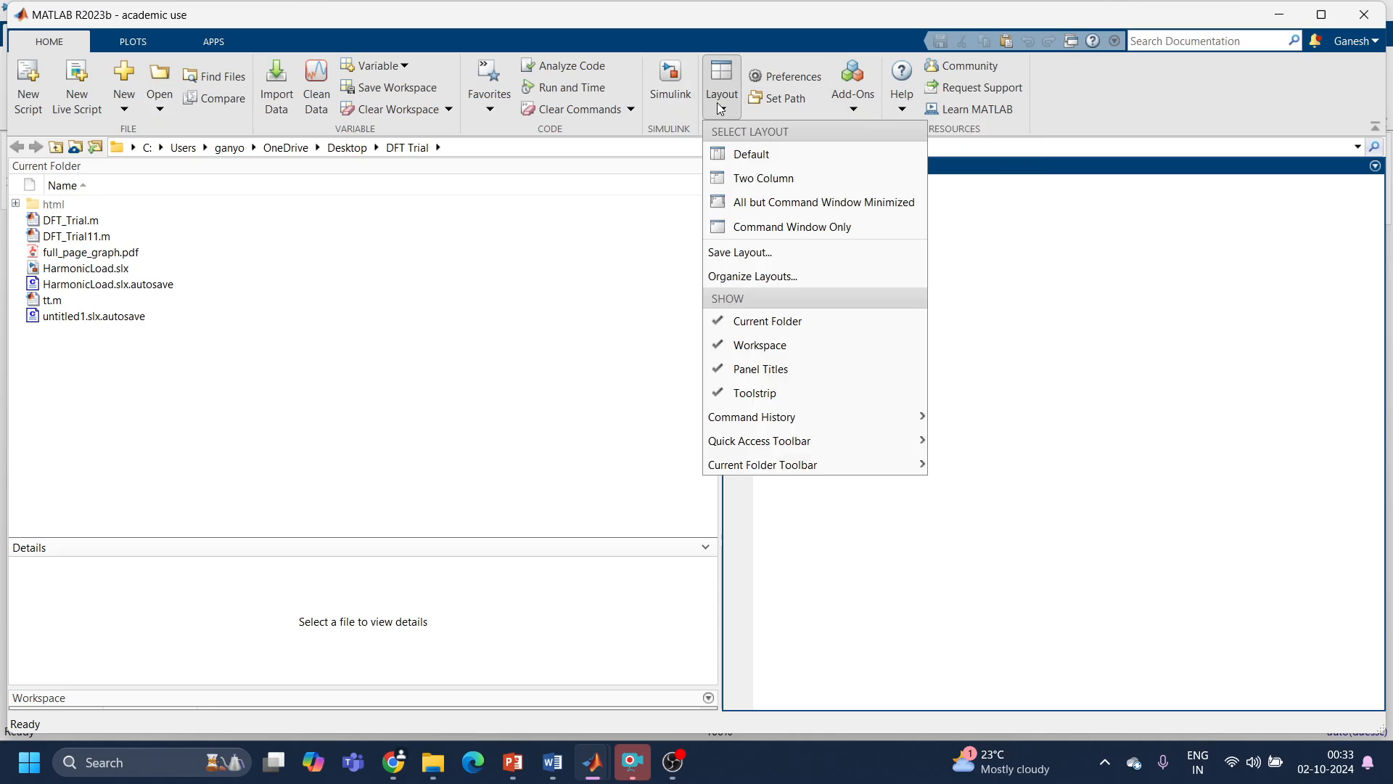
{"action": "left_click", "coordinate": [739, 164]}
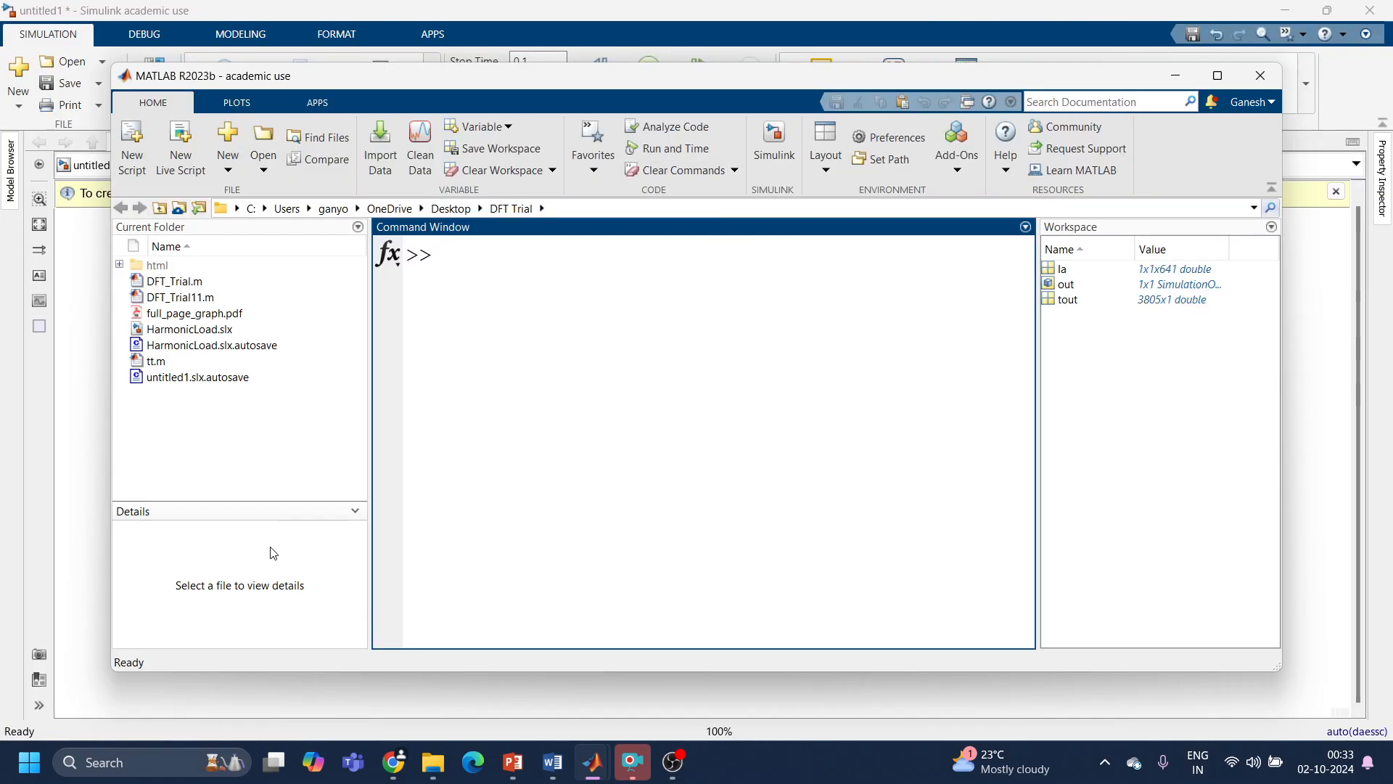
Step: Open the workspace variable Ia and browse its stored values
{"action": "left_click", "coordinate": [1061, 270]}
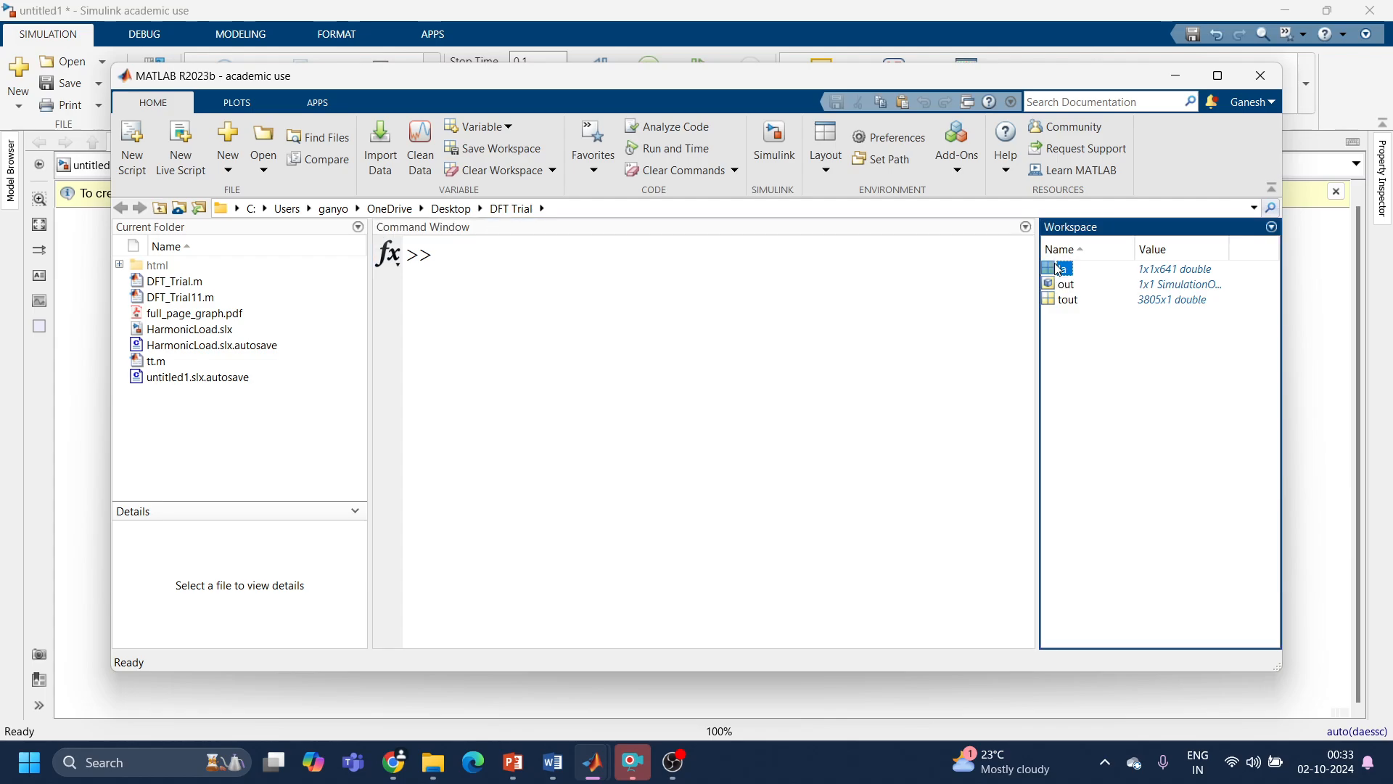
{"action": "double_click", "coordinate": [1061, 269]}
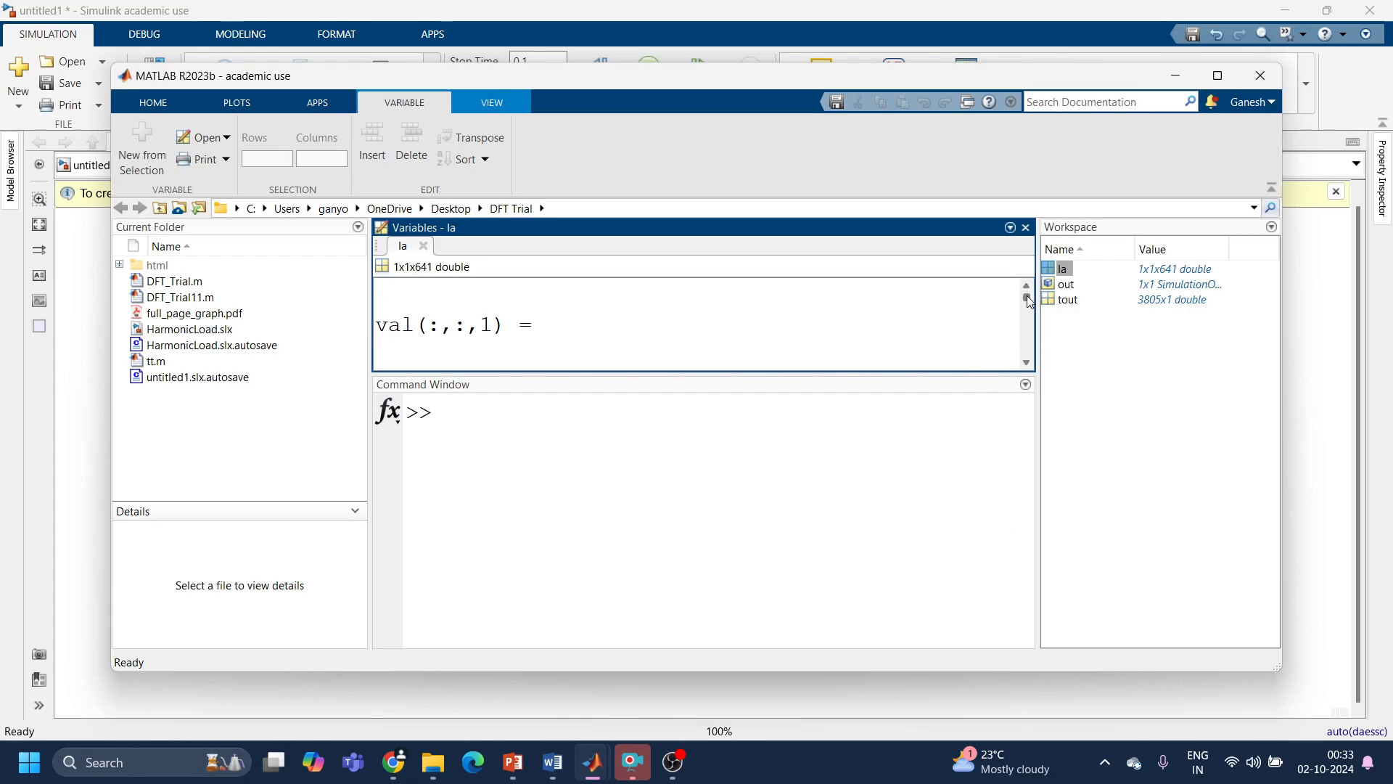
{"action": "left_click_drag", "start_coordinate": [1029, 298], "coordinate": [1028, 305]}
Step: Display Ia in the Command Window and look back through the listed samples
{"action": "left_click", "coordinate": [508, 452]}
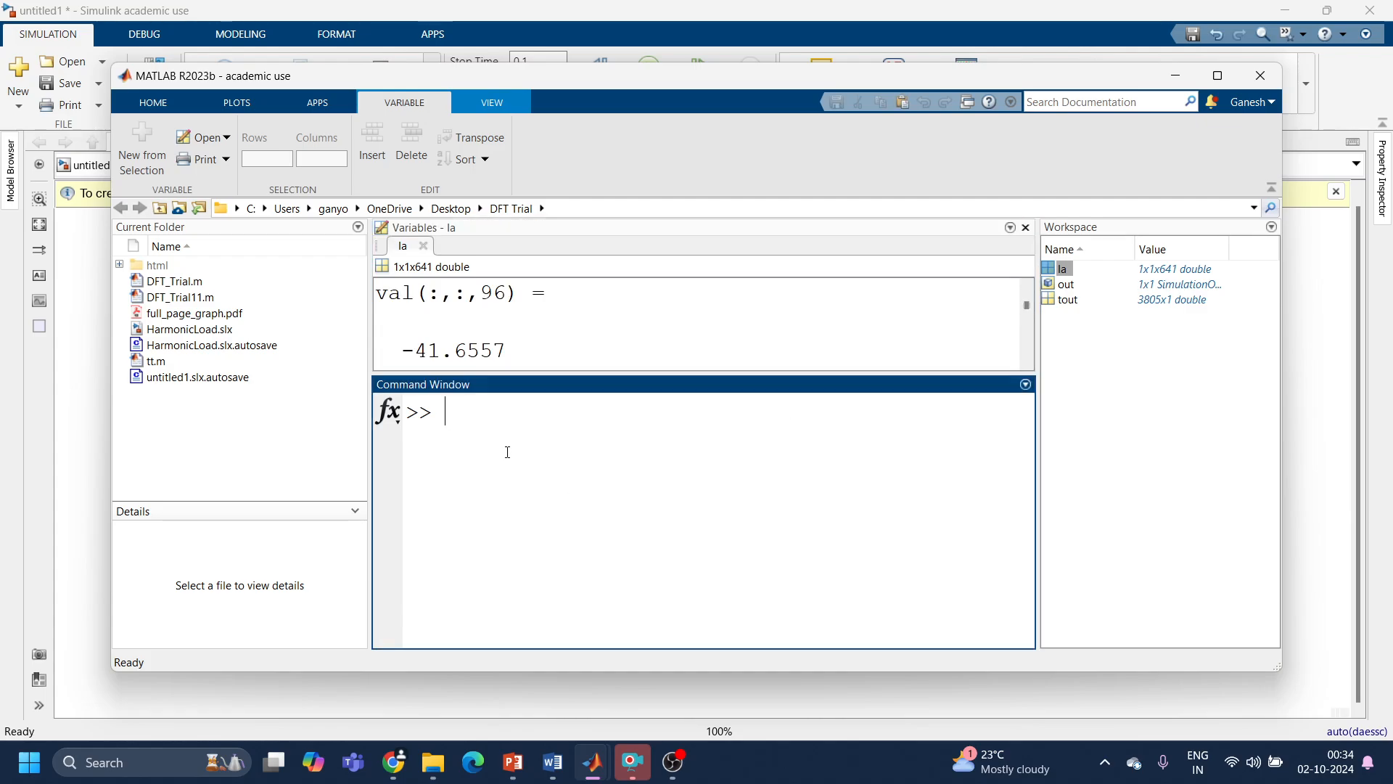
{"action": "type", "text": "Ia"}
{"action": "key", "text": "Return"}
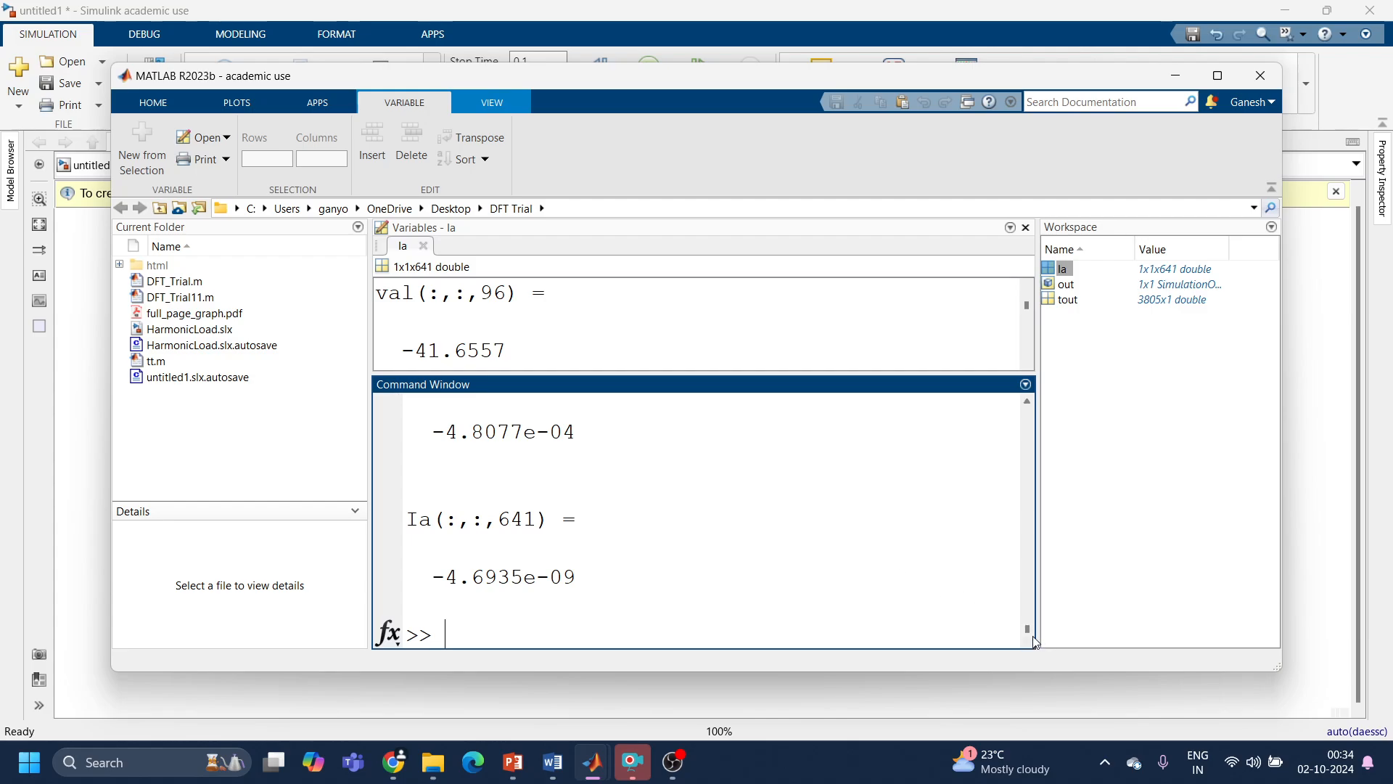
{"action": "left_click_drag", "start_coordinate": [1032, 638], "coordinate": [1030, 399]}
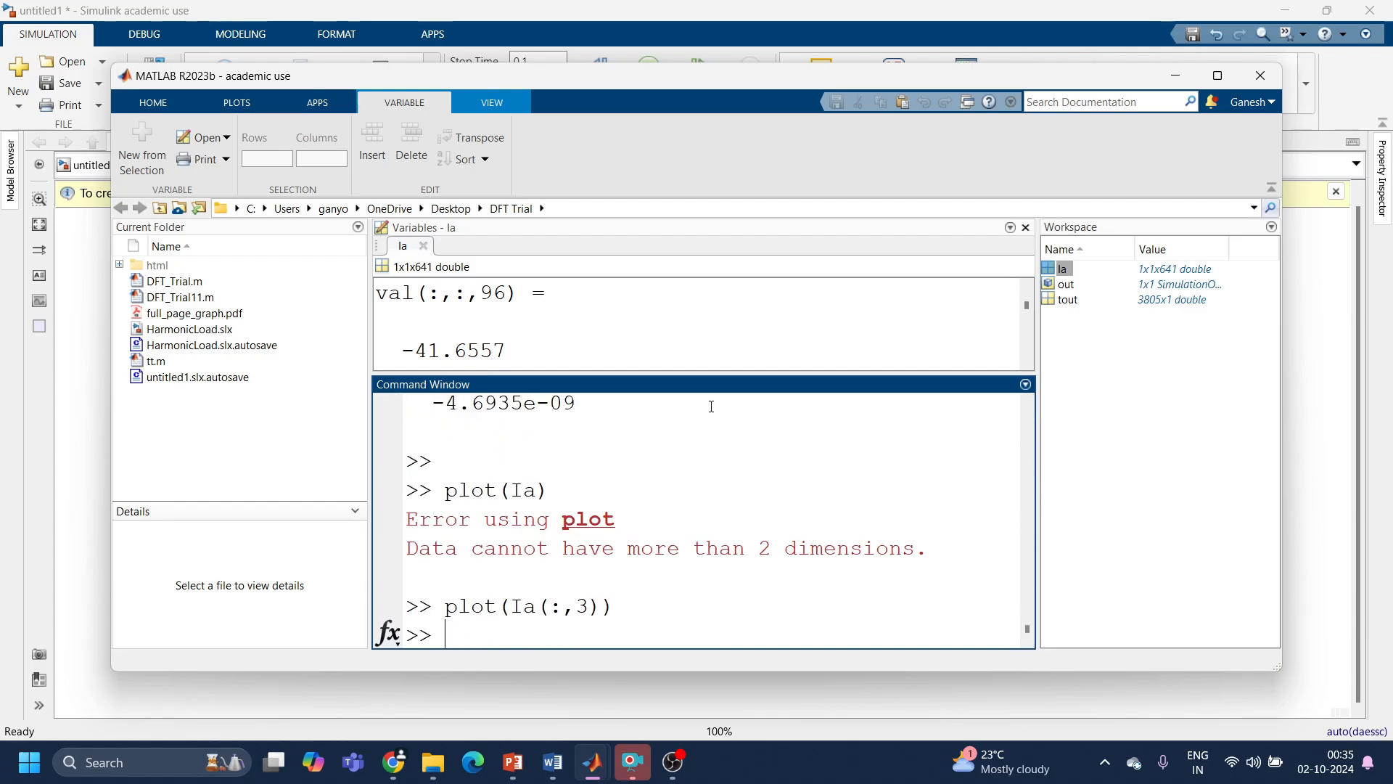
Step: Return to the Simulink model and review the power circuit: three-phase voltage source, current and voltage sensor, rectifier, resistor and inductor
{"action": "left_click", "coordinate": [1173, 75]}
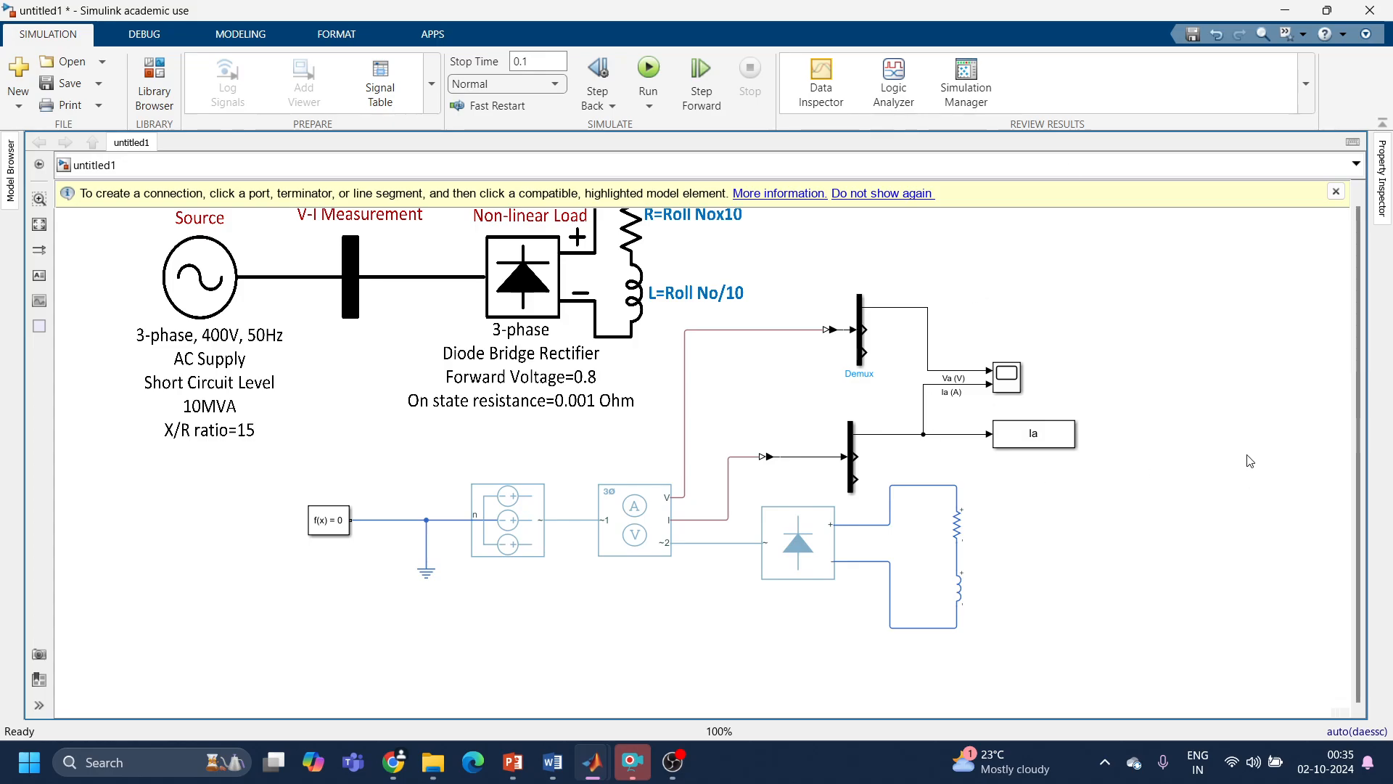
{"action": "key", "text": "space"}
{"action": "left_click", "coordinate": [305, 370]}
{"action": "left_click", "coordinate": [526, 675]}
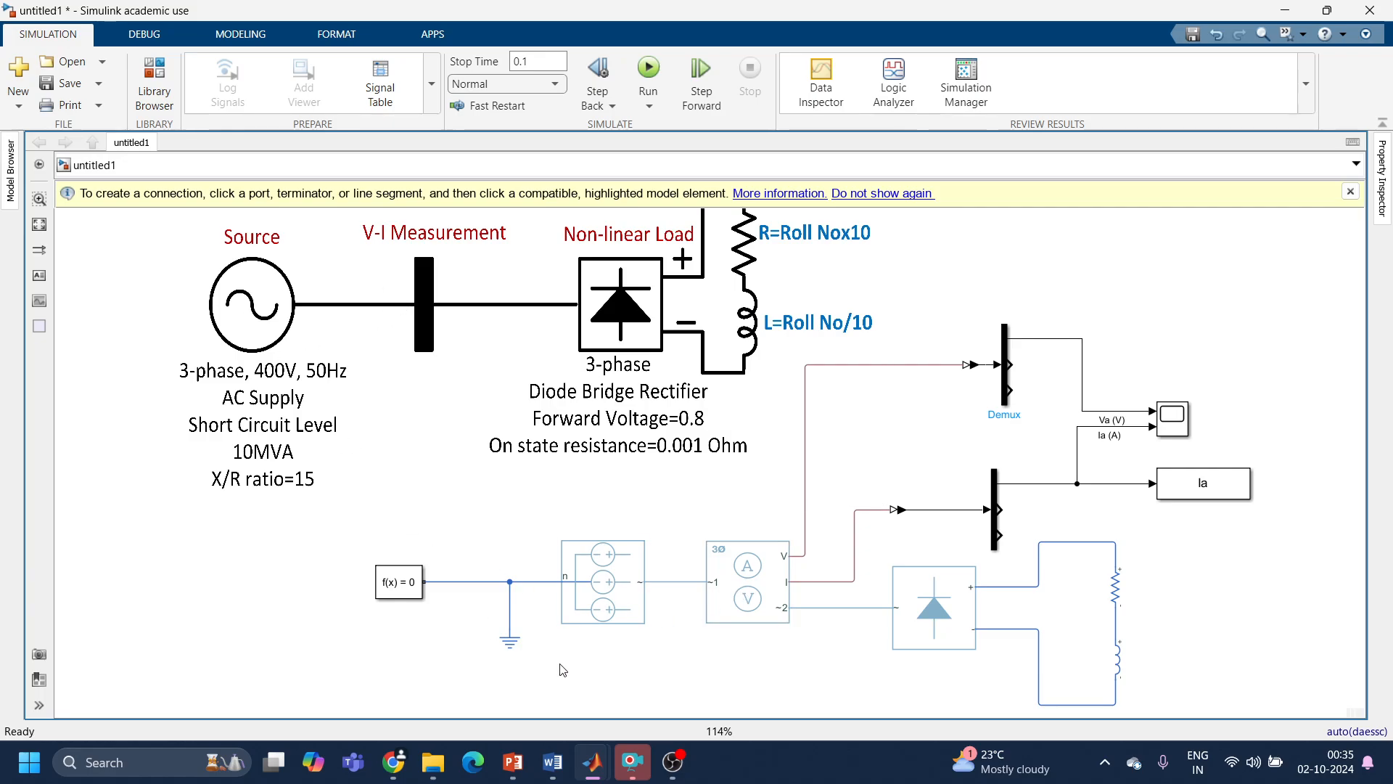
{"action": "left_click", "coordinate": [598, 623]}
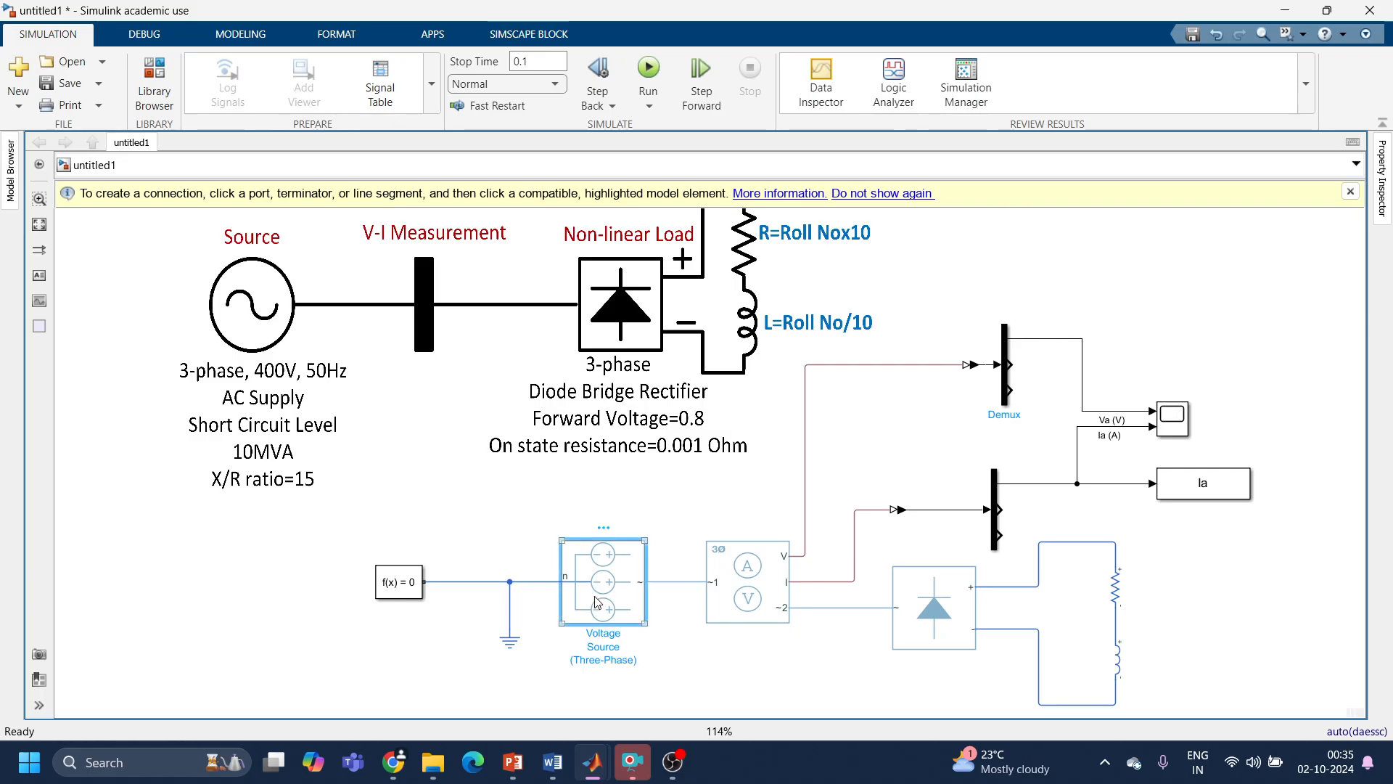
{"action": "left_click", "coordinate": [752, 597]}
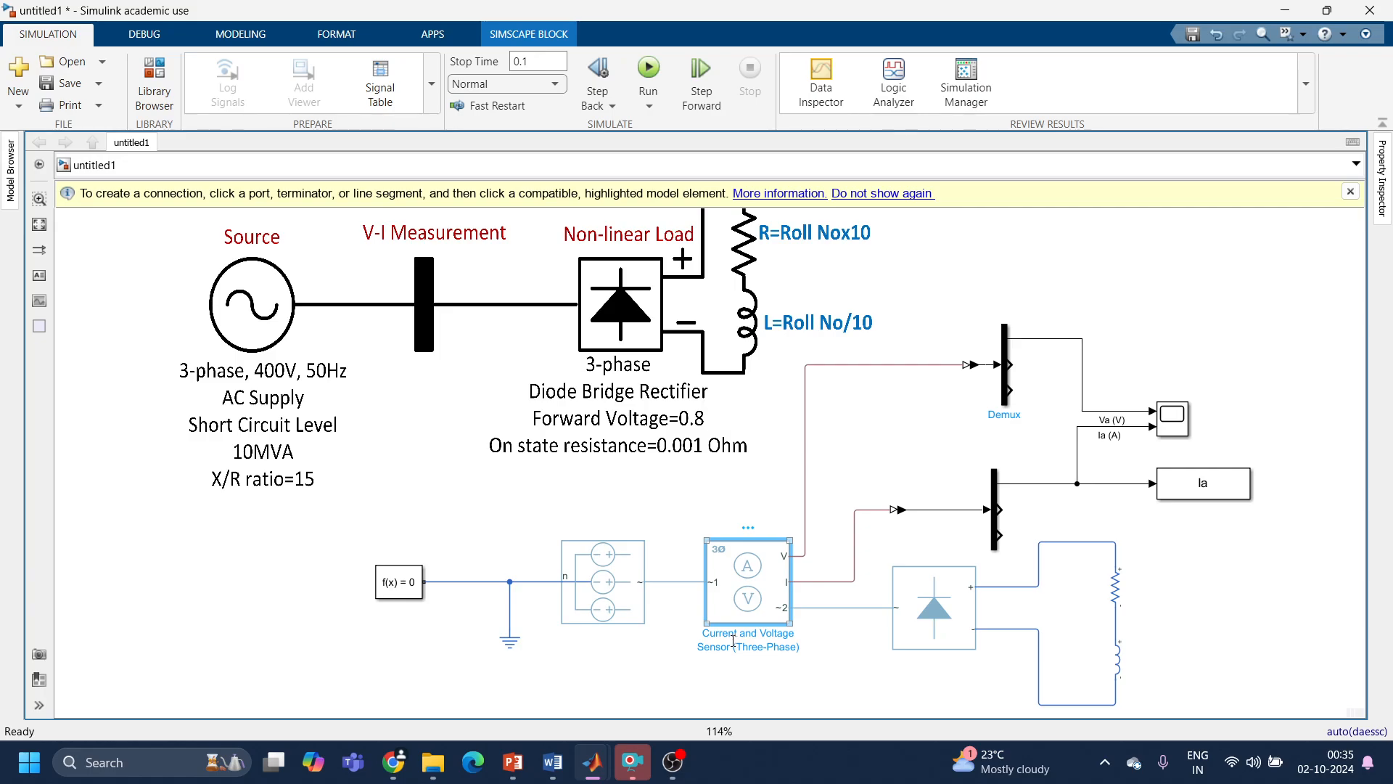
{"action": "left_click", "coordinate": [916, 641]}
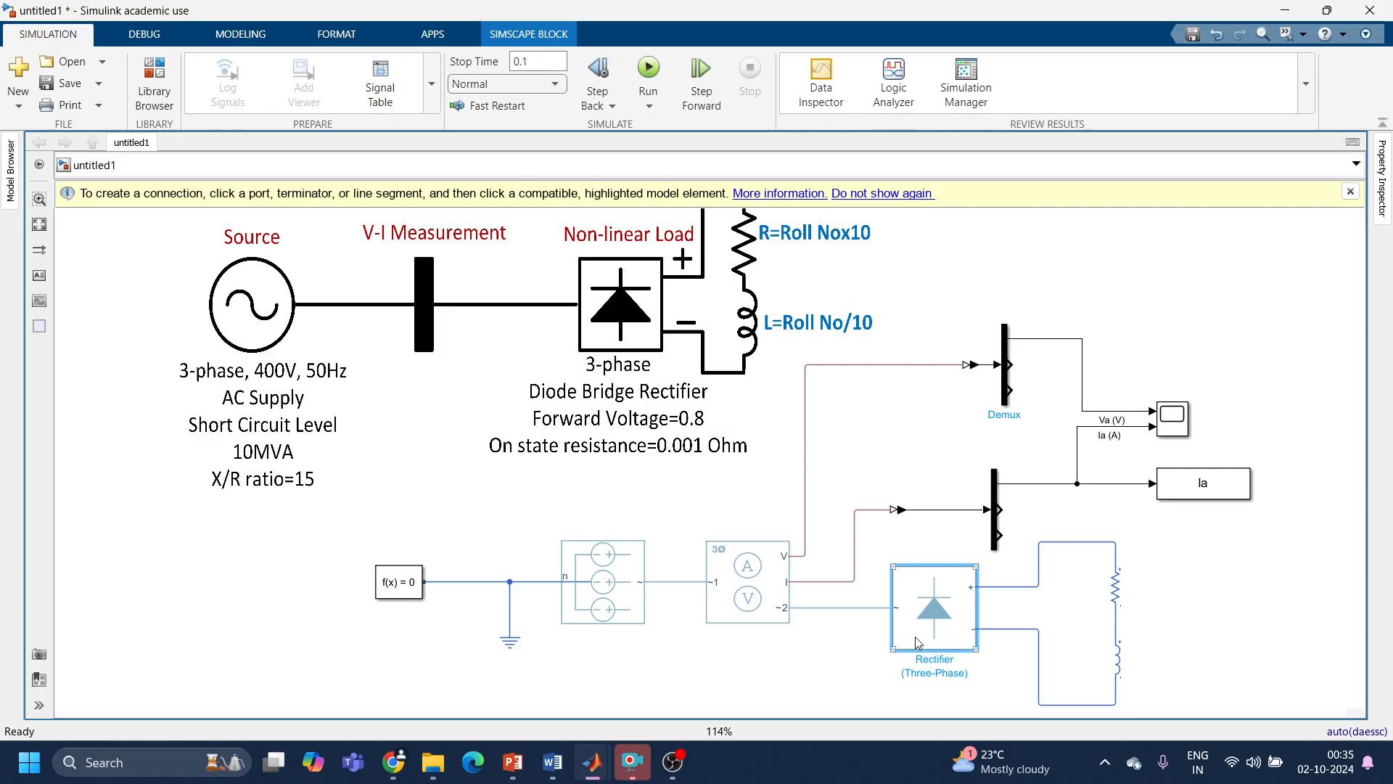
{"action": "left_click", "coordinate": [1116, 587]}
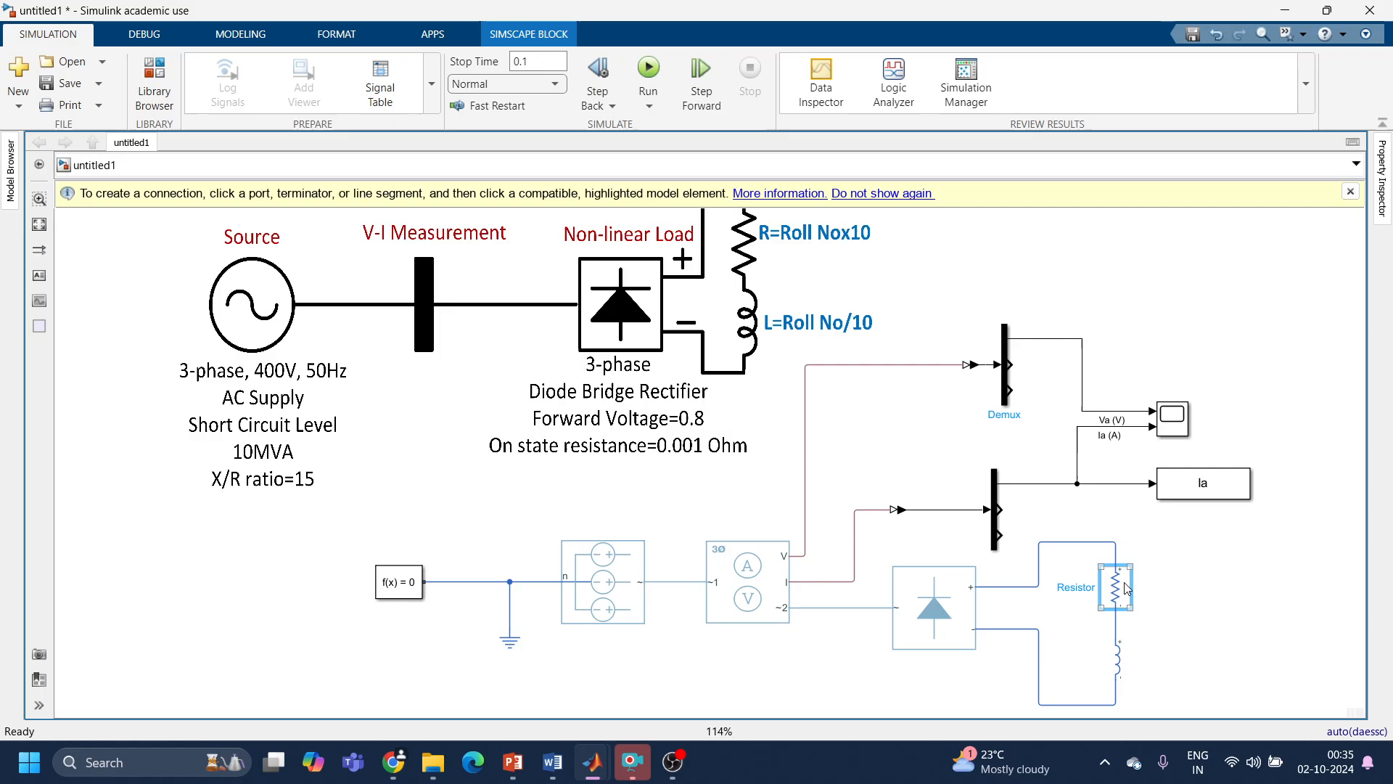
{"action": "left_click", "coordinate": [1124, 646]}
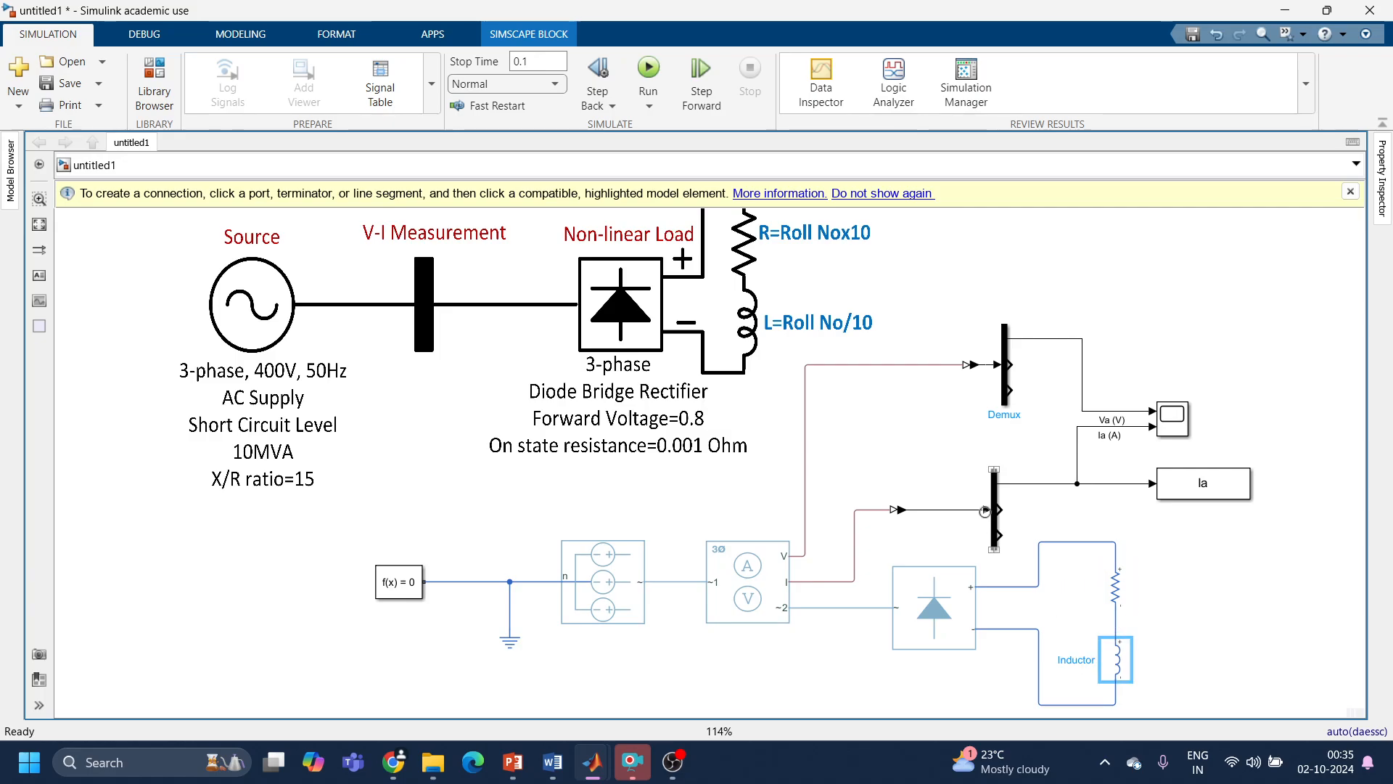
Step: Review the measurement side of the model: both Demux blocks, the signal converters, scope and To Workspace block, plus the reference diagram's R and L formulas
{"action": "left_click", "coordinate": [996, 510]}
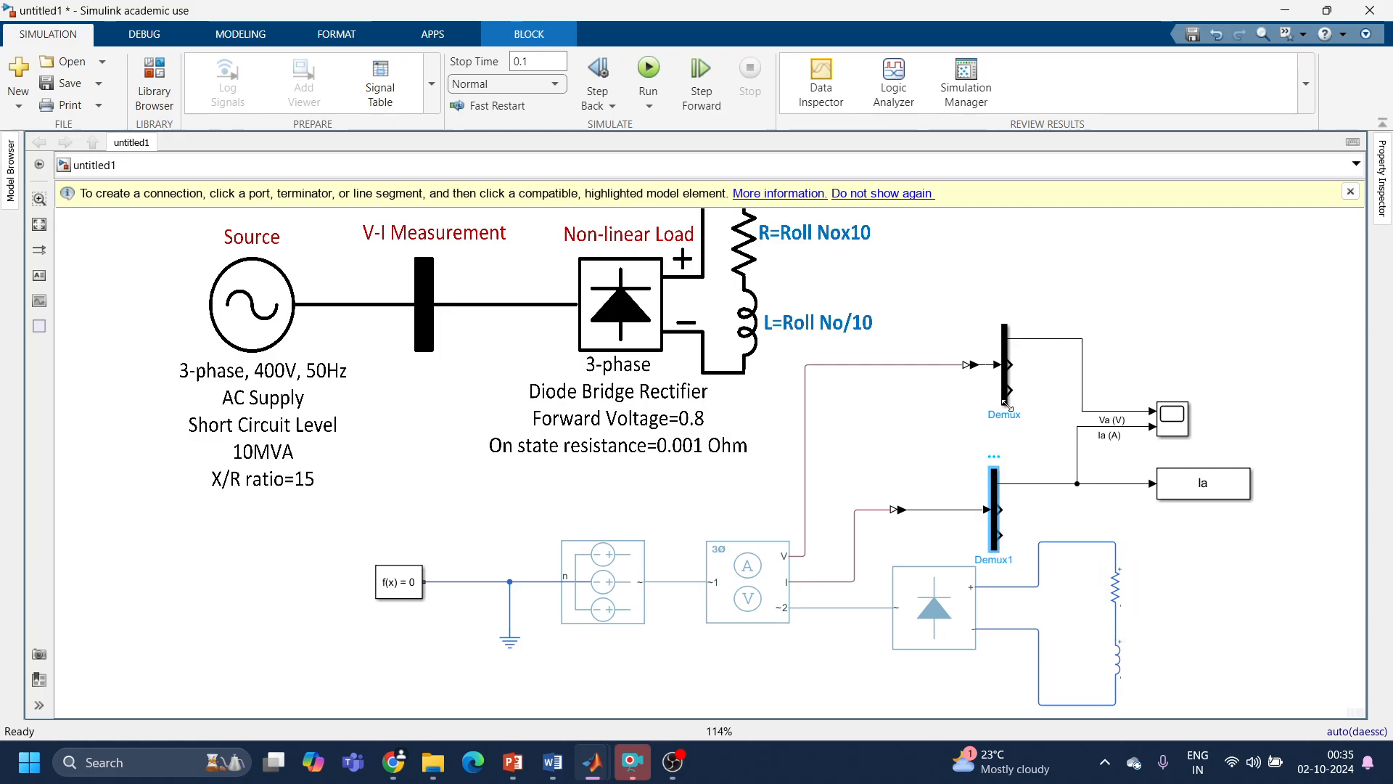
{"action": "left_click", "coordinate": [1006, 358]}
{"action": "left_click", "coordinate": [970, 364]}
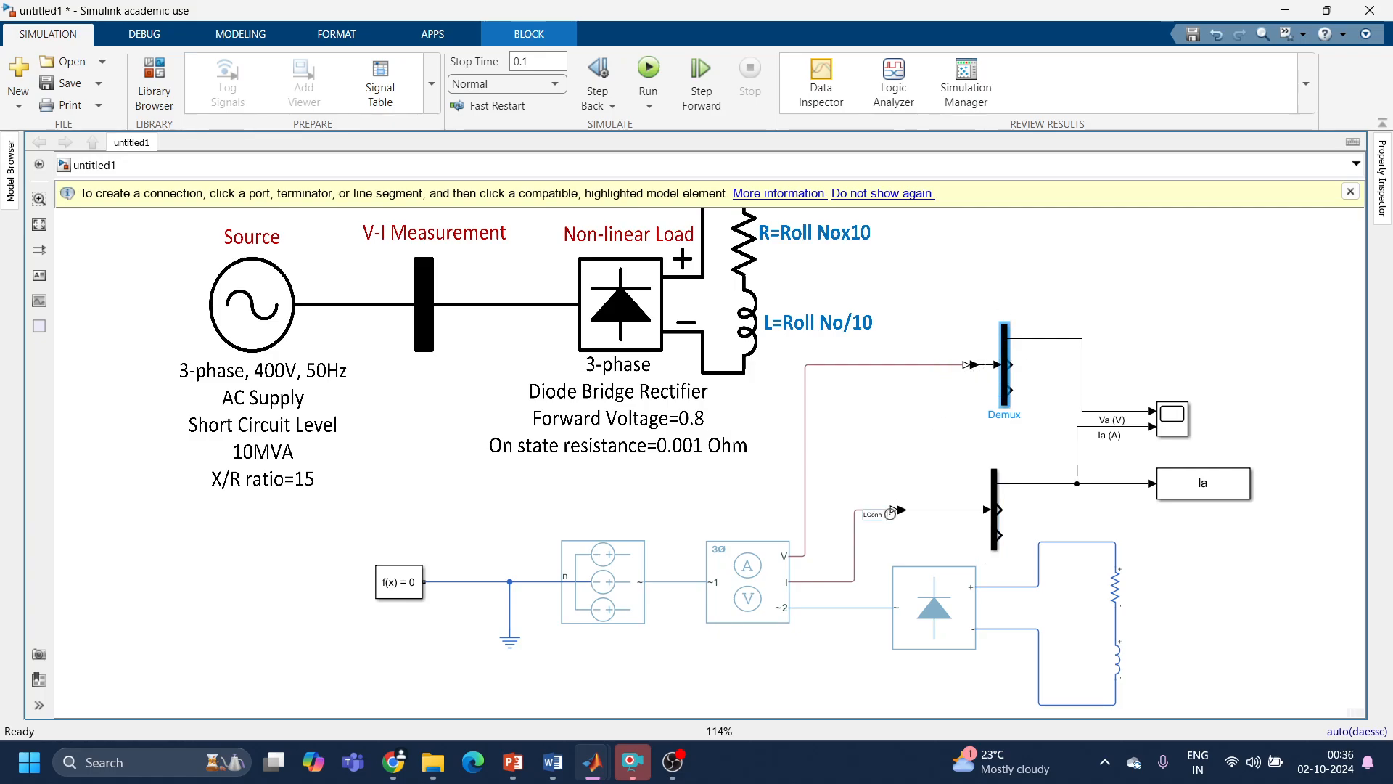
{"action": "left_click", "coordinate": [1172, 415]}
{"action": "left_click", "coordinate": [1208, 496]}
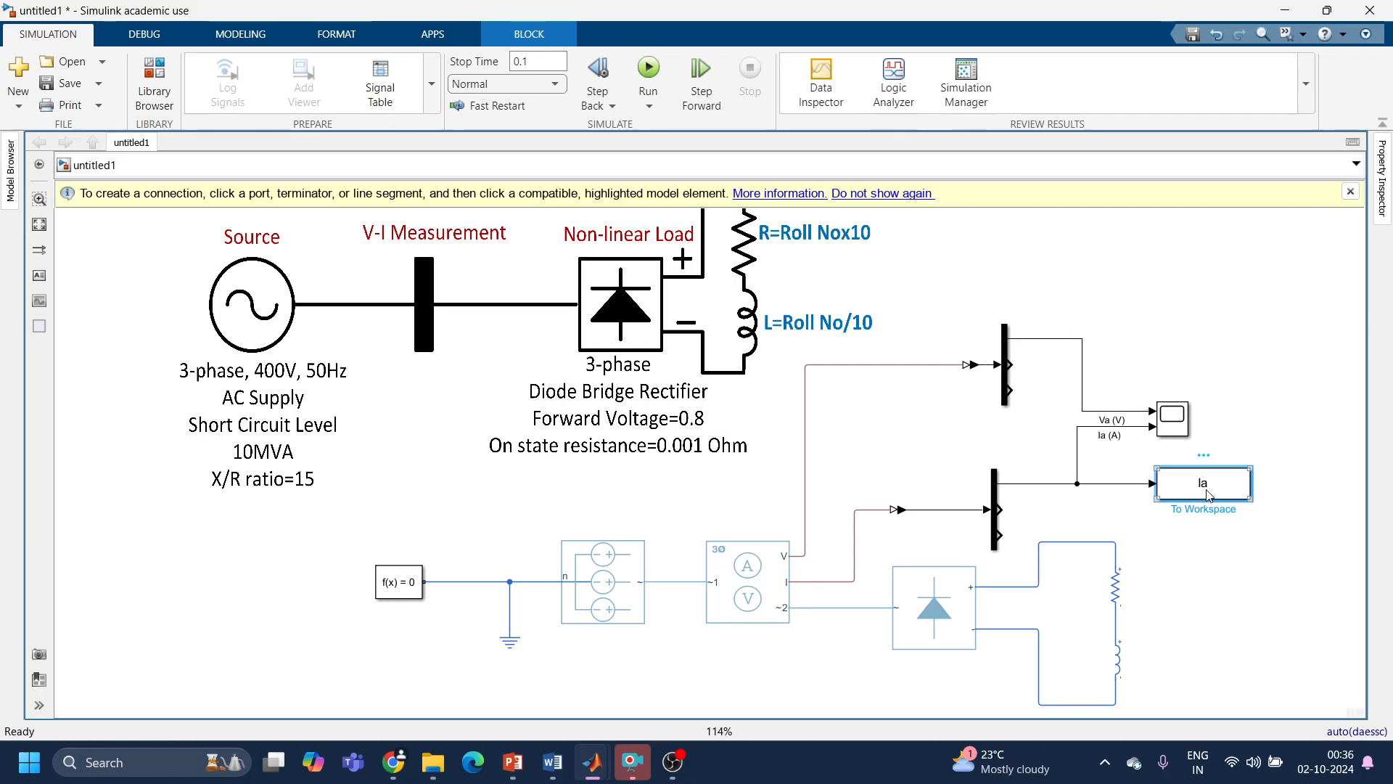
{"action": "left_click", "coordinate": [769, 227]}
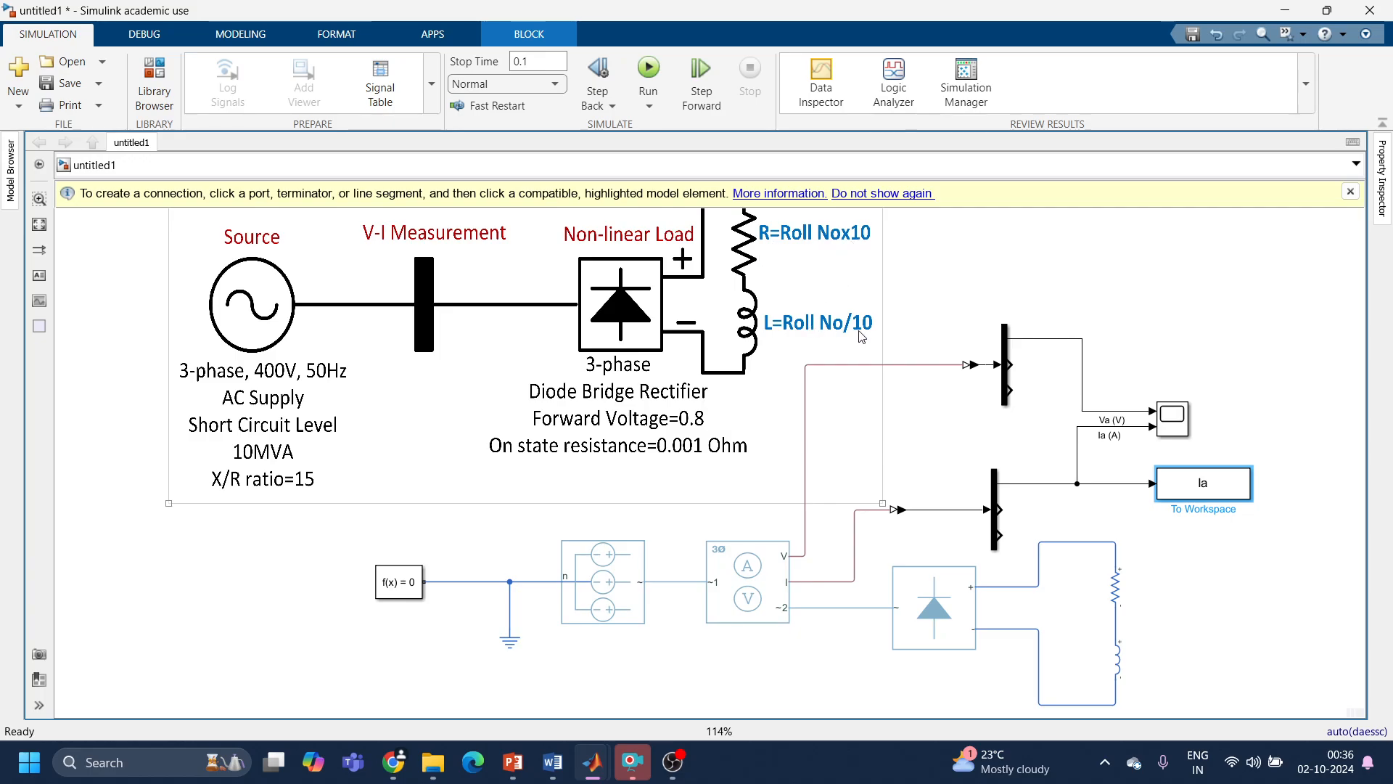
{"action": "left_click", "coordinate": [1233, 495]}
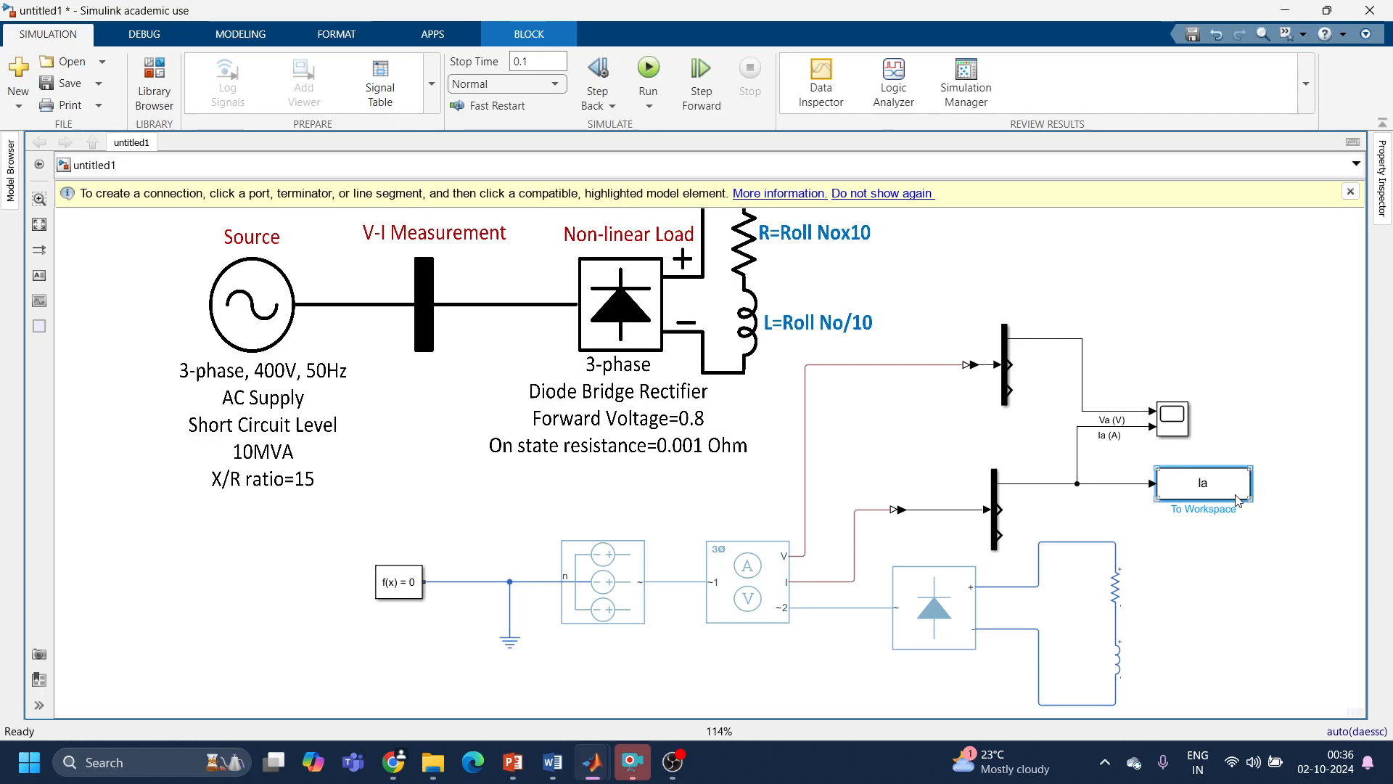